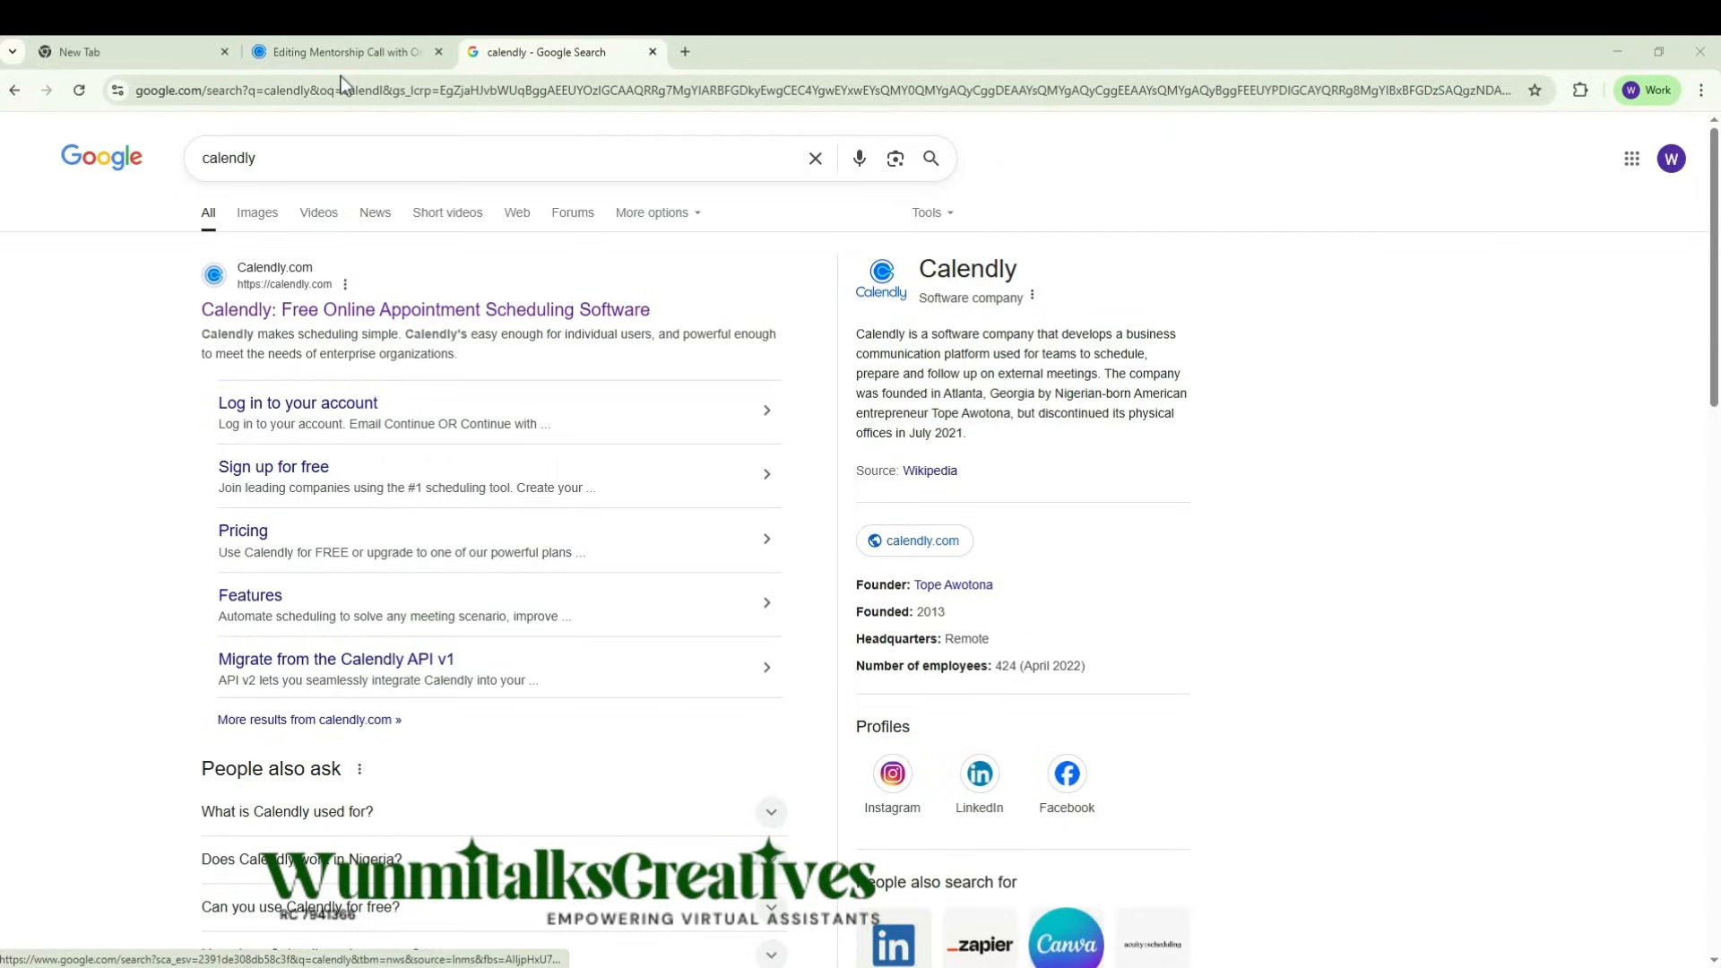
# Step: Bring up the Notepad availability notes over the Calendly event types page and correct "Moday" to "Monday" in the 9:00pm - 9:30pm line
pyautogui.click(351, 47)
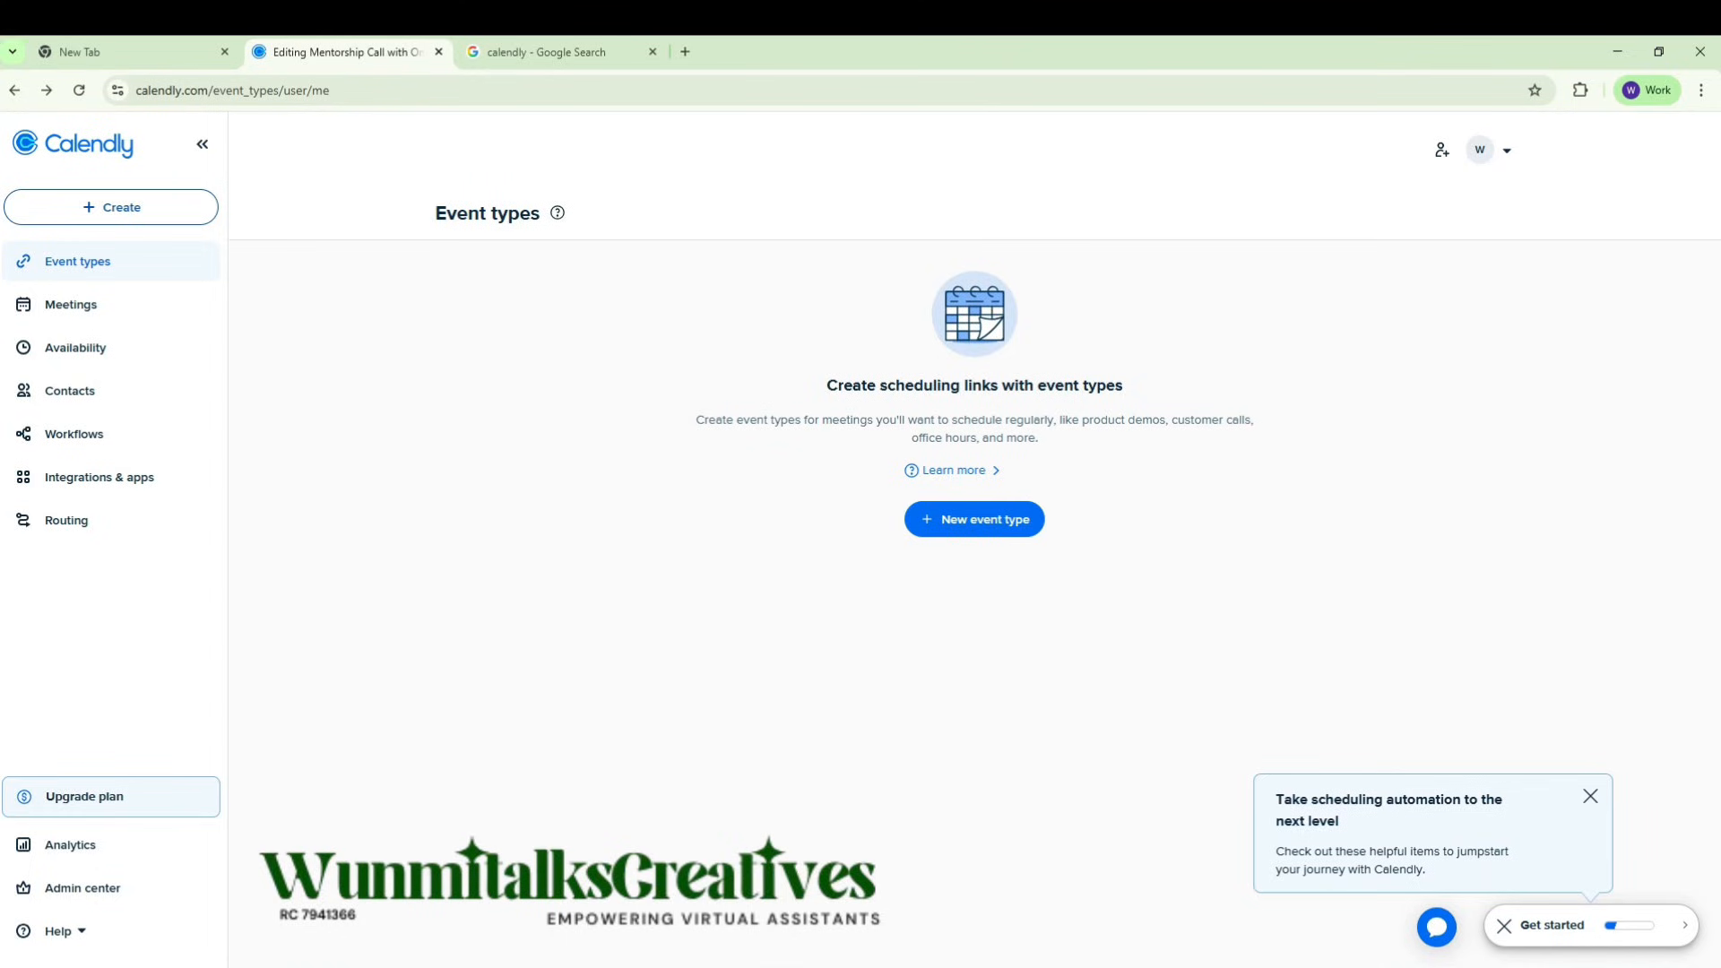
pyautogui.moveTo(0, 354); pyautogui.dragTo(679, 269)
pyautogui.click(535, 311)
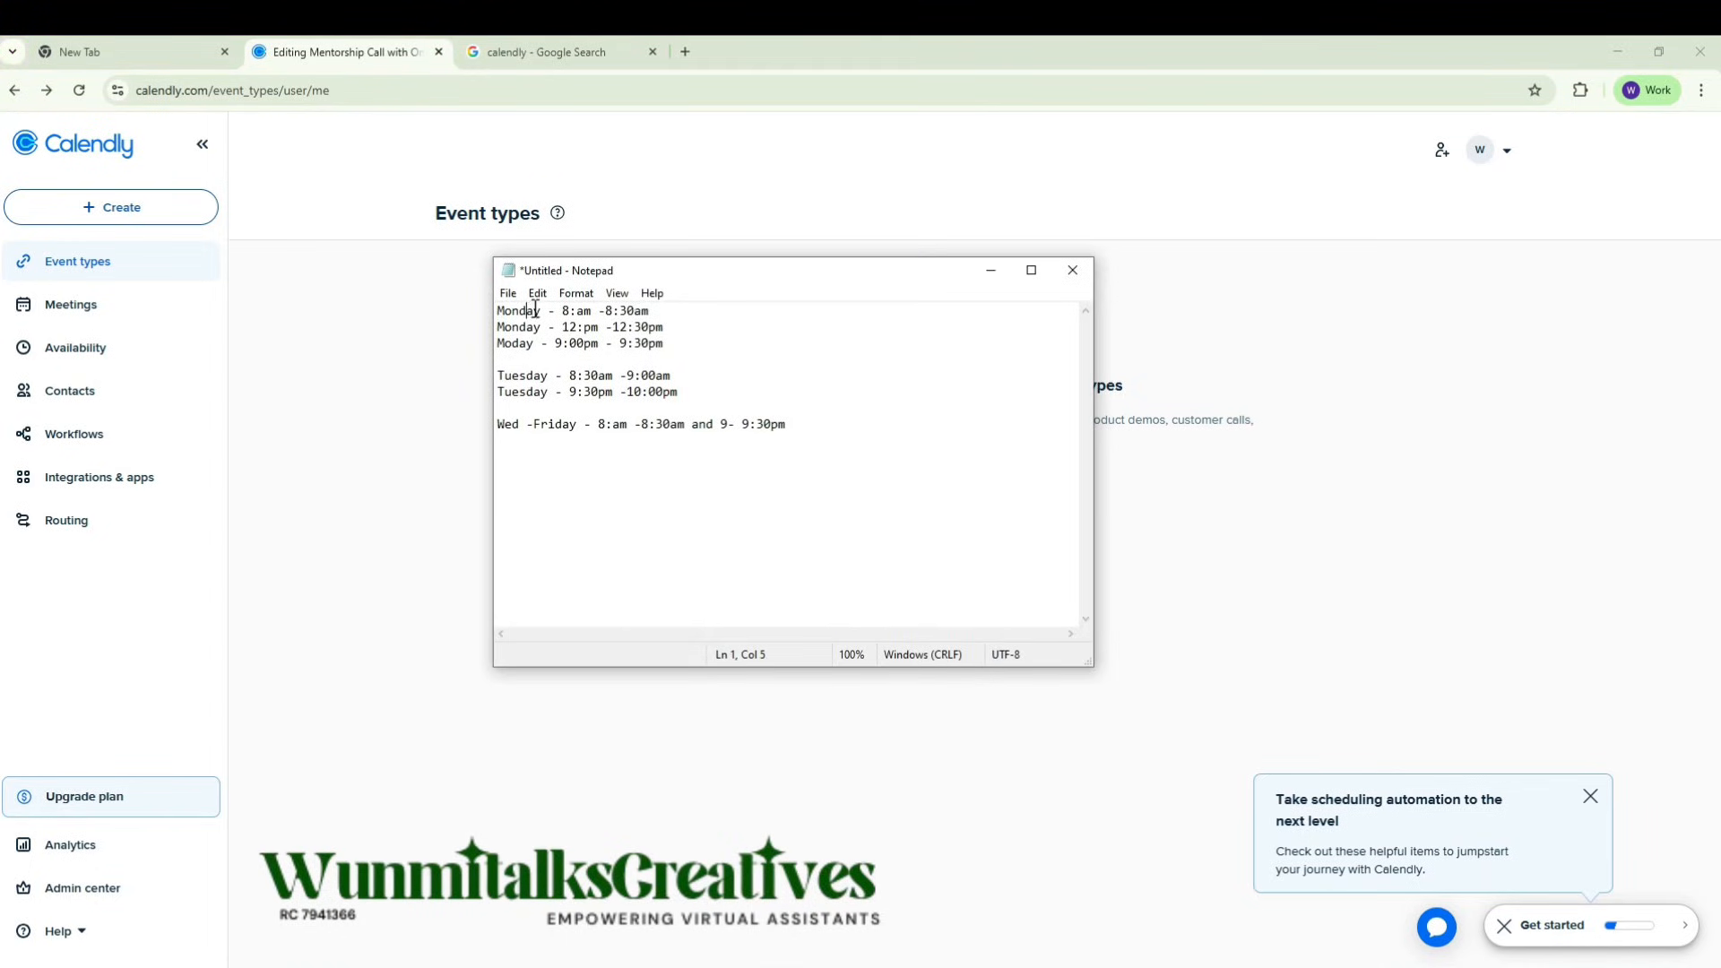
pyautogui.click(585, 311)
pyautogui.click(618, 311)
pyautogui.click(590, 328)
pyautogui.click(518, 346)
pyautogui.write('n')
# Step: Review the Monday evening, Tuesday and Wednesday to Friday time slots in the availability notes and put the notes away
pyautogui.click(621, 346)
pyautogui.click(547, 424)
pyautogui.click(705, 407)
pyautogui.click(638, 423)
pyautogui.click(670, 425)
pyautogui.click(722, 424)
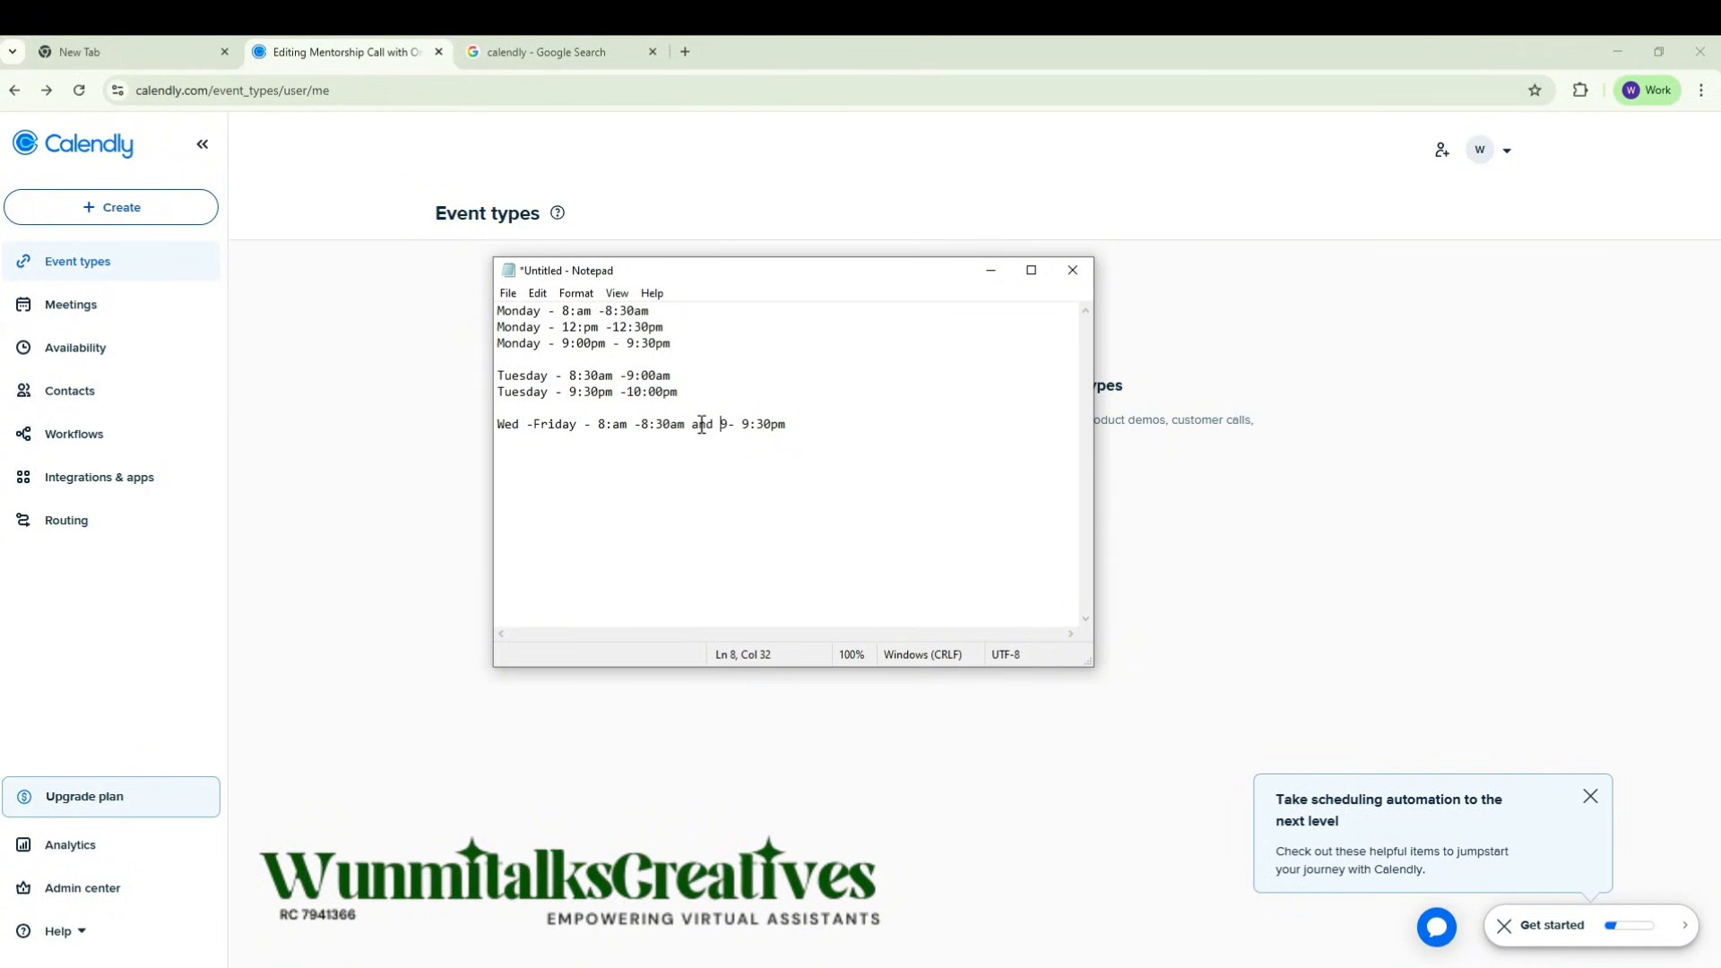
pyautogui.moveTo(811, 424); pyautogui.dragTo(498, 310)
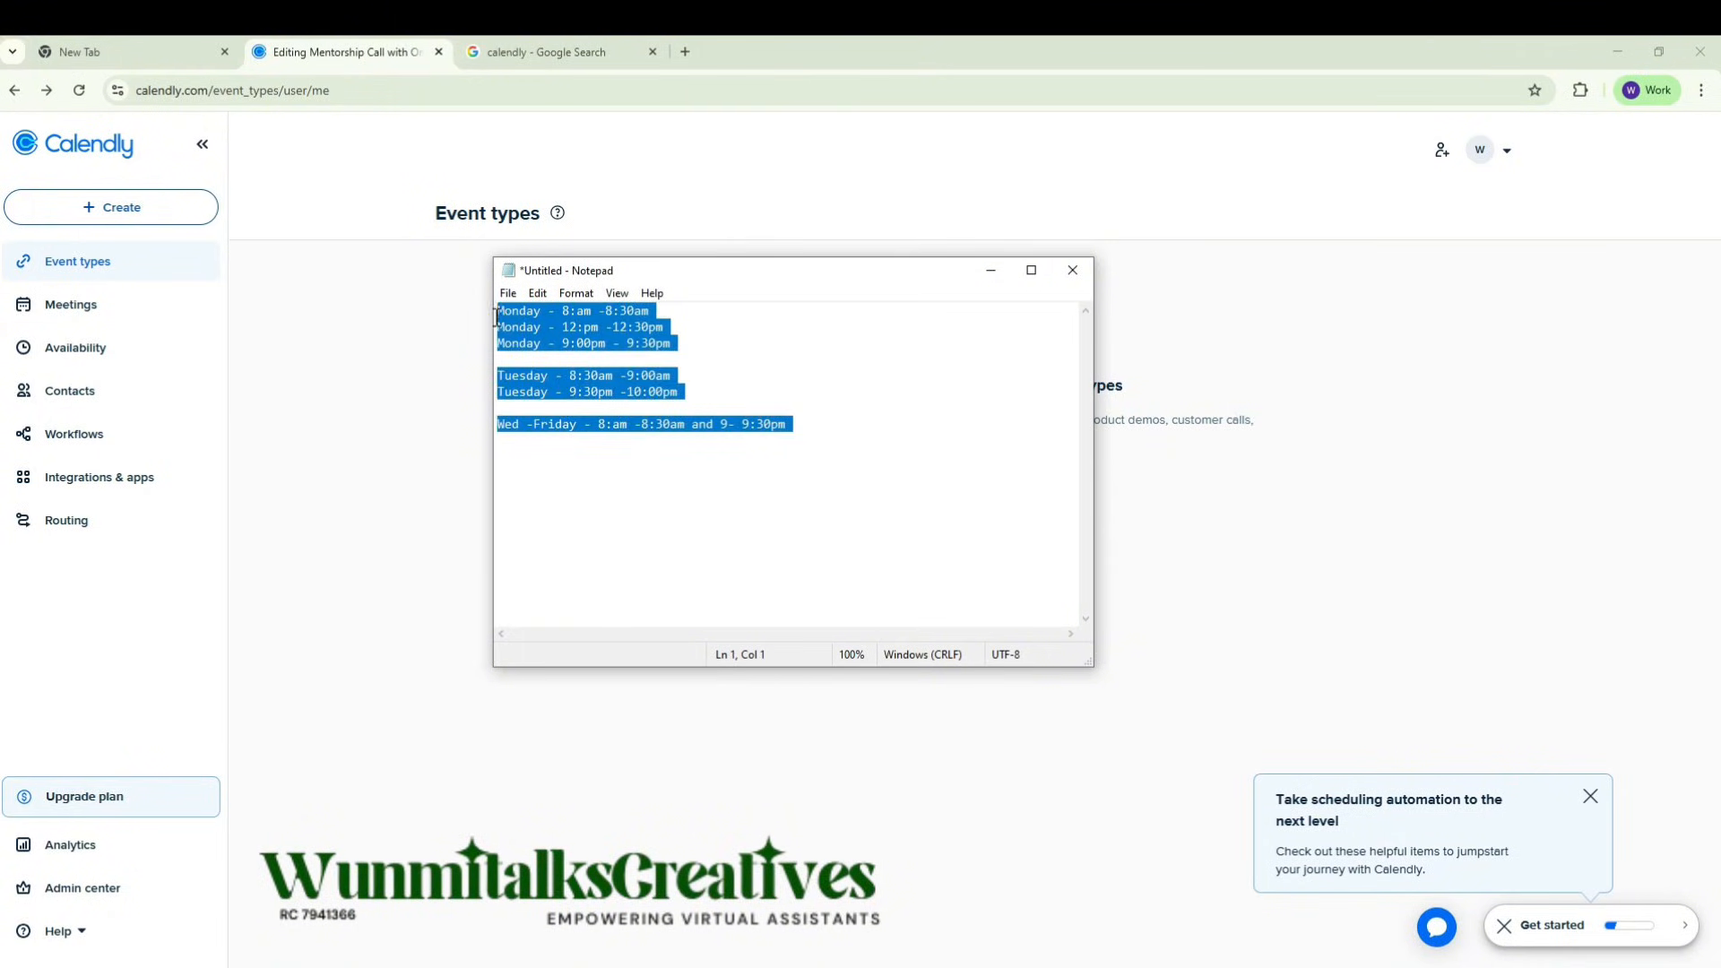
pyautogui.click(733, 357)
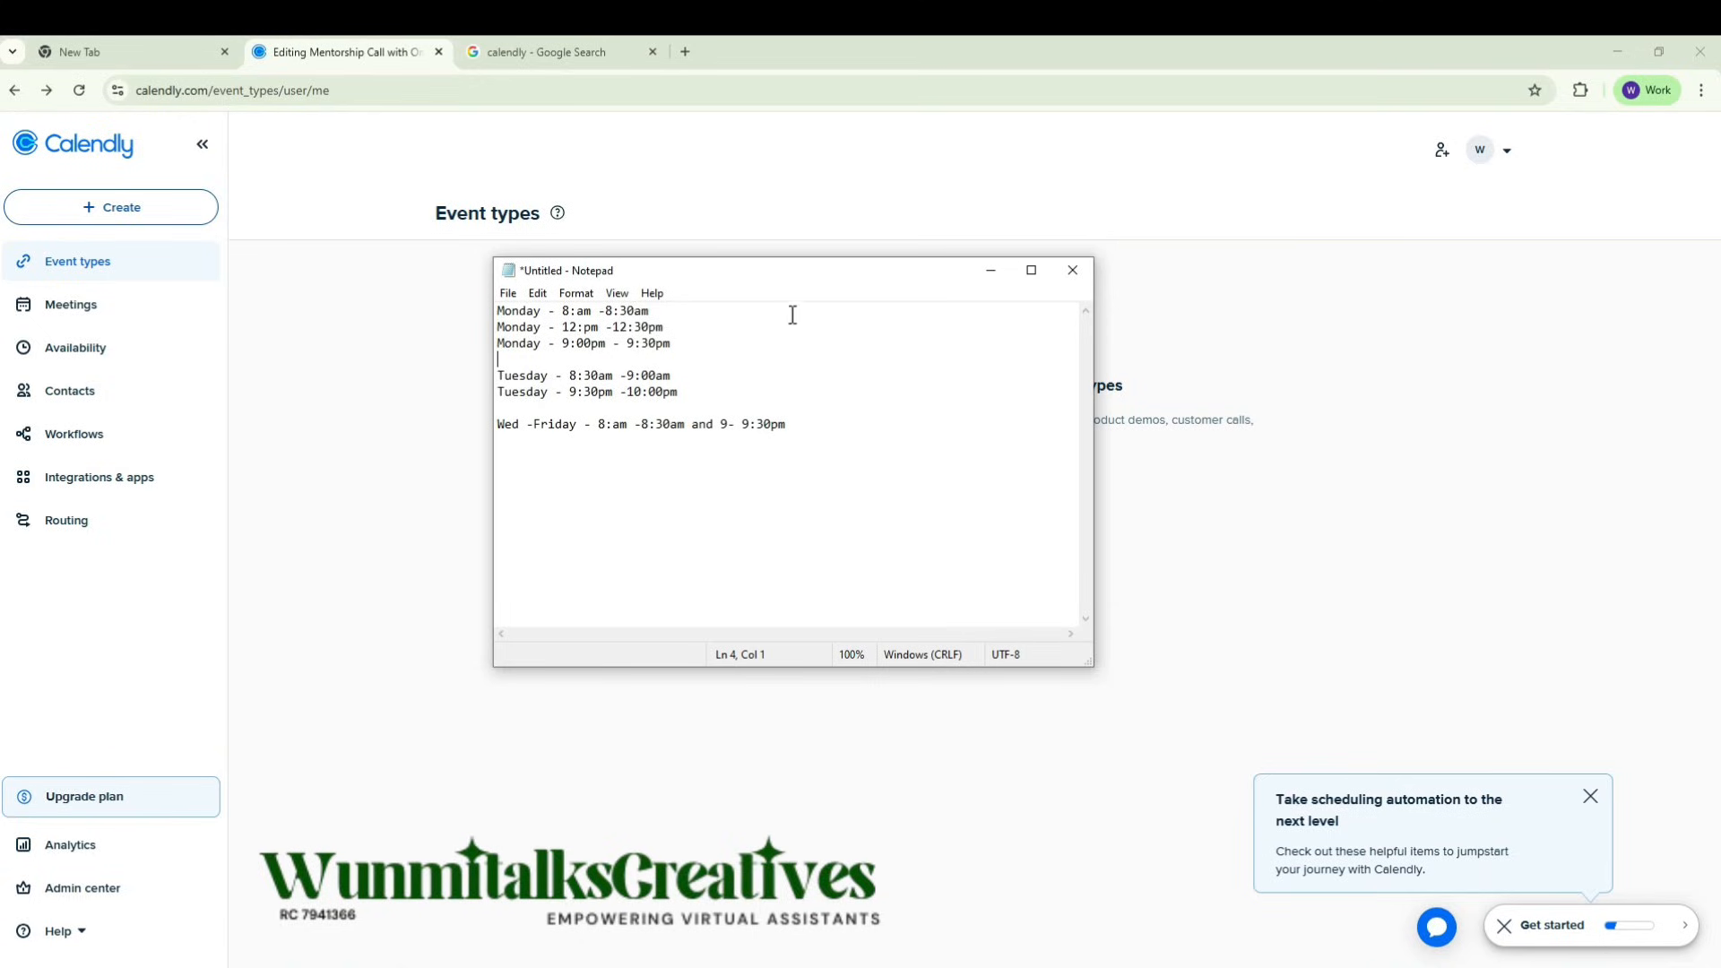
pyautogui.moveTo(907, 258); pyautogui.dragTo(0, 395)
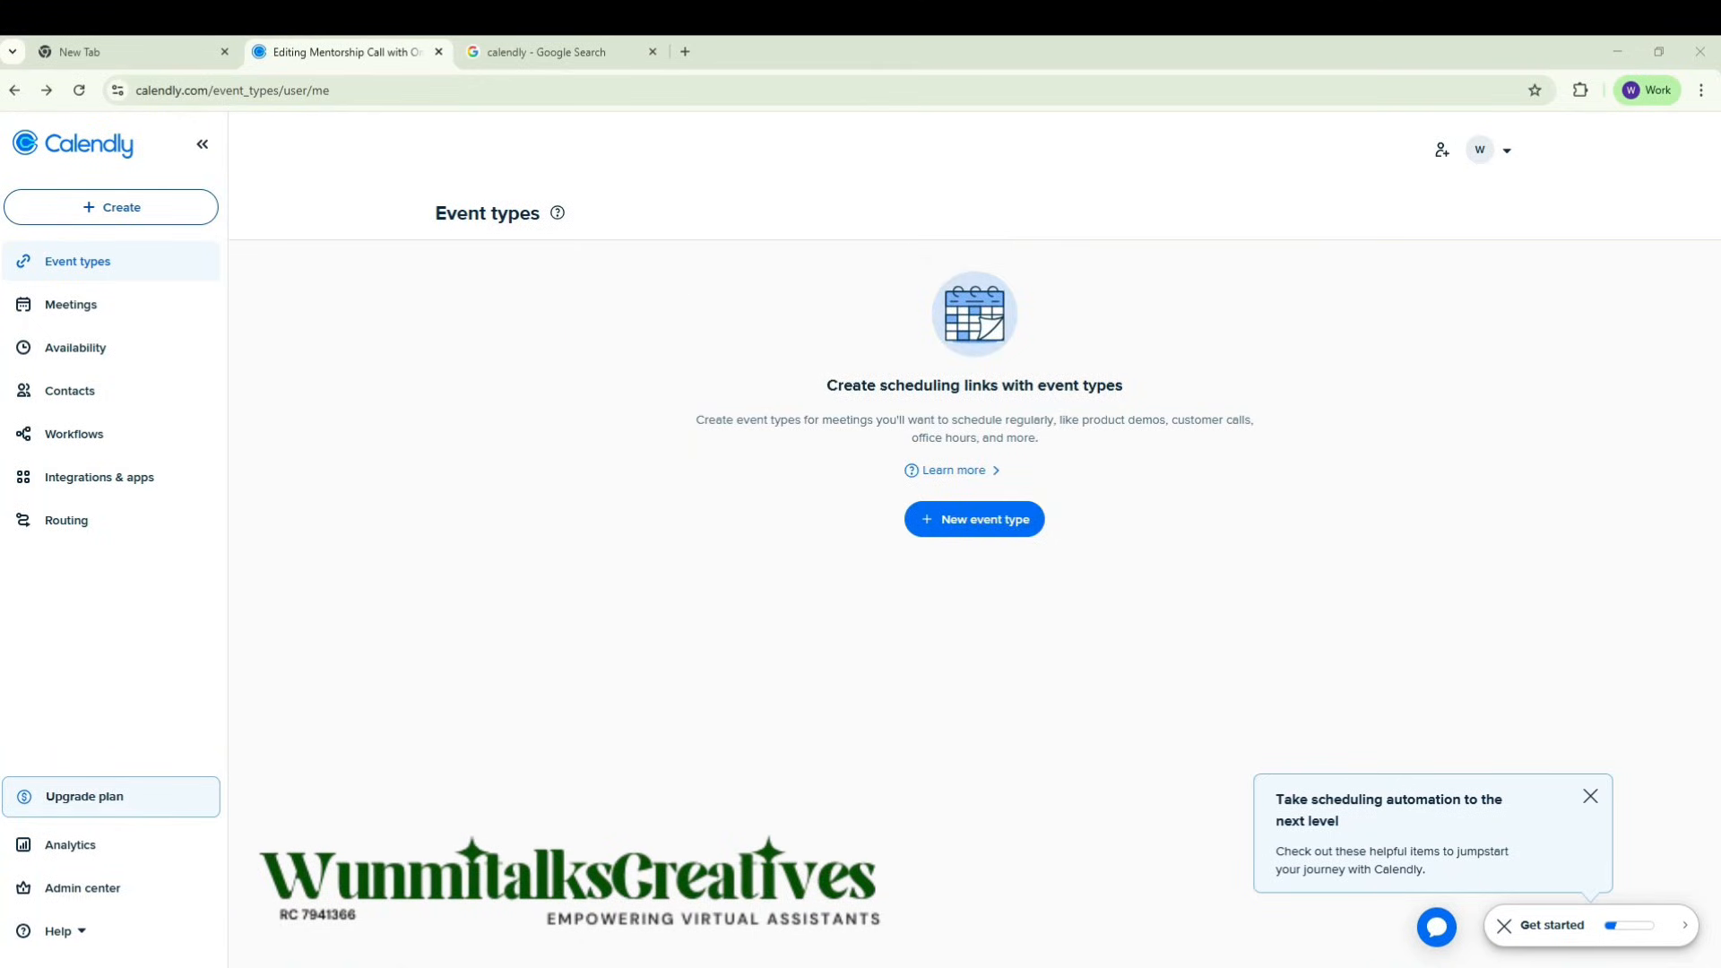
# Step: Start a new one-on-one event type and name it "Mentorship Call with" followed by the host's first name
pyautogui.click(969, 528)
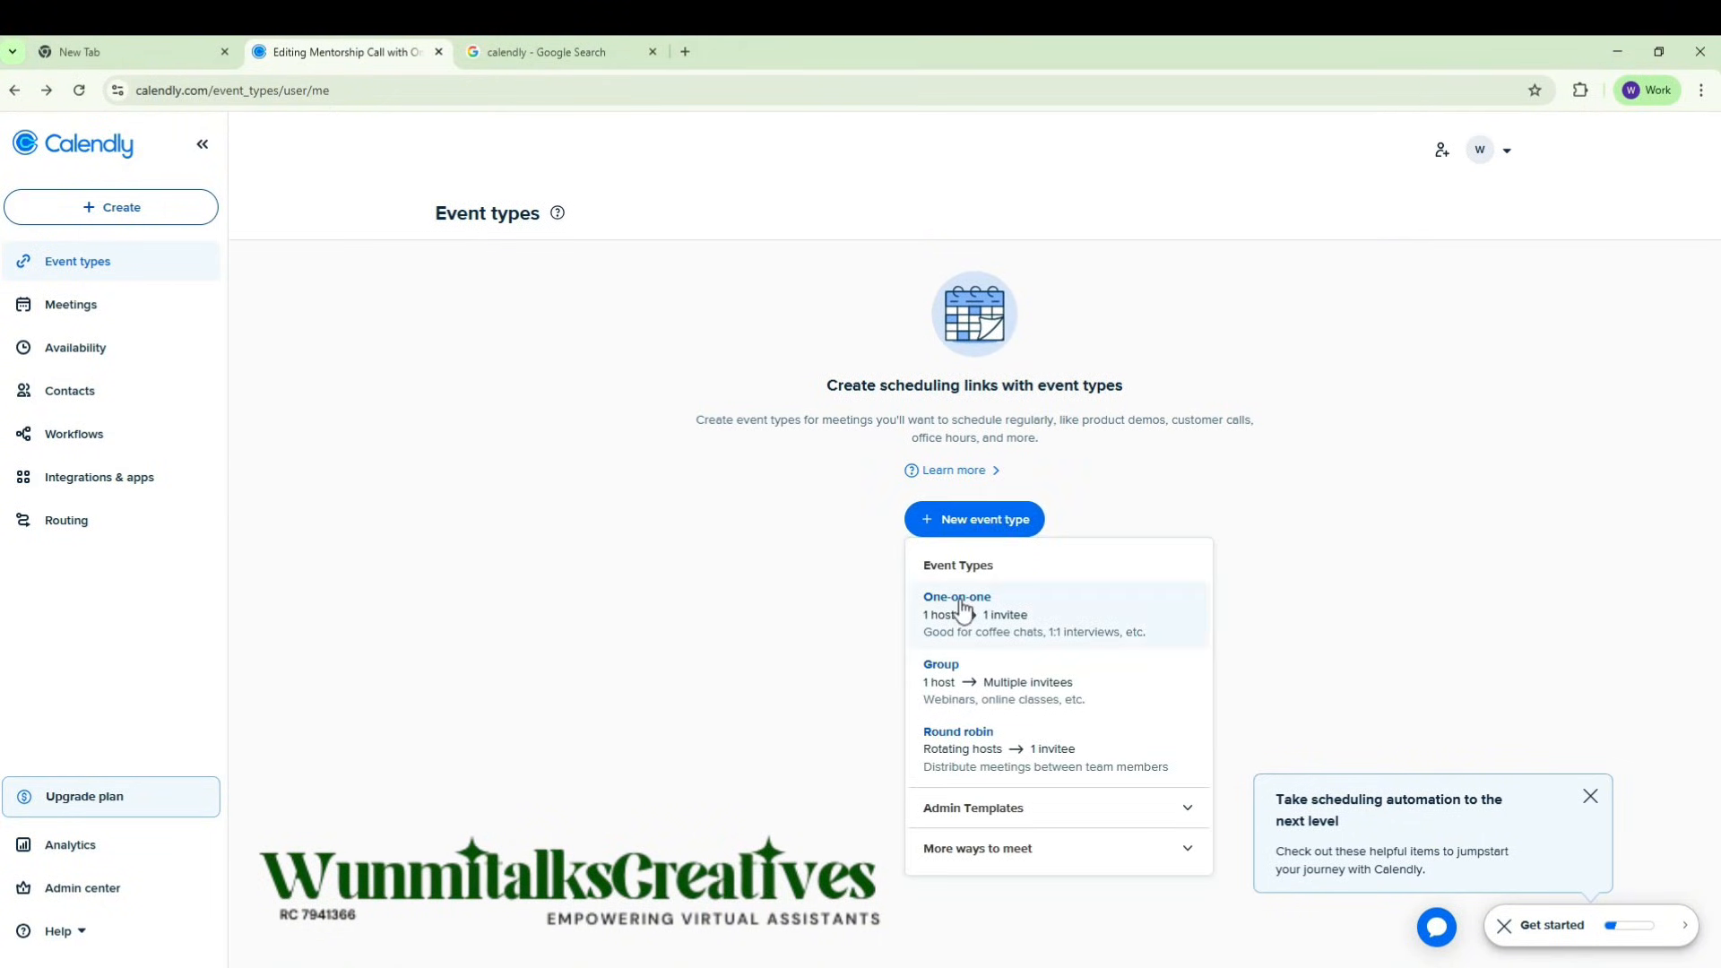
pyautogui.click(960, 599)
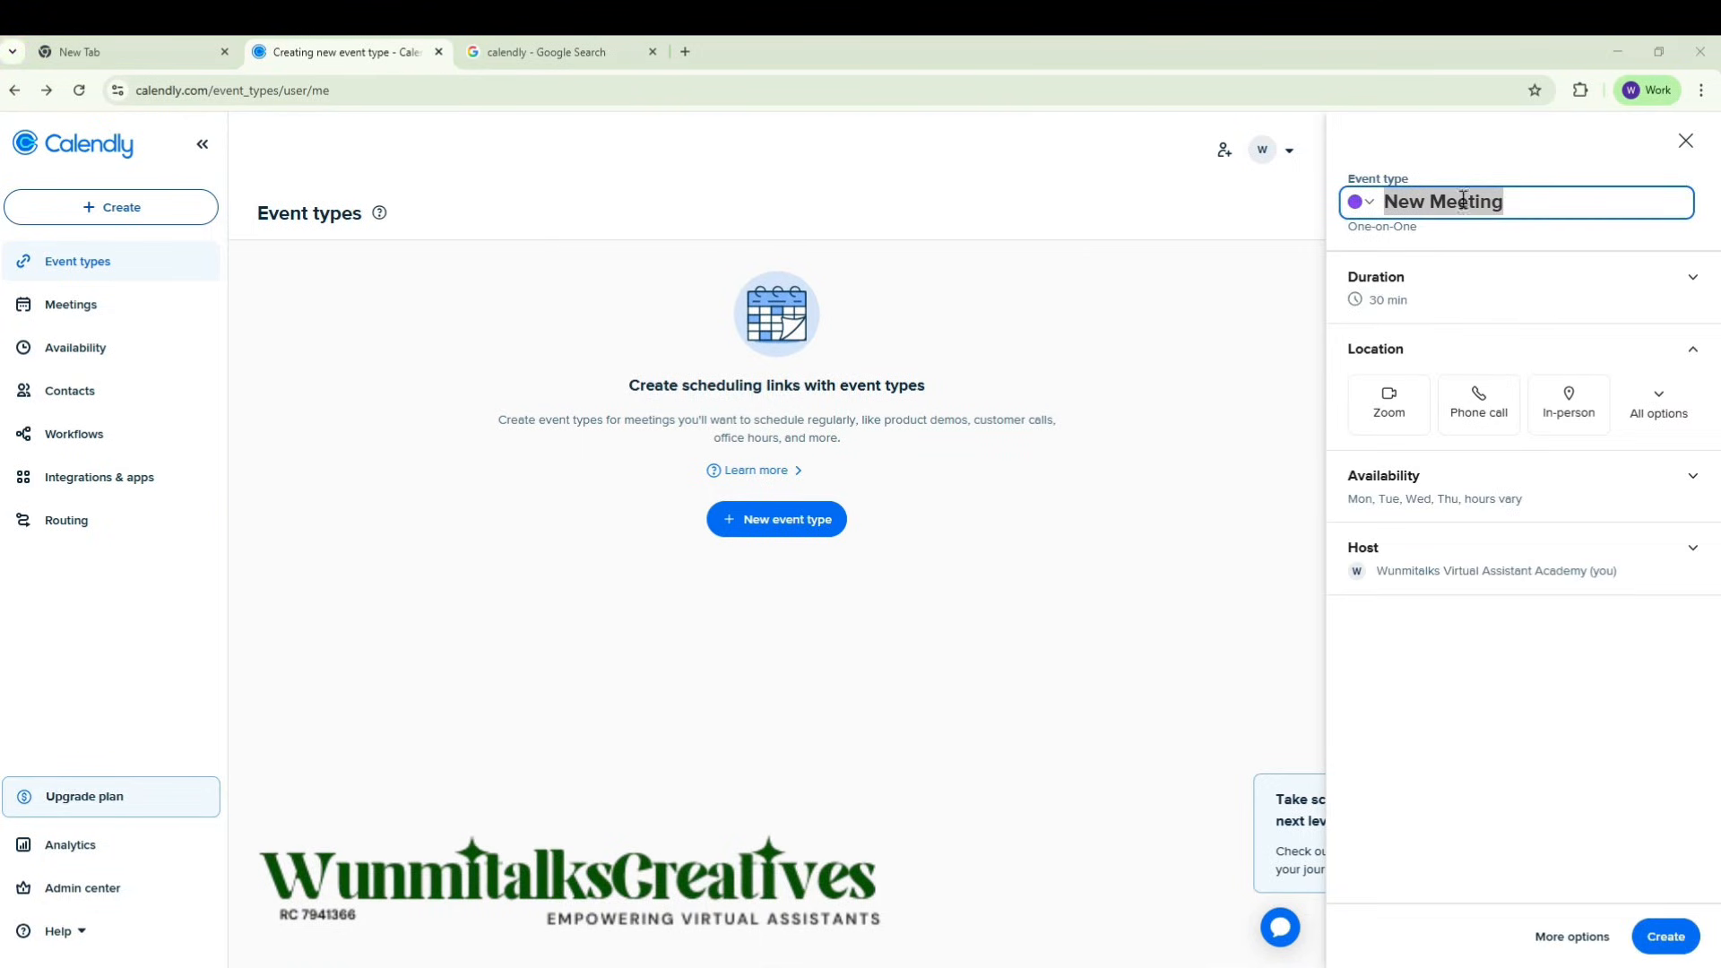
pyautogui.click(1463, 201)
pyautogui.write('Me')
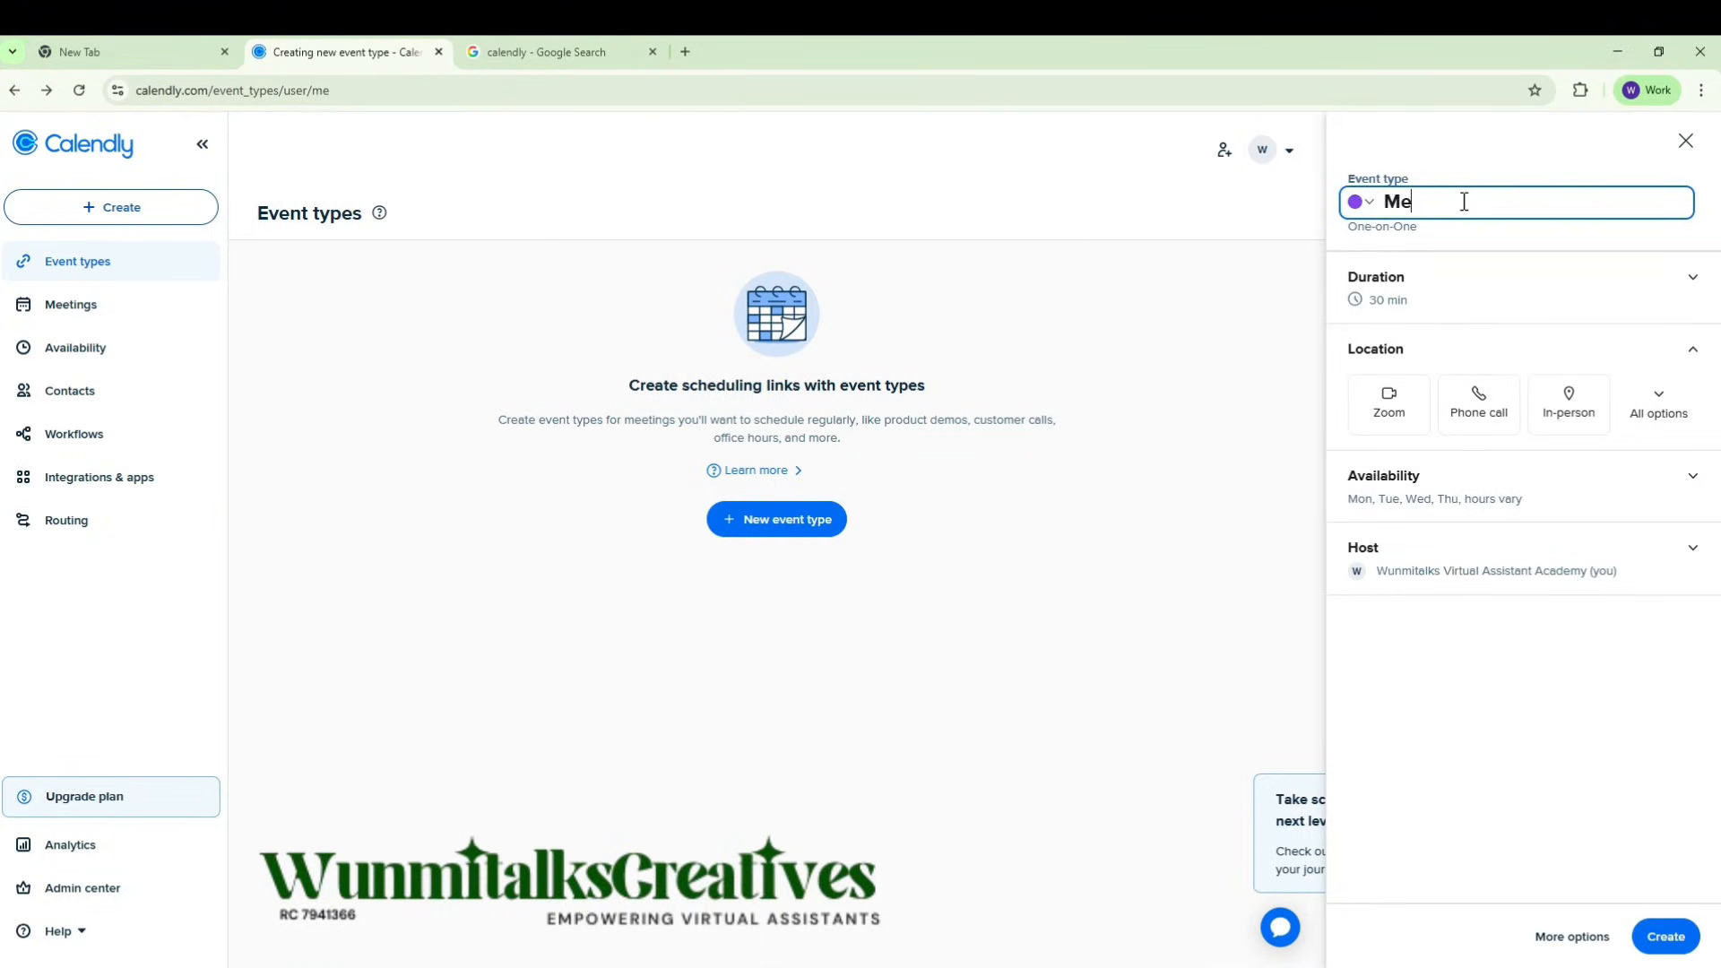
pyautogui.write('ntorship Call with Omowu')
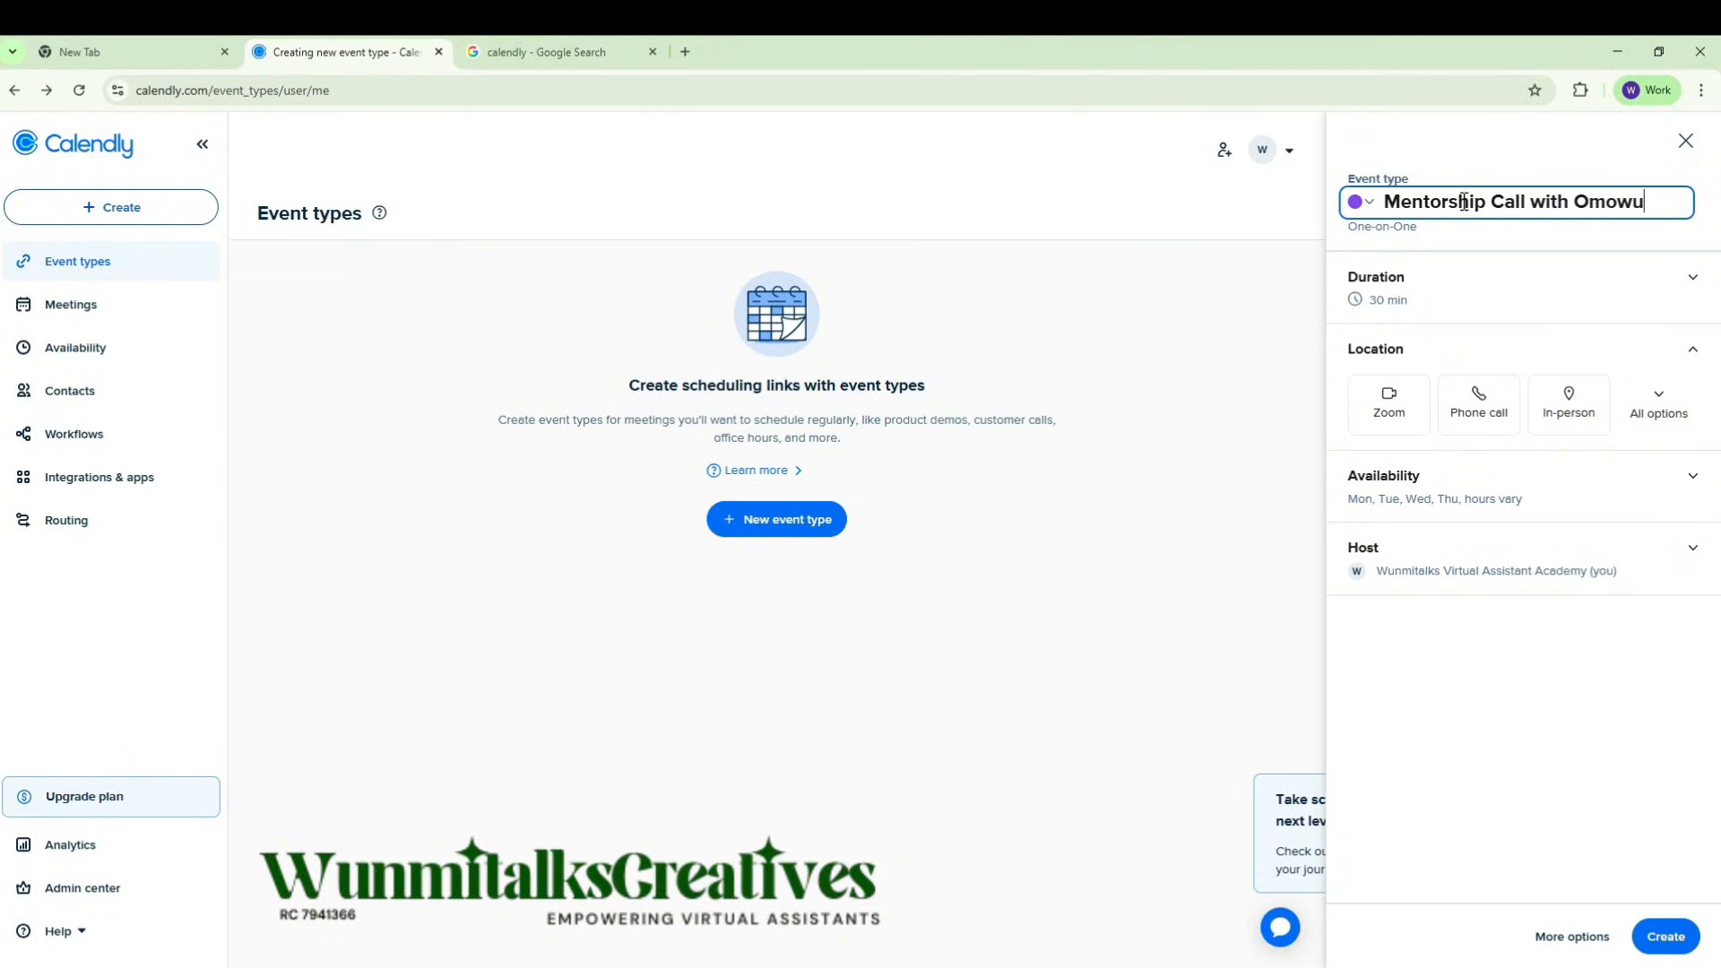
pyautogui.write('nimi')
# Step: Choose 30 min as the duration of the mentorship call event
pyautogui.click(1693, 279)
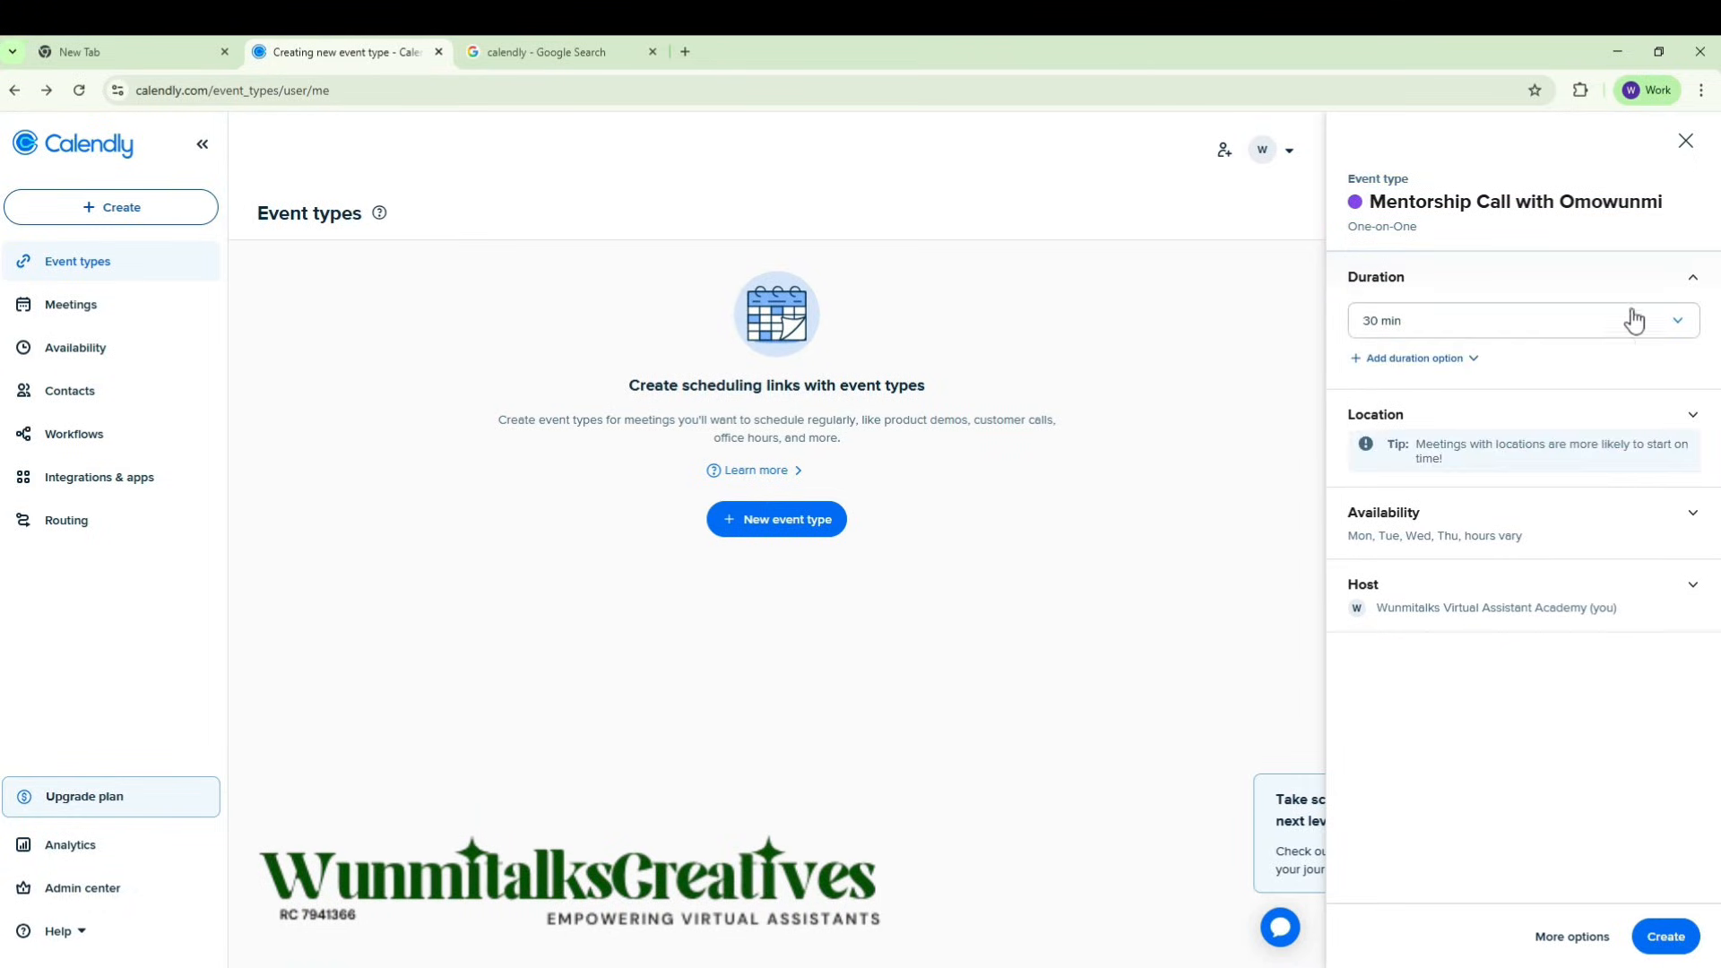
pyautogui.click(1503, 321)
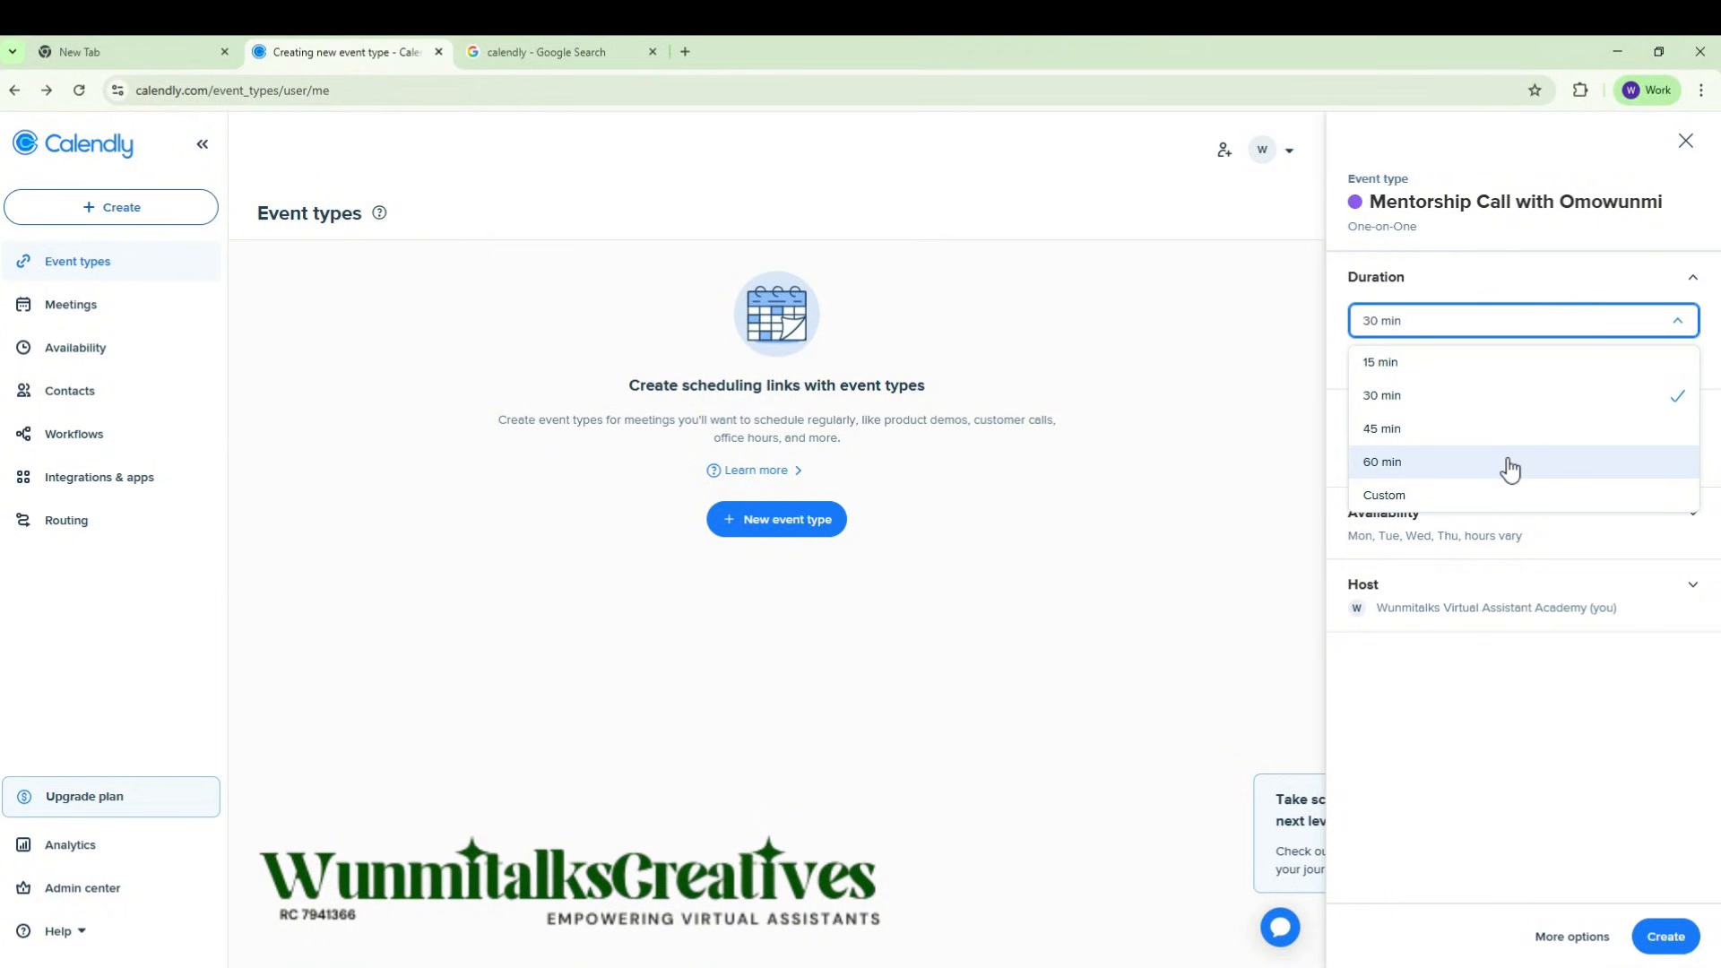
pyautogui.click(1479, 401)
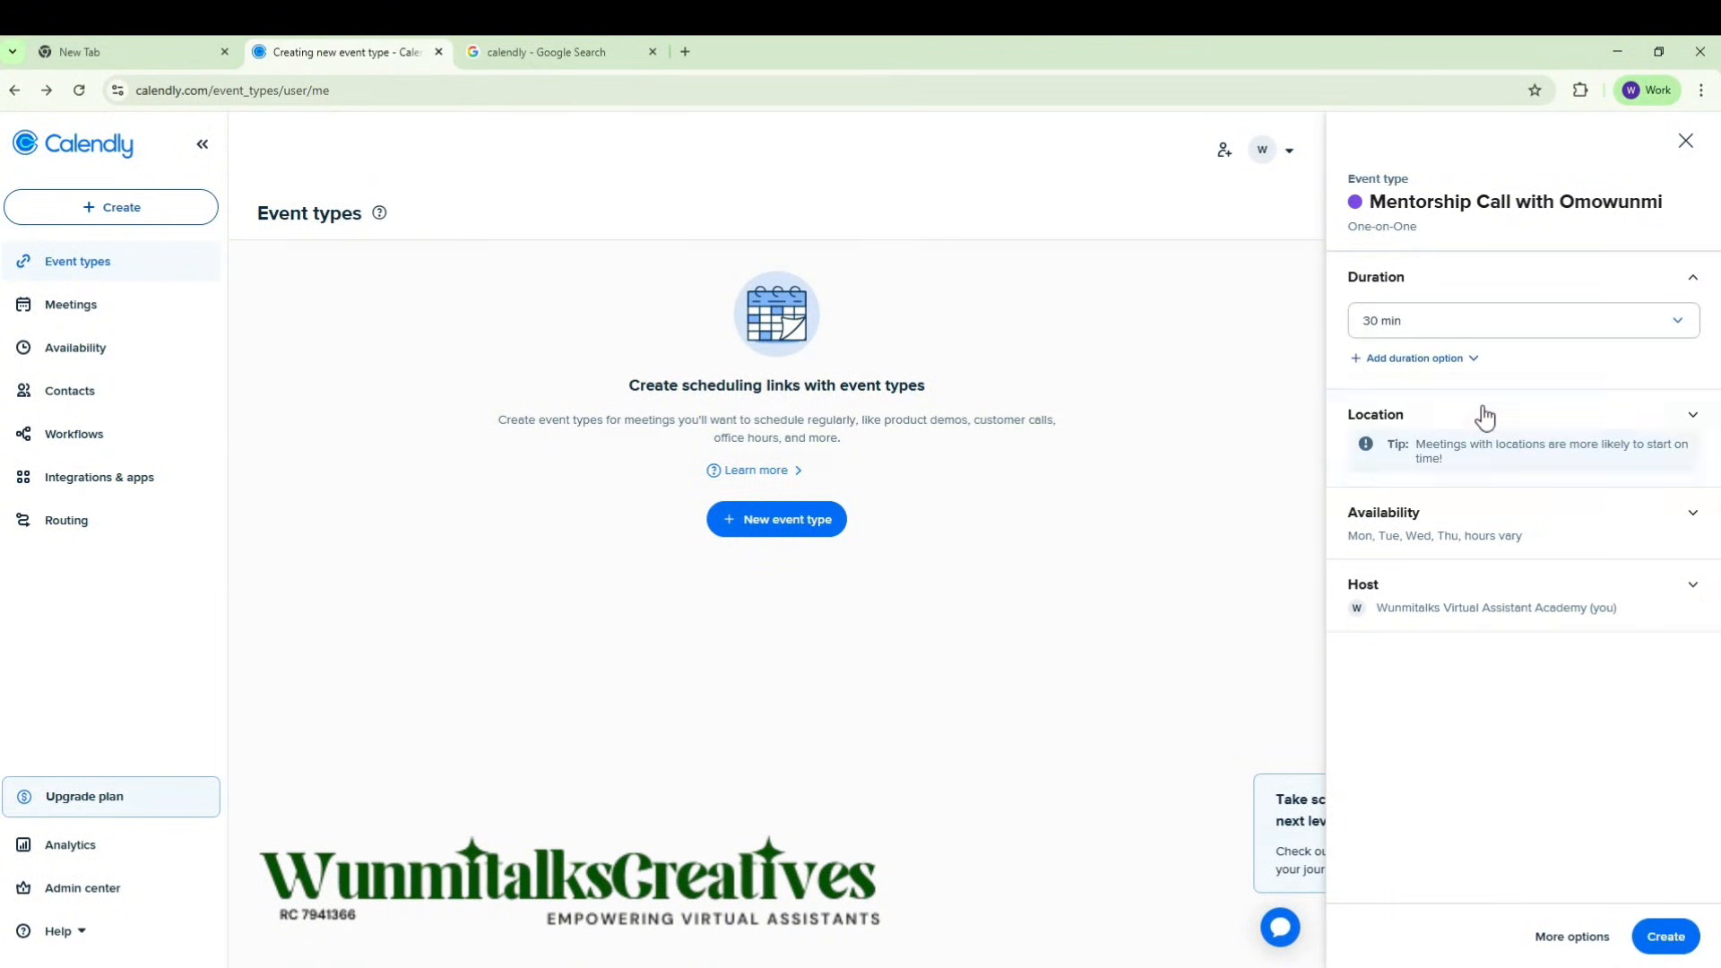
# Step: Open the event's default working hours schedule for editing from its availability settings and look over the weekly hours
pyautogui.click(1571, 538)
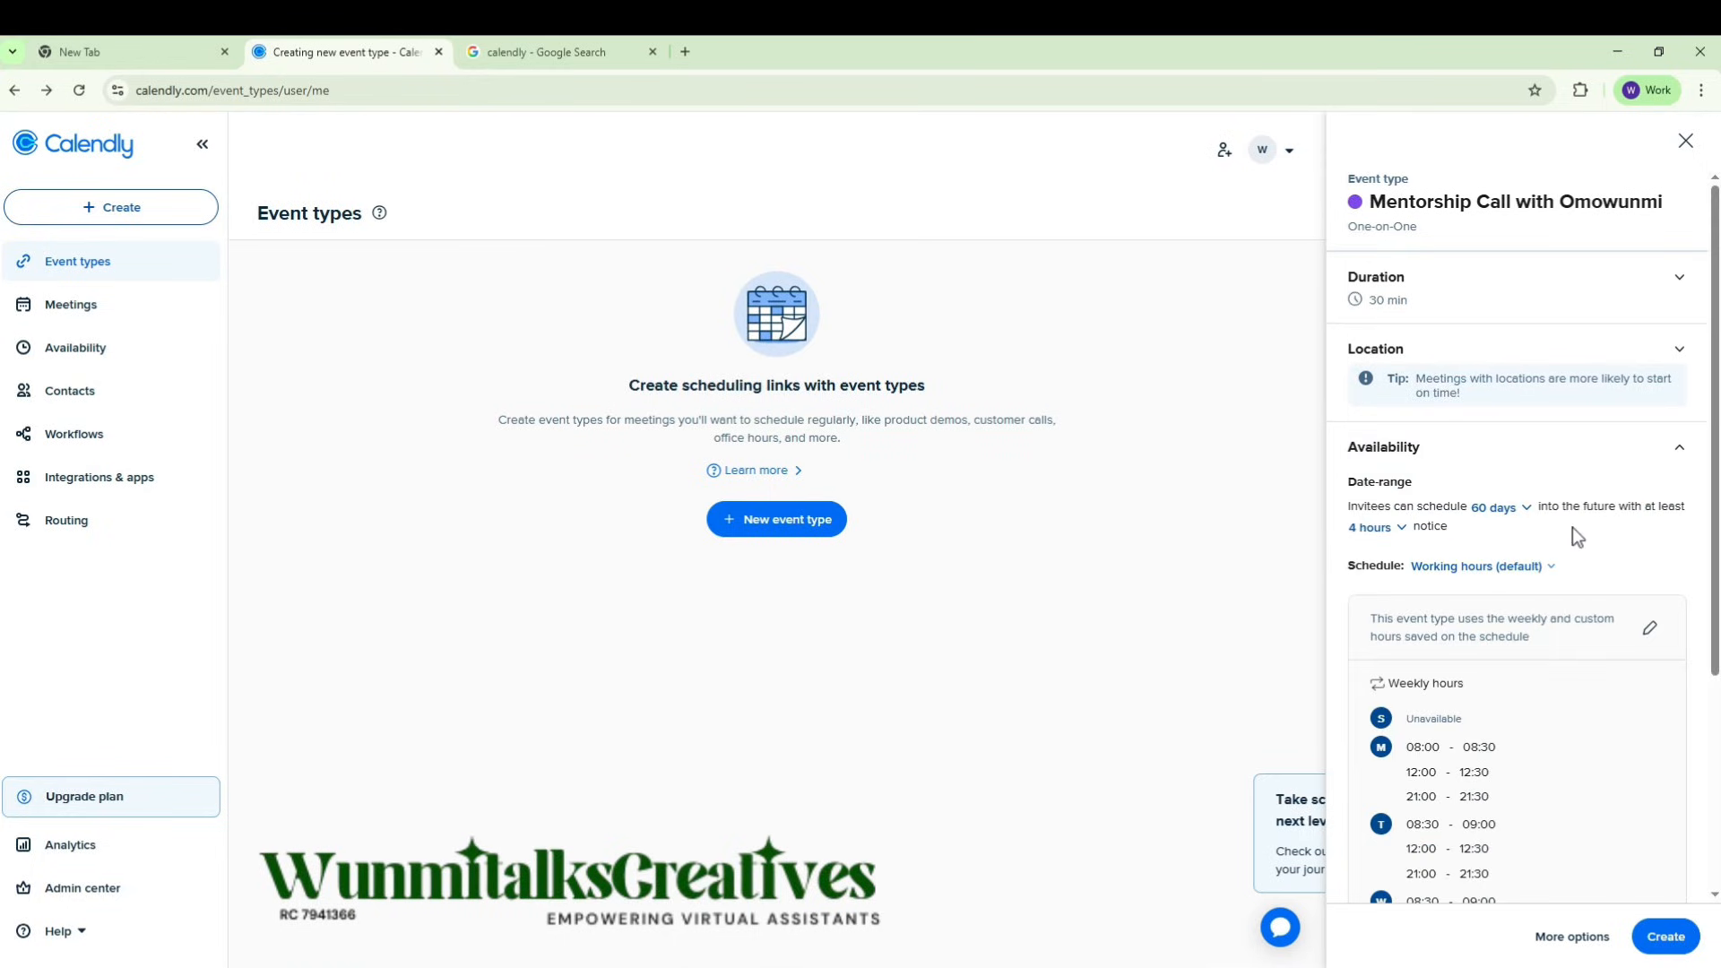
pyautogui.scroll(-3, 1557, 540)
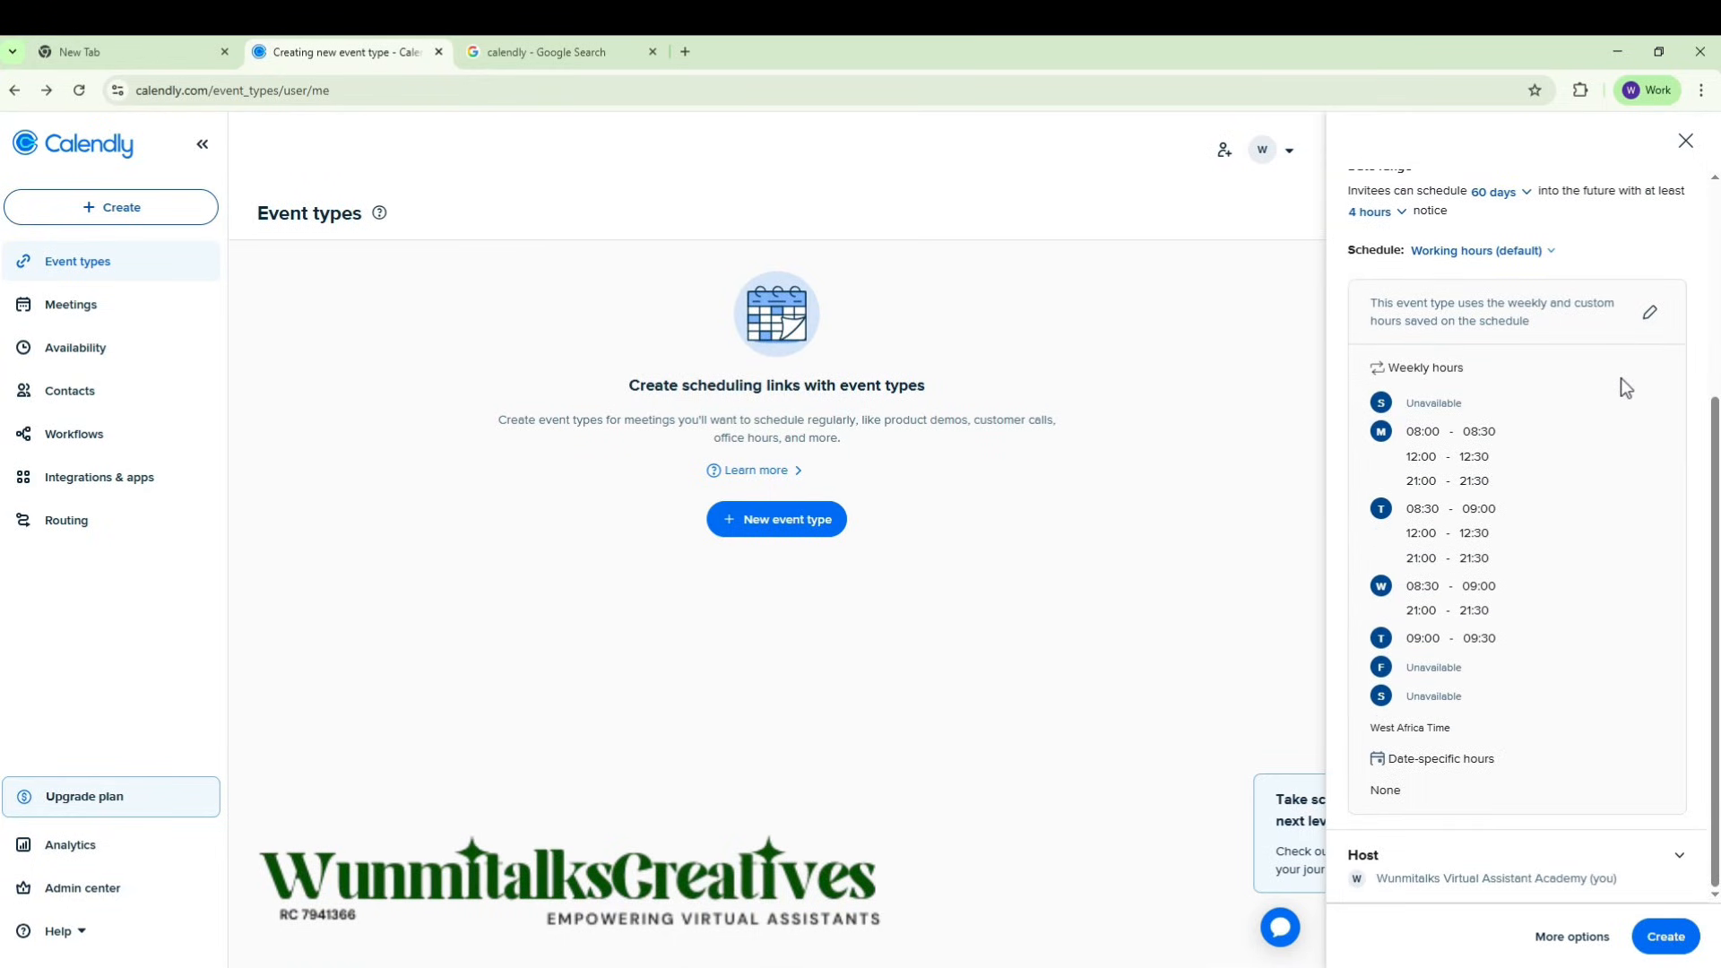
pyautogui.click(1650, 316)
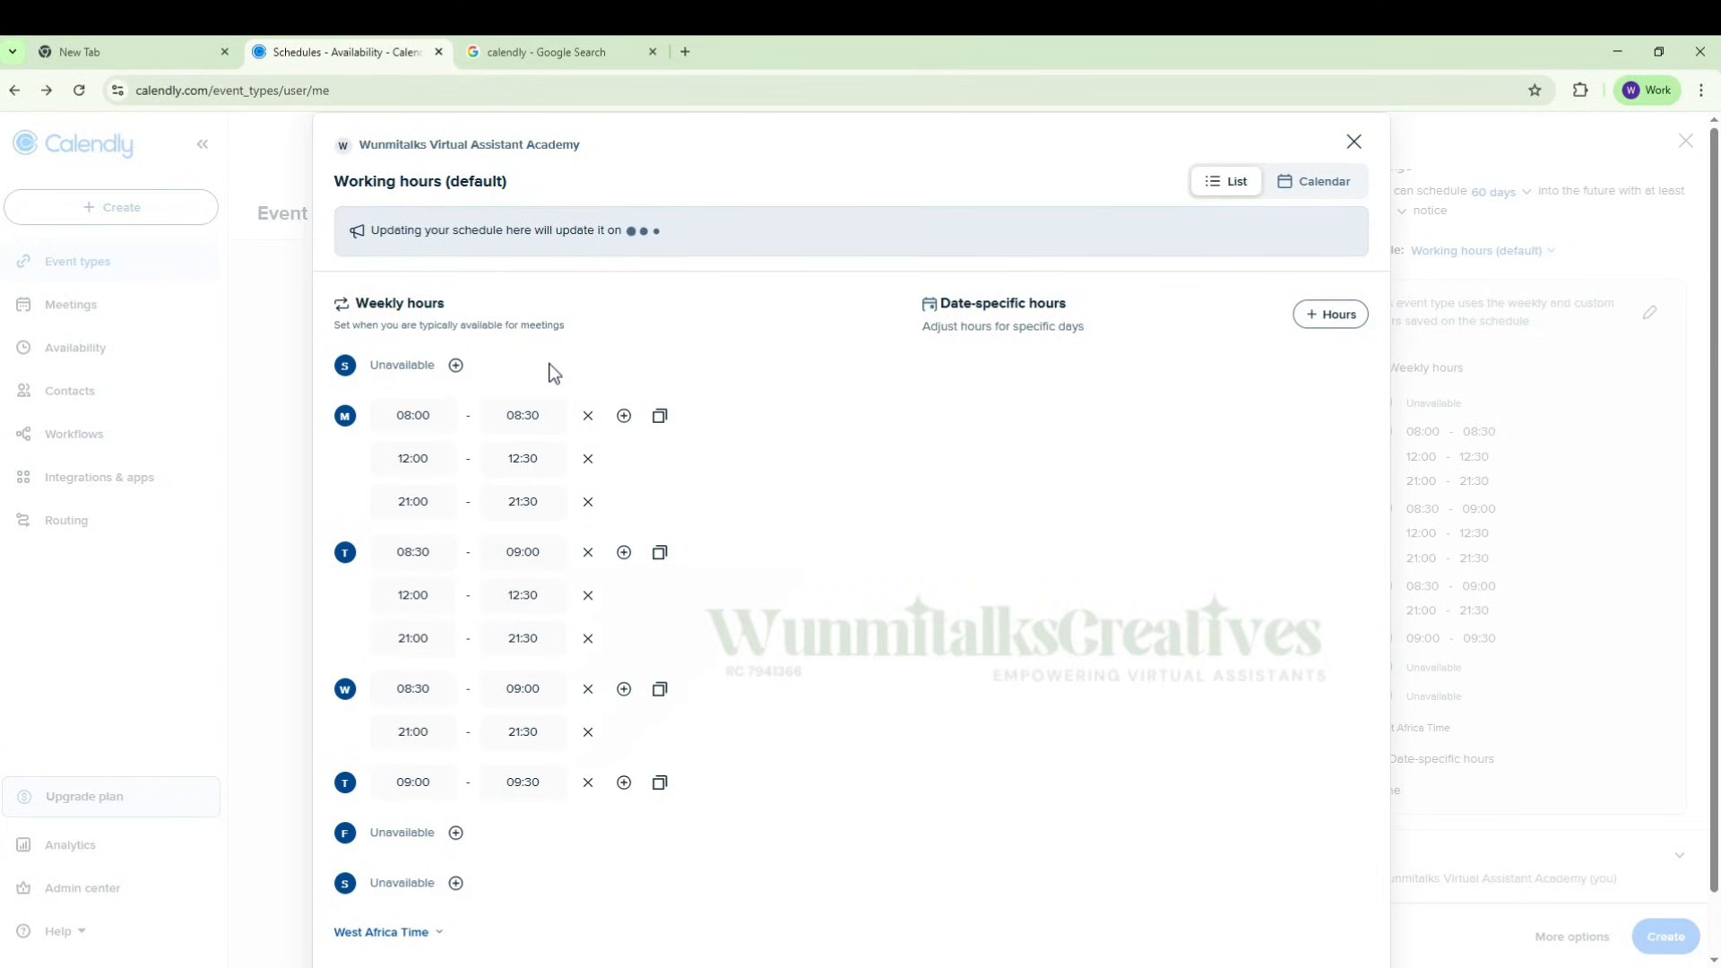
pyautogui.scroll(-1, 545, 489)
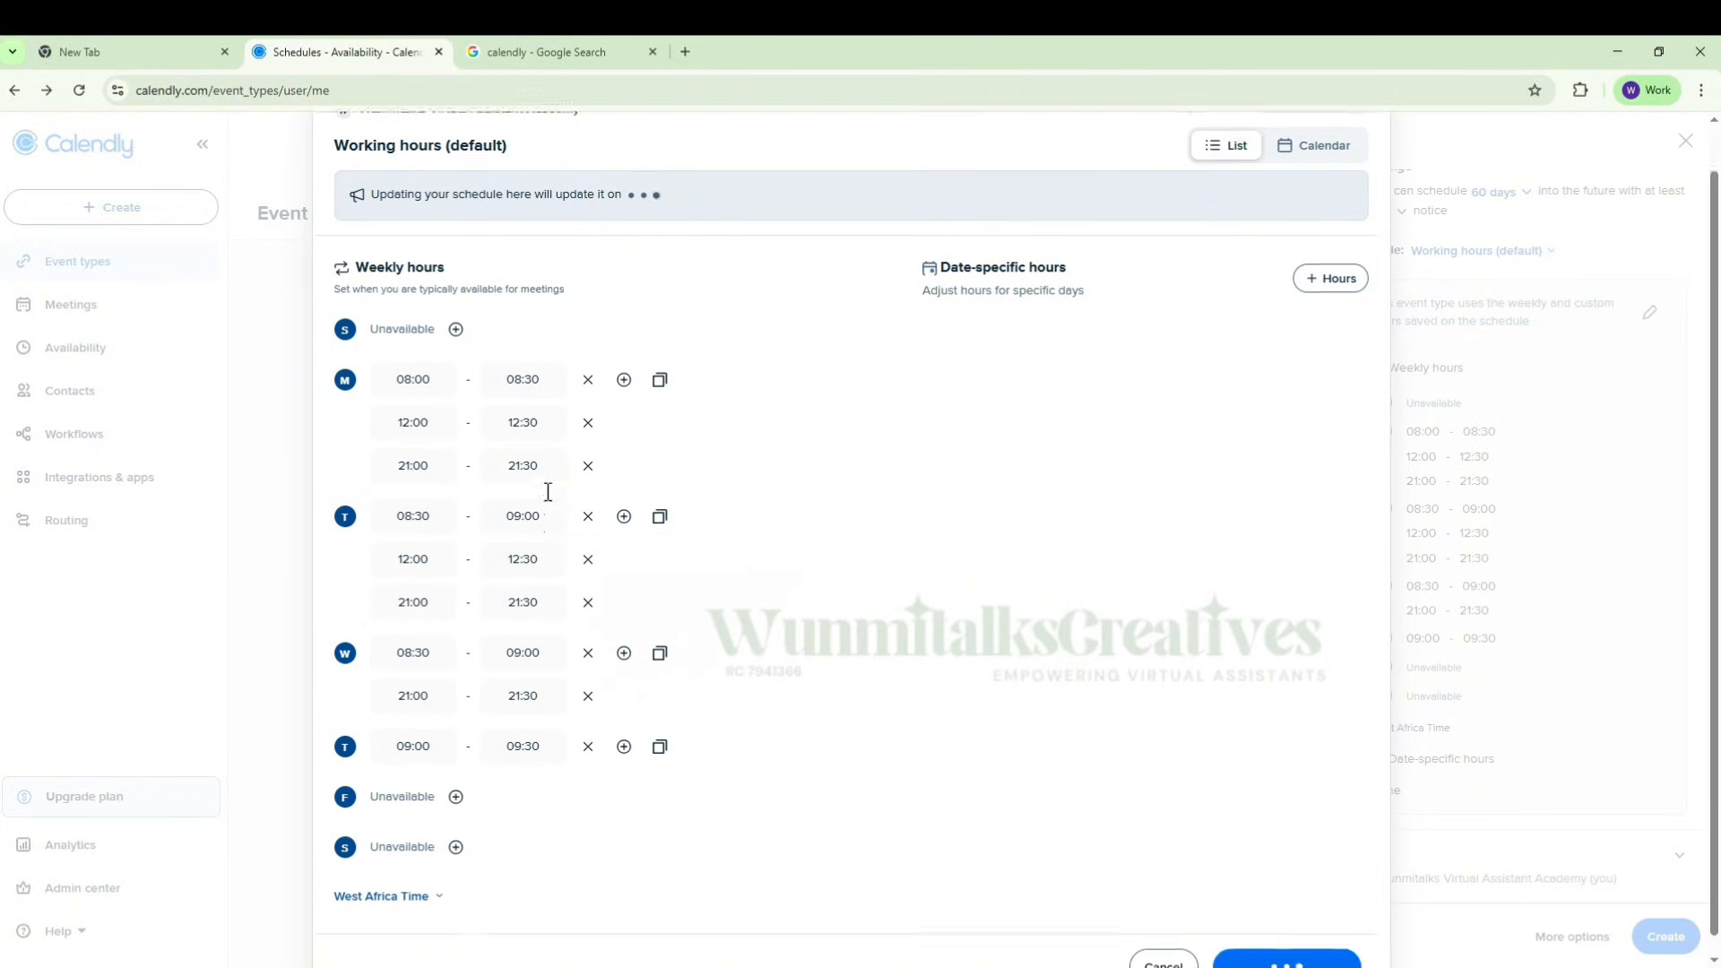
pyautogui.scroll(1, 556, 493)
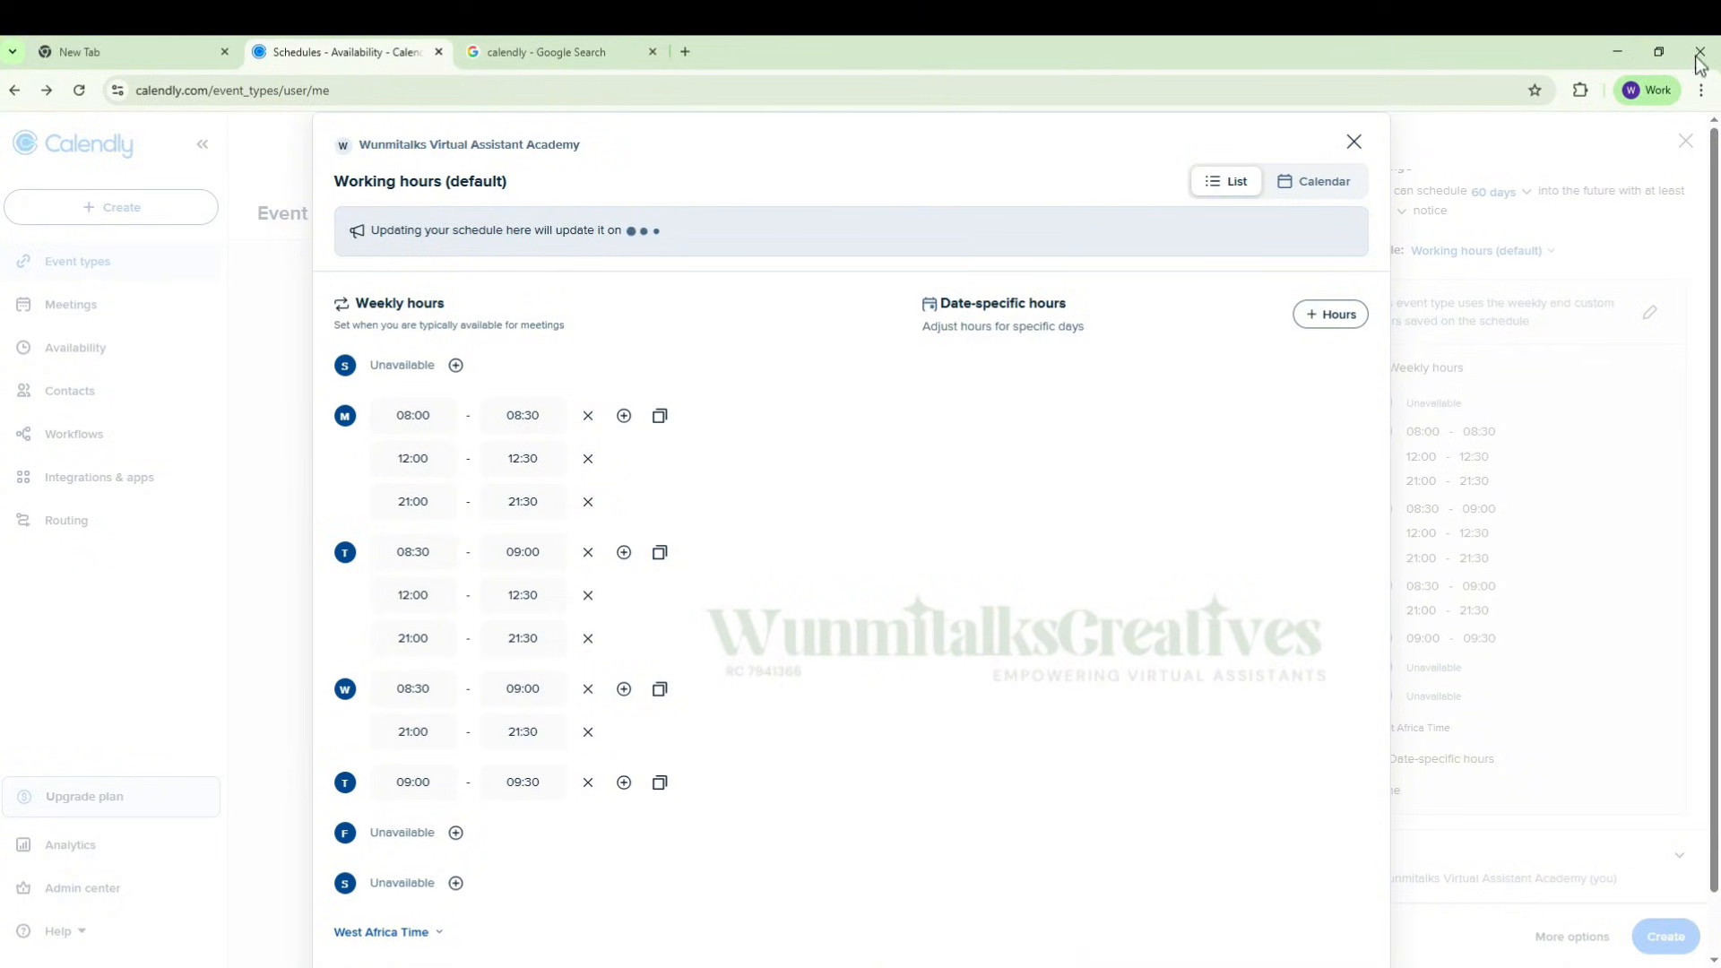
pyautogui.press('Escape')
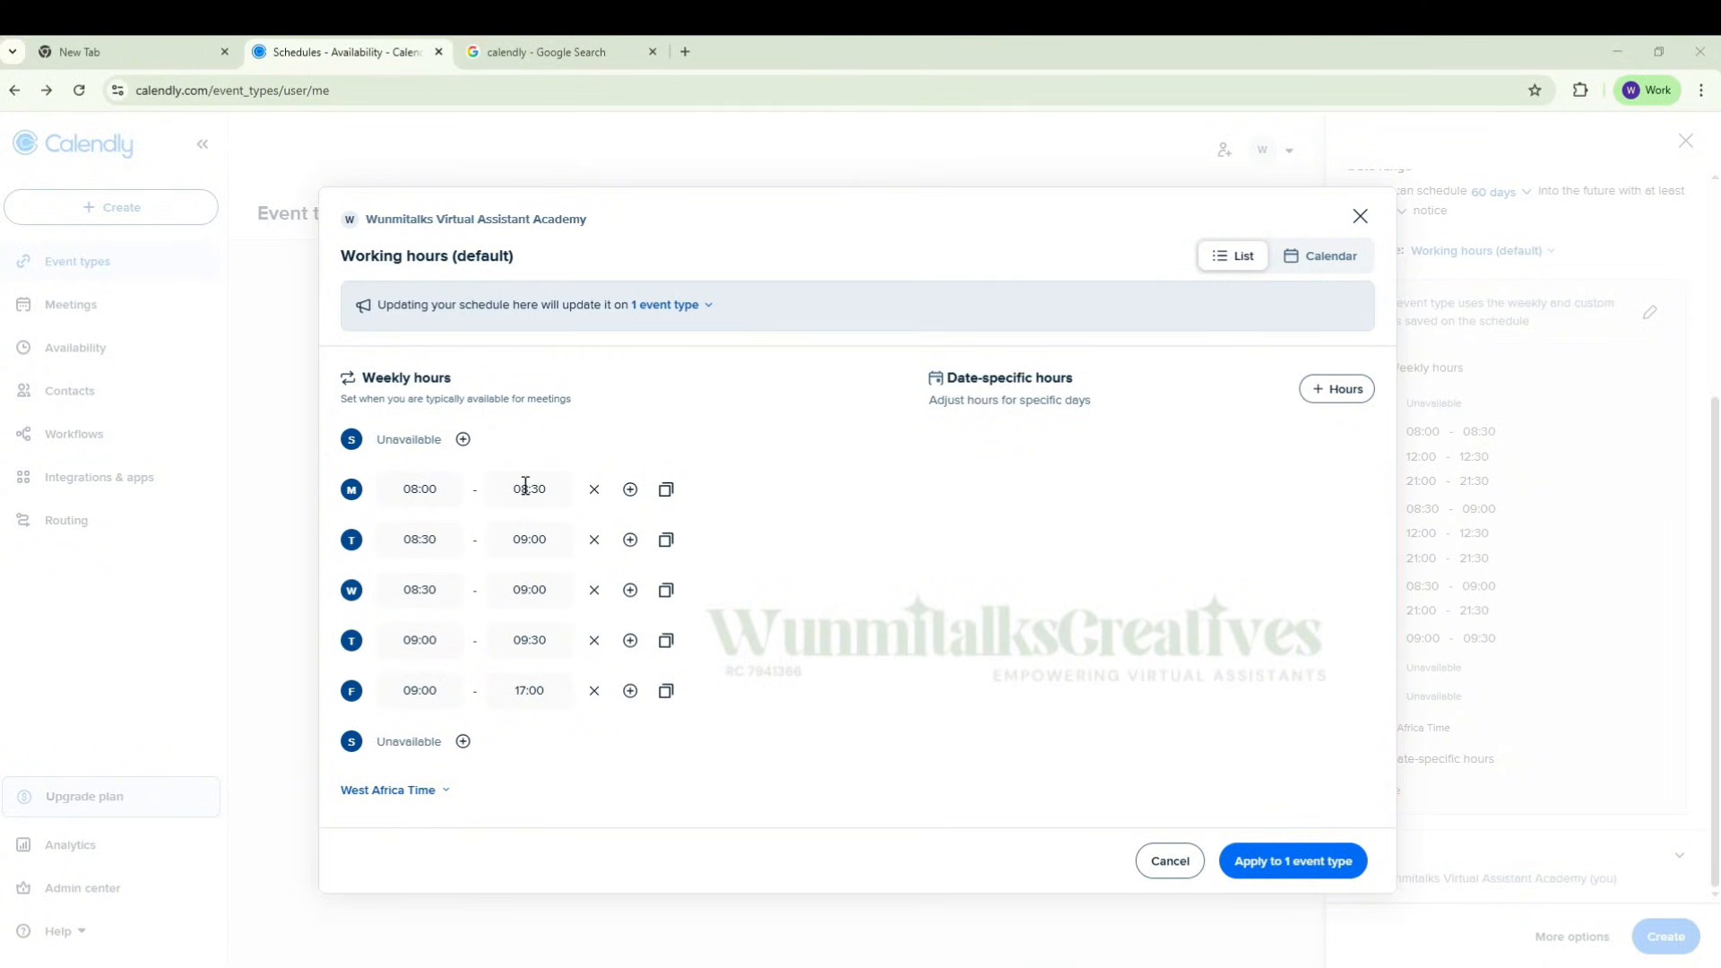
# Step: Add a second Monday time slot from 12:00 to 12:30 to the weekly hours
pyautogui.click(630, 490)
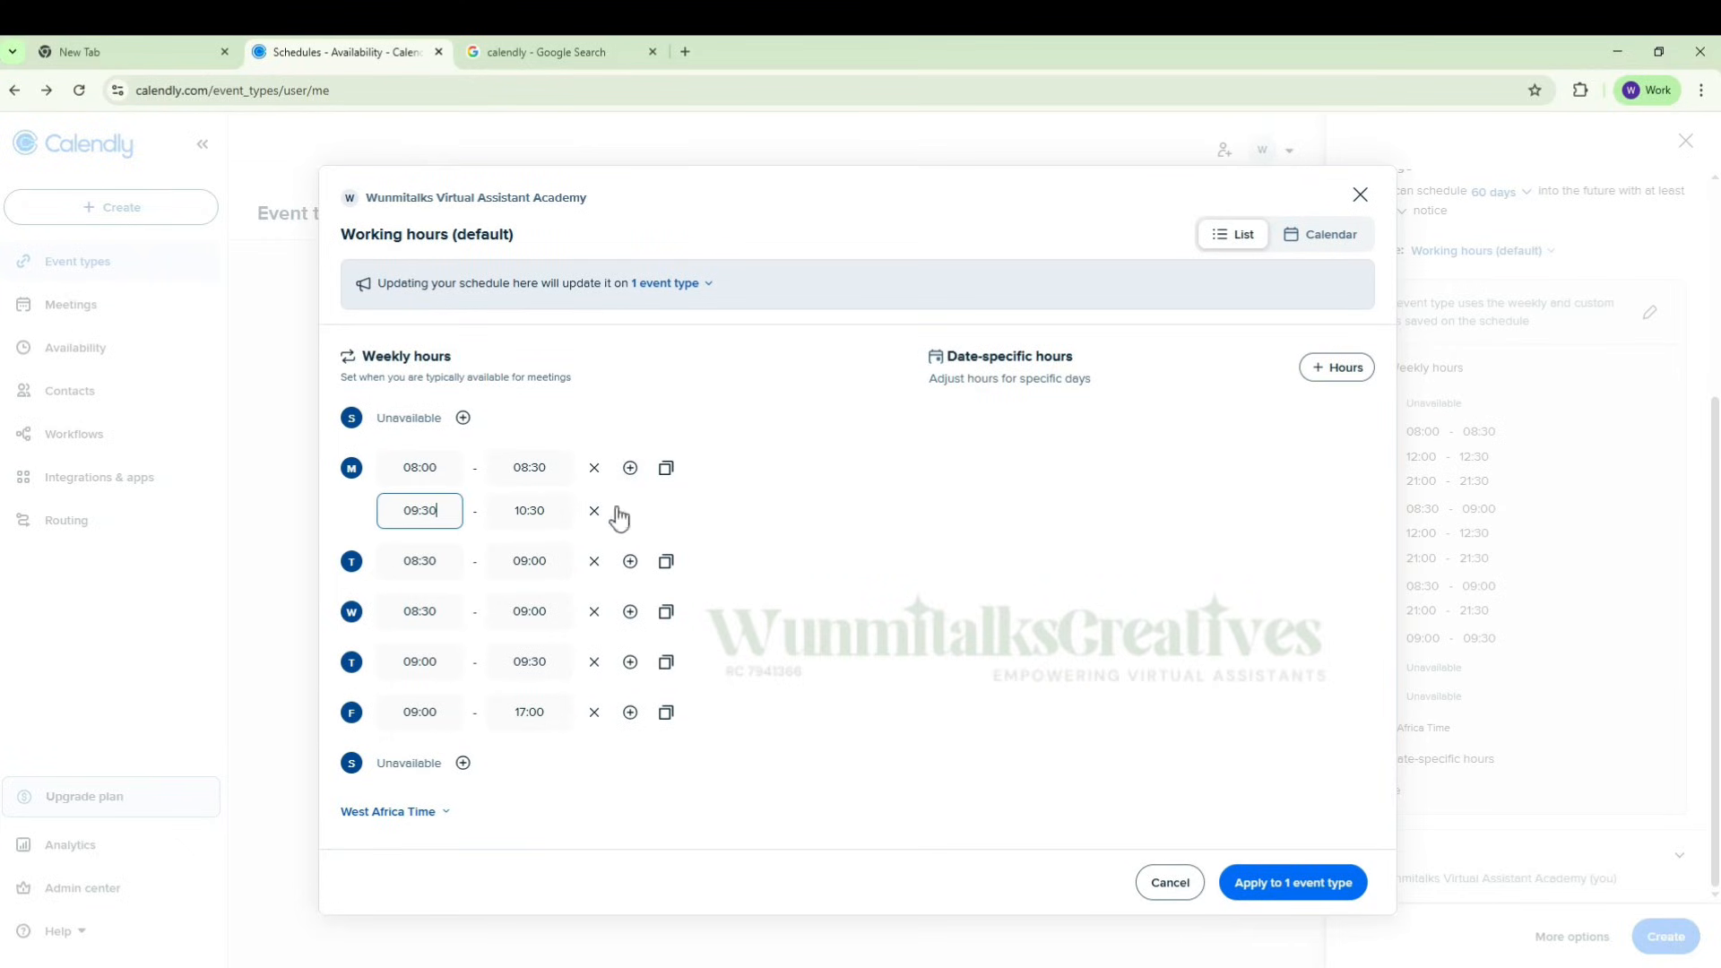
pyautogui.click(424, 513)
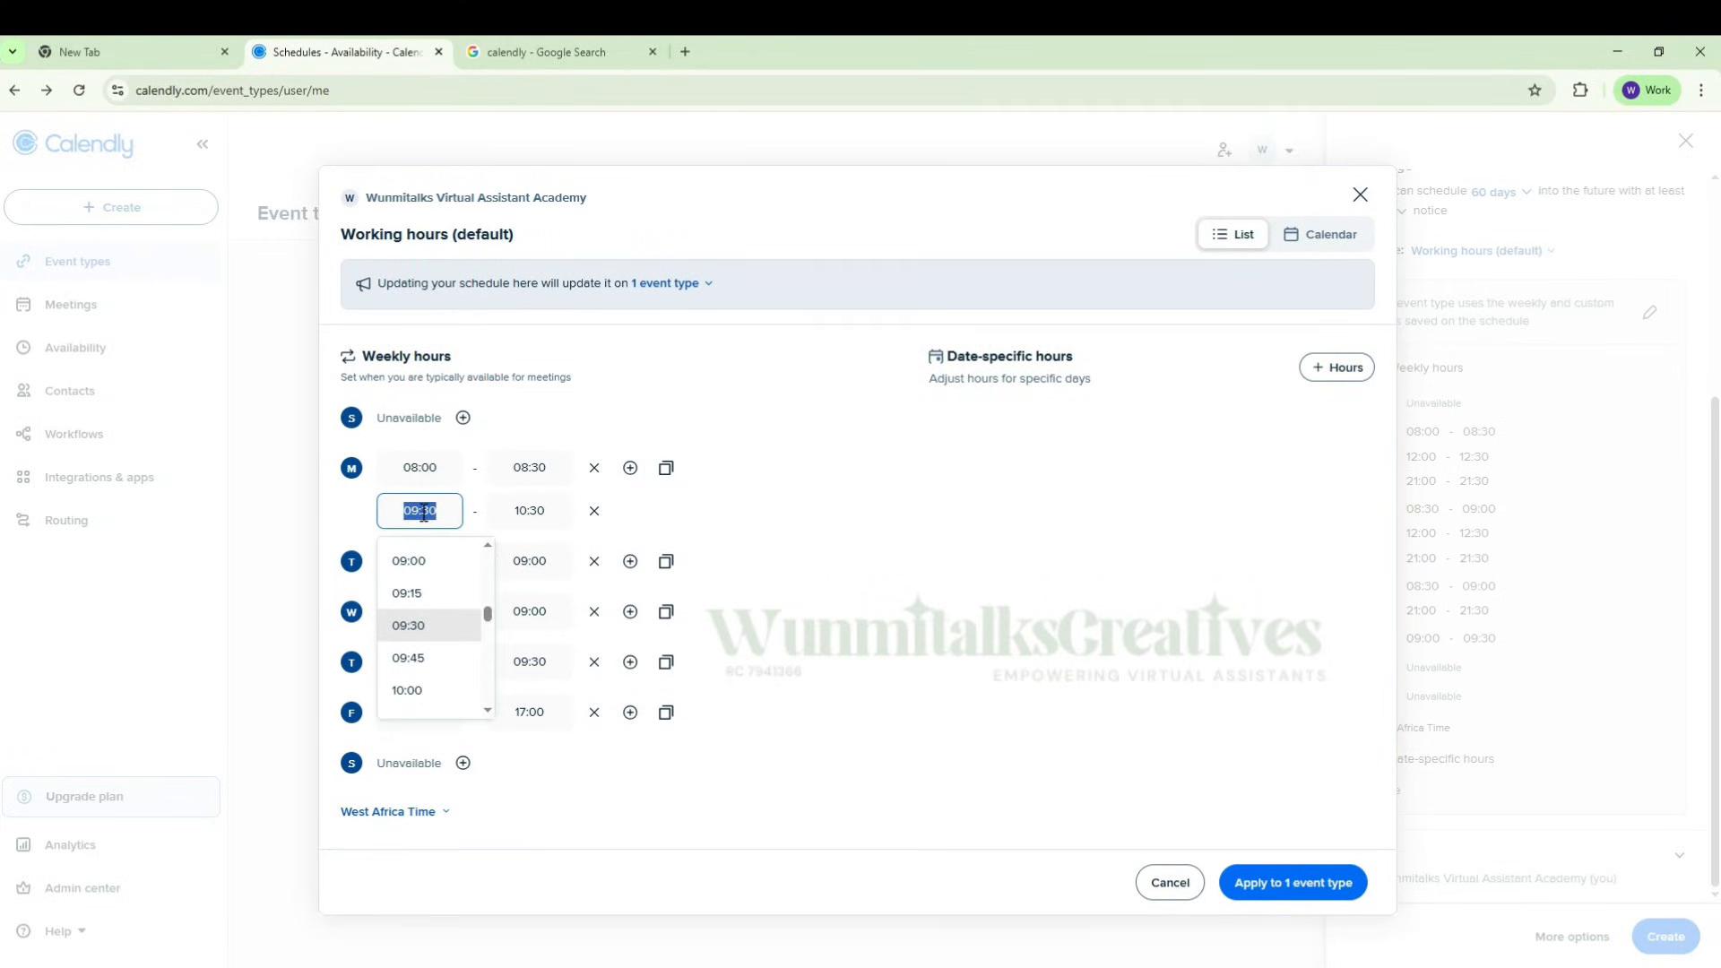
pyautogui.write('12:00')
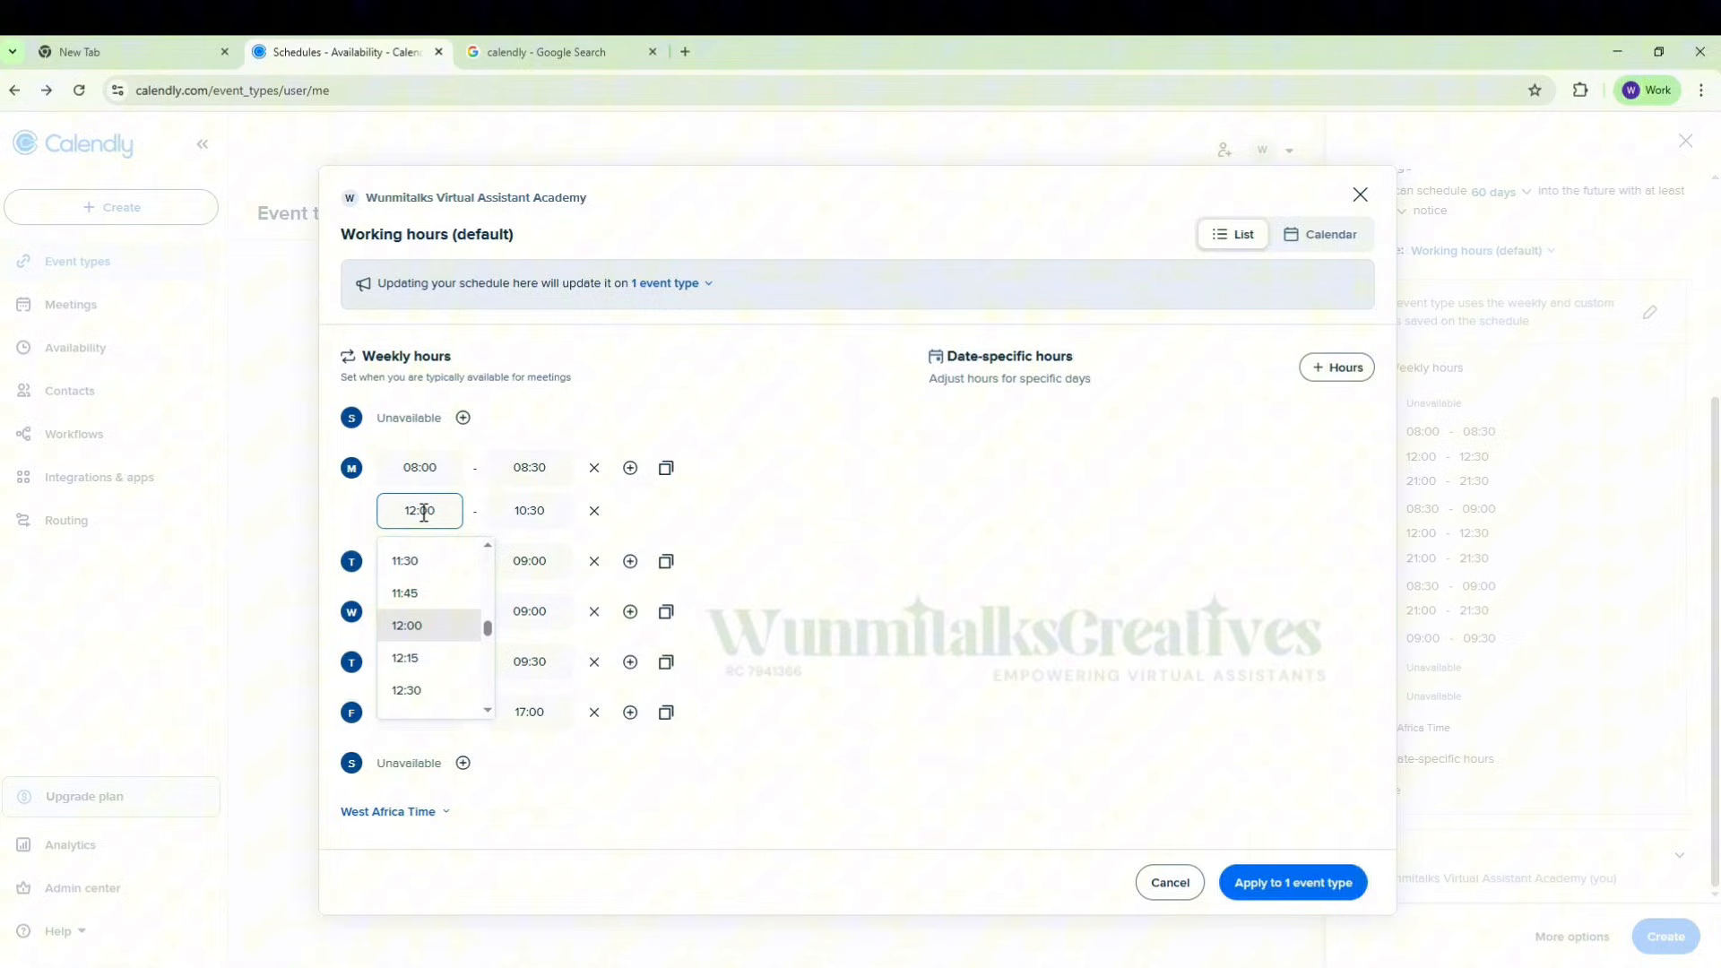
pyautogui.click(434, 627)
pyautogui.doubleClick(538, 481)
pyautogui.hotkey('ctrl', 'a')
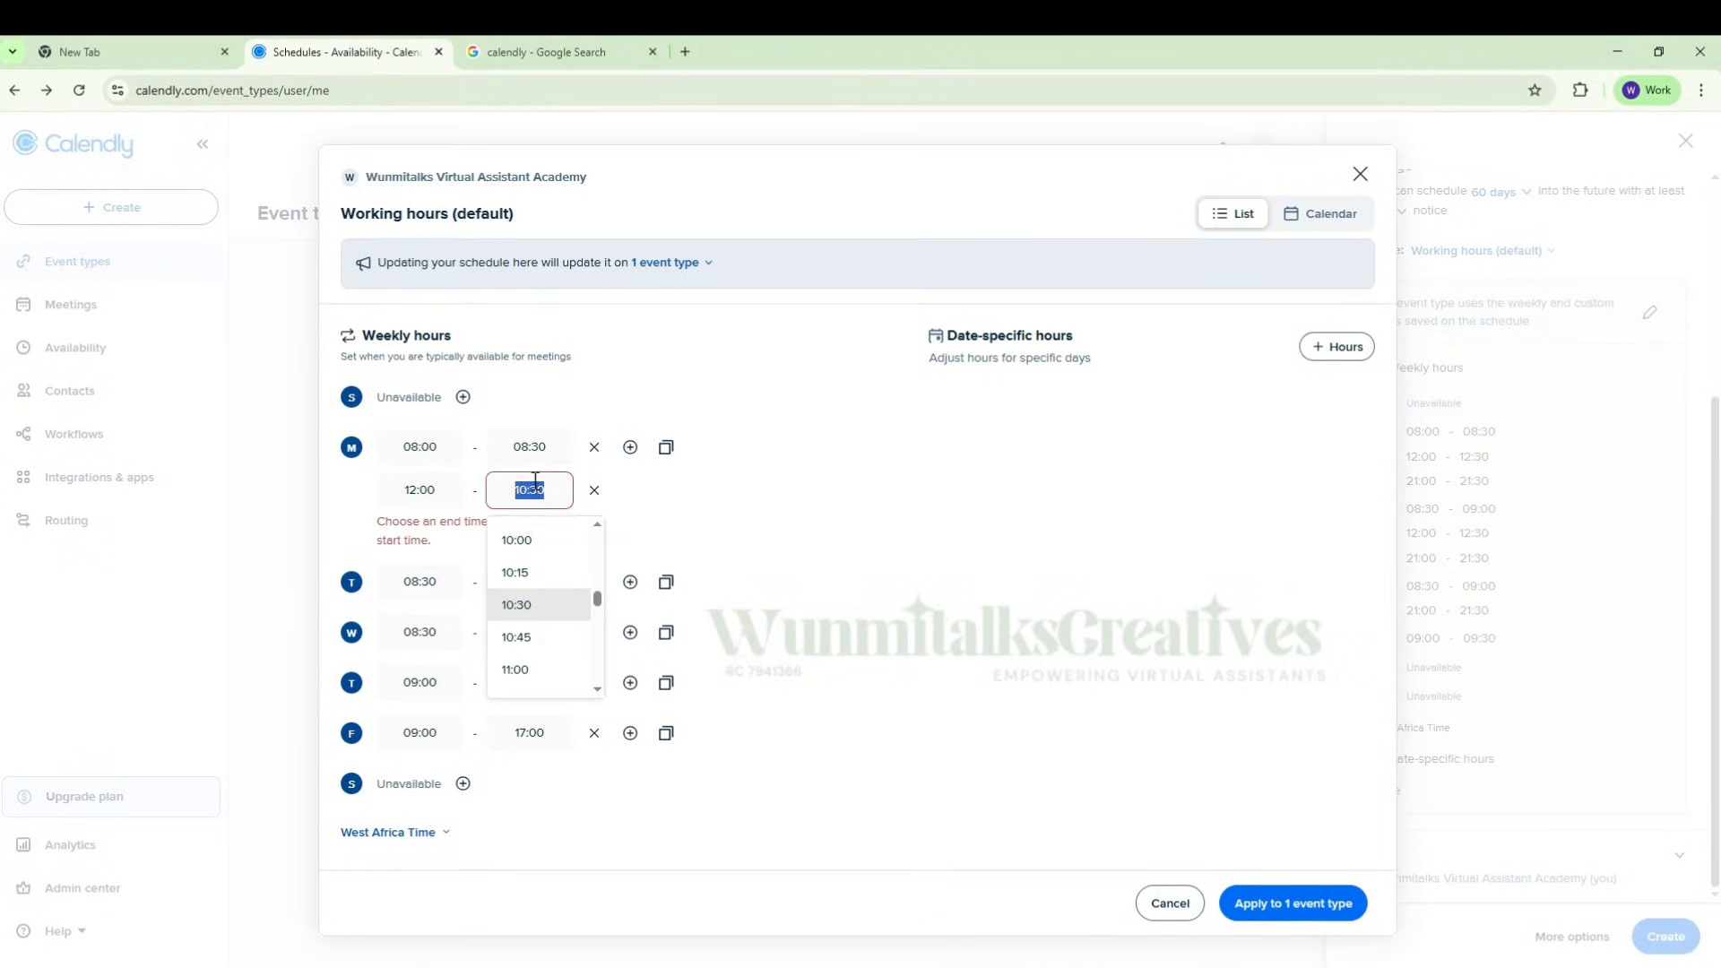
pyautogui.write('12:30')
pyautogui.click(552, 609)
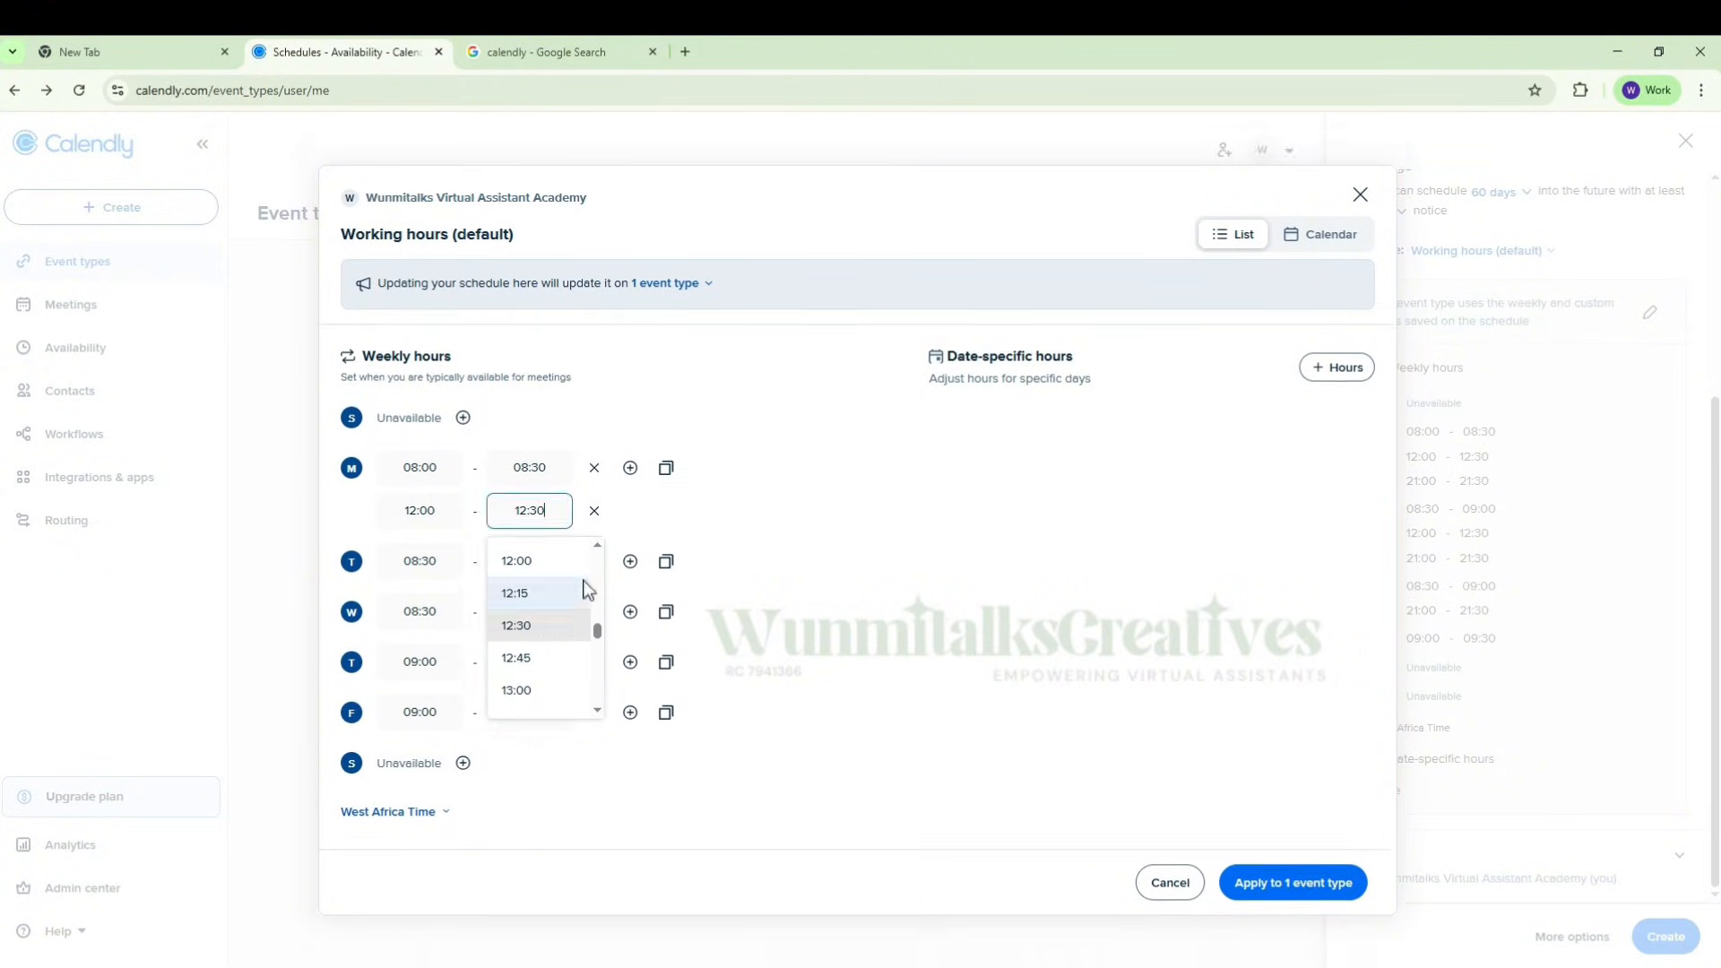
# Step: Add a third Monday time slot from 21:00 to 21:30 to the weekly hours
pyautogui.click(630, 468)
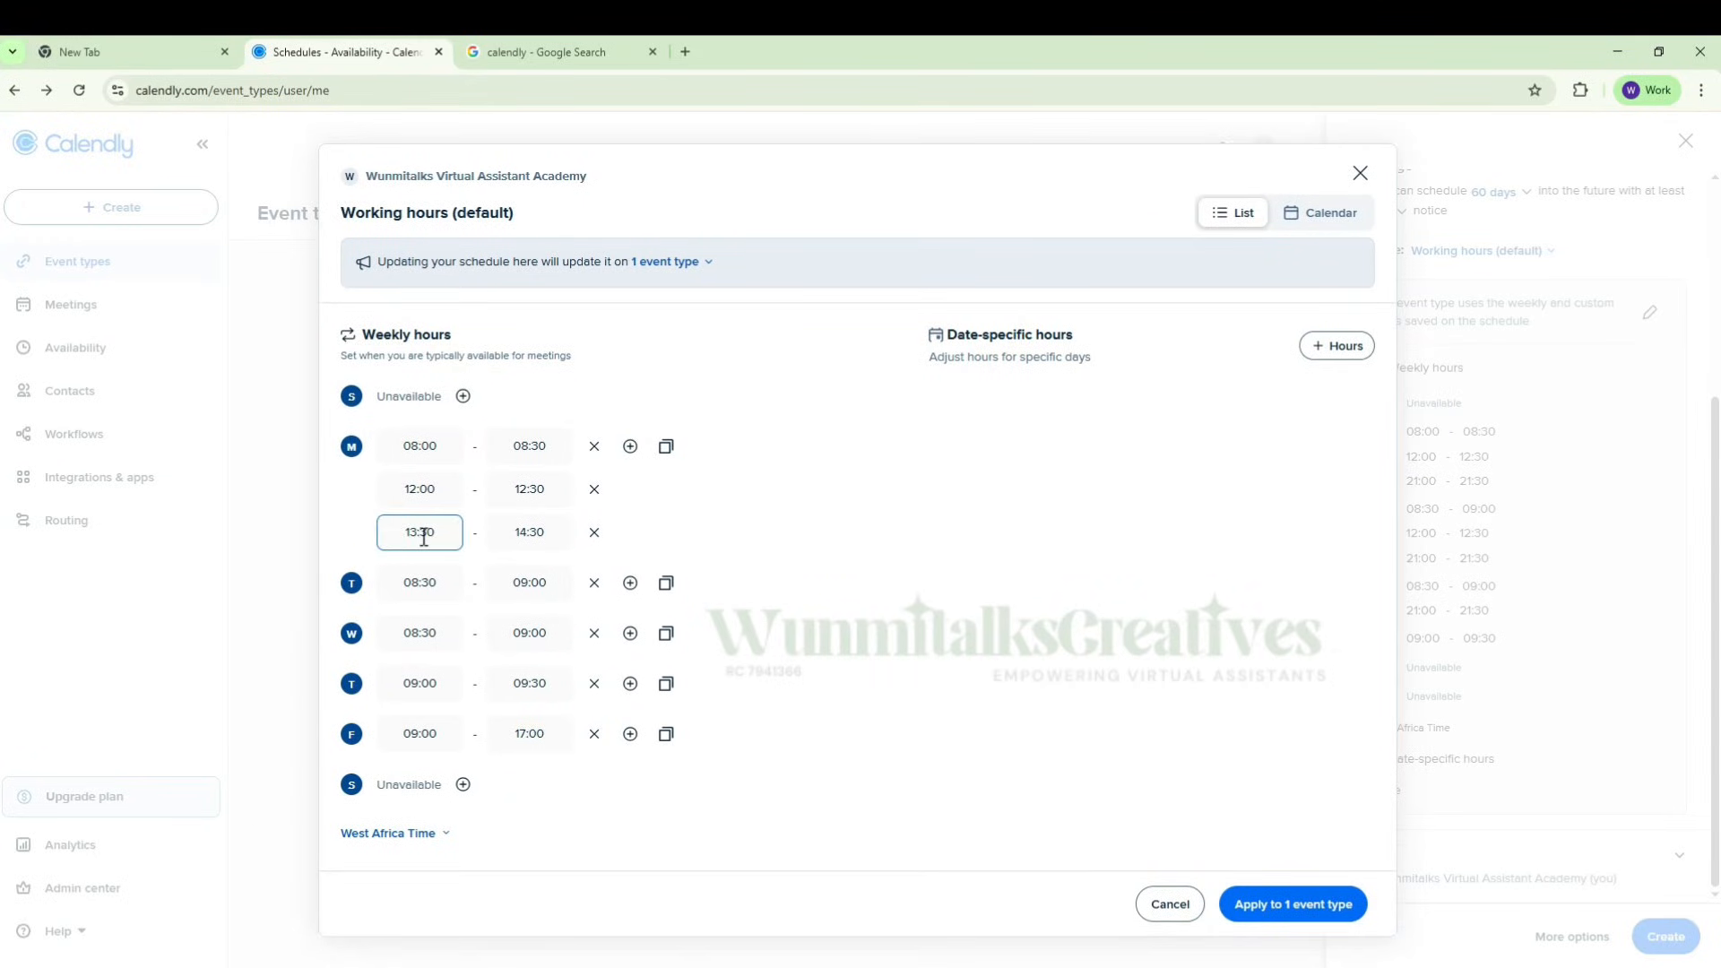
pyautogui.click(421, 536)
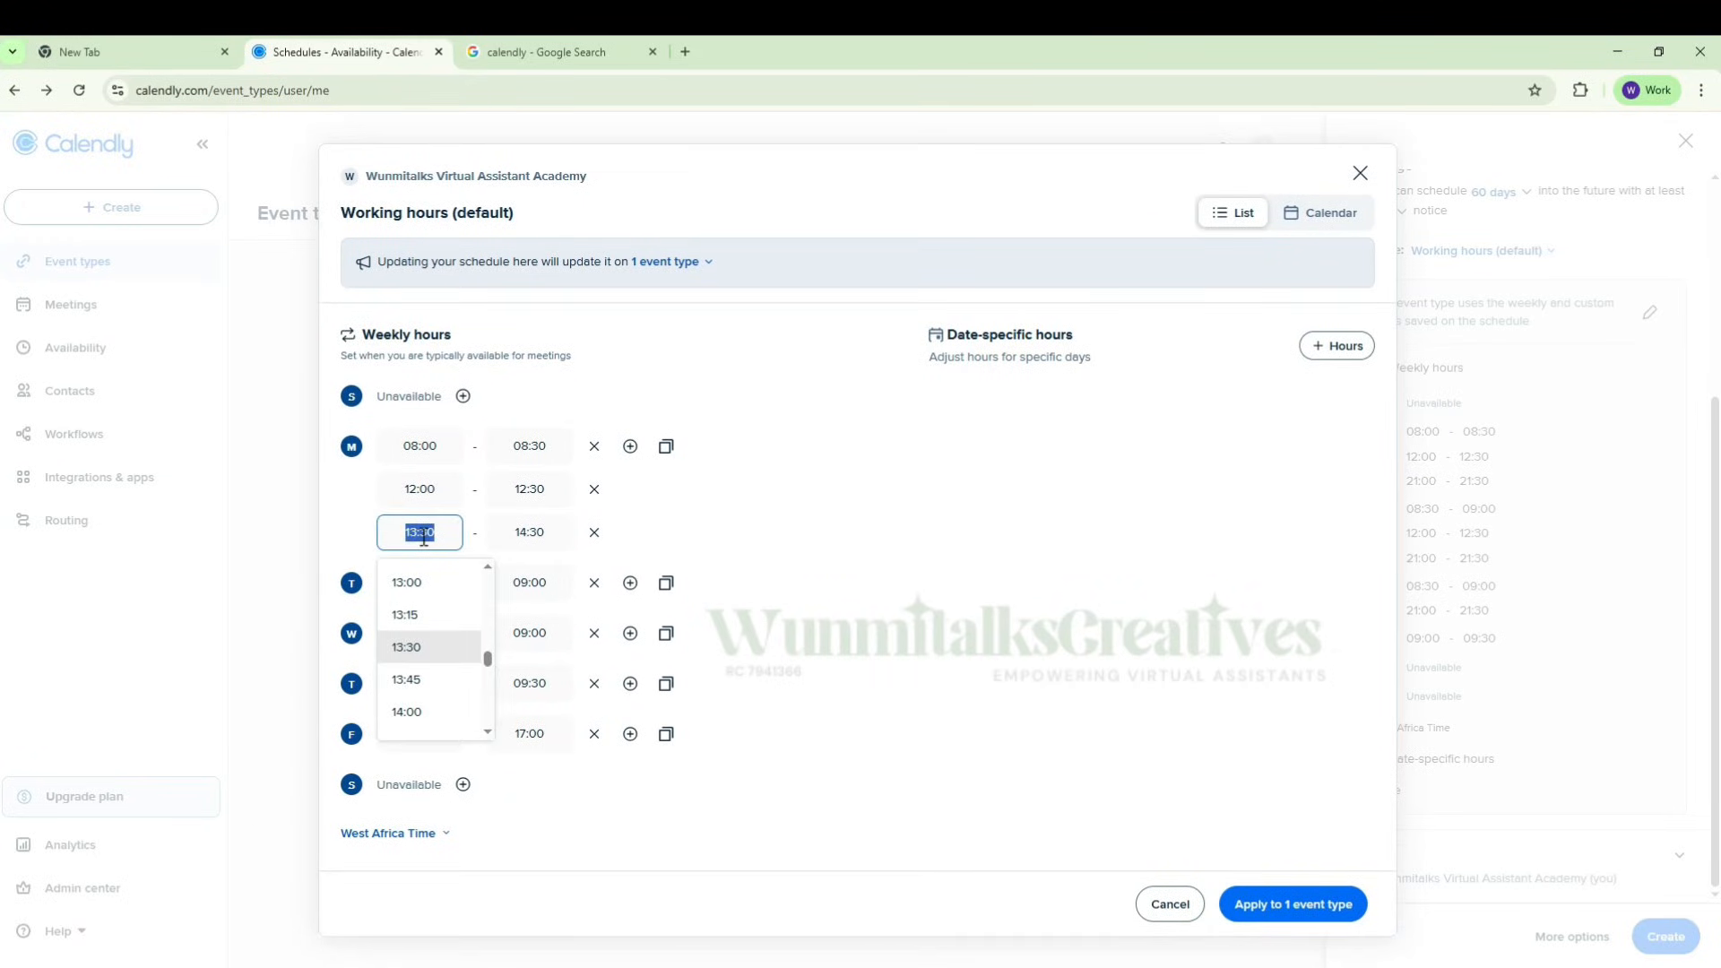
pyautogui.scroll(-7, 426, 672)
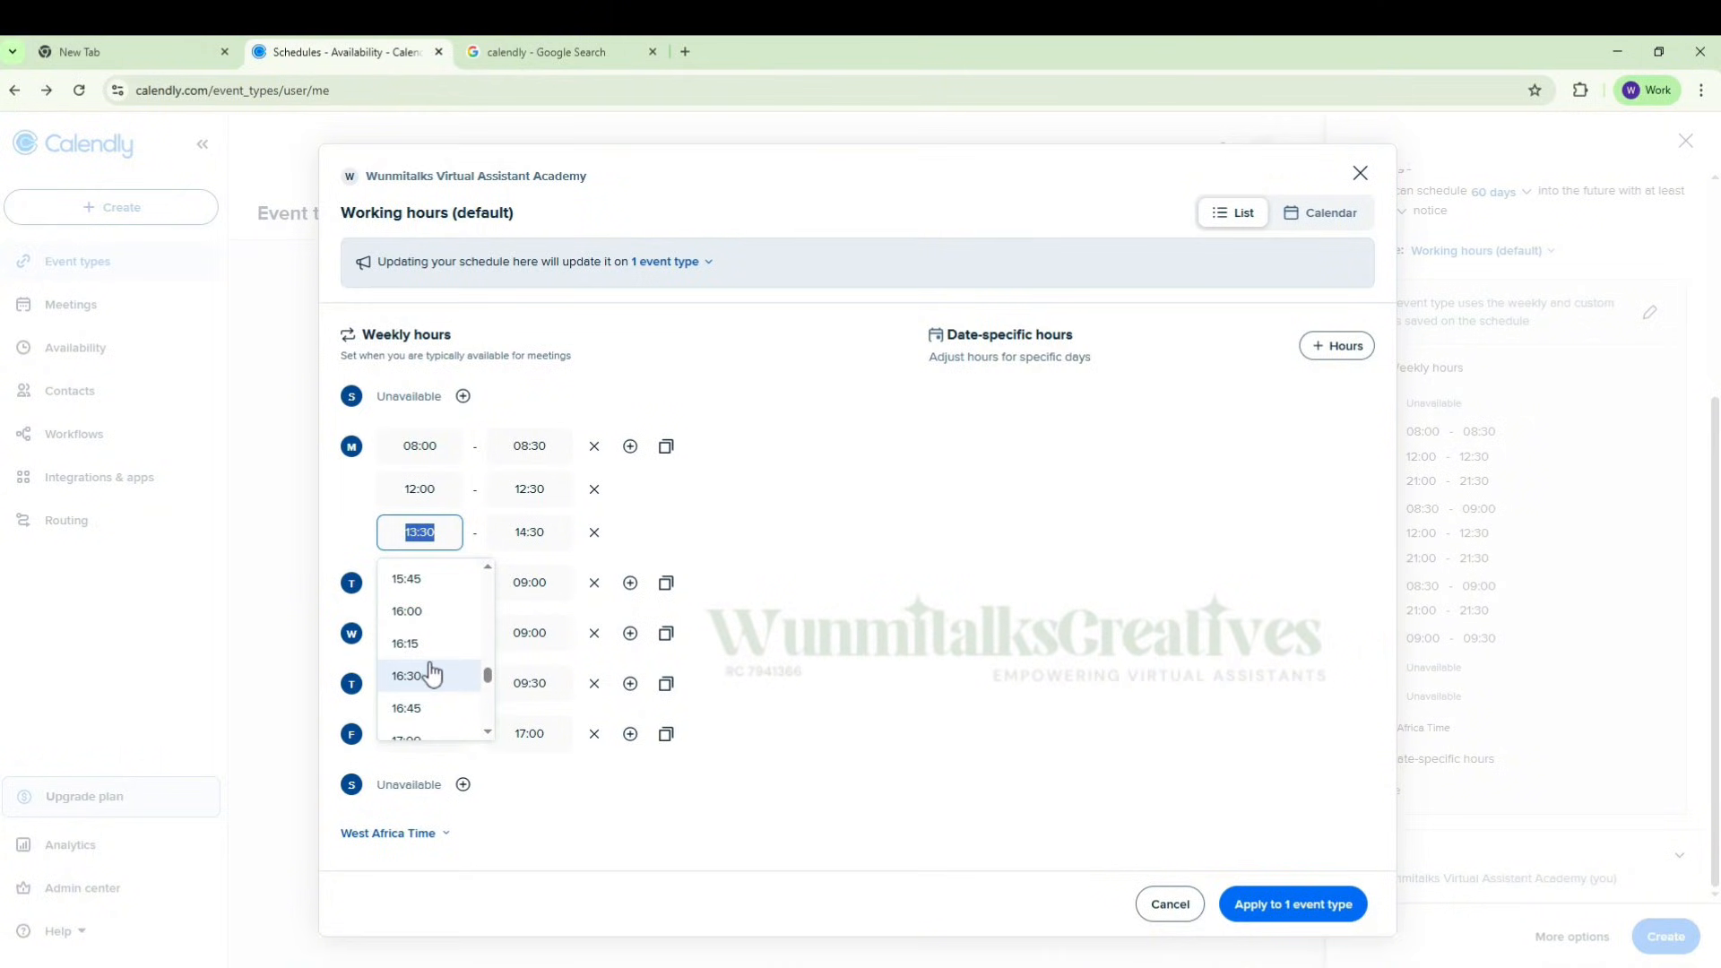
pyautogui.scroll(-3, 428, 672)
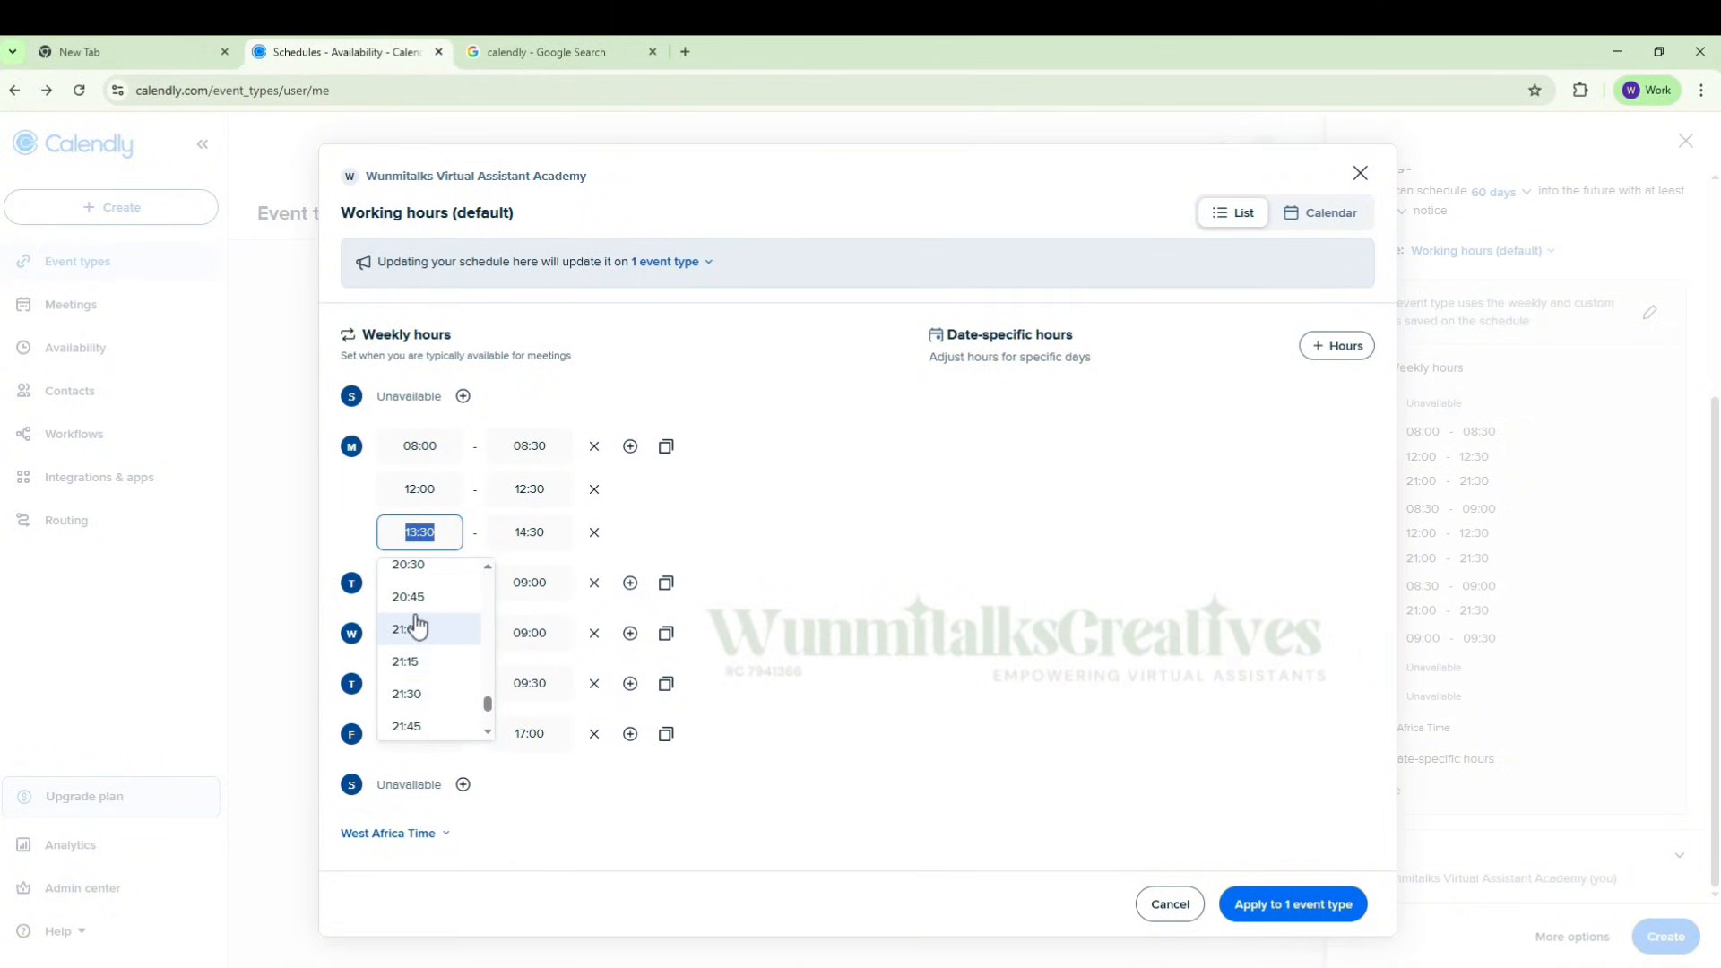
pyautogui.click(408, 629)
pyautogui.click(541, 513)
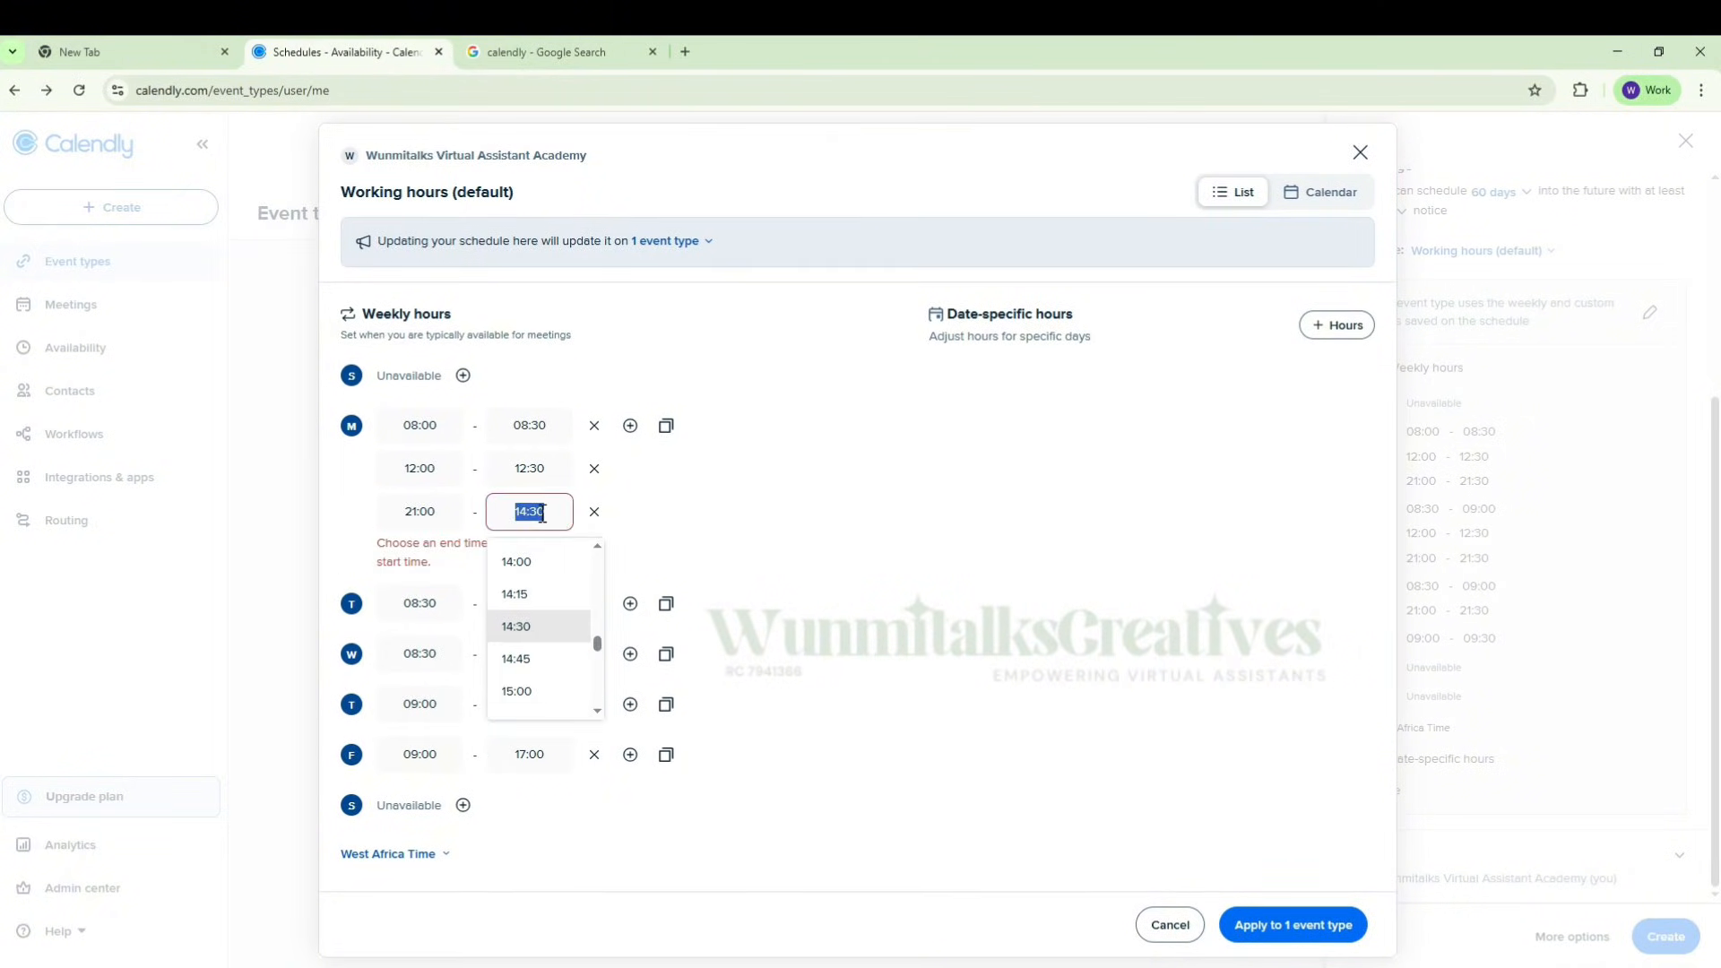
pyautogui.write('21:30')
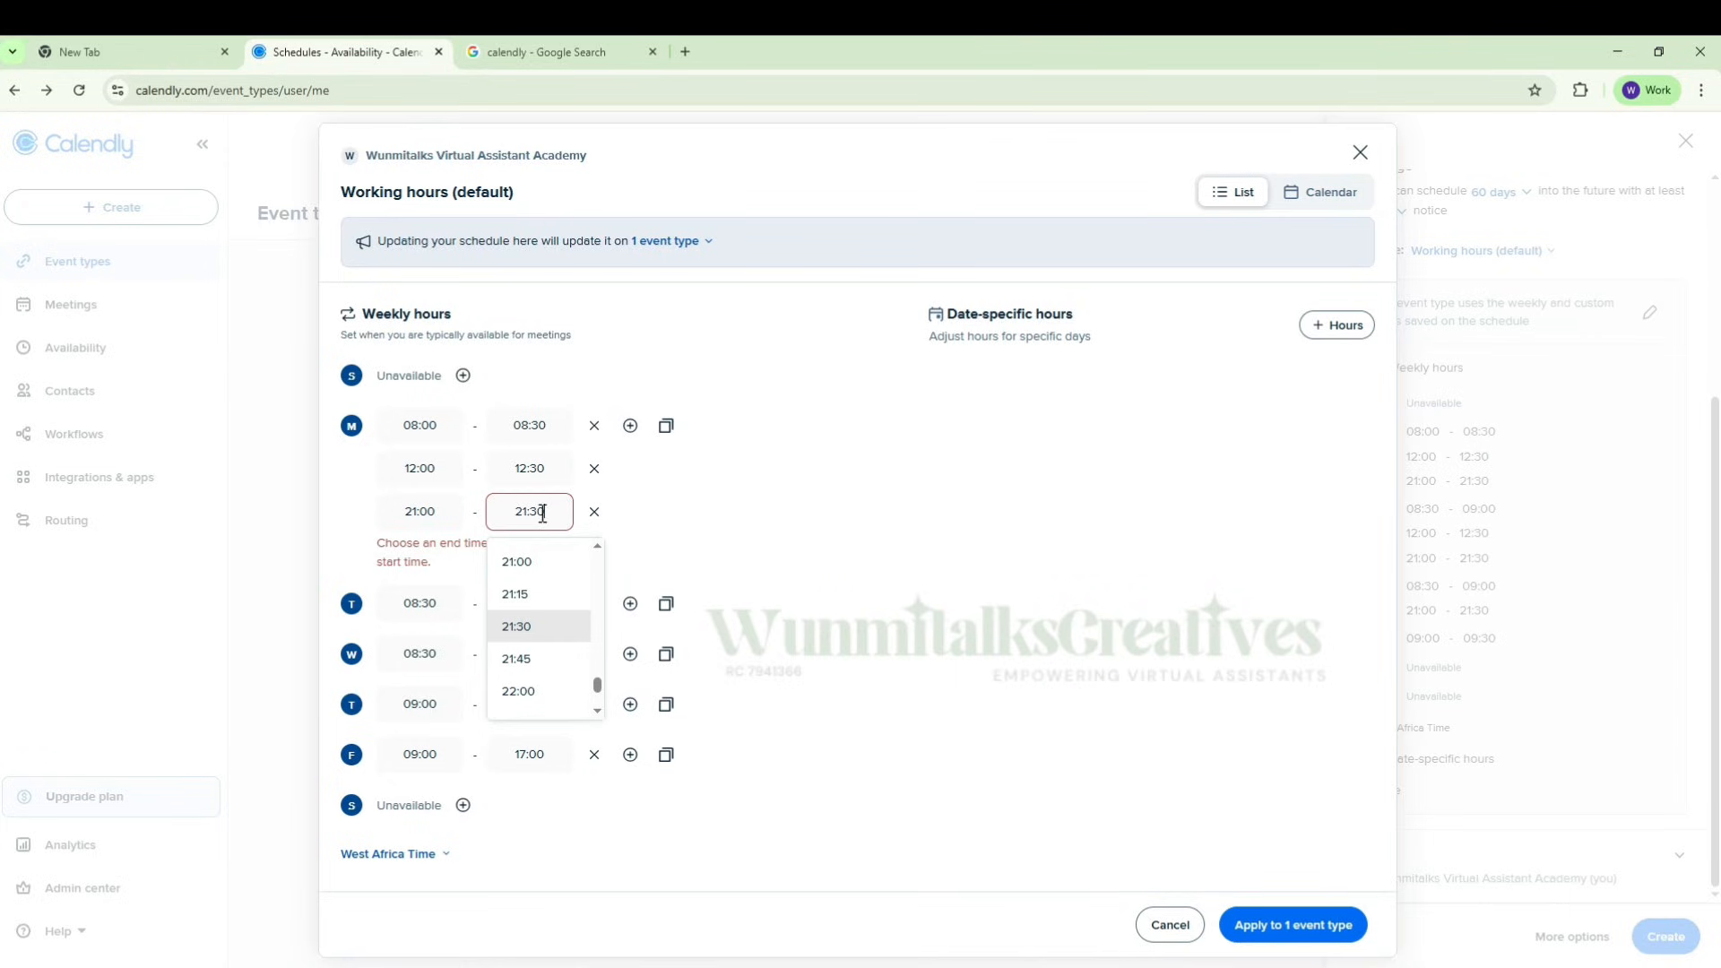
pyautogui.click(541, 632)
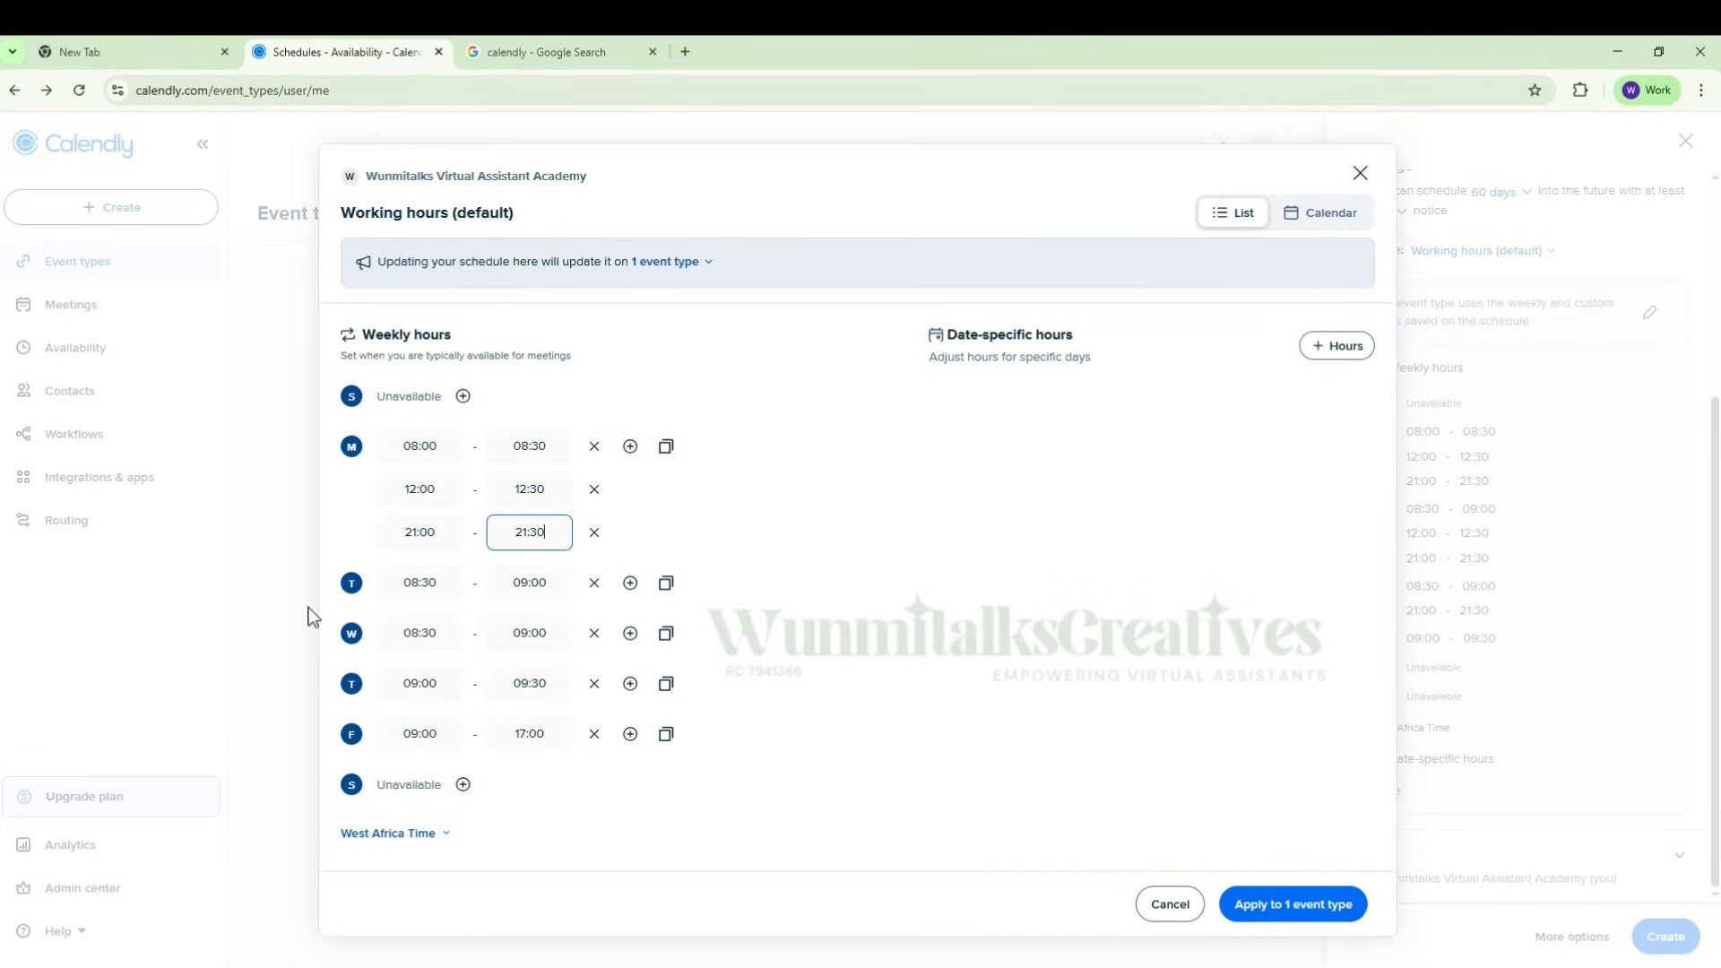
# Step: Add a second Tuesday time slot from 21:30 to 22:00 to the weekly hours
pyautogui.click(630, 582)
pyautogui.click(413, 602)
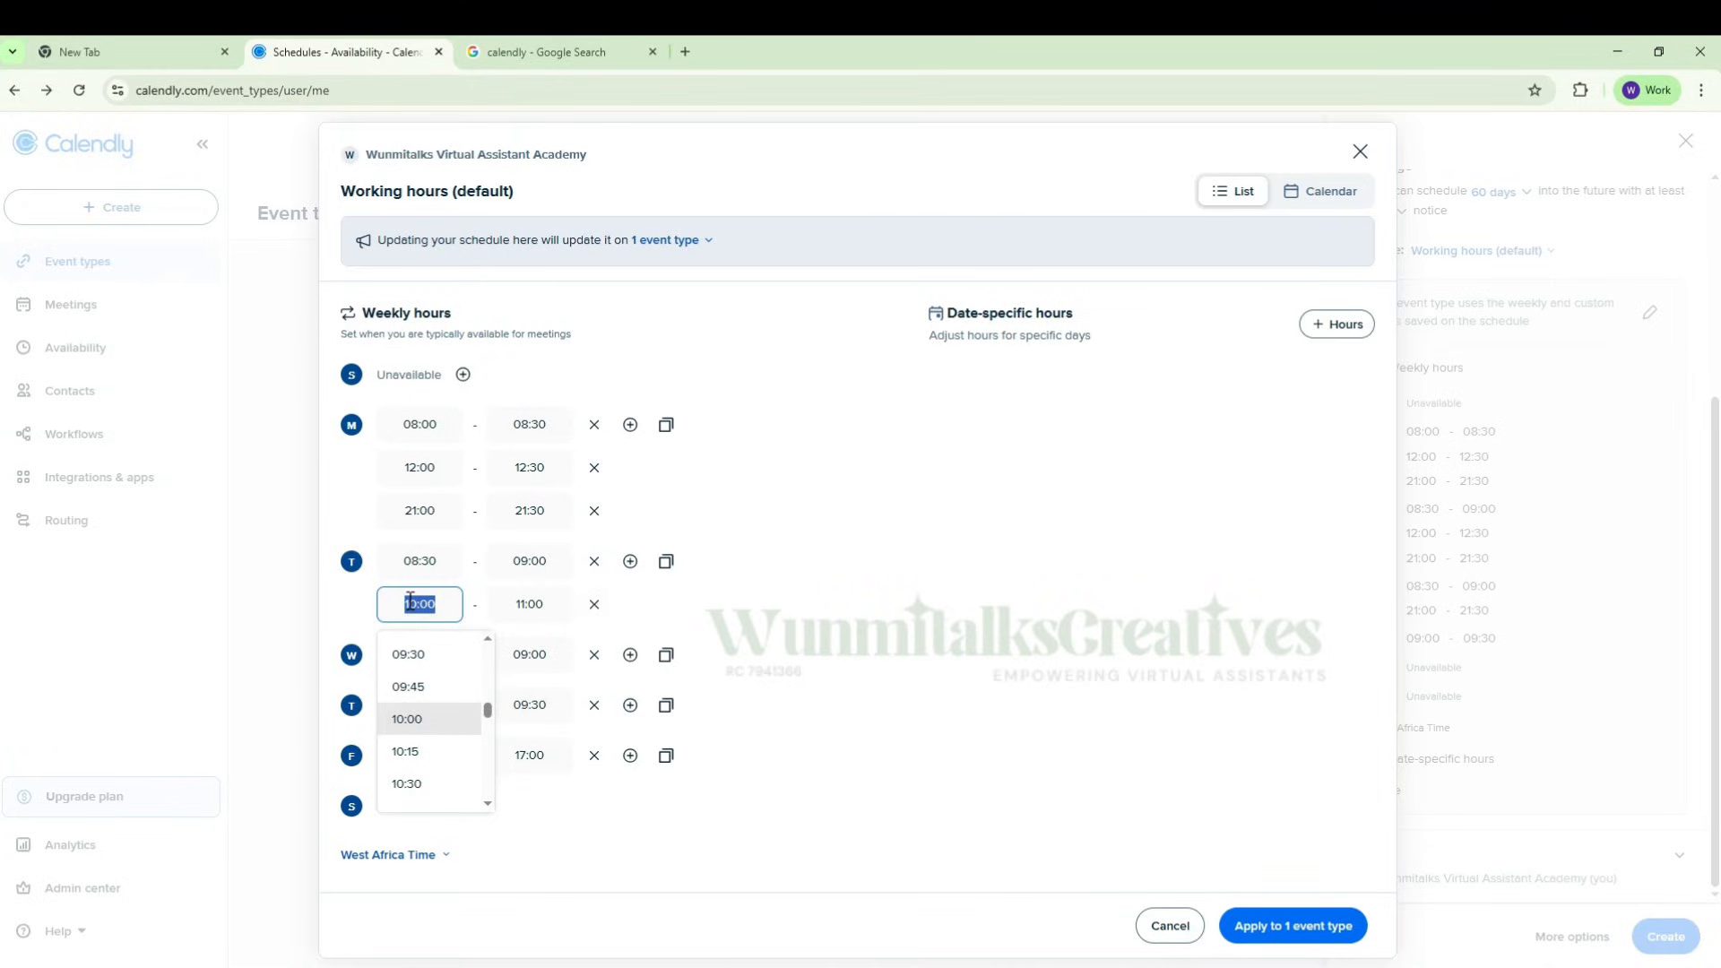
pyautogui.write('9:30pm')
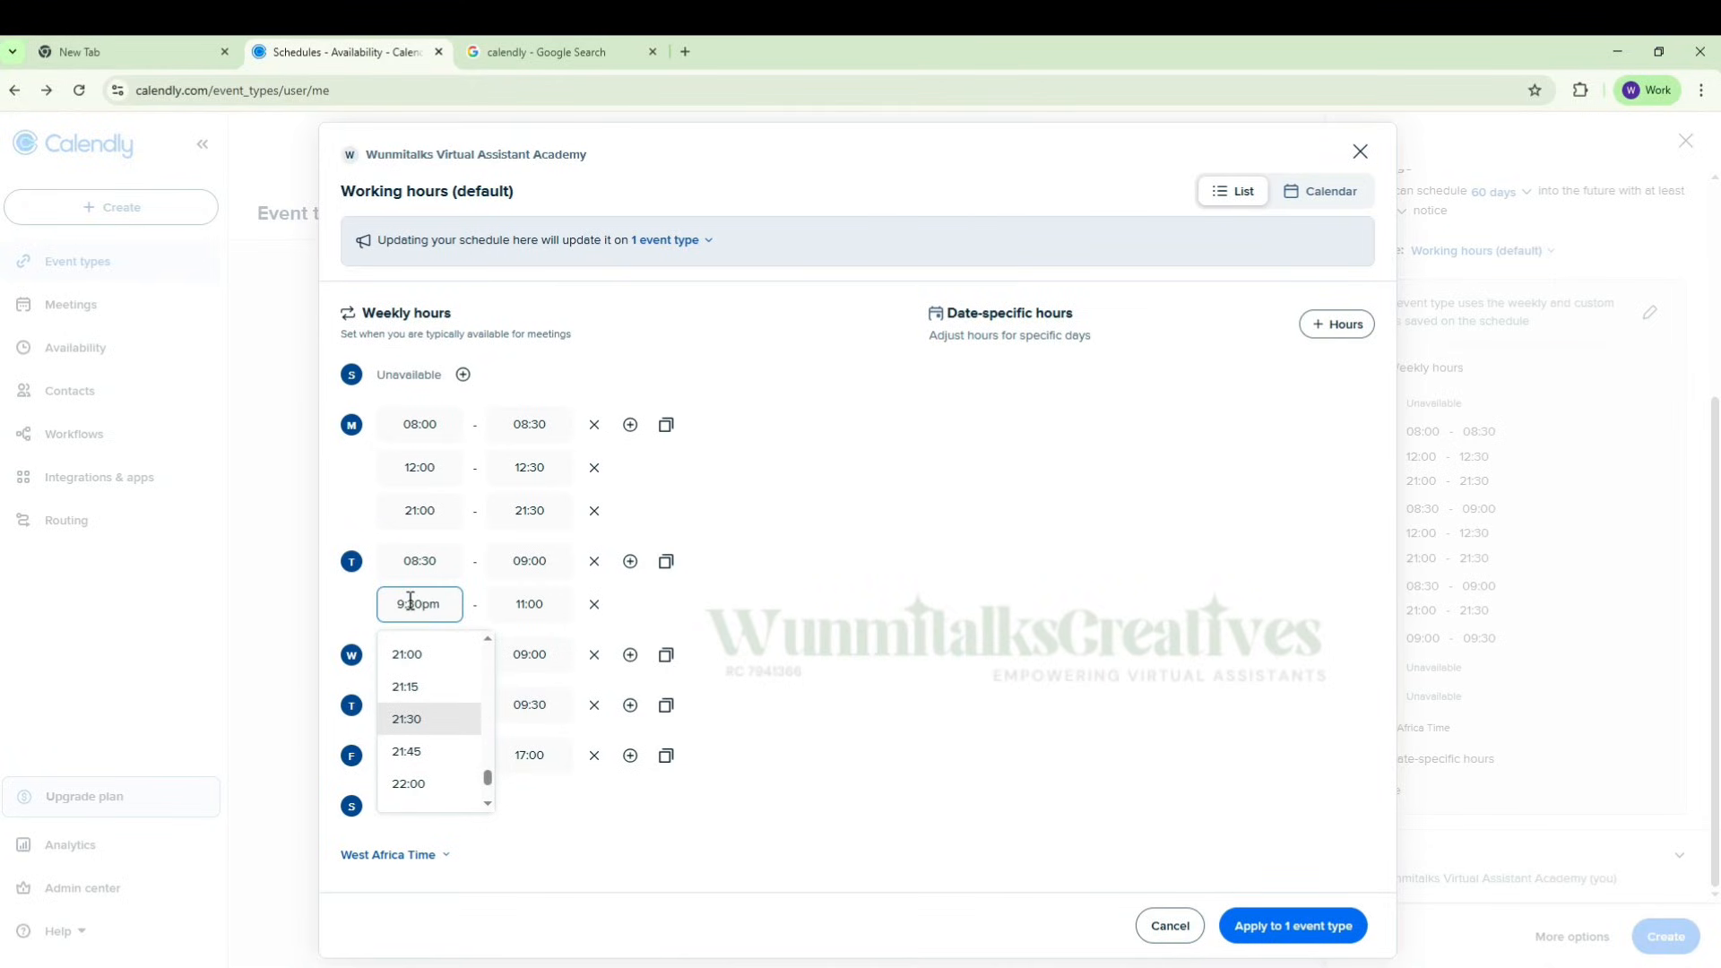
pyautogui.click(541, 604)
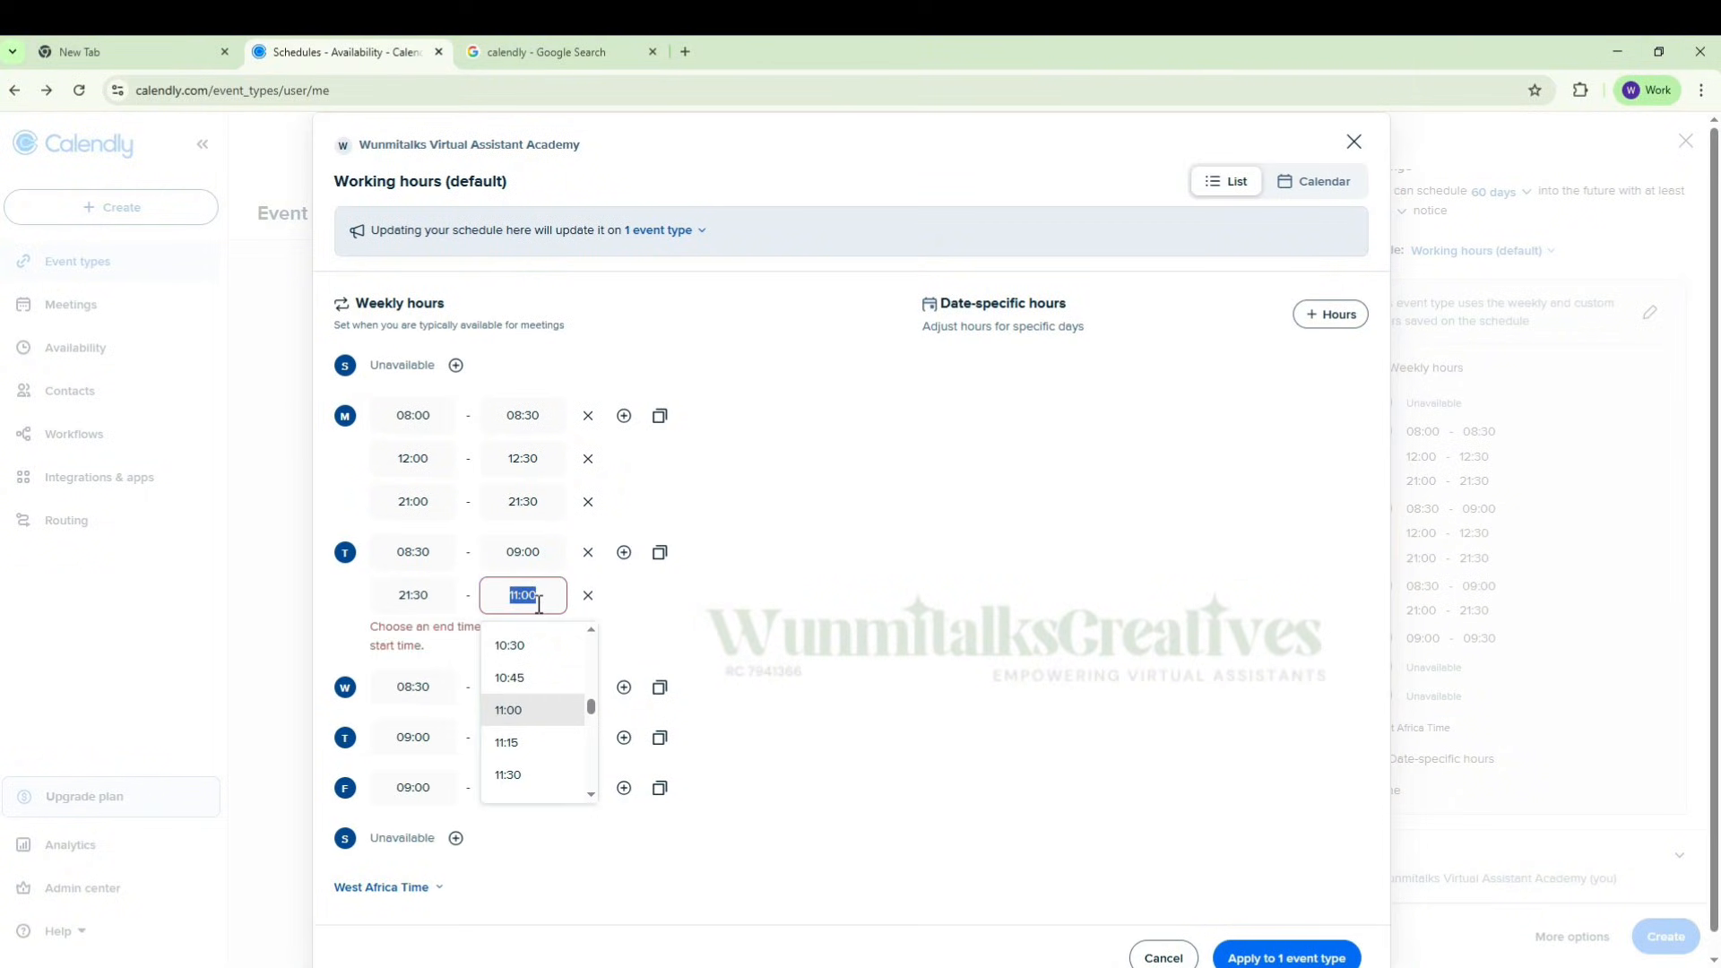
pyautogui.write('10')
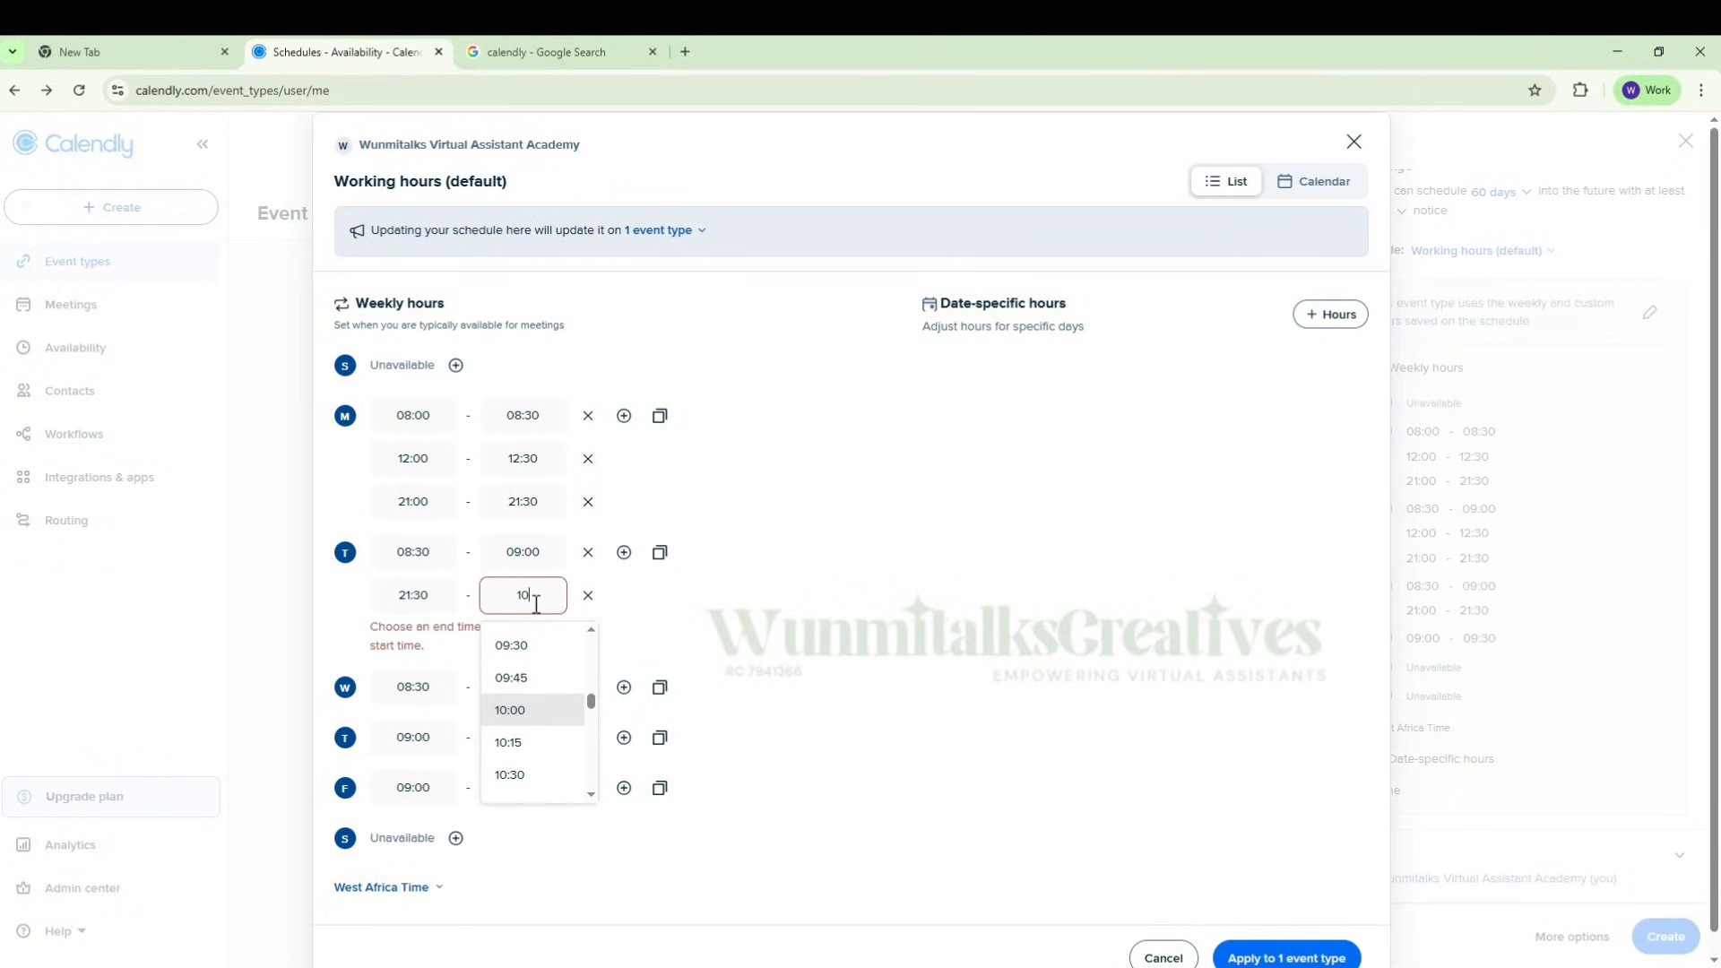
pyautogui.write(':00')
pyautogui.press('BackSpace')
pyautogui.press('BackSpace')
pyautogui.press('BackSpace')
pyautogui.press('BackSpace')
pyautogui.press('BackSpace')
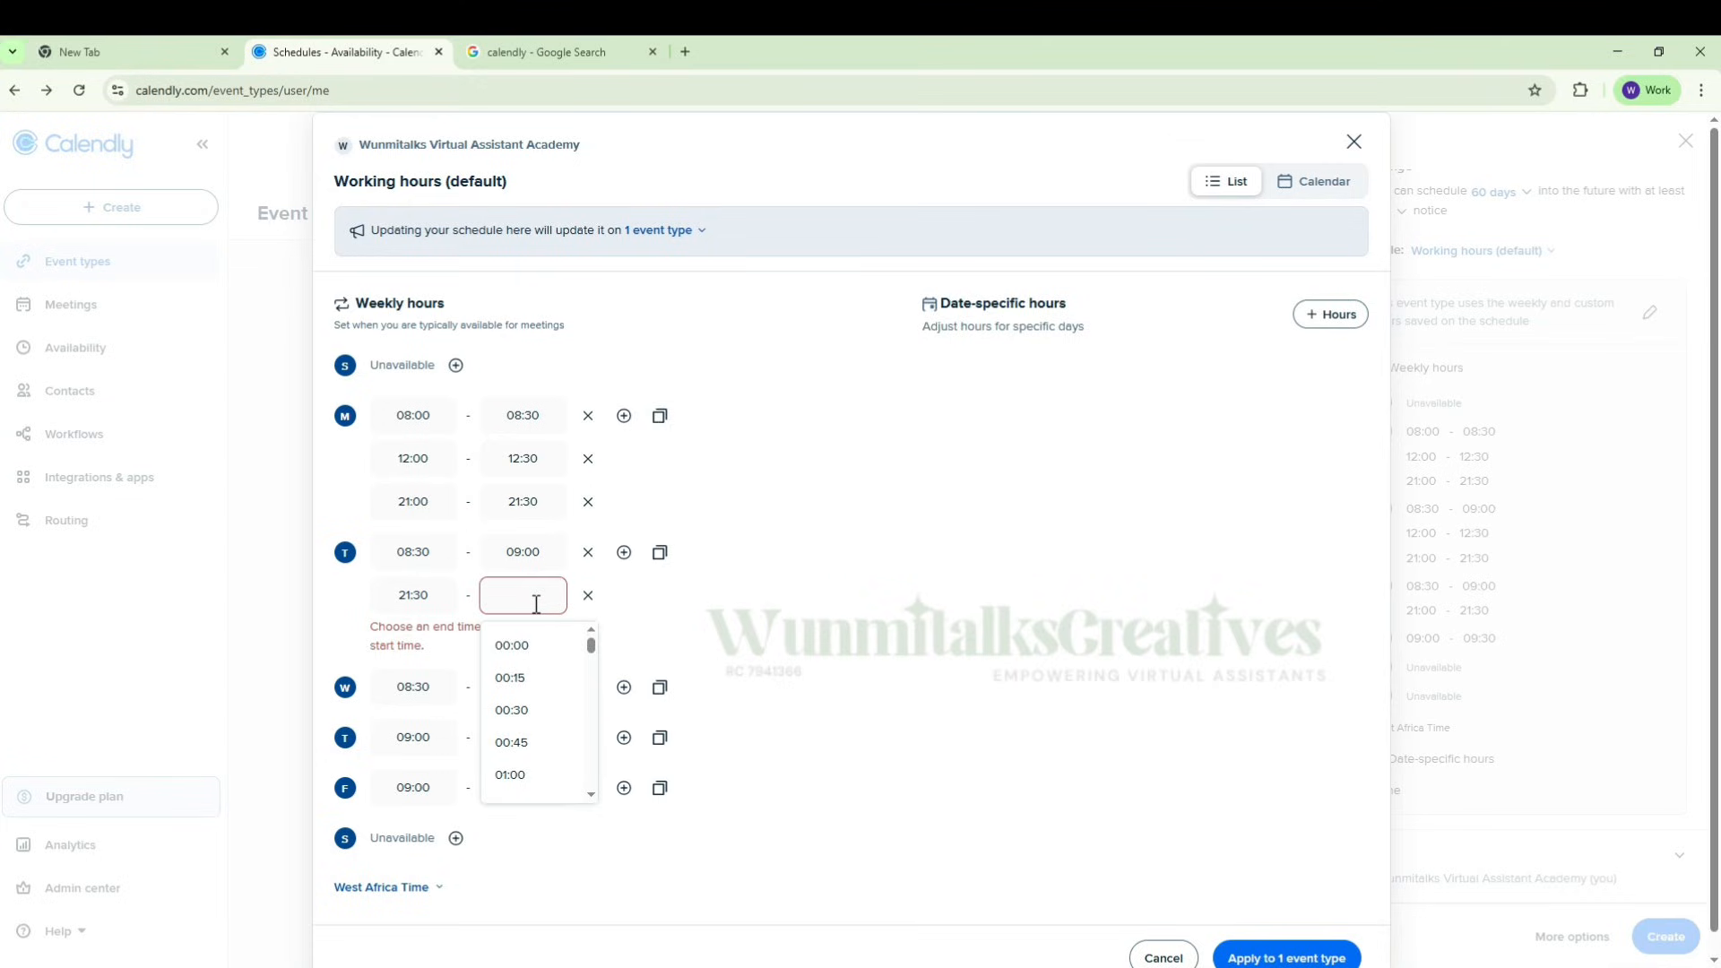
pyautogui.write('22')
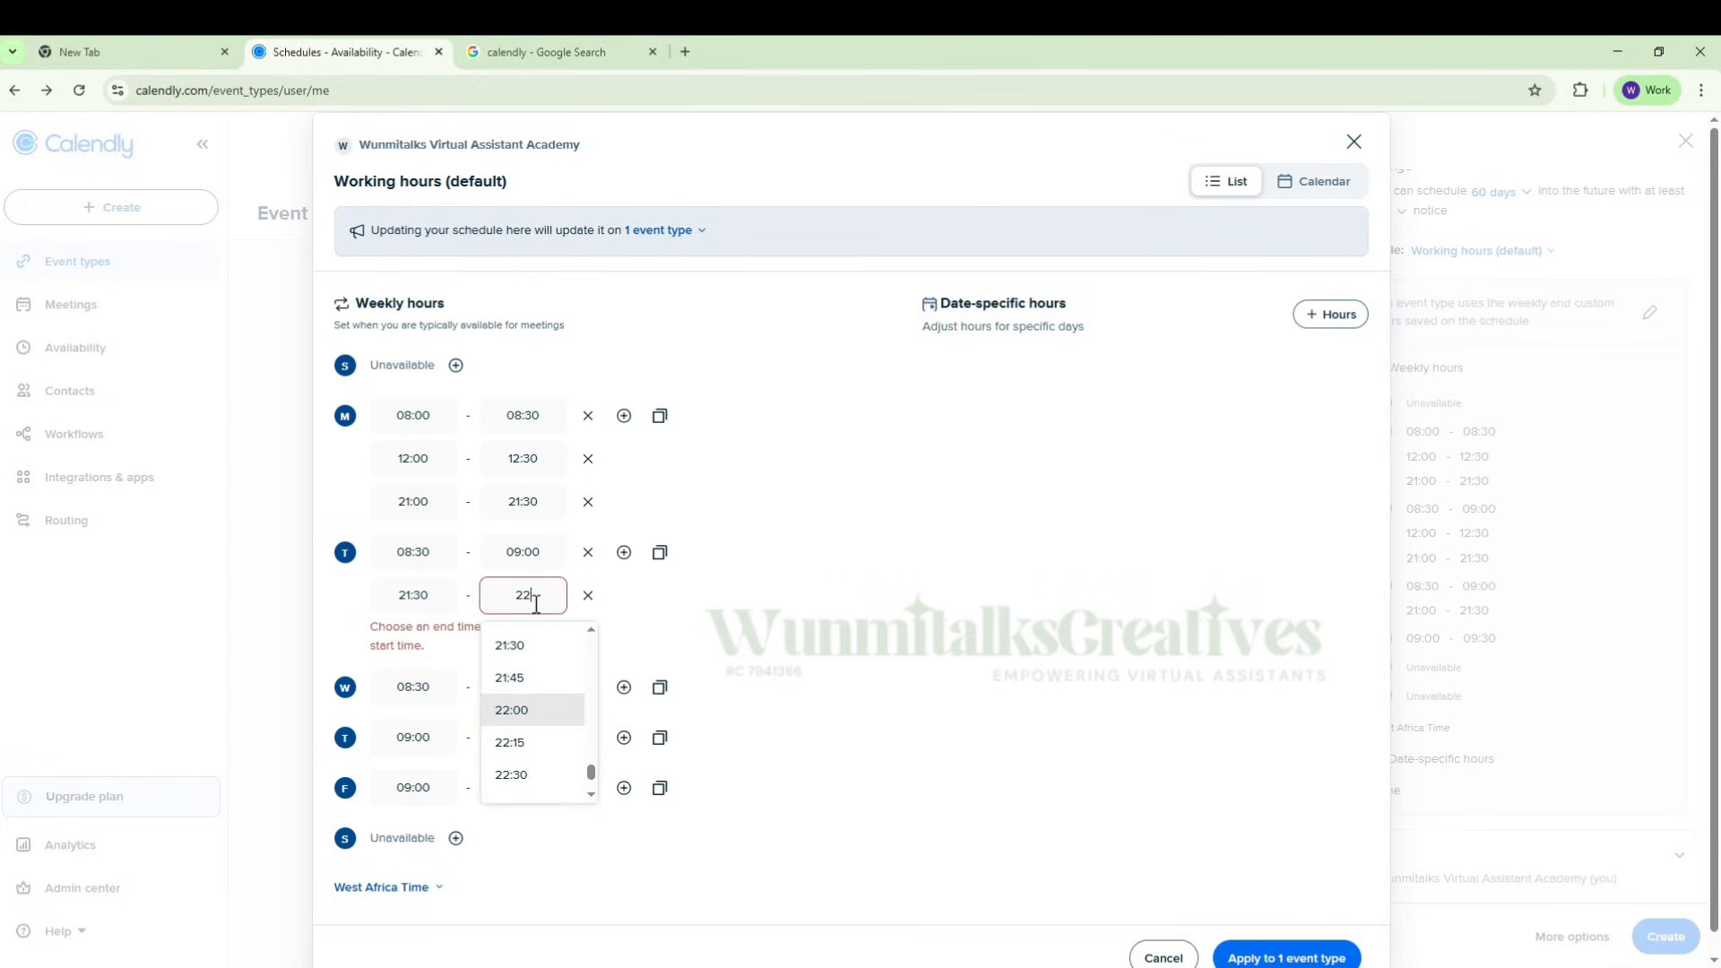
pyautogui.click(523, 710)
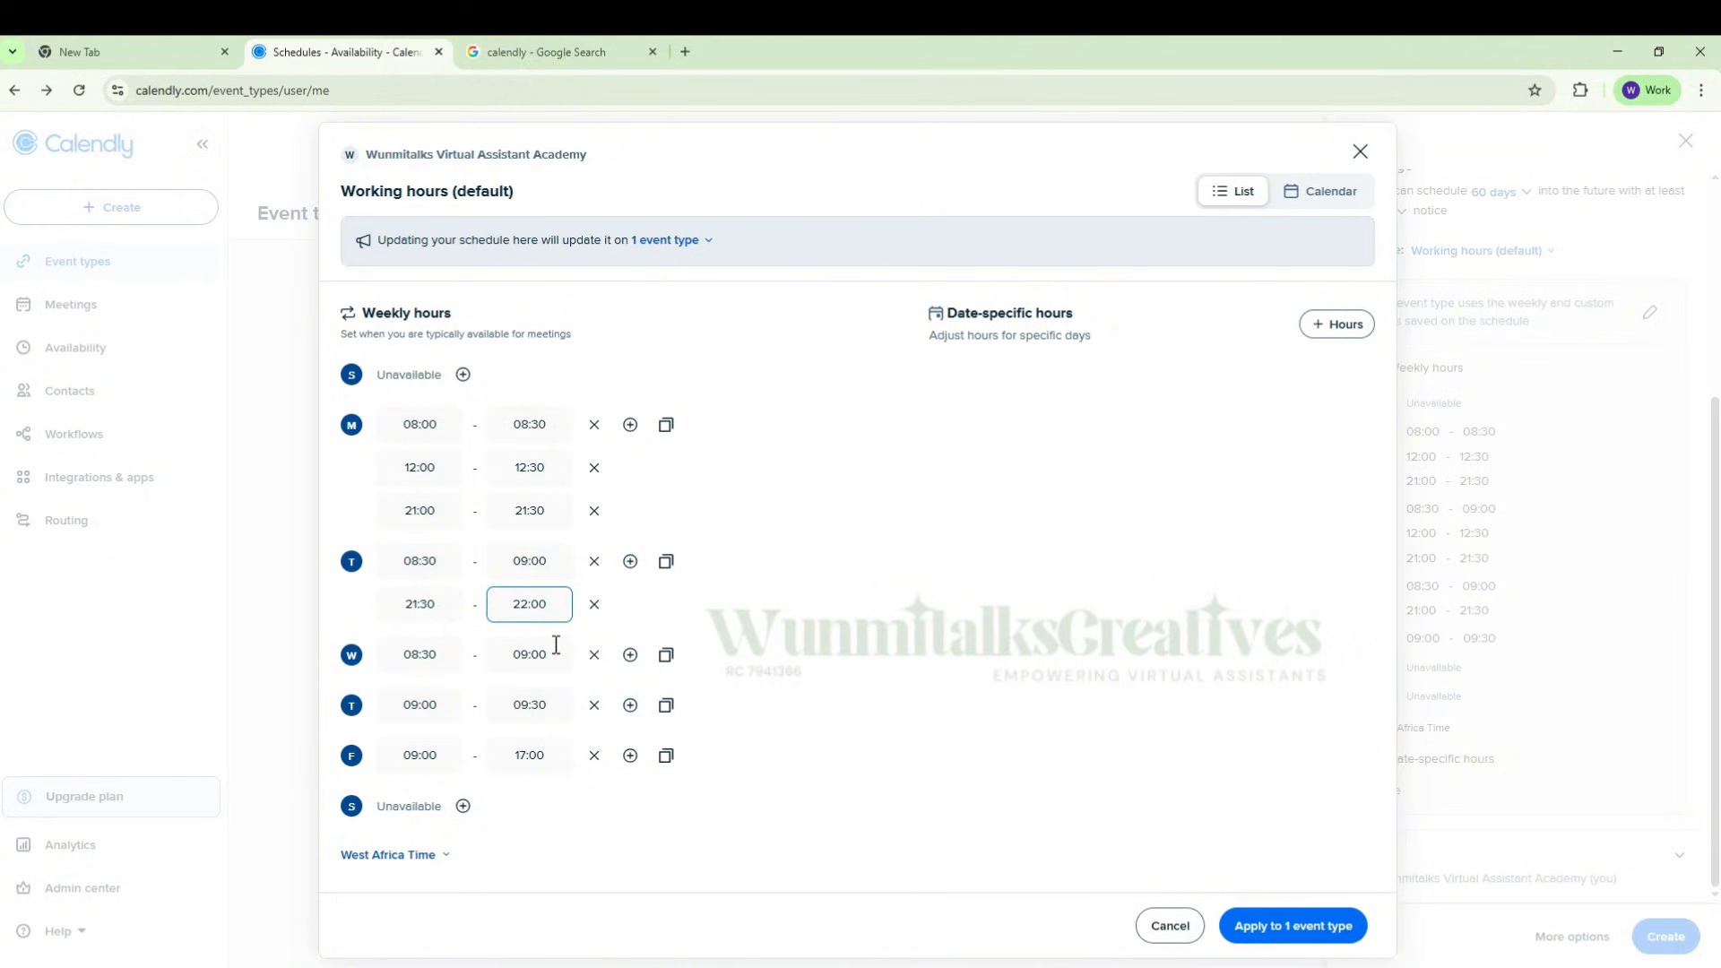
pyautogui.click(892, 576)
# Step: Set Wednesday's first time slot to run from 08:00 to 08:30
pyautogui.click(431, 654)
pyautogui.click(463, 704)
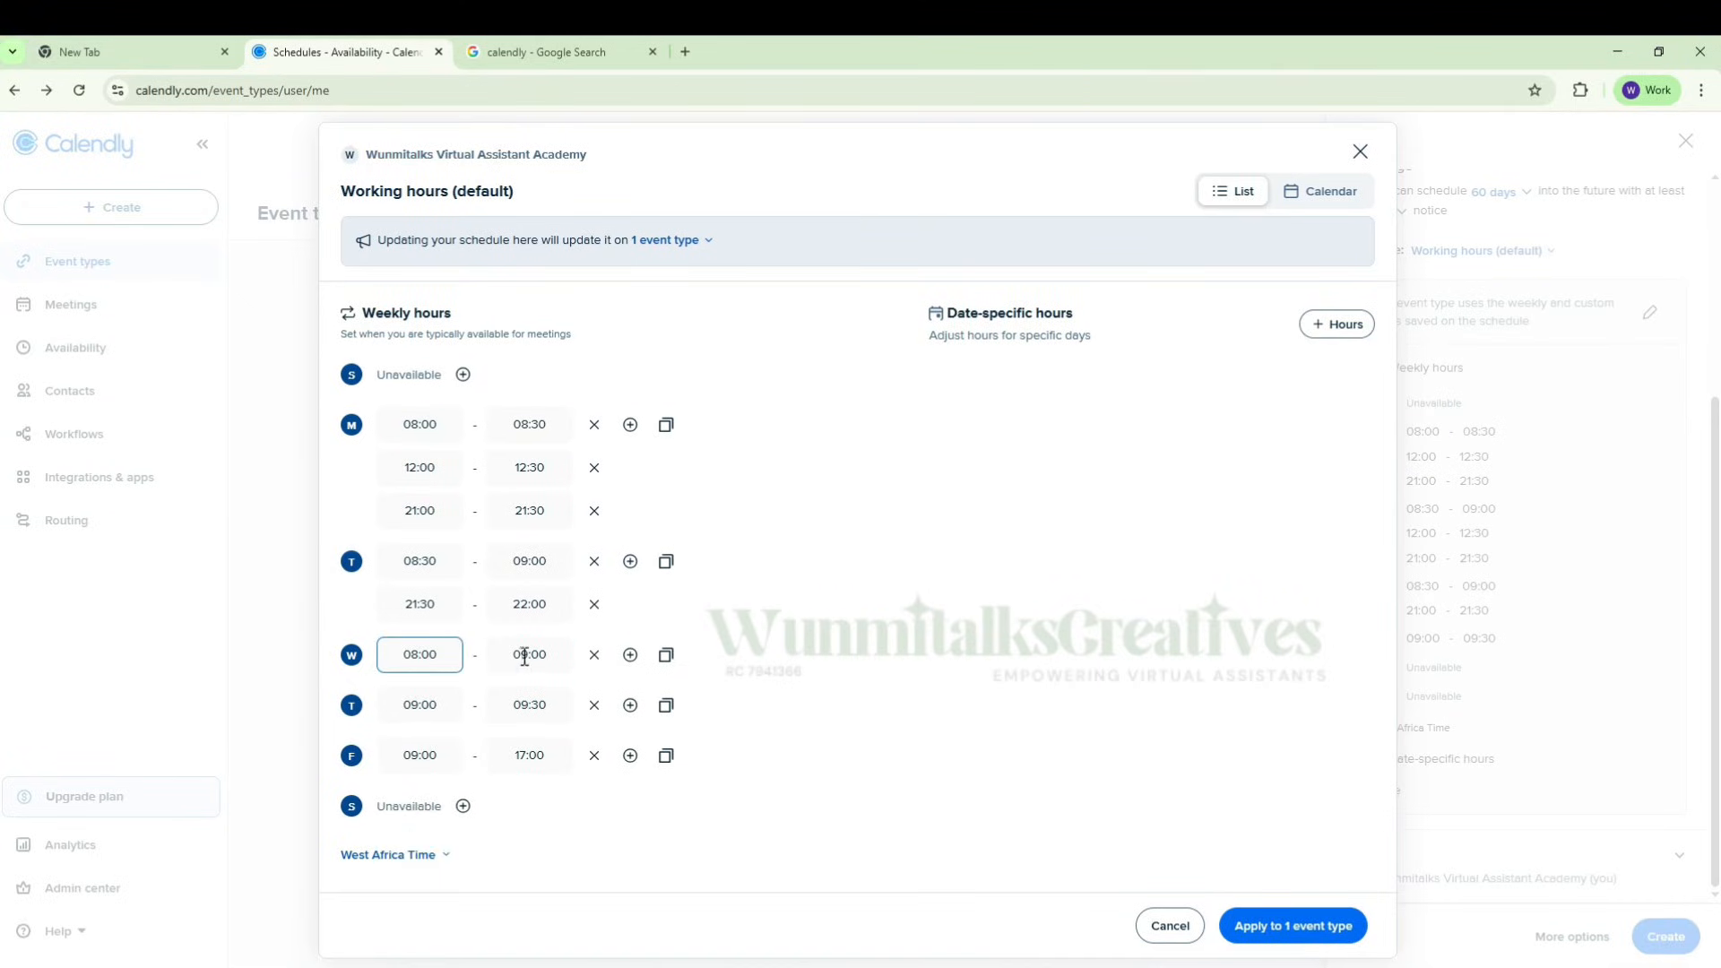
pyautogui.click(524, 657)
pyautogui.click(541, 710)
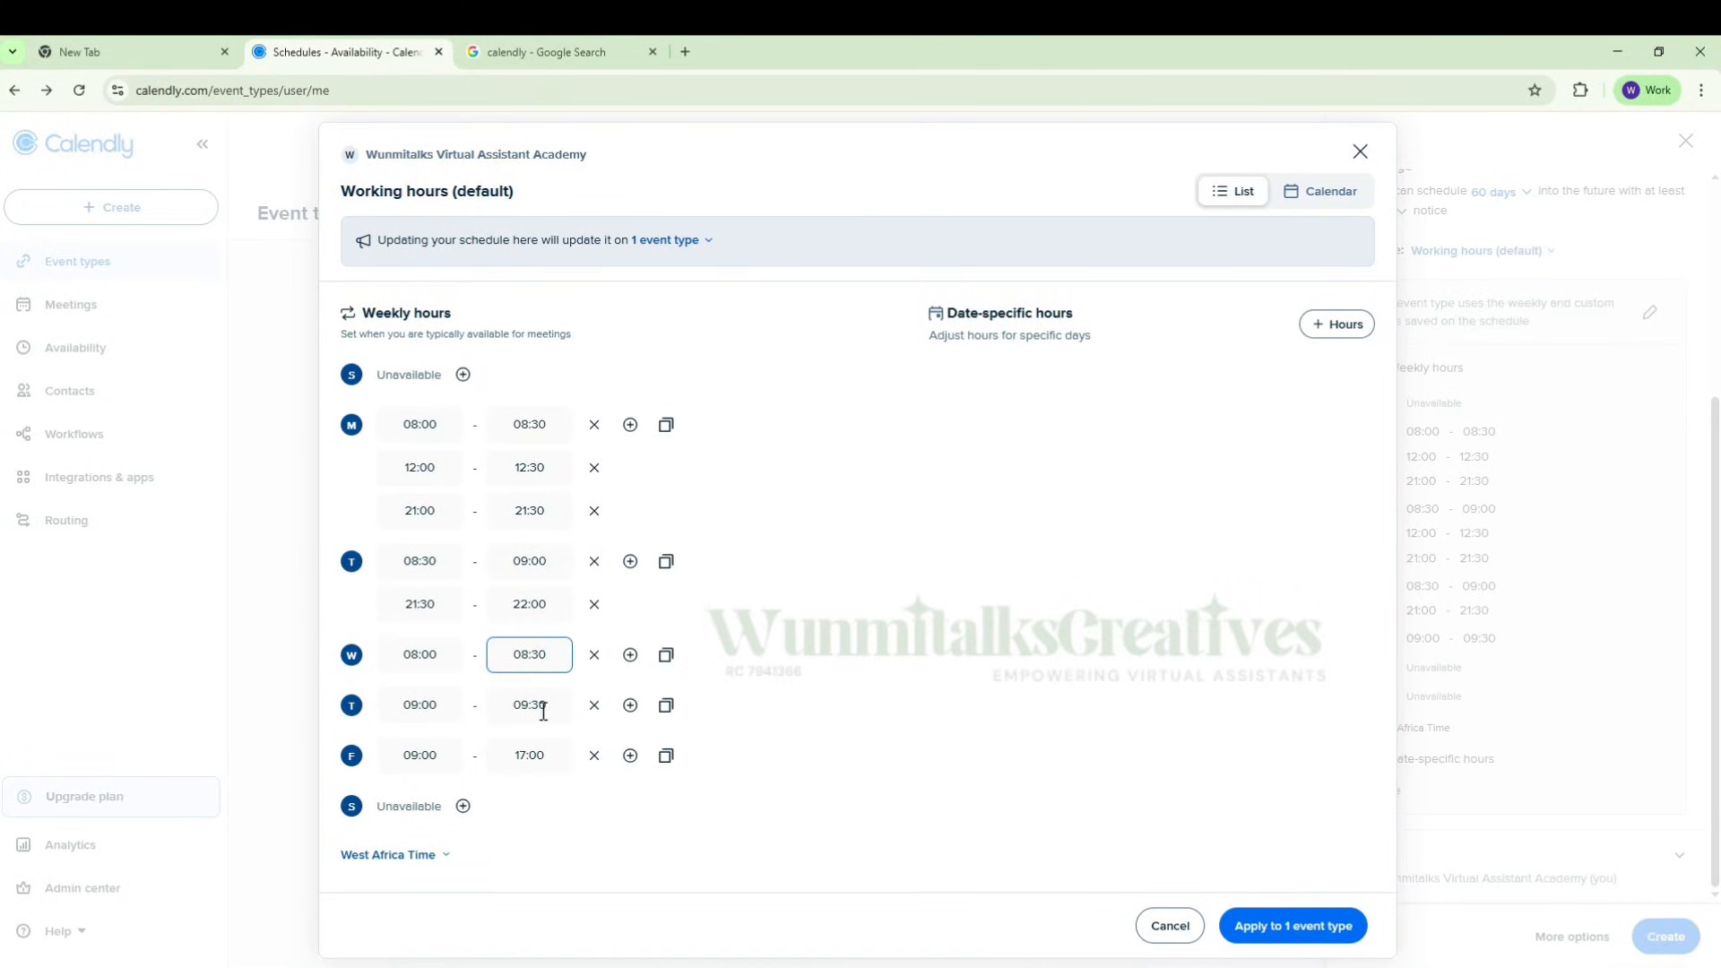
# Step: Add a second Wednesday time slot from 21:00 to 21:30 to the weekly hours
pyautogui.click(630, 655)
pyautogui.click(420, 692)
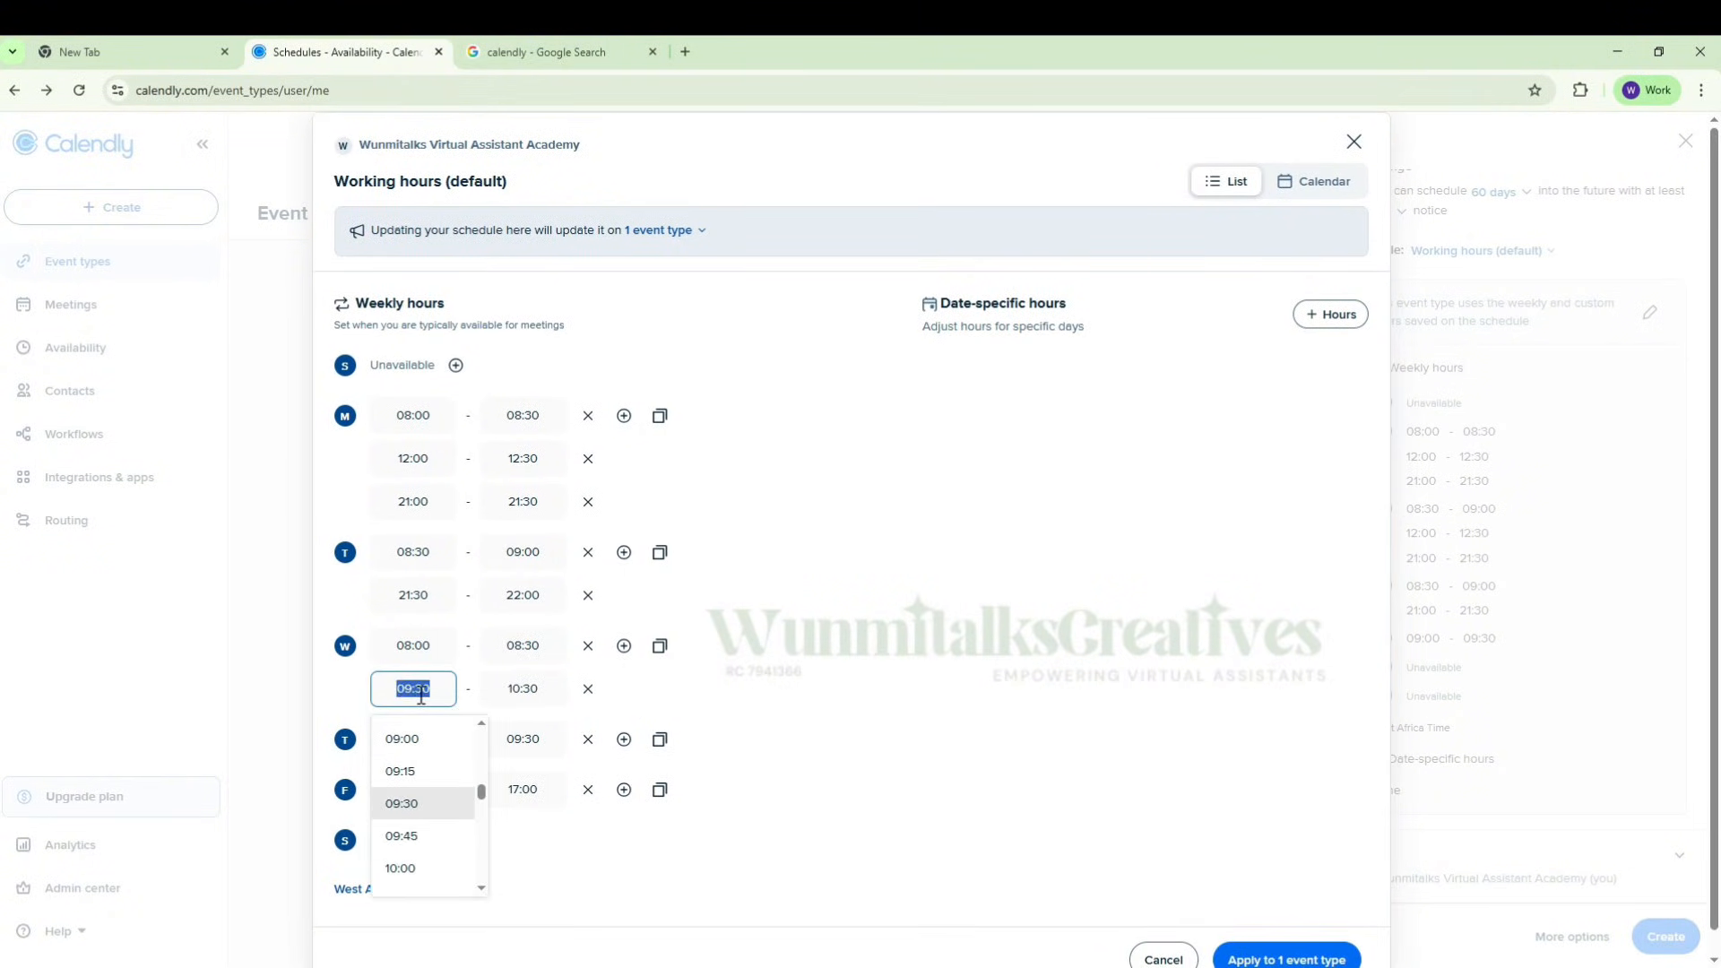
pyautogui.write('21:00')
pyautogui.click(529, 690)
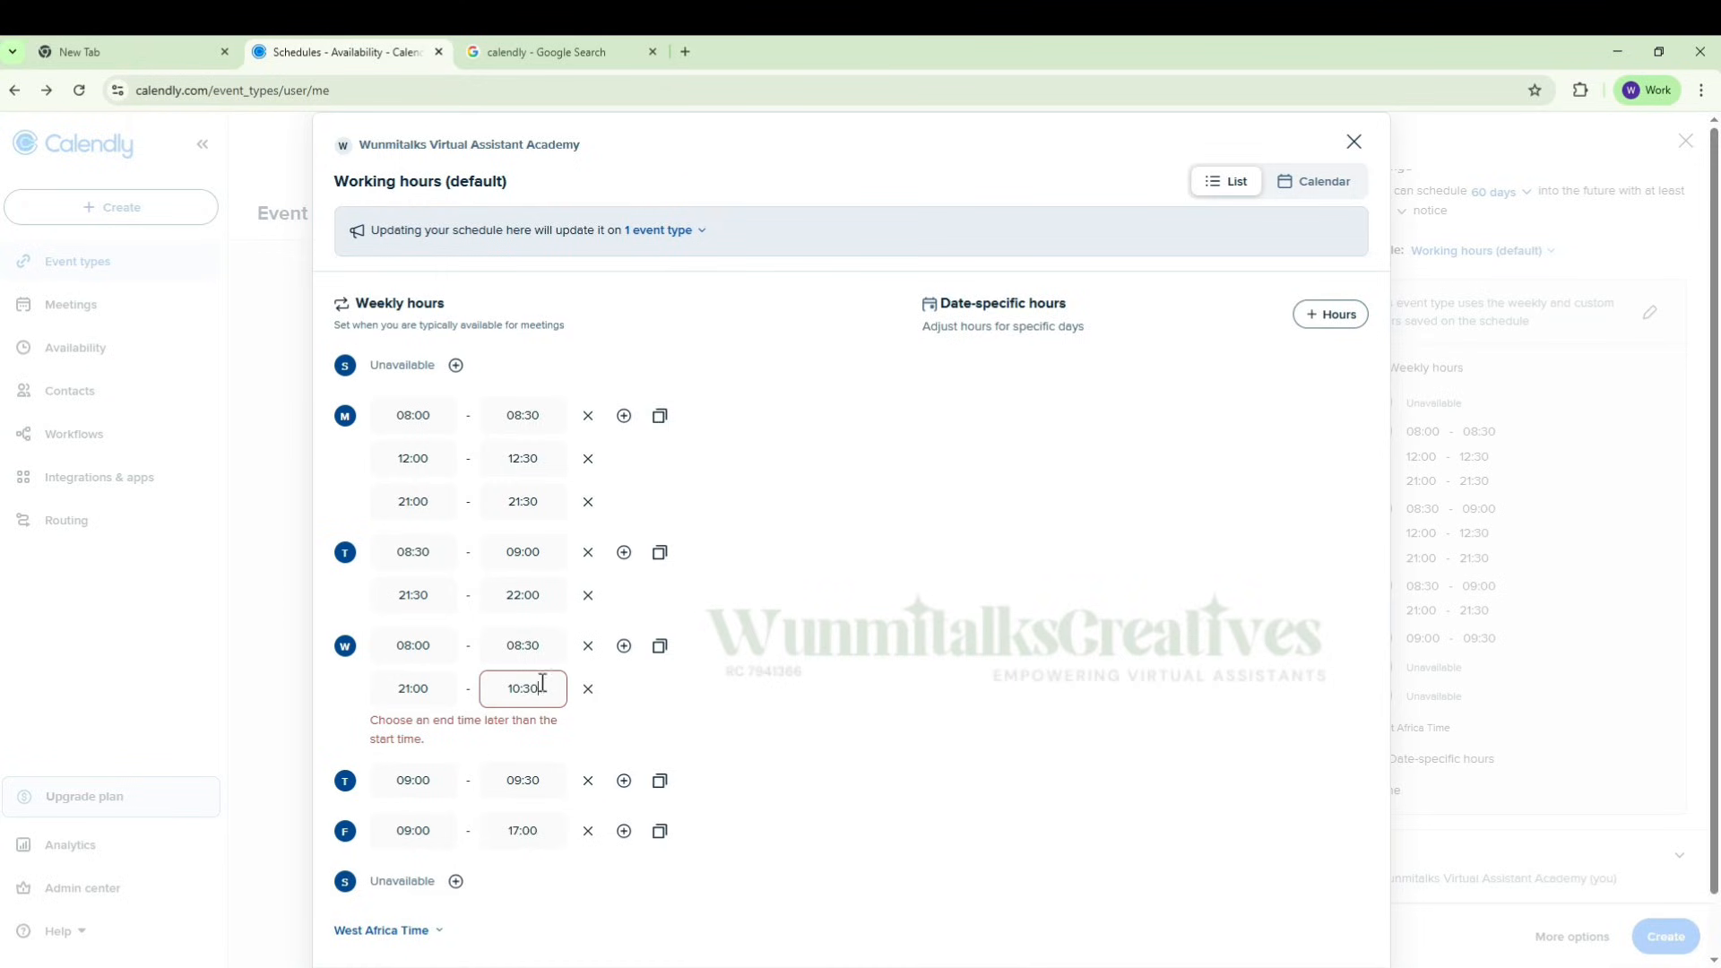
pyautogui.write('21:')
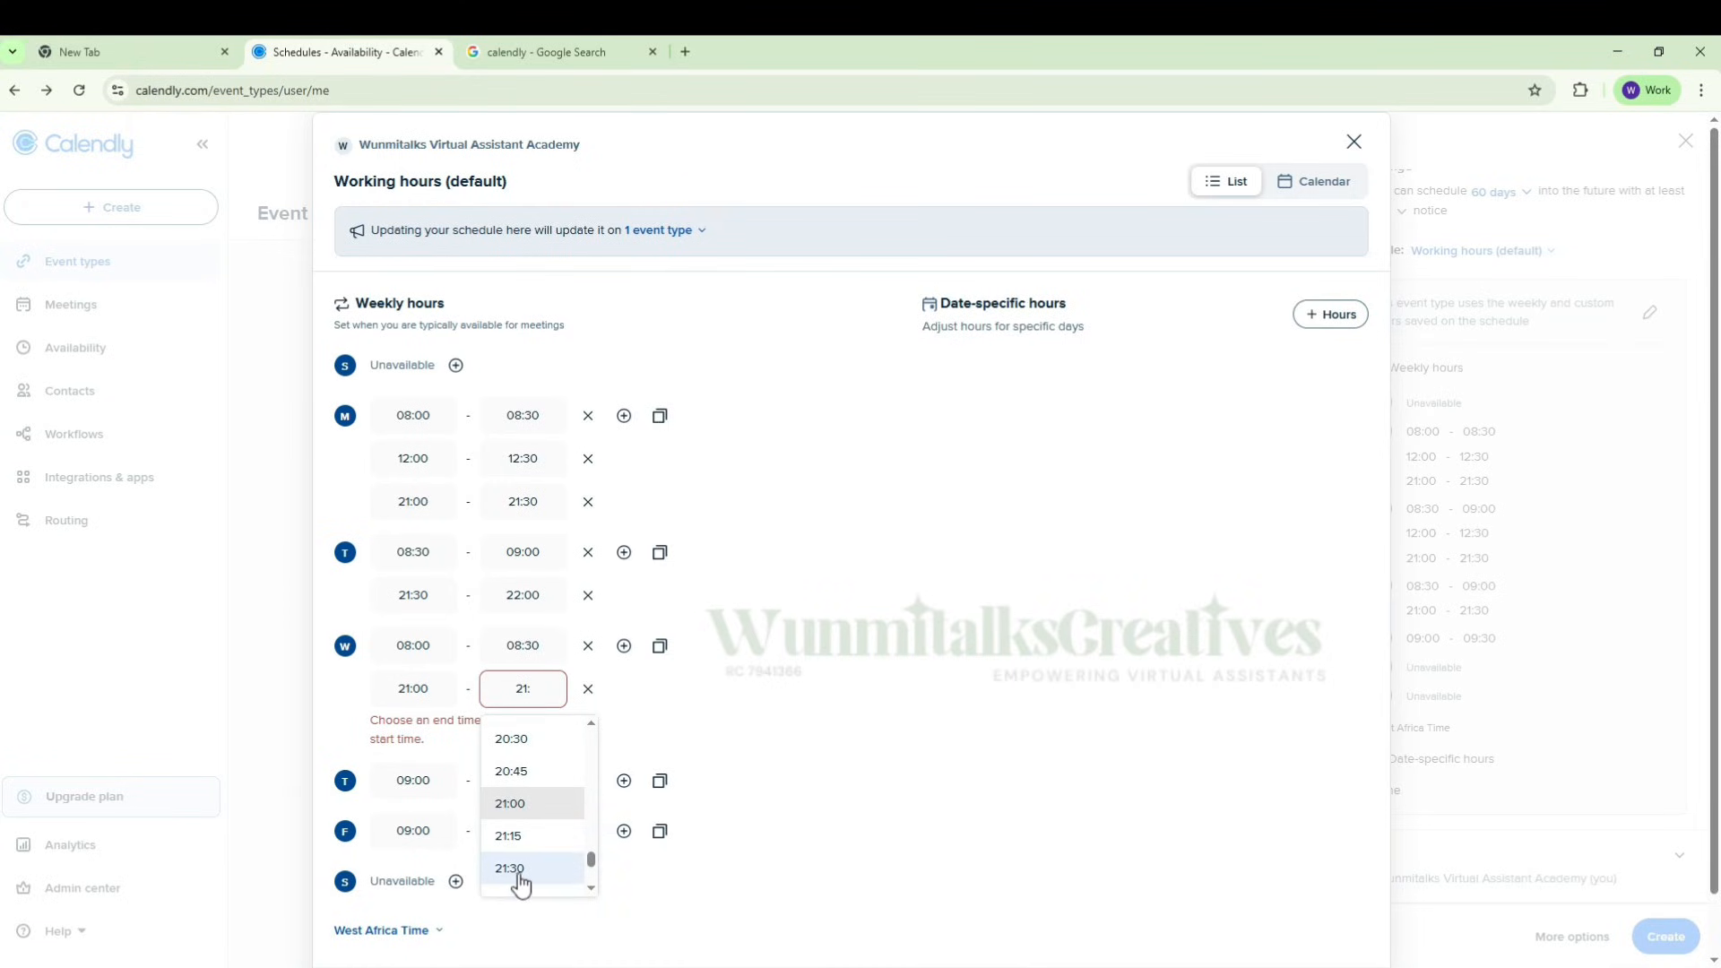
pyautogui.click(516, 871)
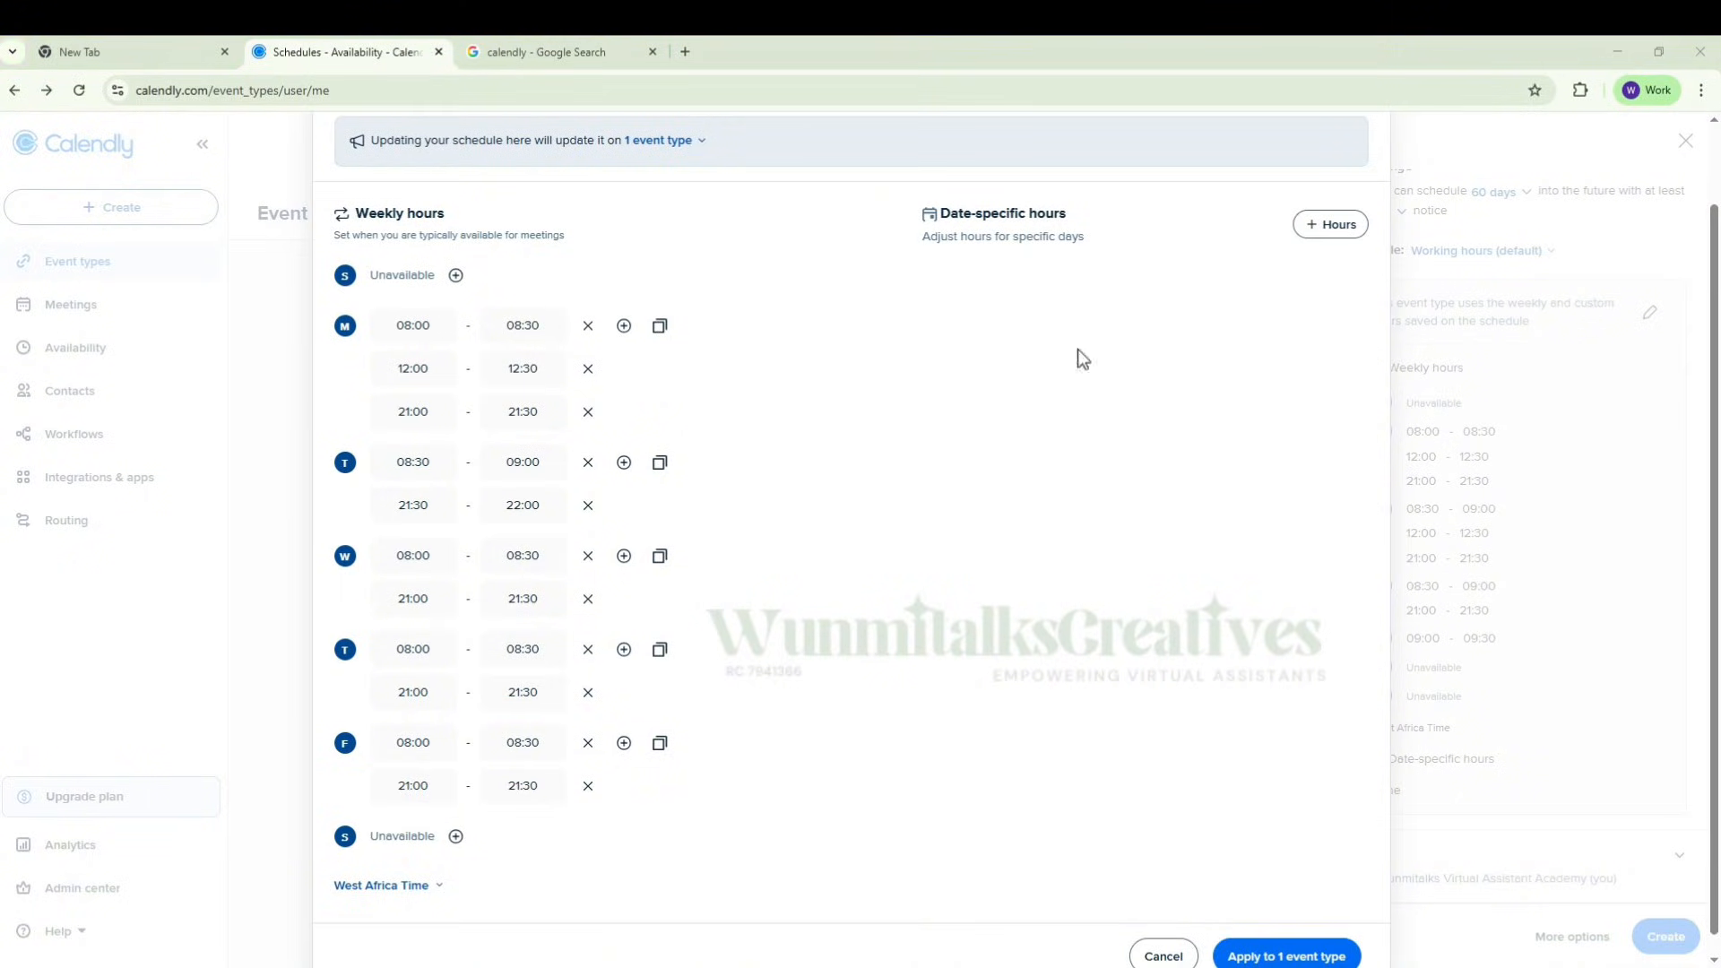
# Step: Review the weekly hours for all days and look through the list of time zones available for the schedule
pyautogui.scroll(1, 628, 697)
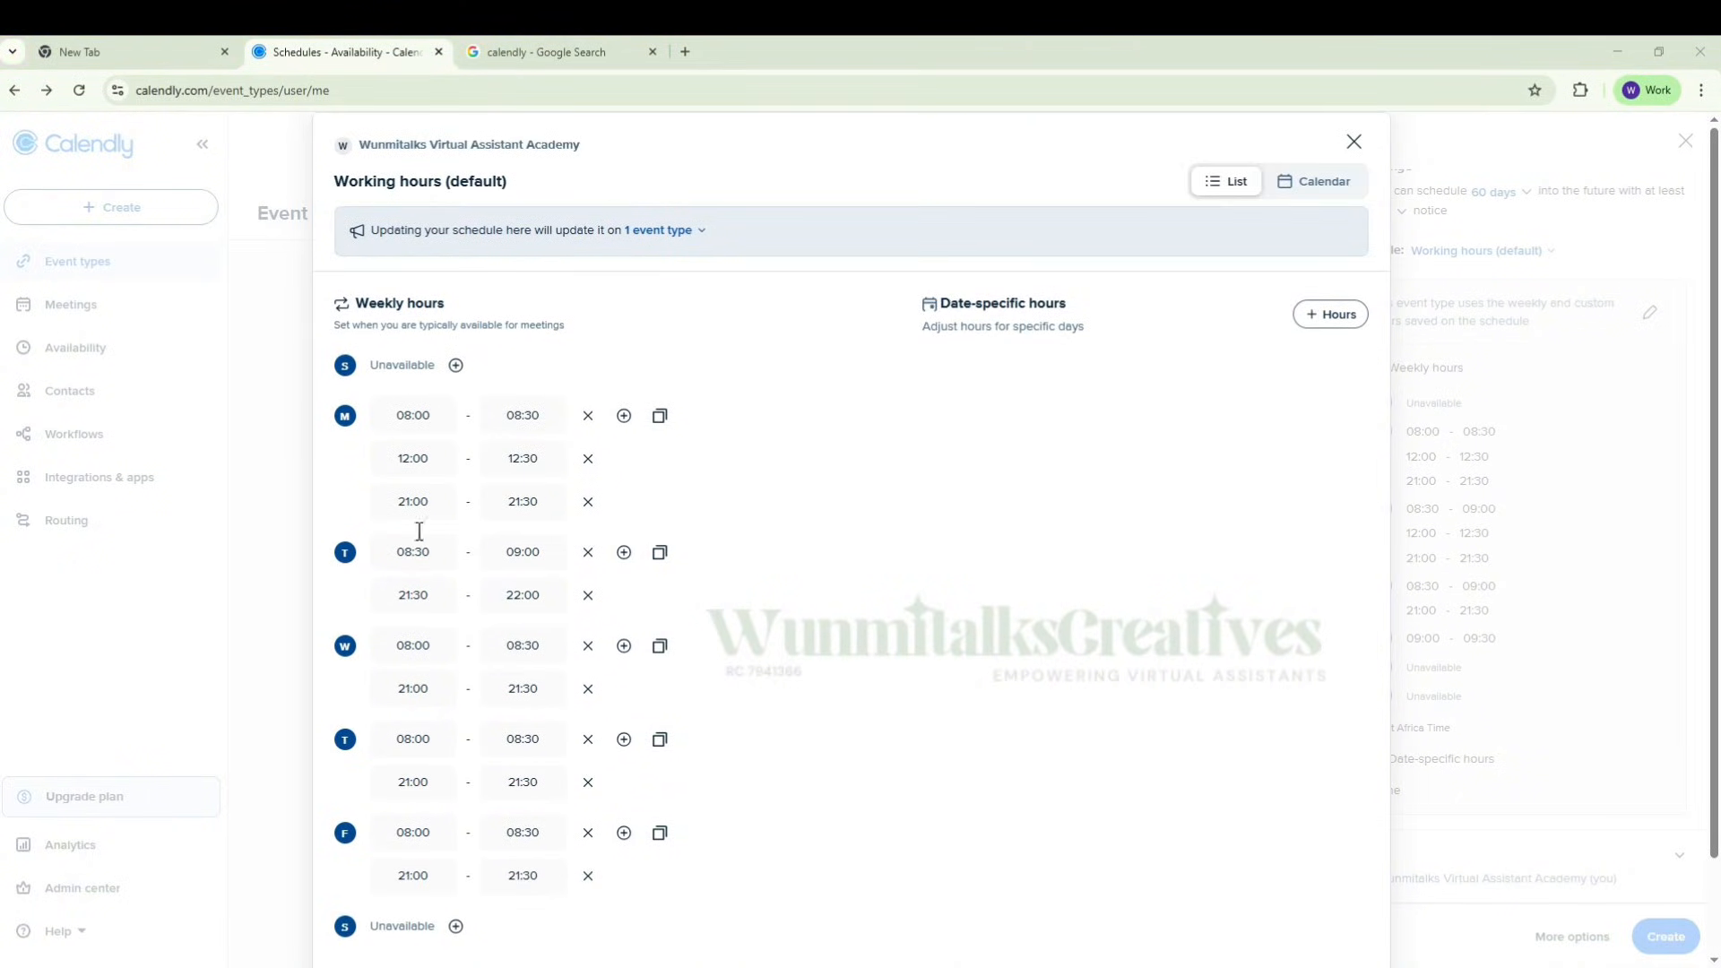
pyautogui.scroll(-1, 519, 584)
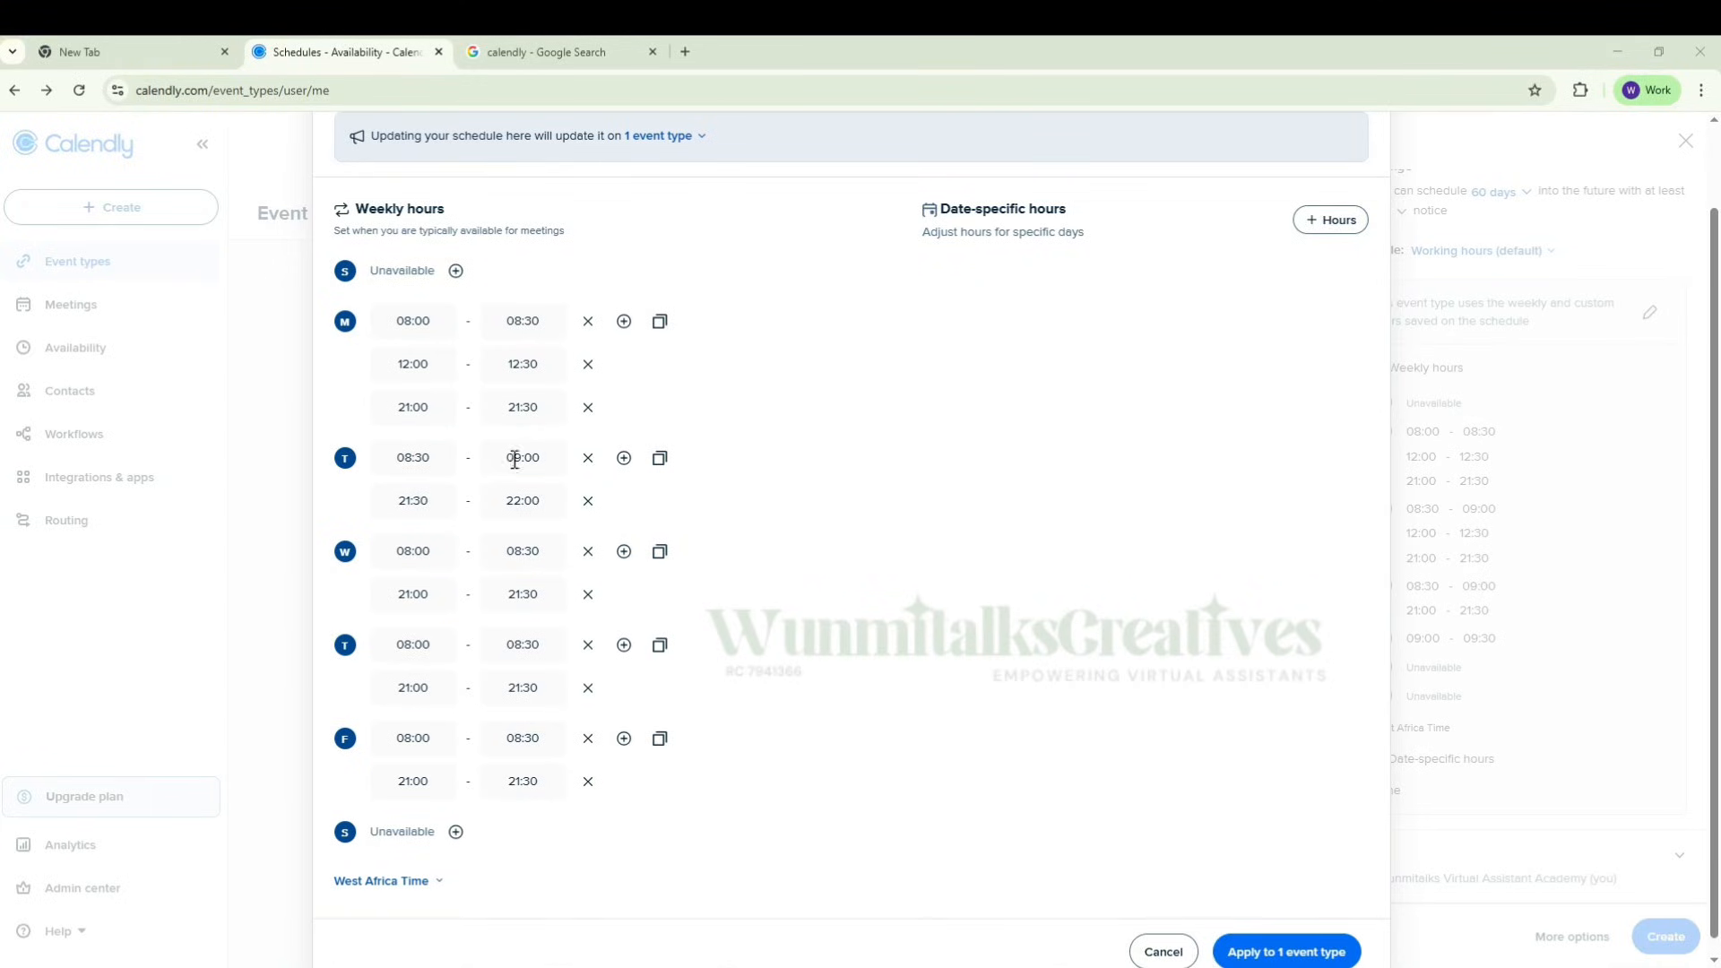
pyautogui.scroll(-1, 465, 448)
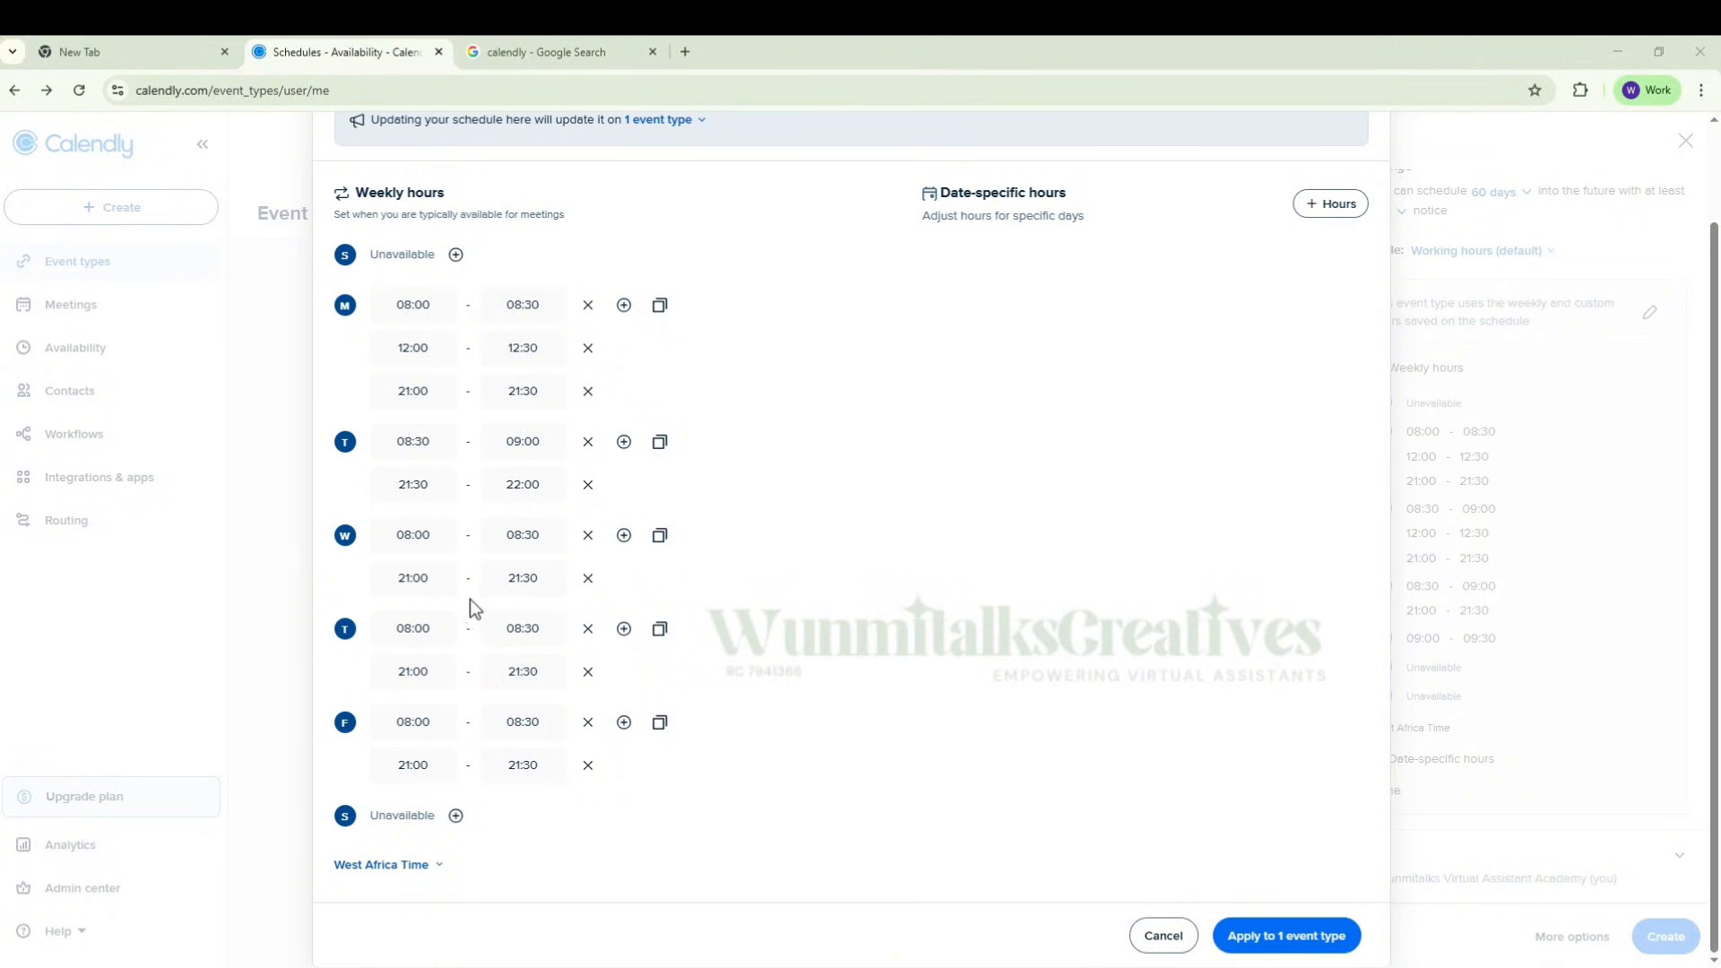
pyautogui.click(440, 871)
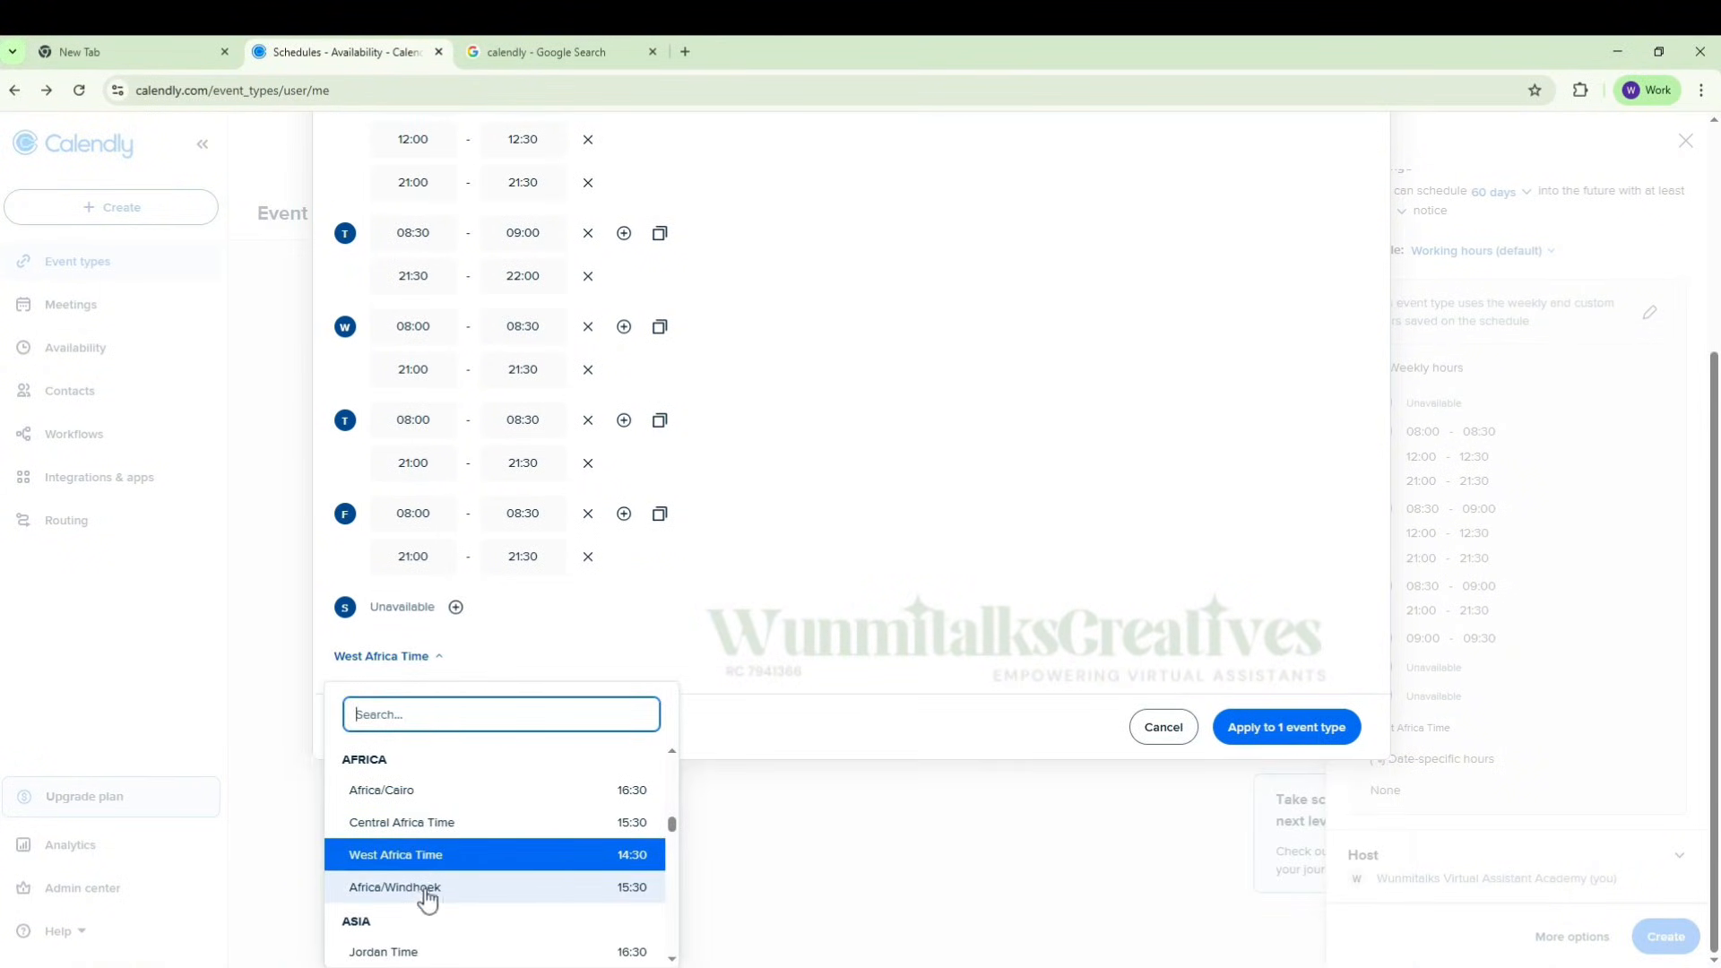
pyautogui.scroll(-10, 427, 897)
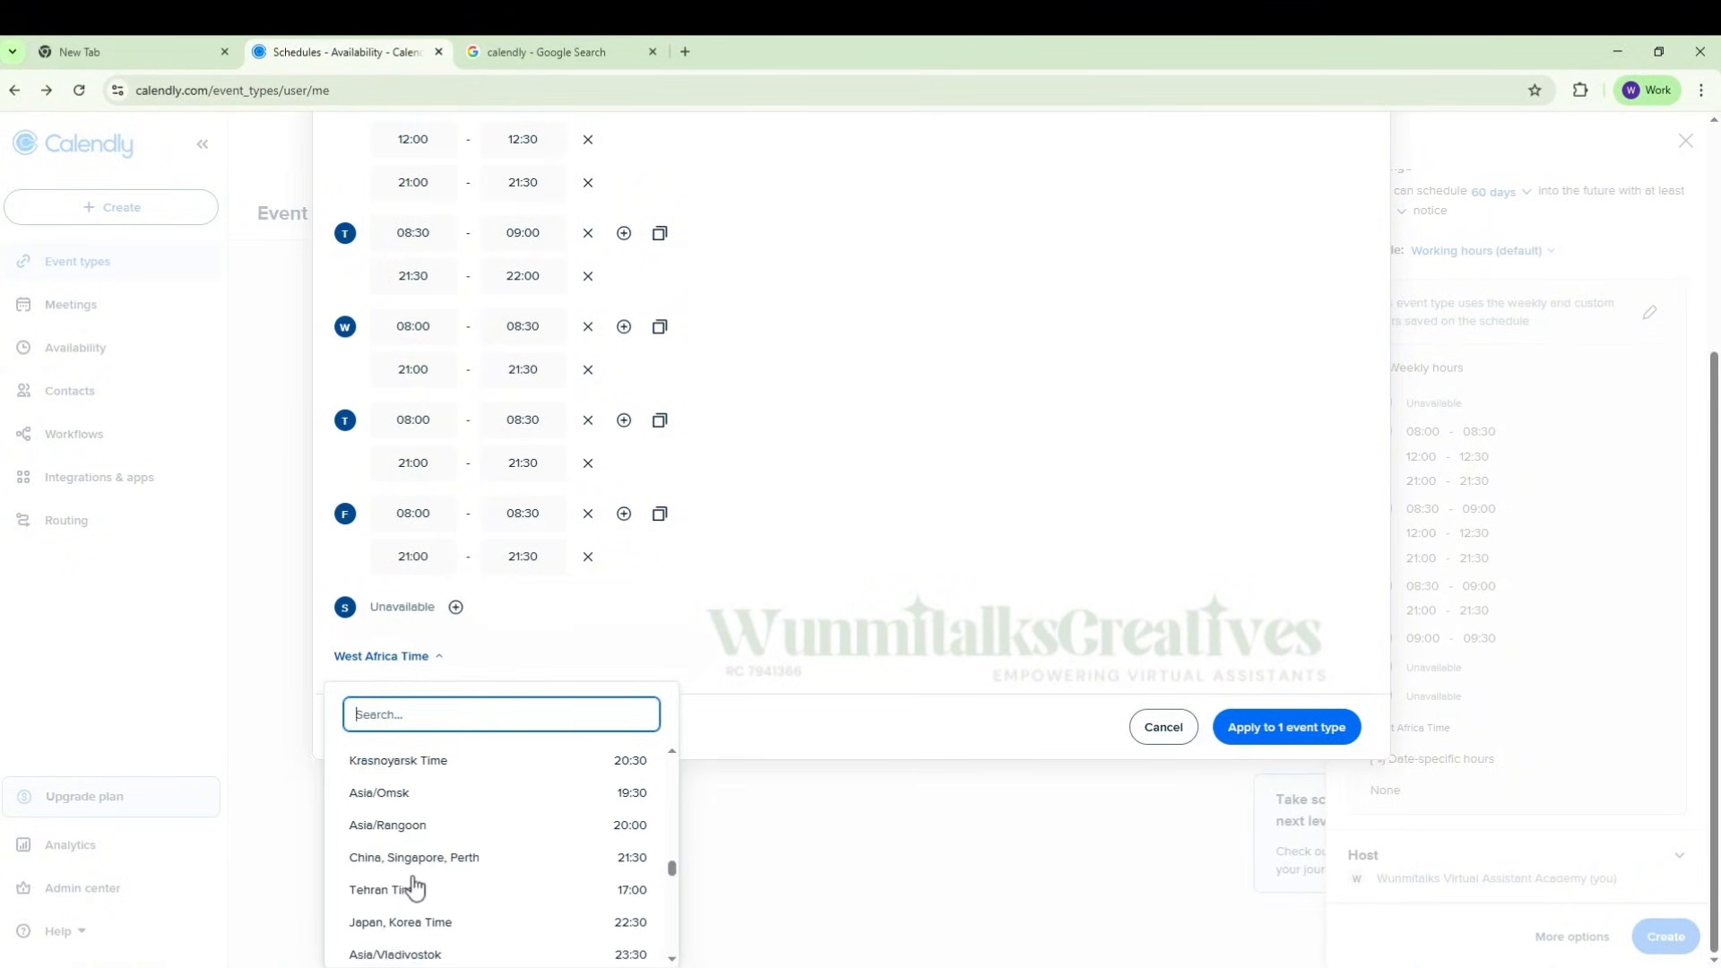
pyautogui.scroll(-15, 413, 888)
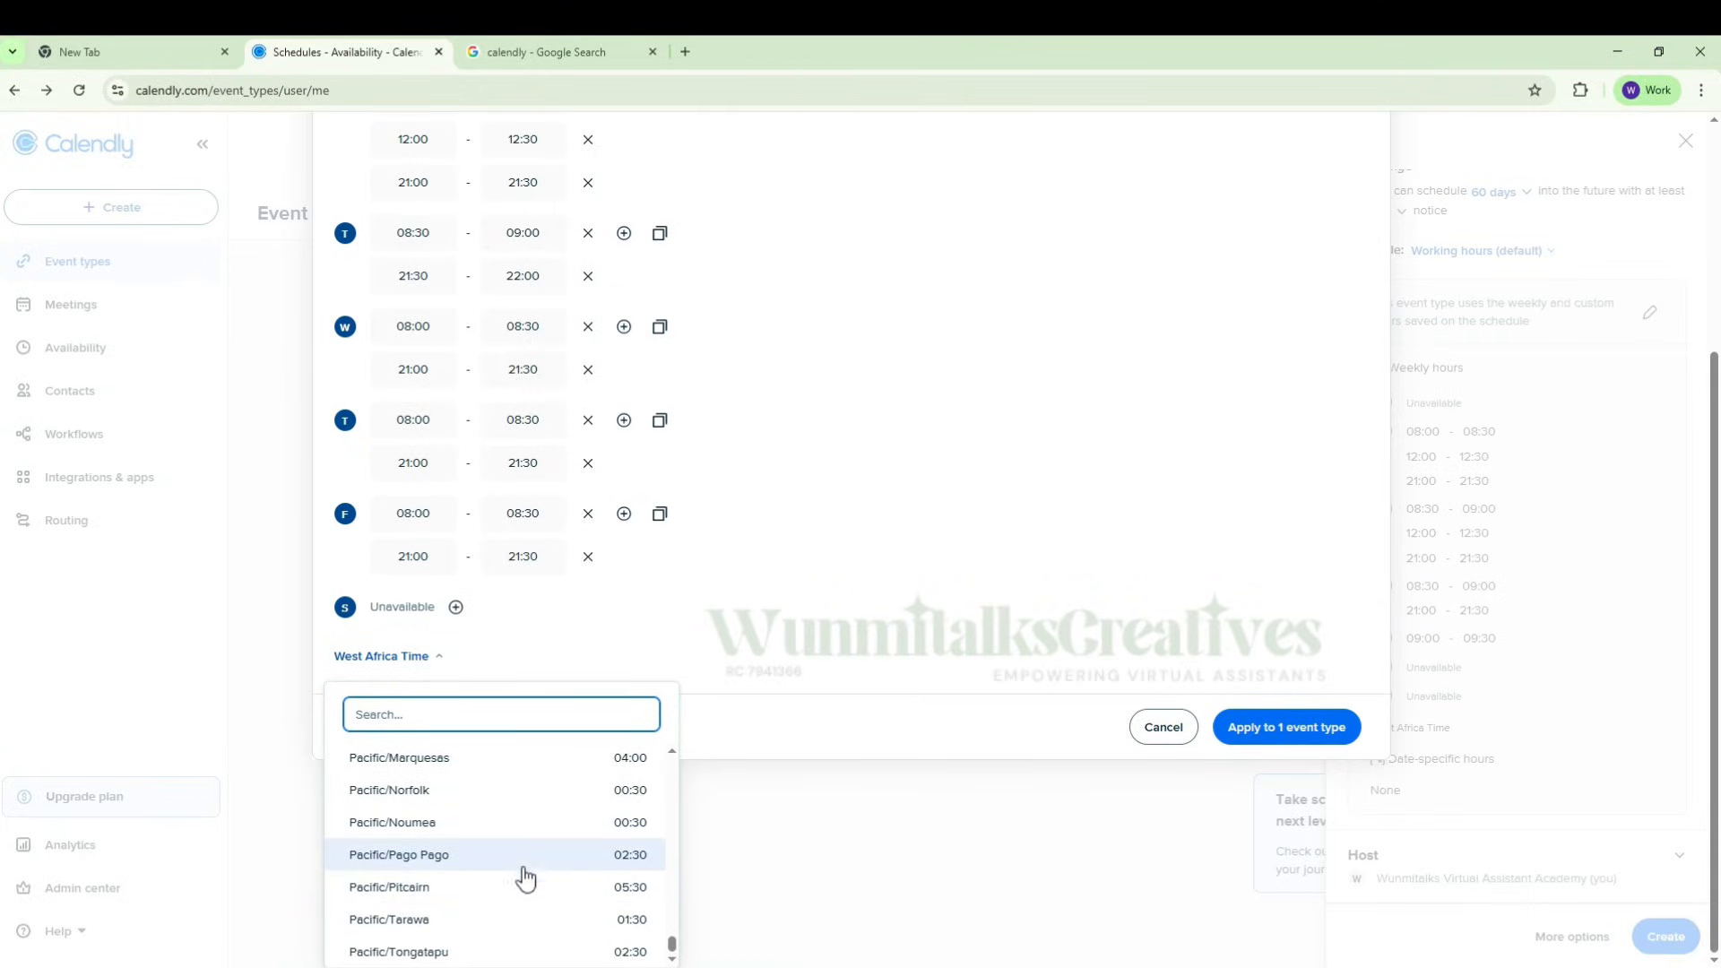
pyautogui.scroll(12, 538, 815)
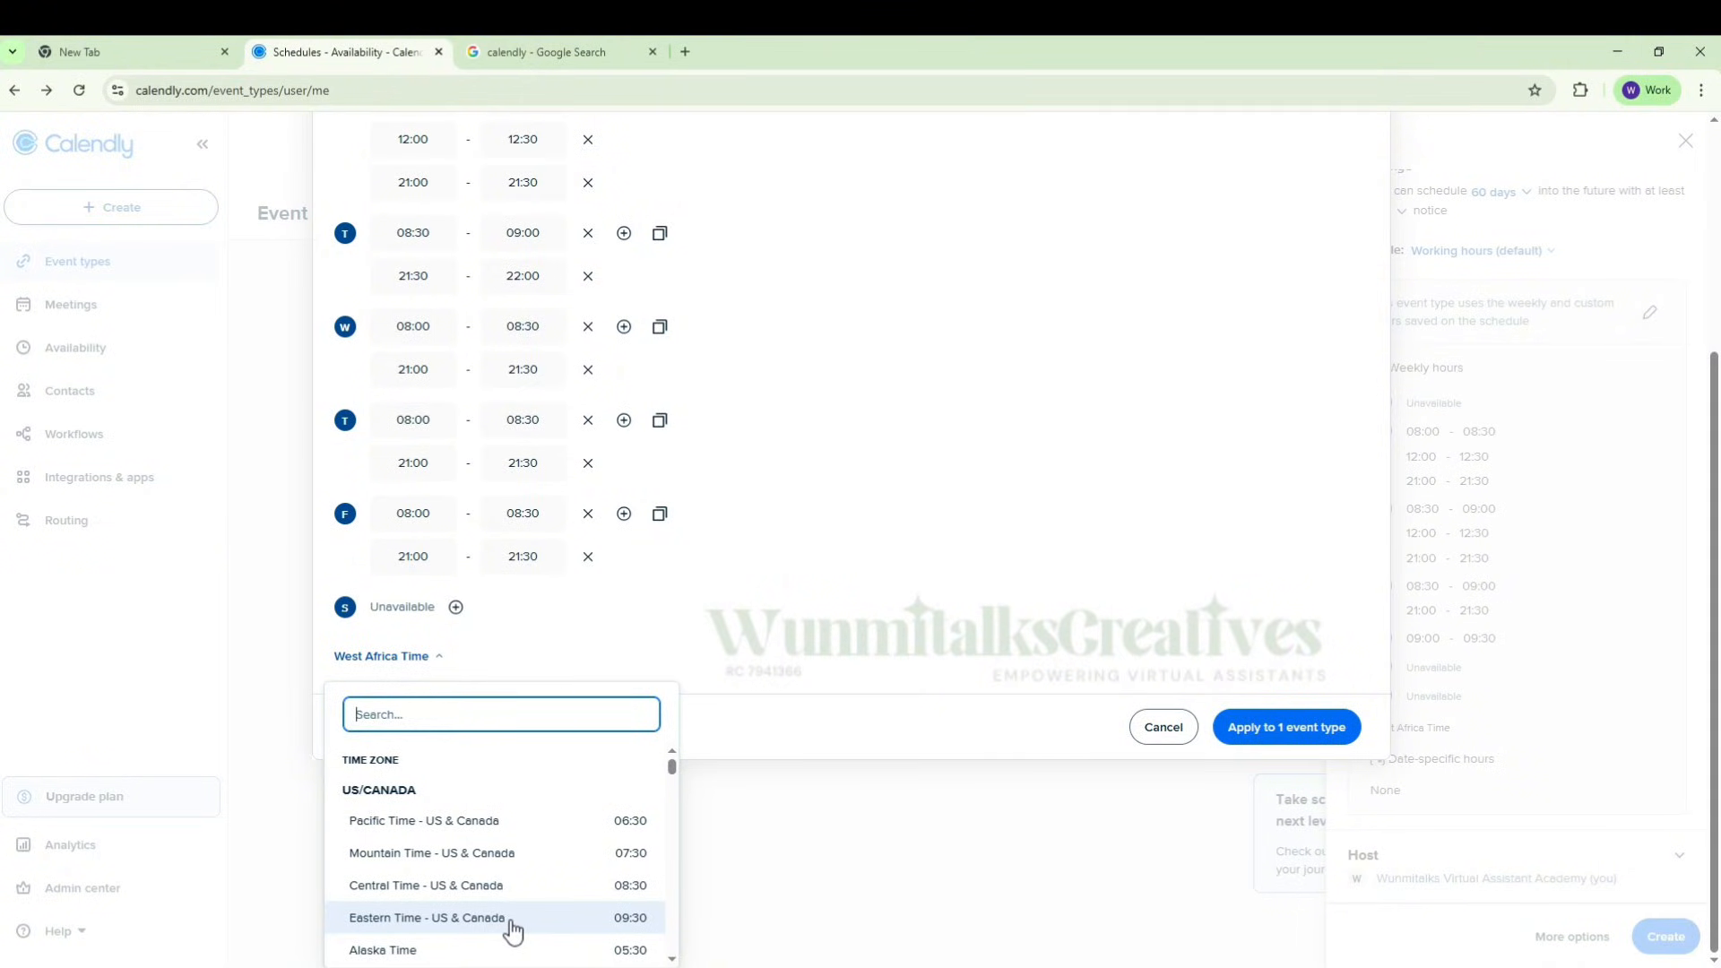
pyautogui.click(585, 644)
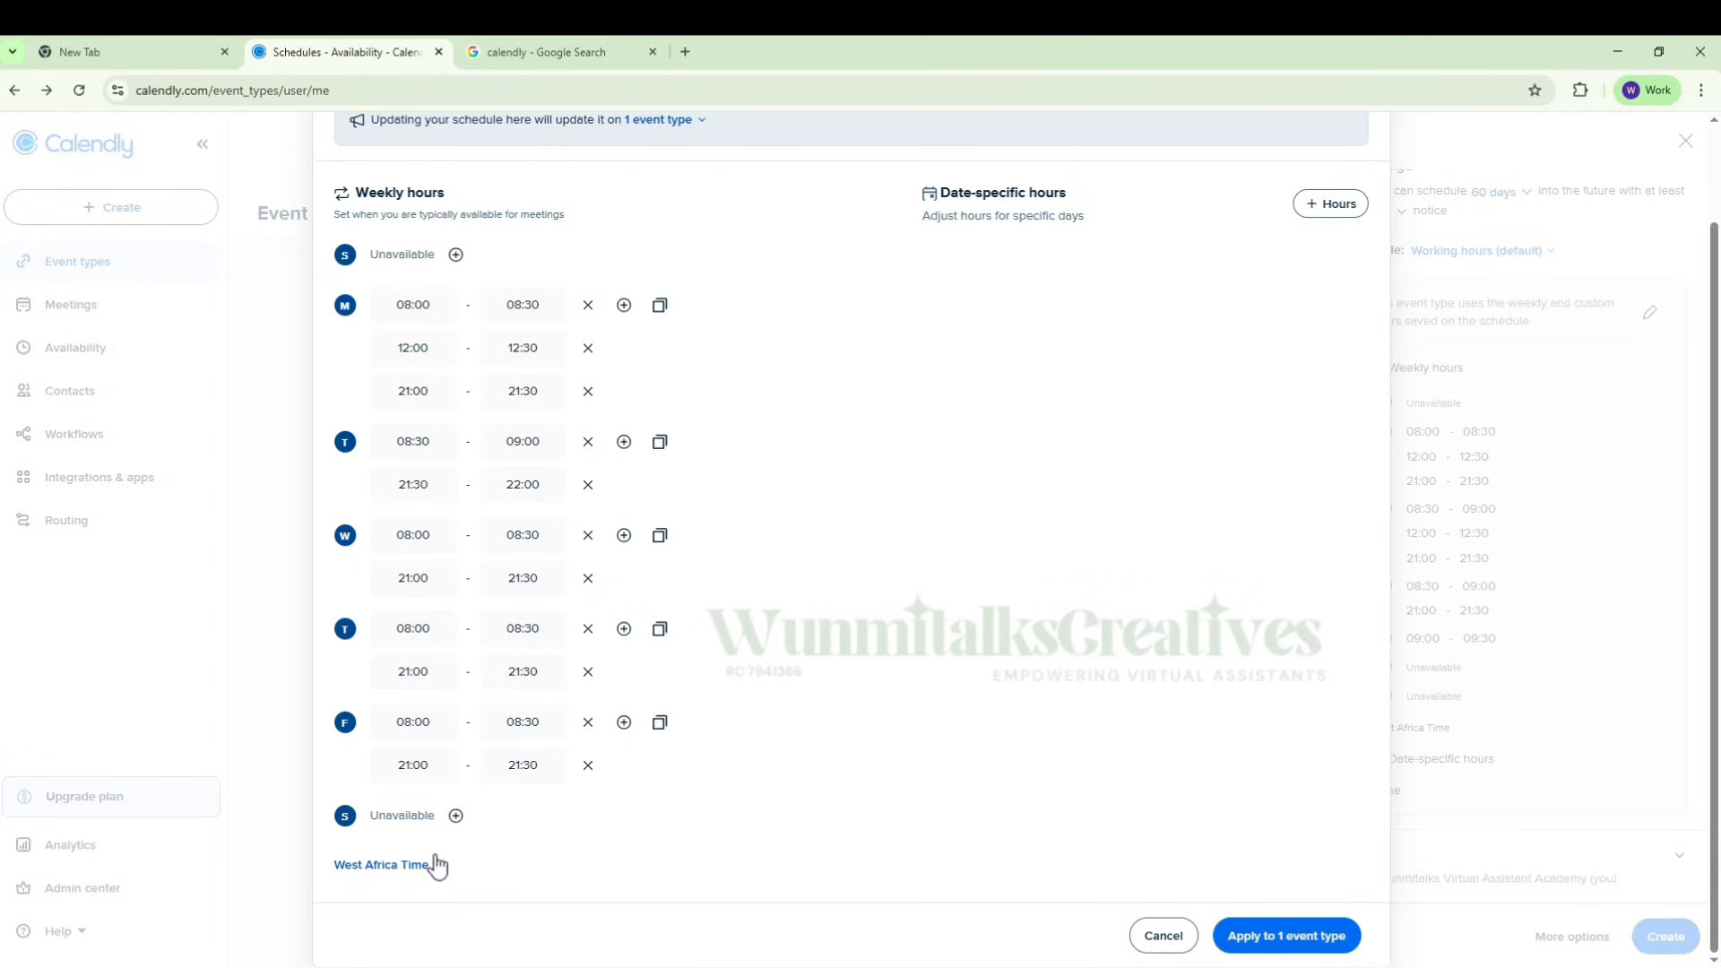
# Step: Apply the edited working hours to the event type and open the event's additional options
pyautogui.click(1277, 938)
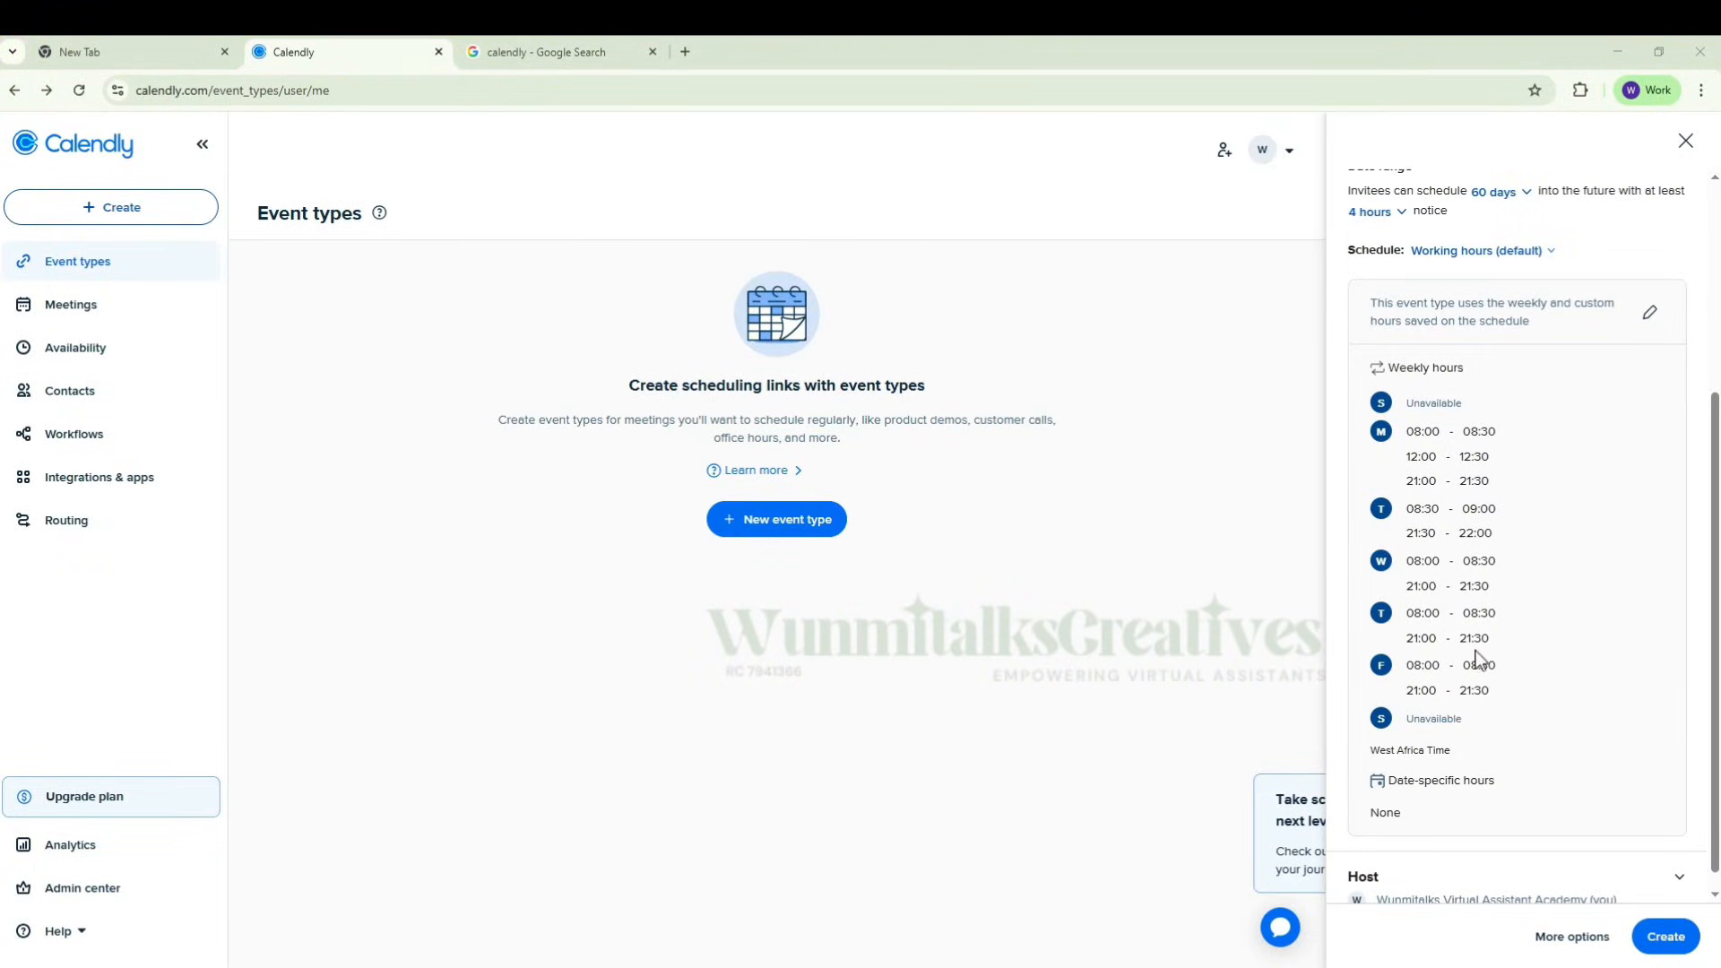
pyautogui.scroll(-1, 1482, 672)
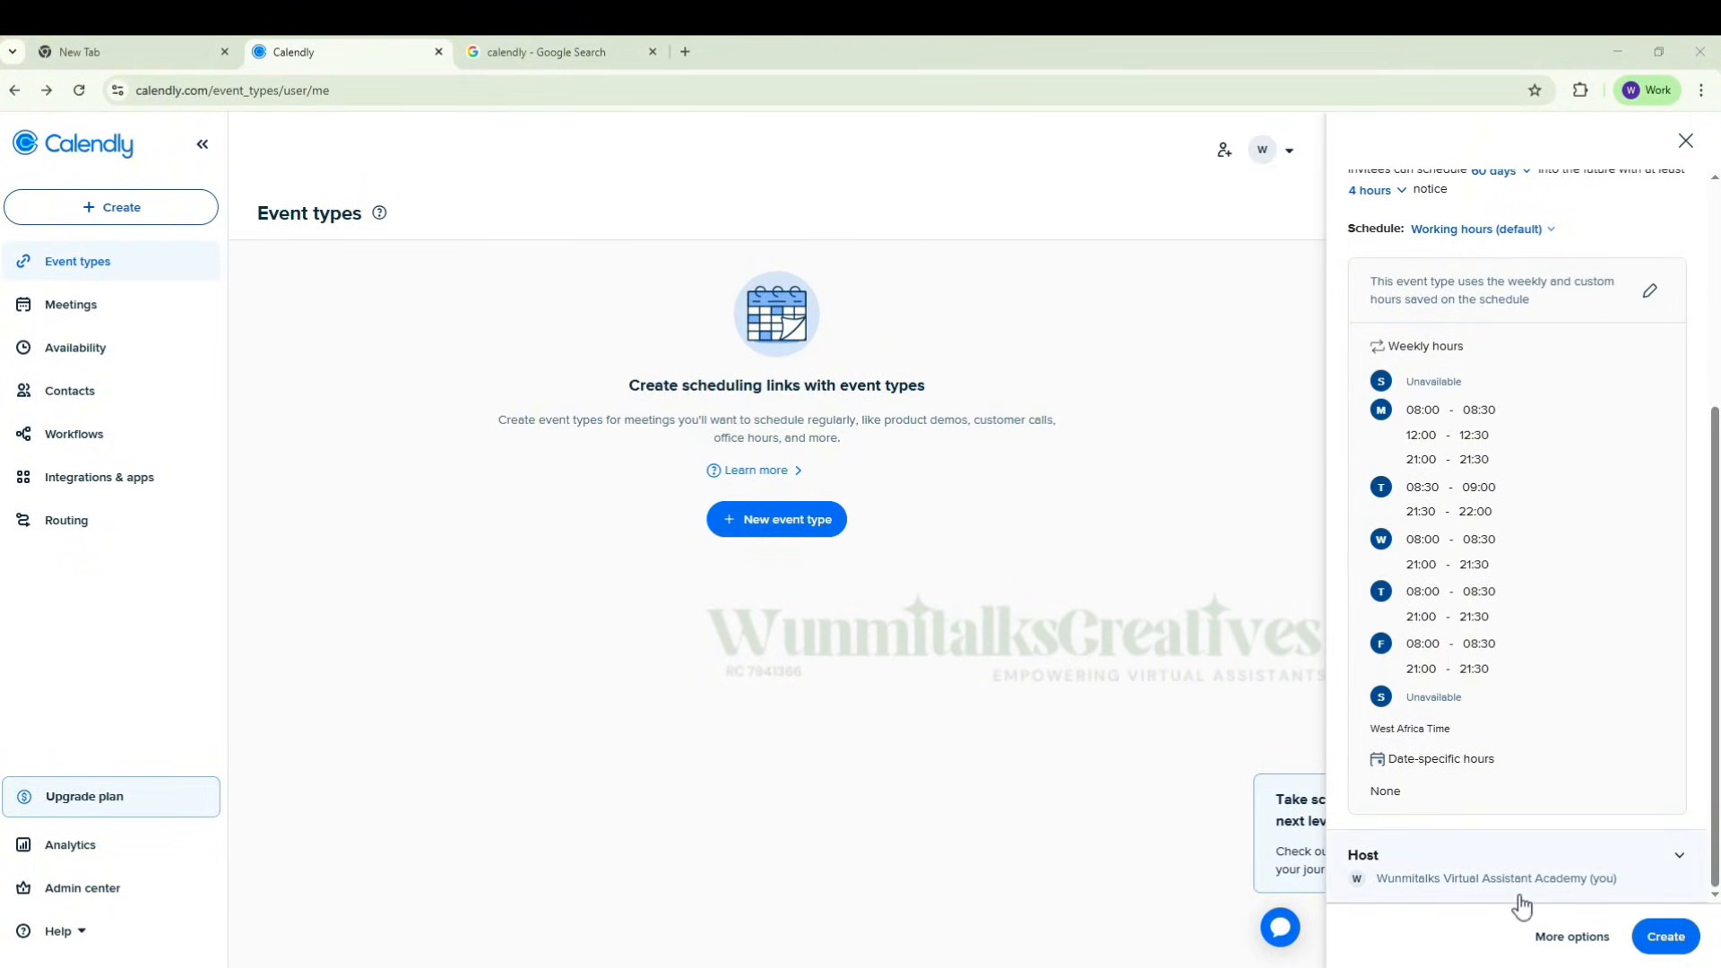
pyautogui.click(1564, 941)
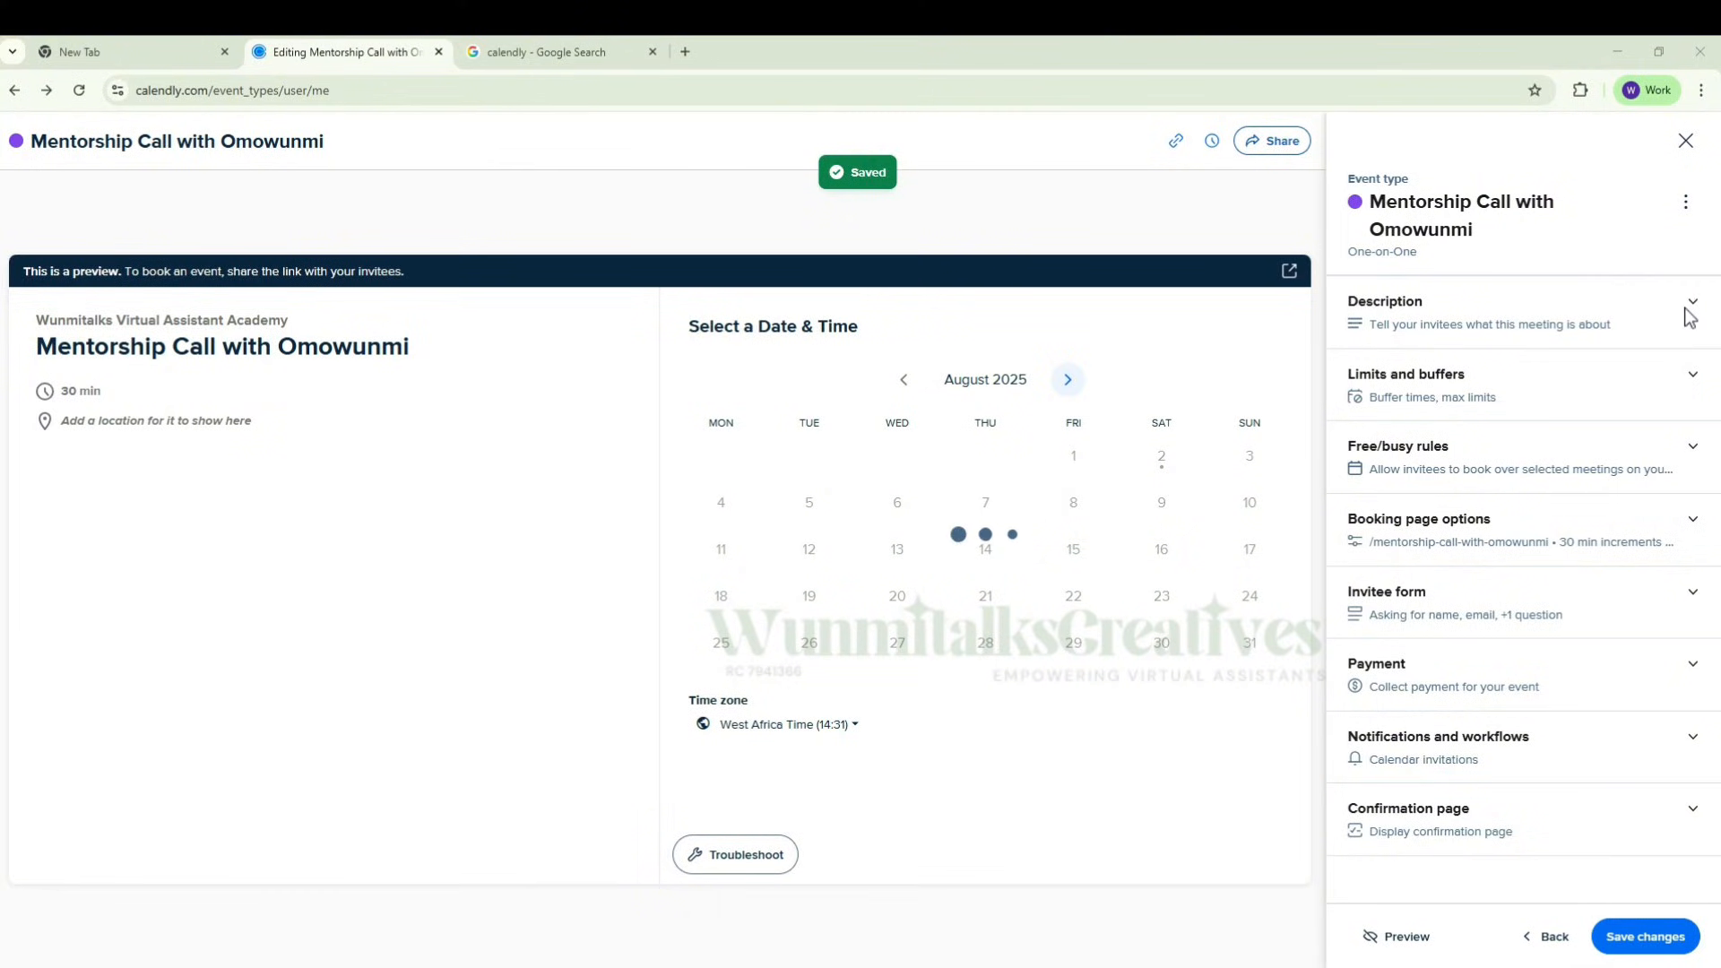
# Step: Fill the event description with the copied "Struggling to land a job?" strategy session text and look it over
pyautogui.click(1689, 309)
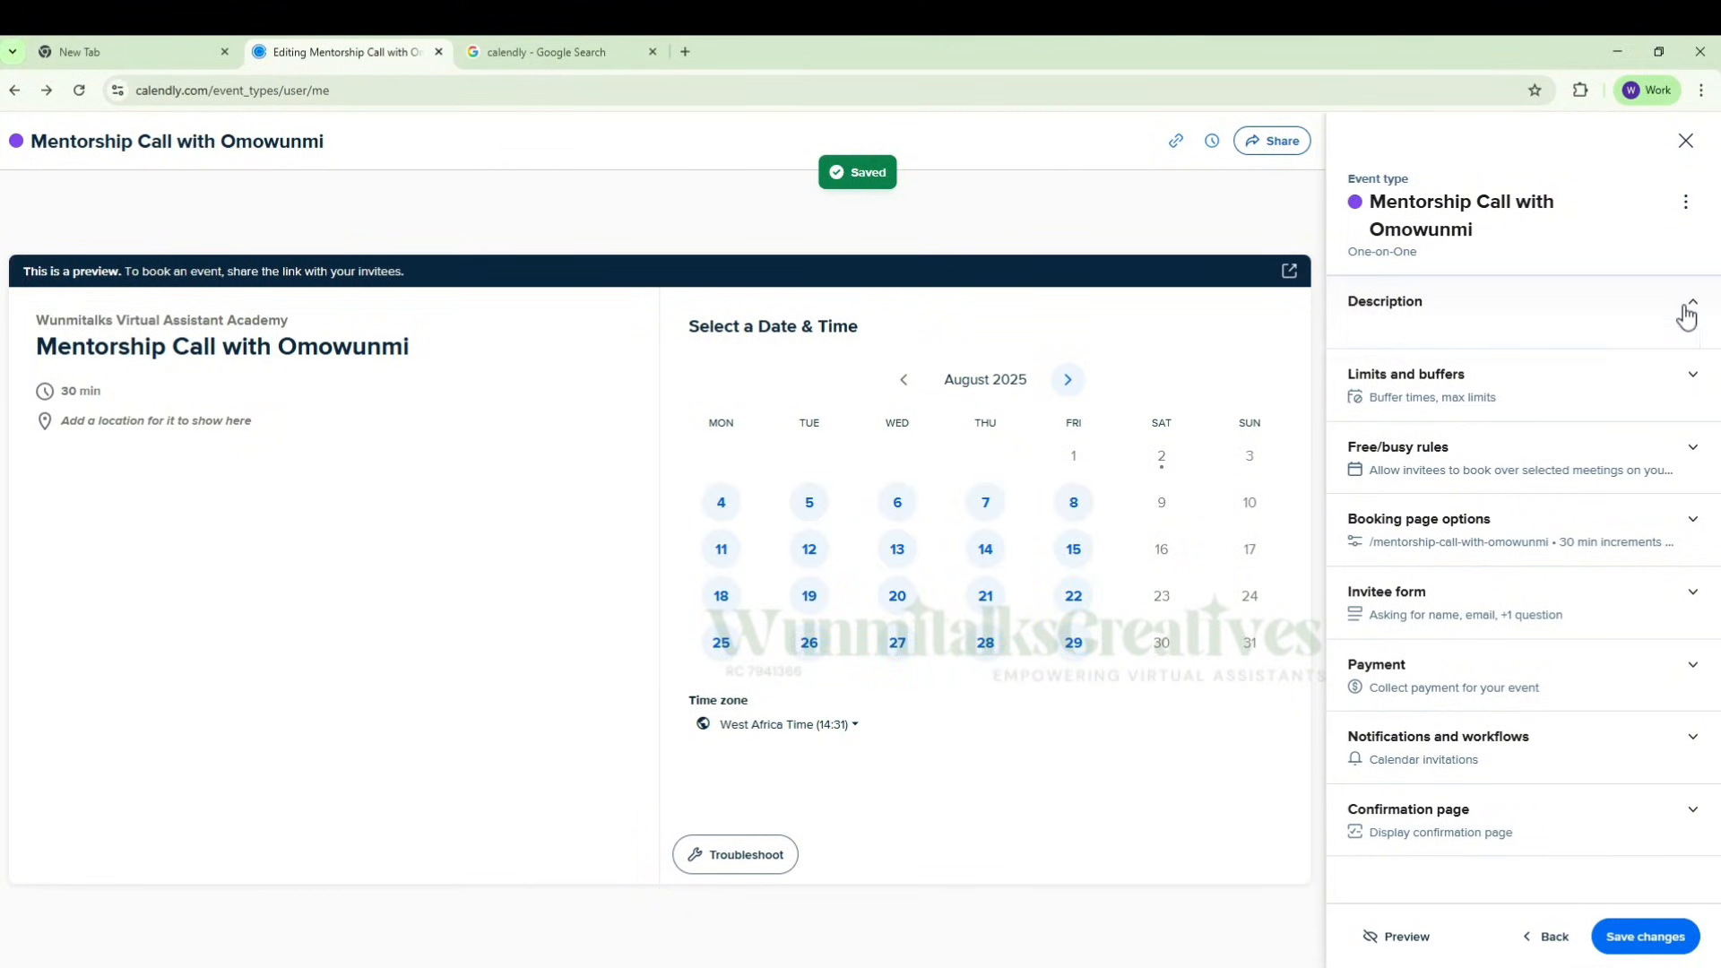
pyautogui.scroll(-2, 1547, 320)
pyautogui.scroll(1, 1536, 330)
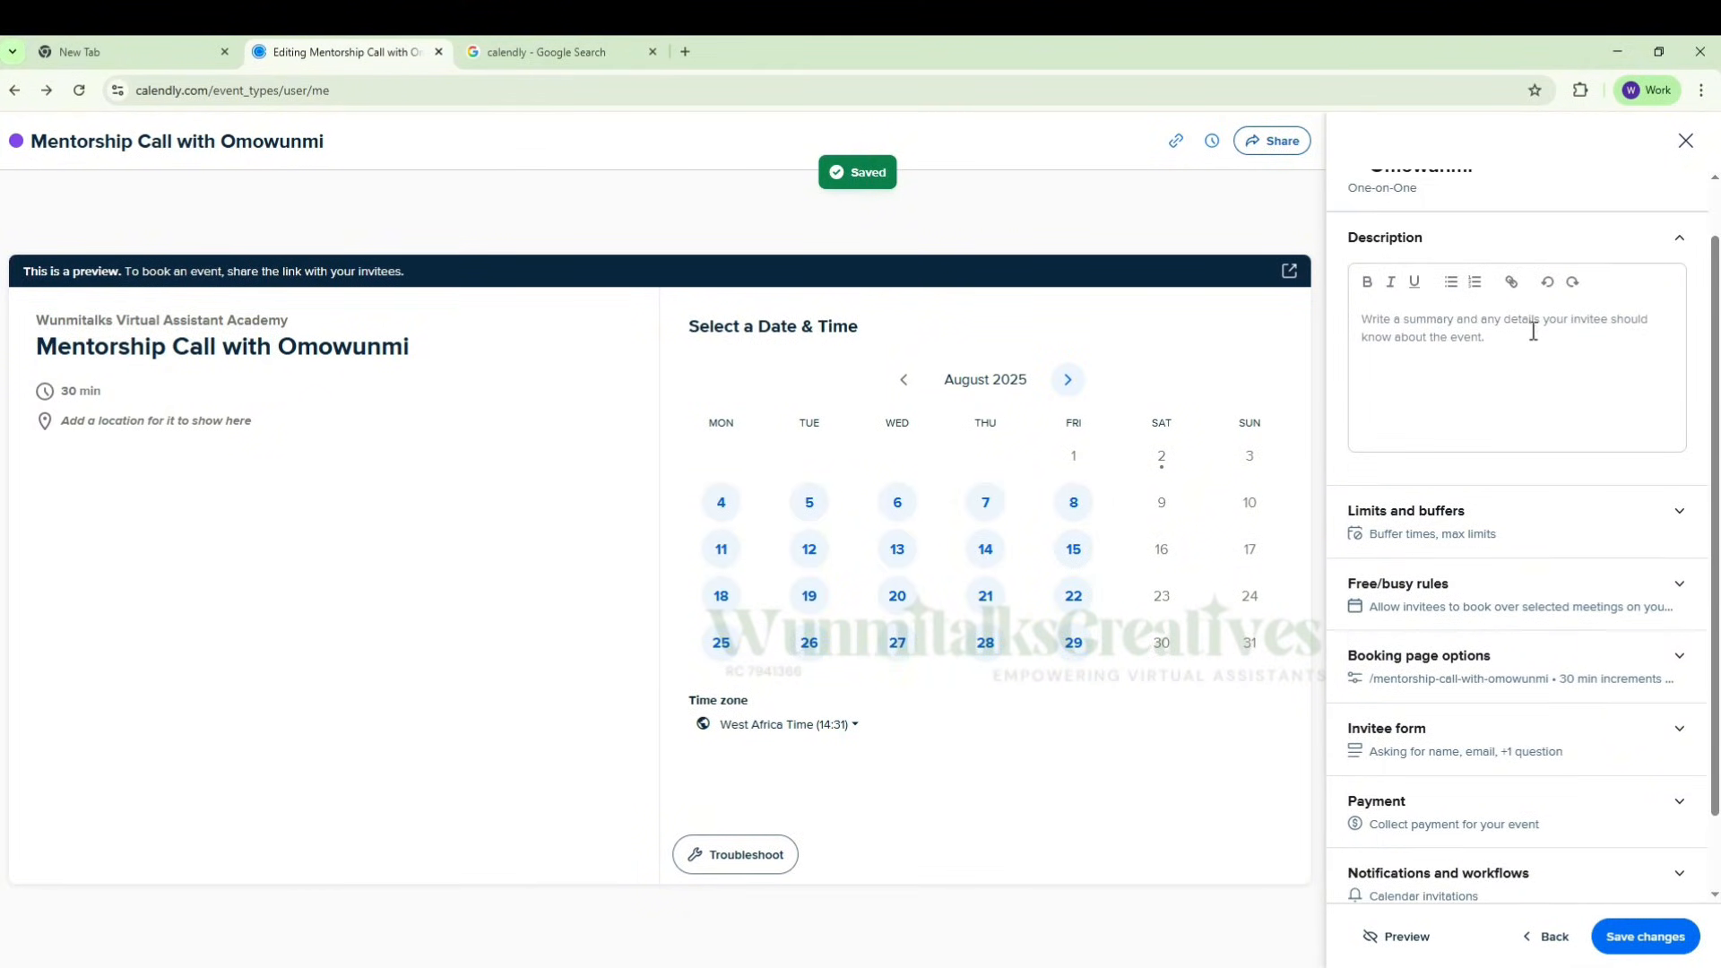
pyautogui.click(1483, 350)
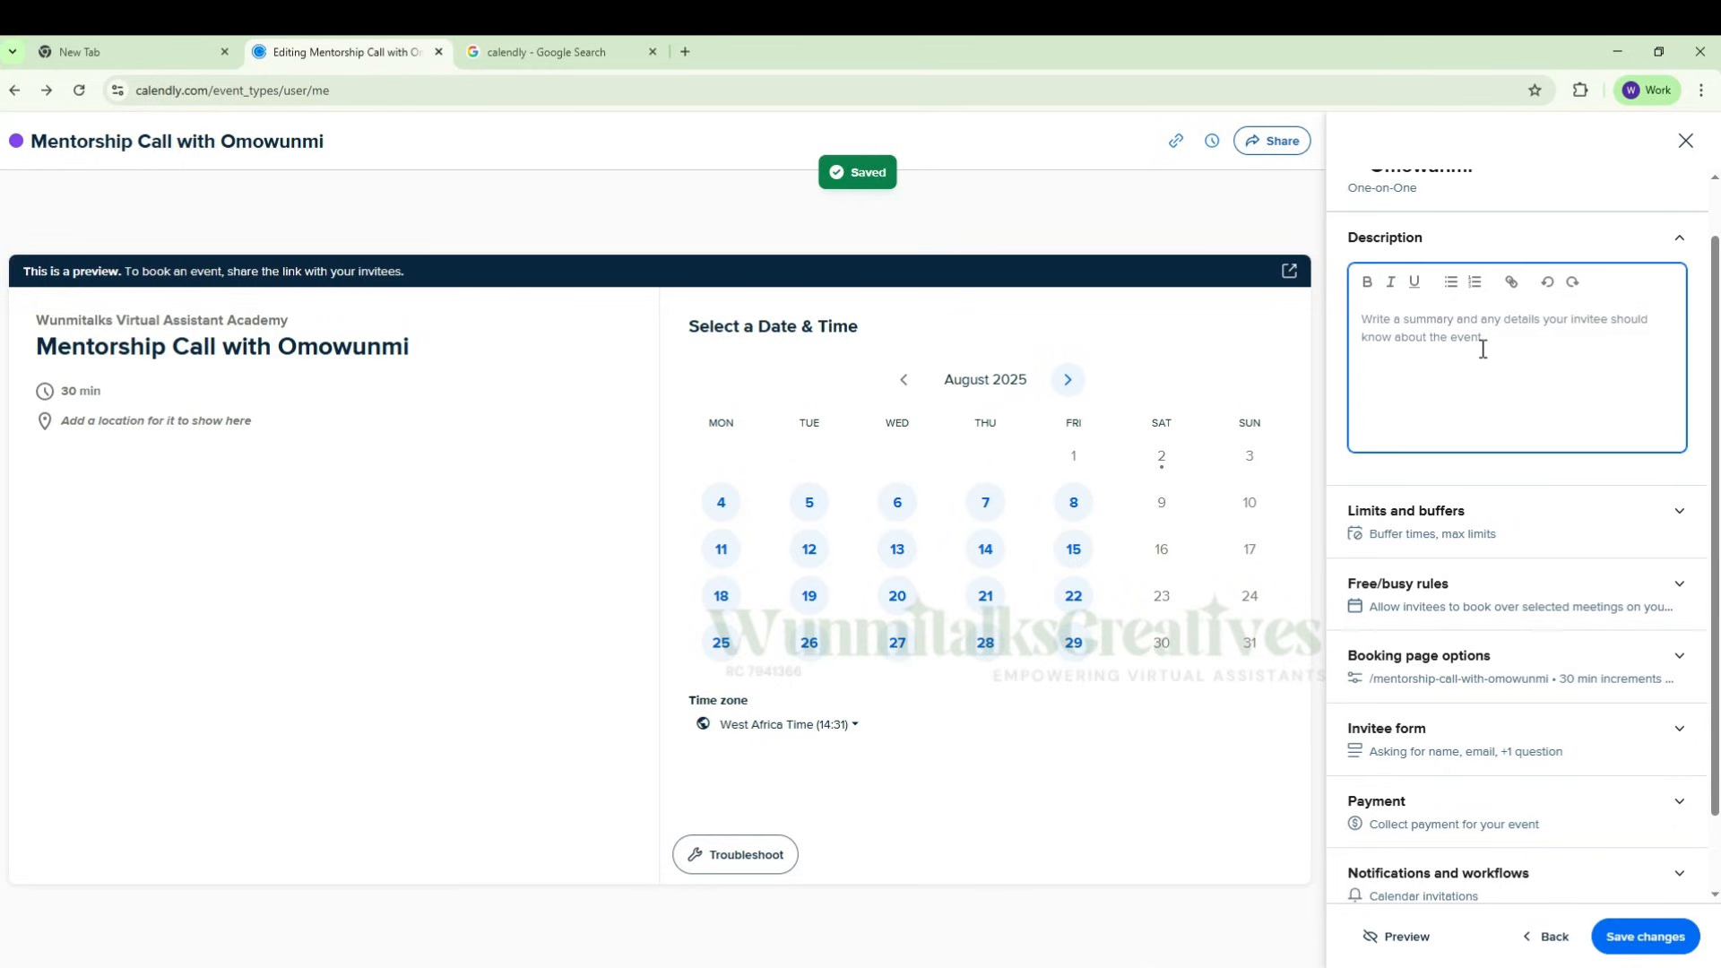
pyautogui.press('super+v')
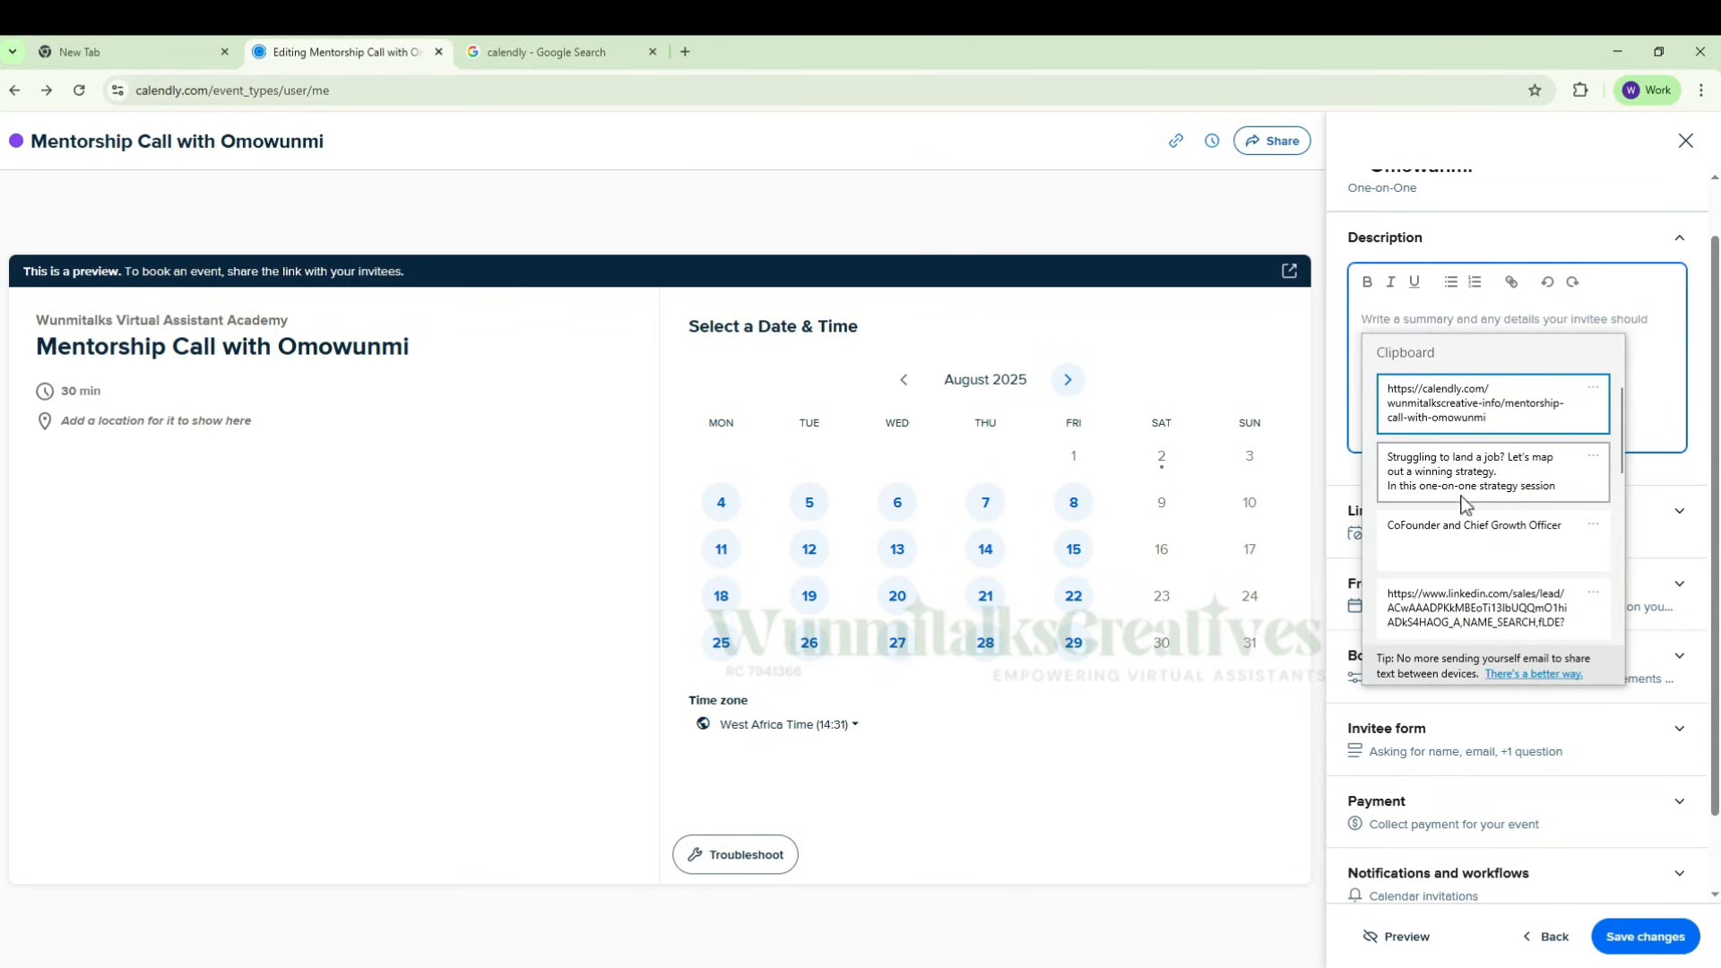
pyautogui.click(1462, 505)
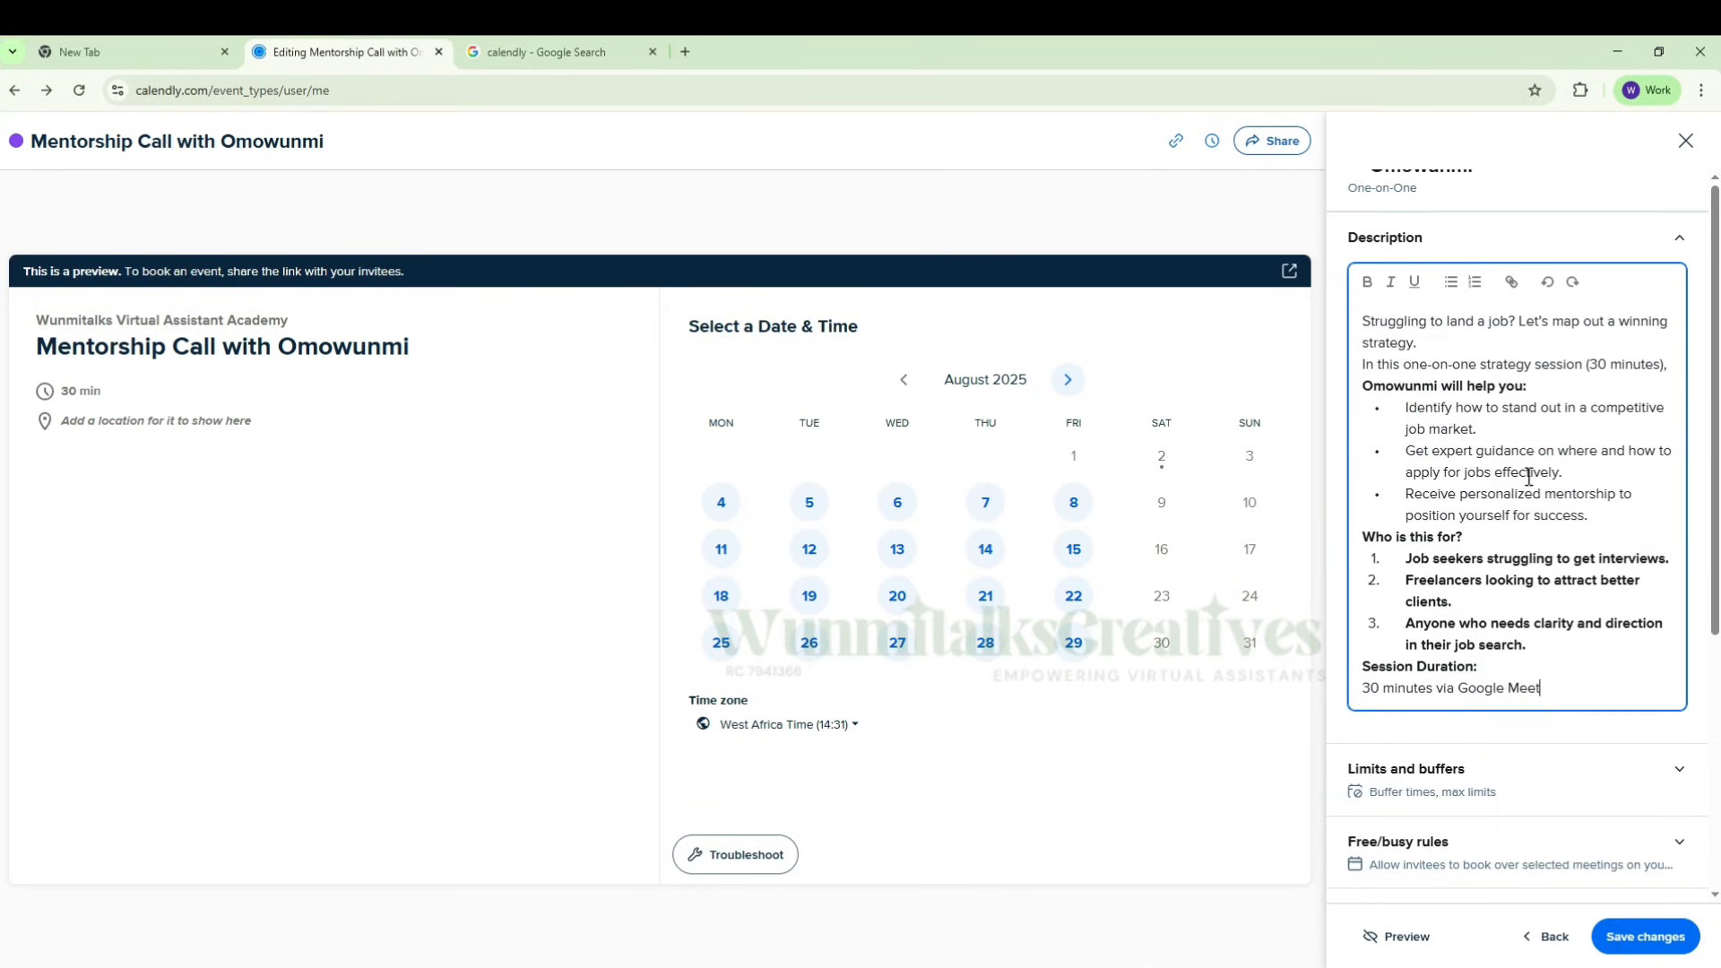
pyautogui.scroll(1, 1475, 354)
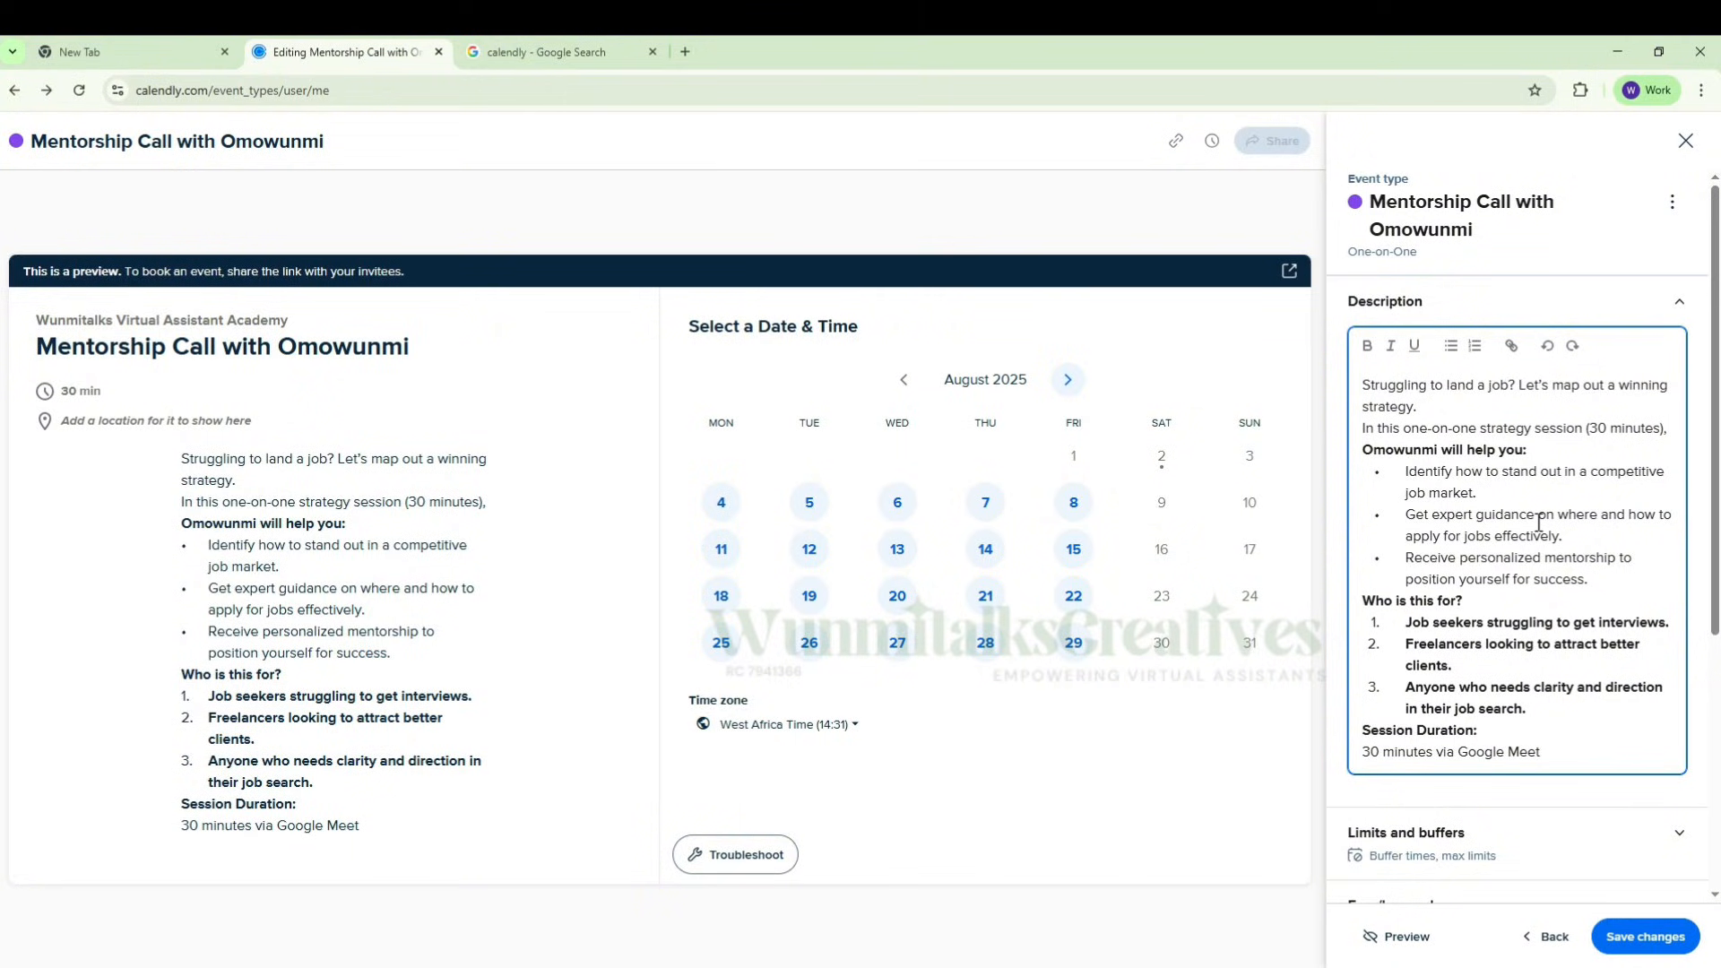
pyautogui.scroll(-3, 1539, 522)
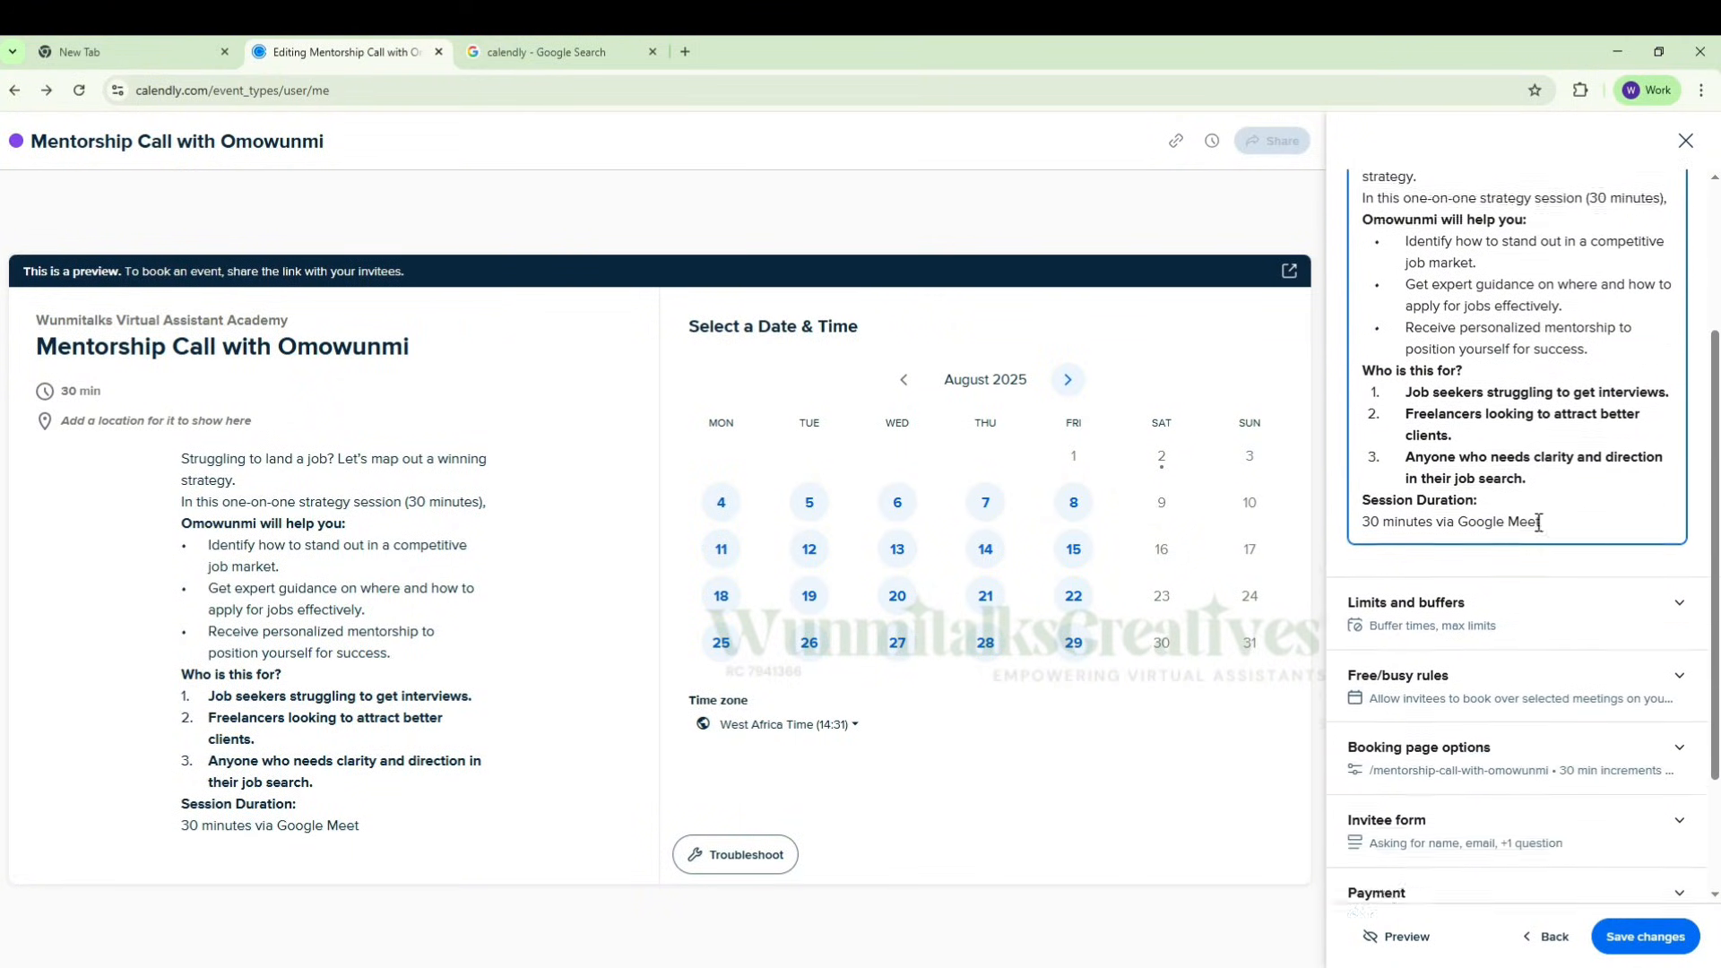
# Step: Replace the first question of the invitee form with "What challenges are you facing in your VA Career"
pyautogui.scroll(-1, 1539, 534)
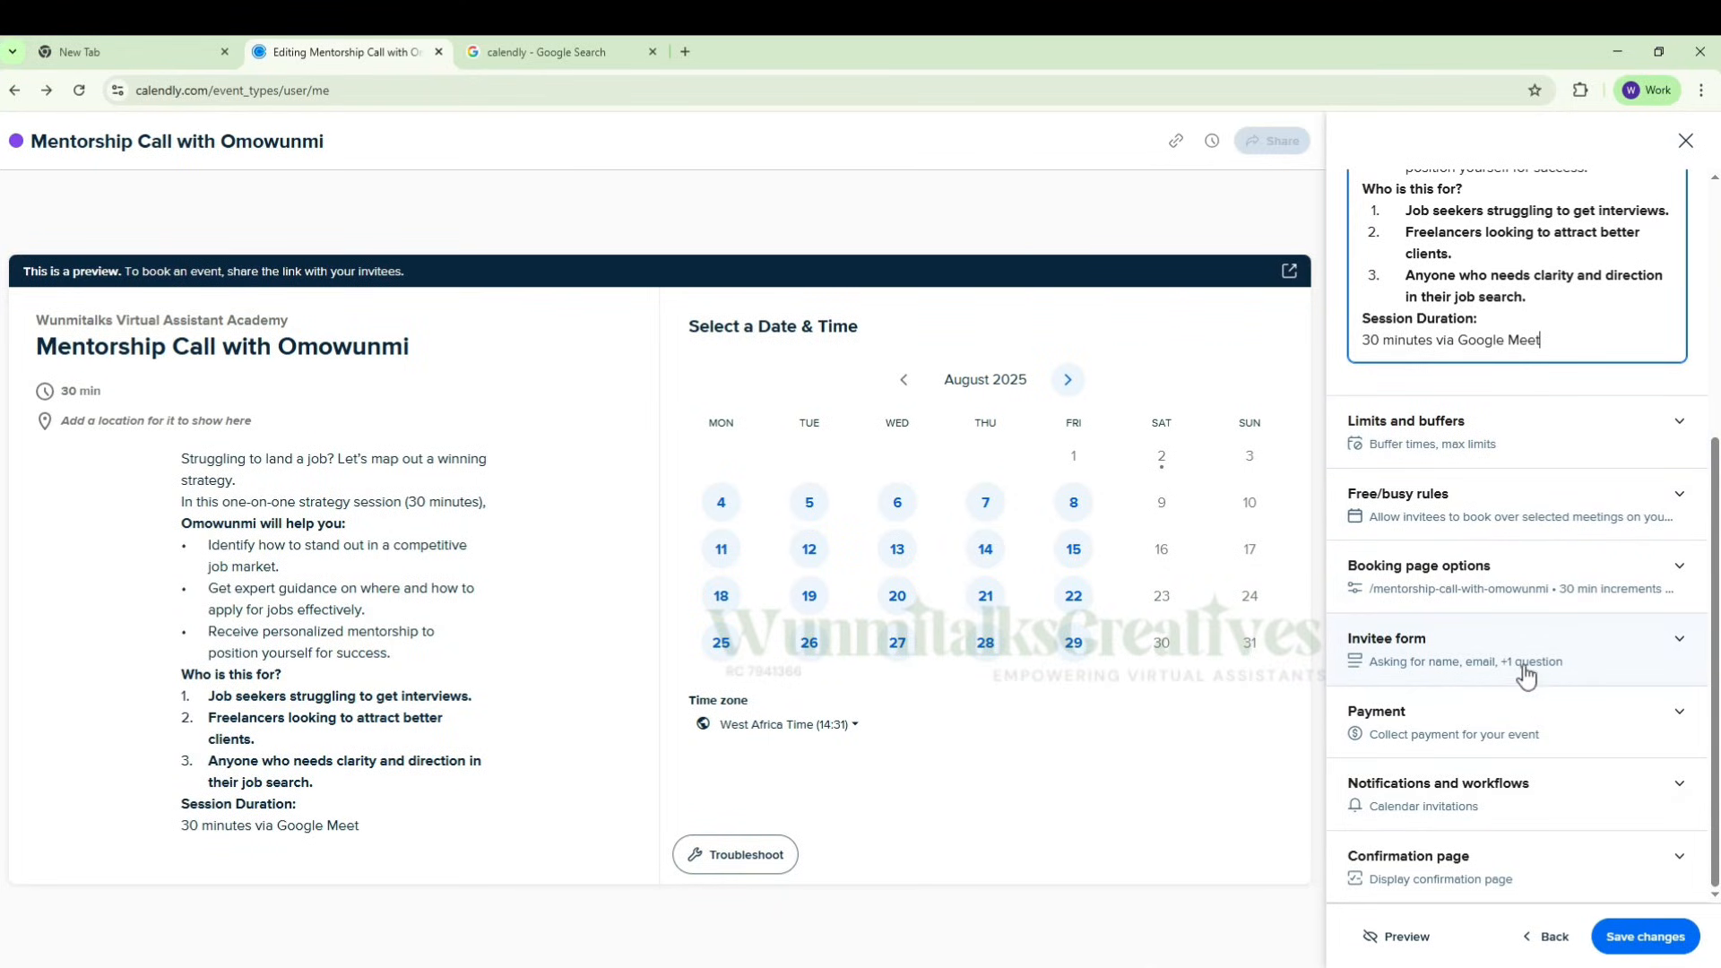
pyautogui.click(1680, 642)
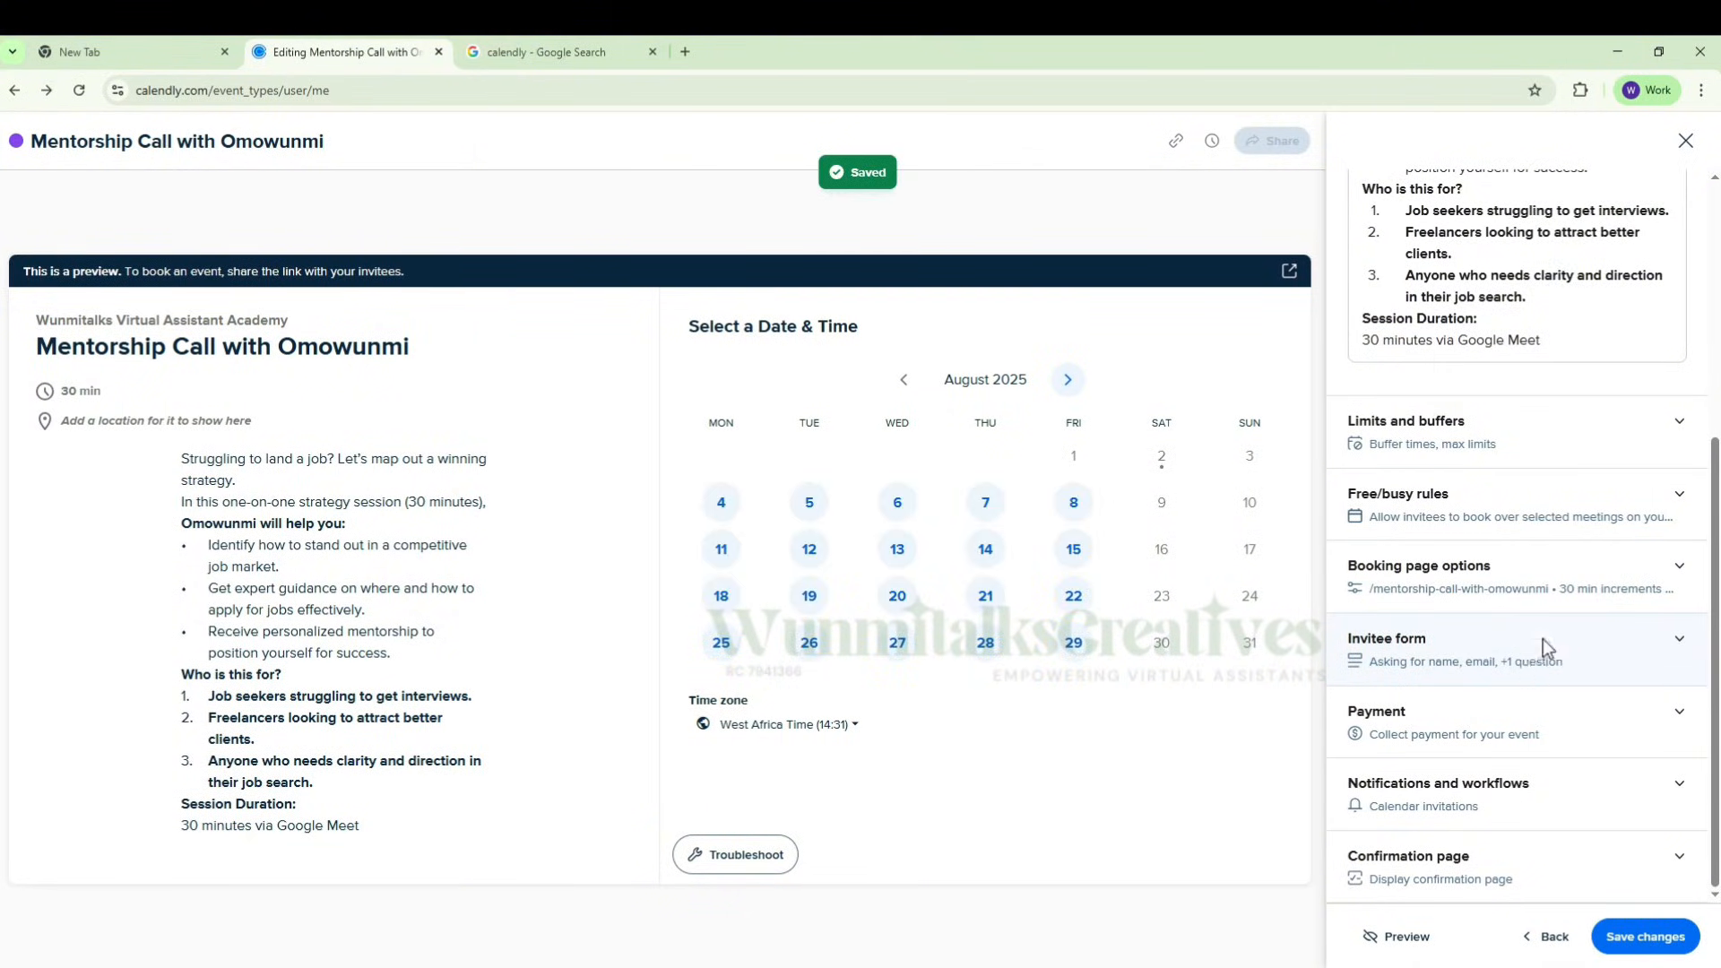
pyautogui.scroll(-4, 1506, 592)
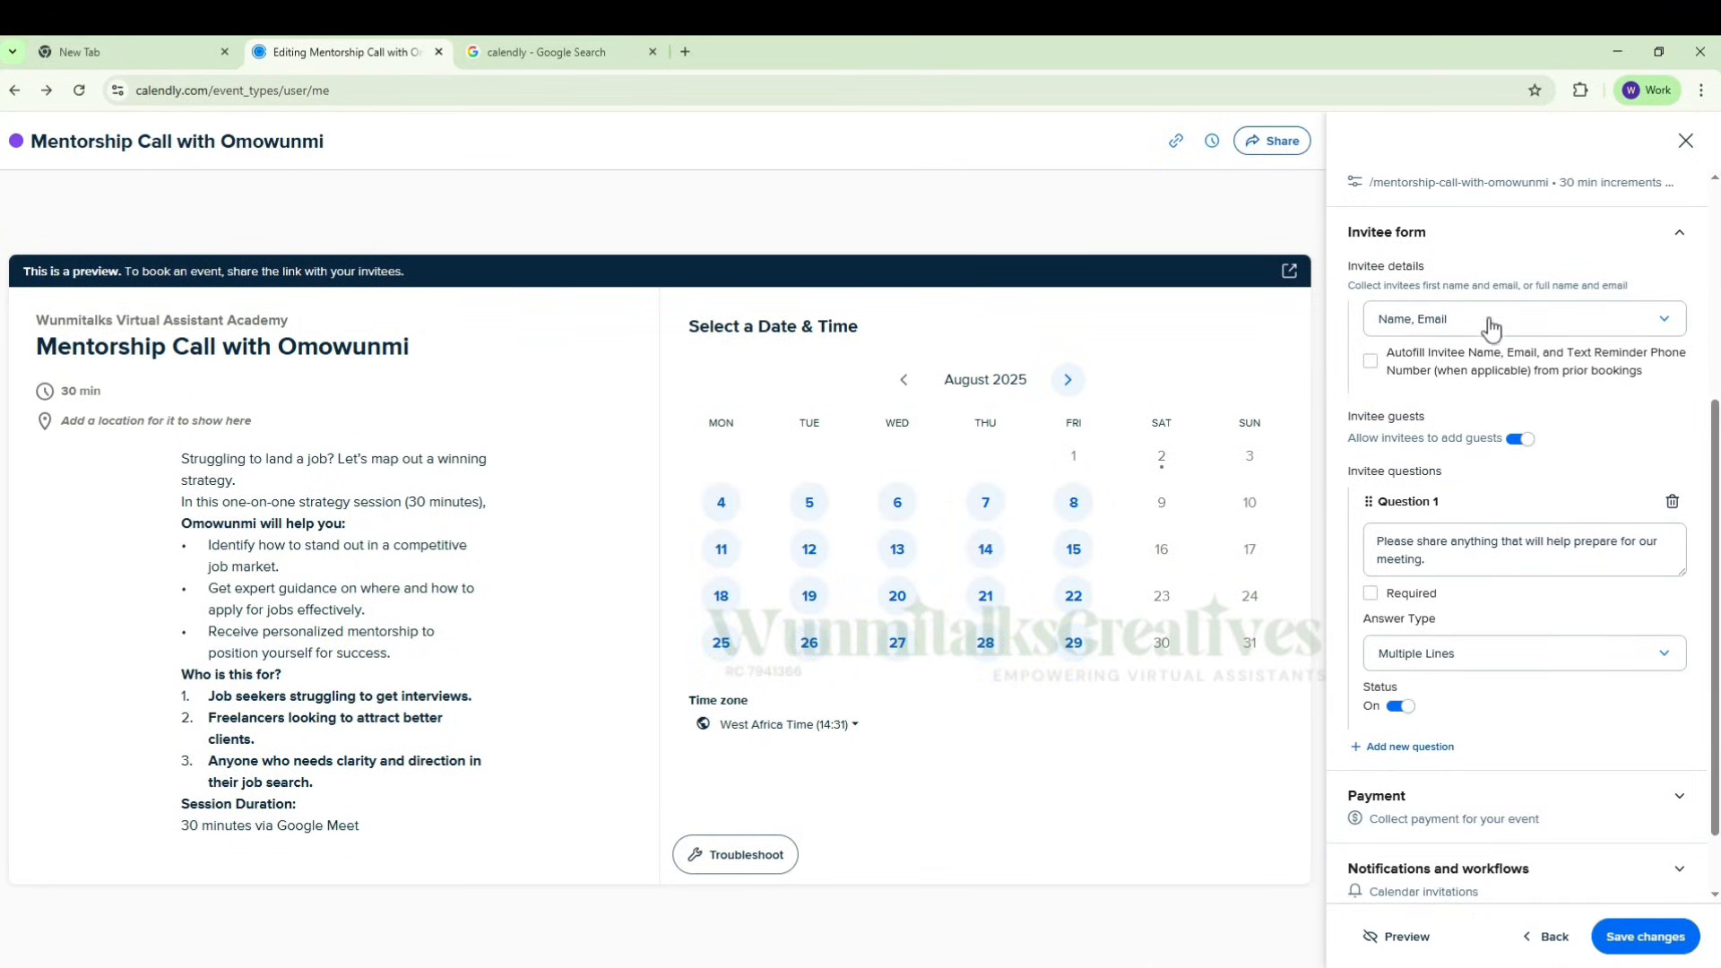
pyautogui.click(1441, 554)
pyautogui.hotkey('ctrl', 'a')
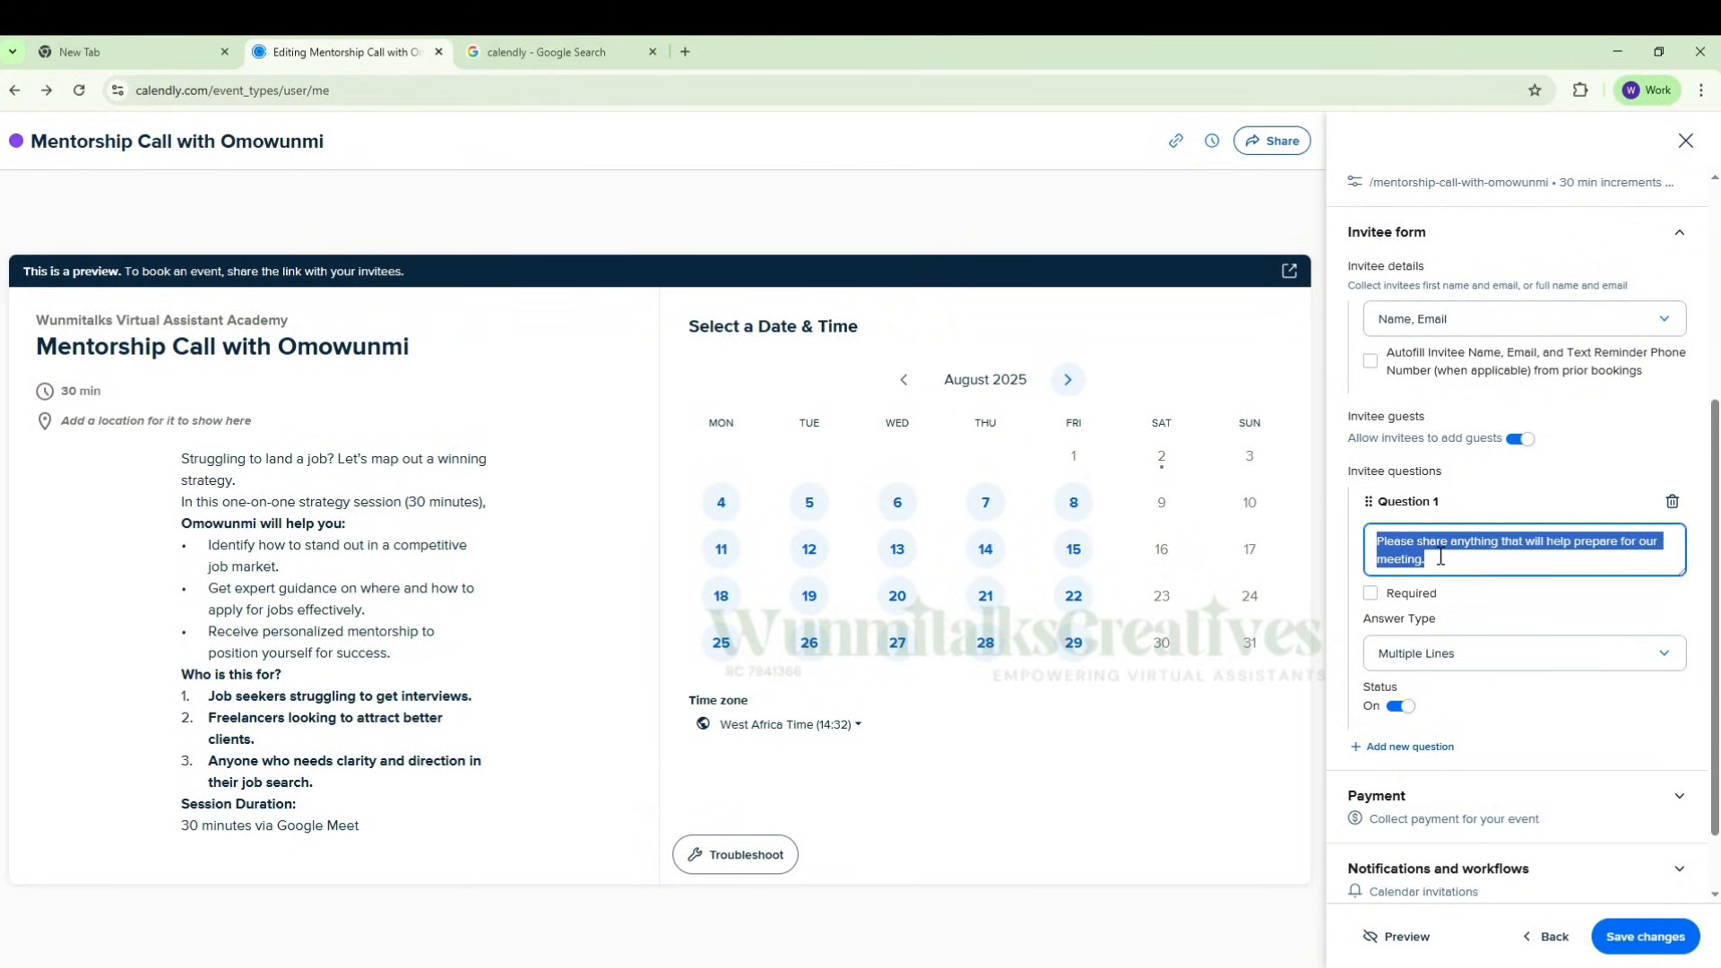
pyautogui.click(1445, 555)
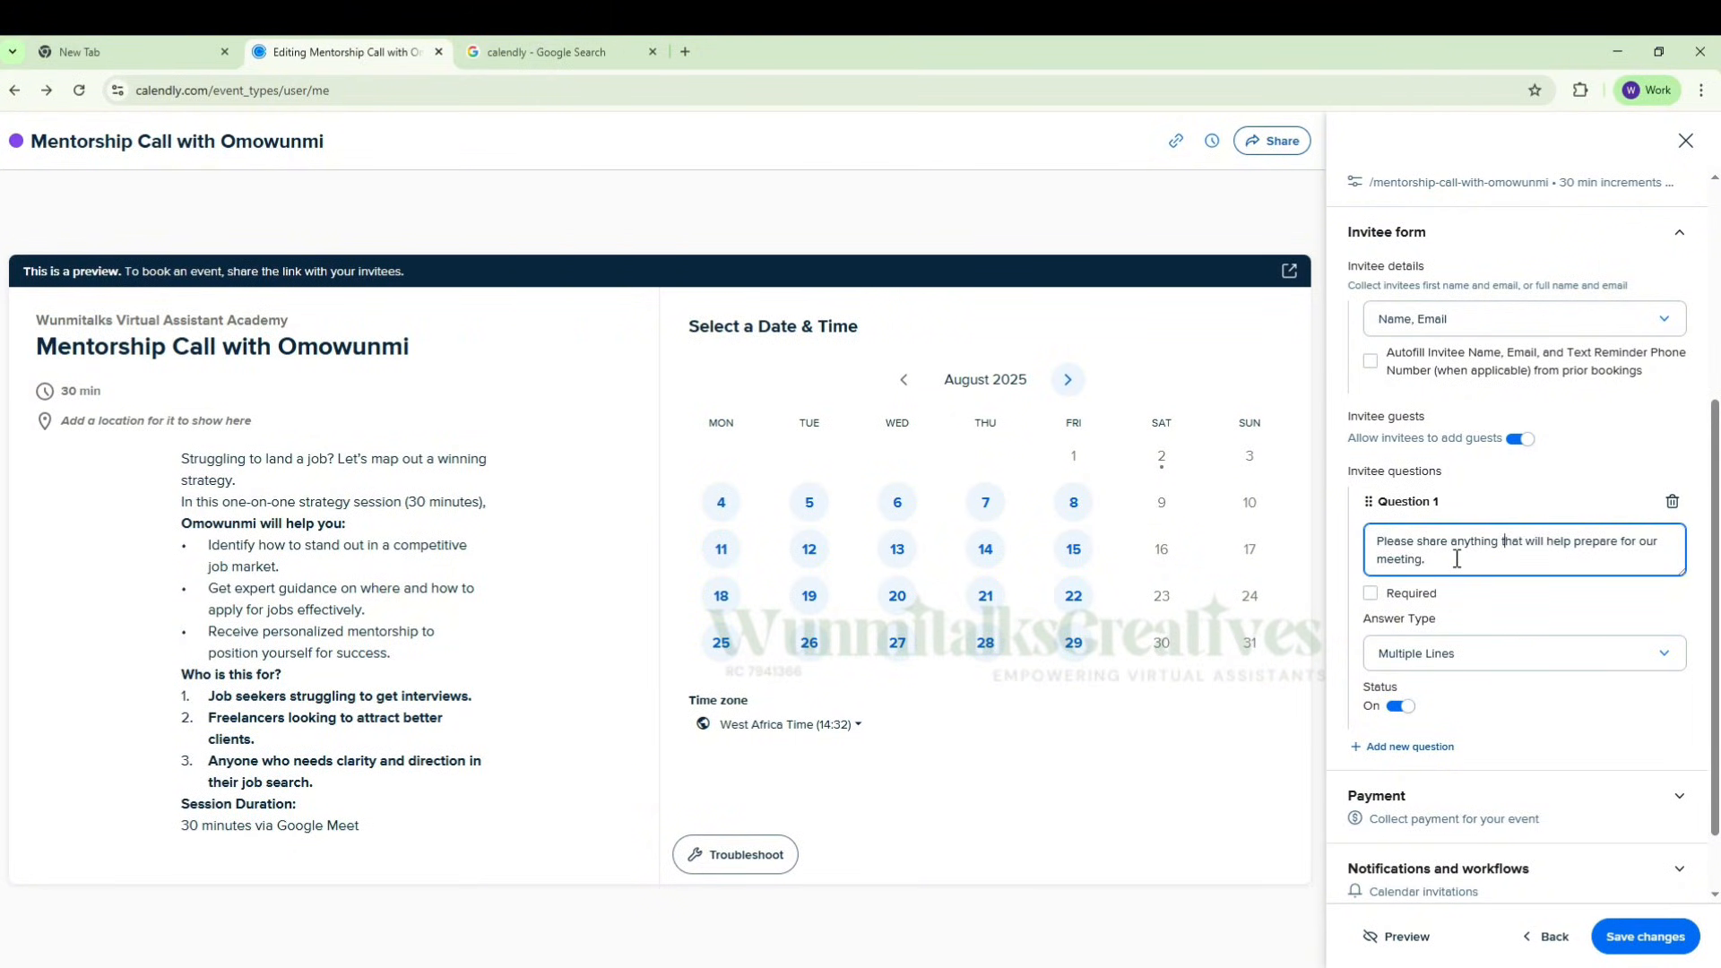
pyautogui.hotkey('ctrl', 'a')
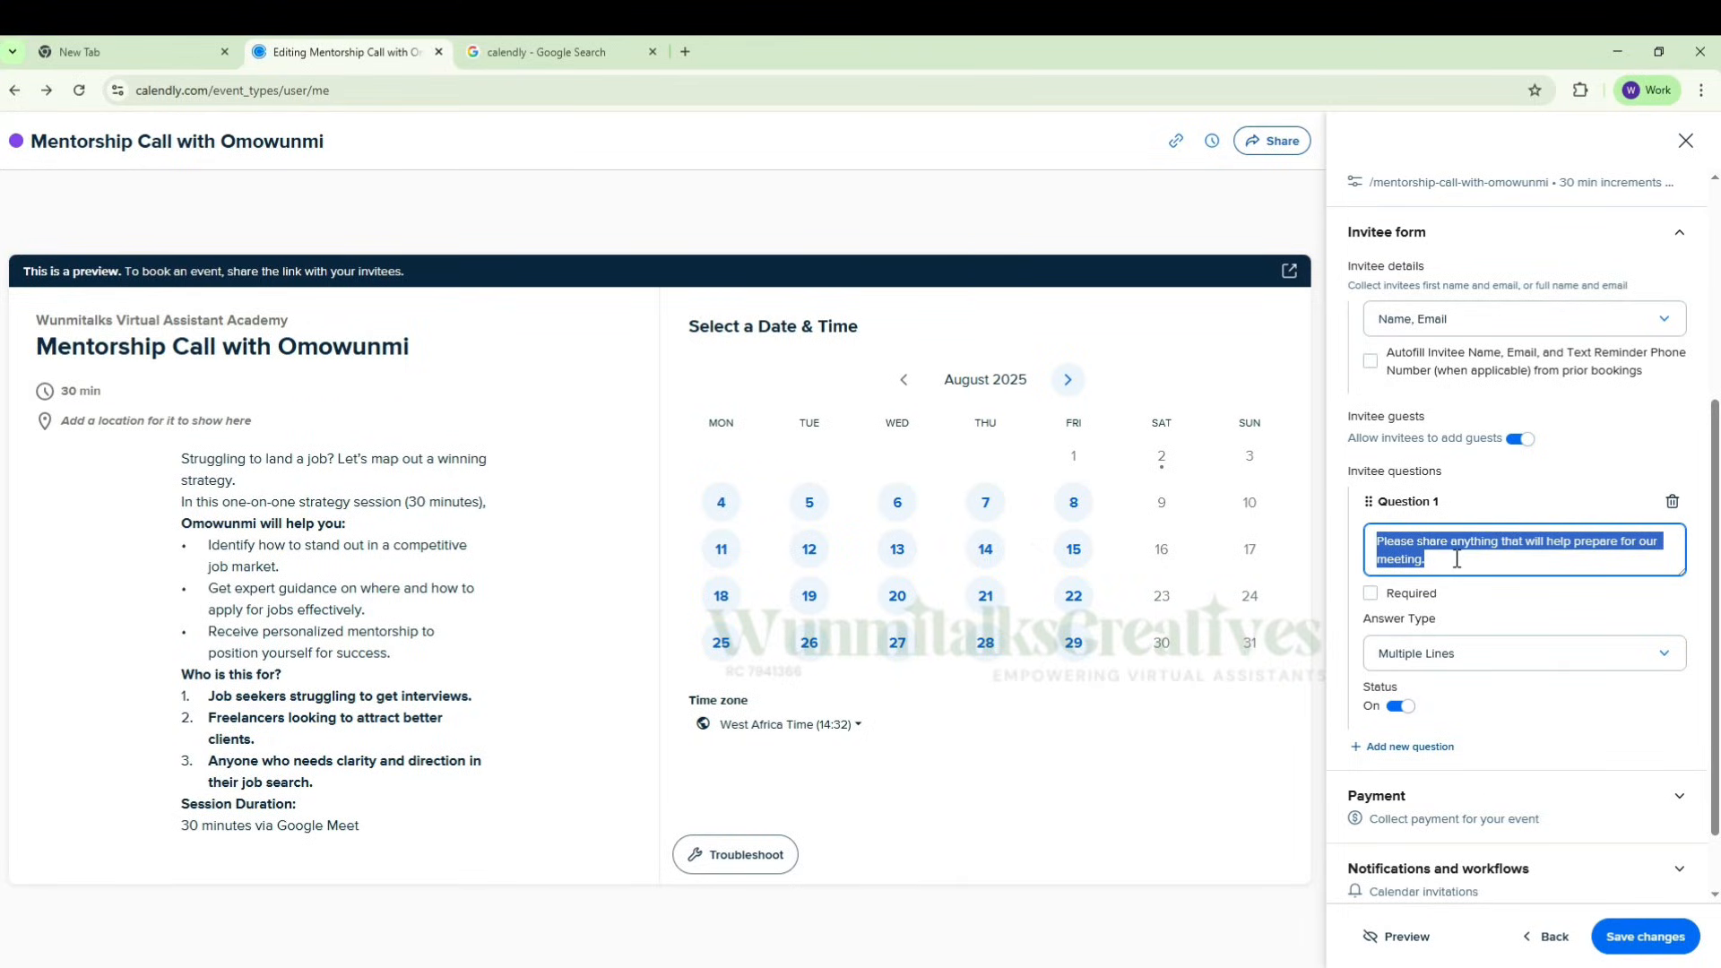
pyautogui.write('WH')
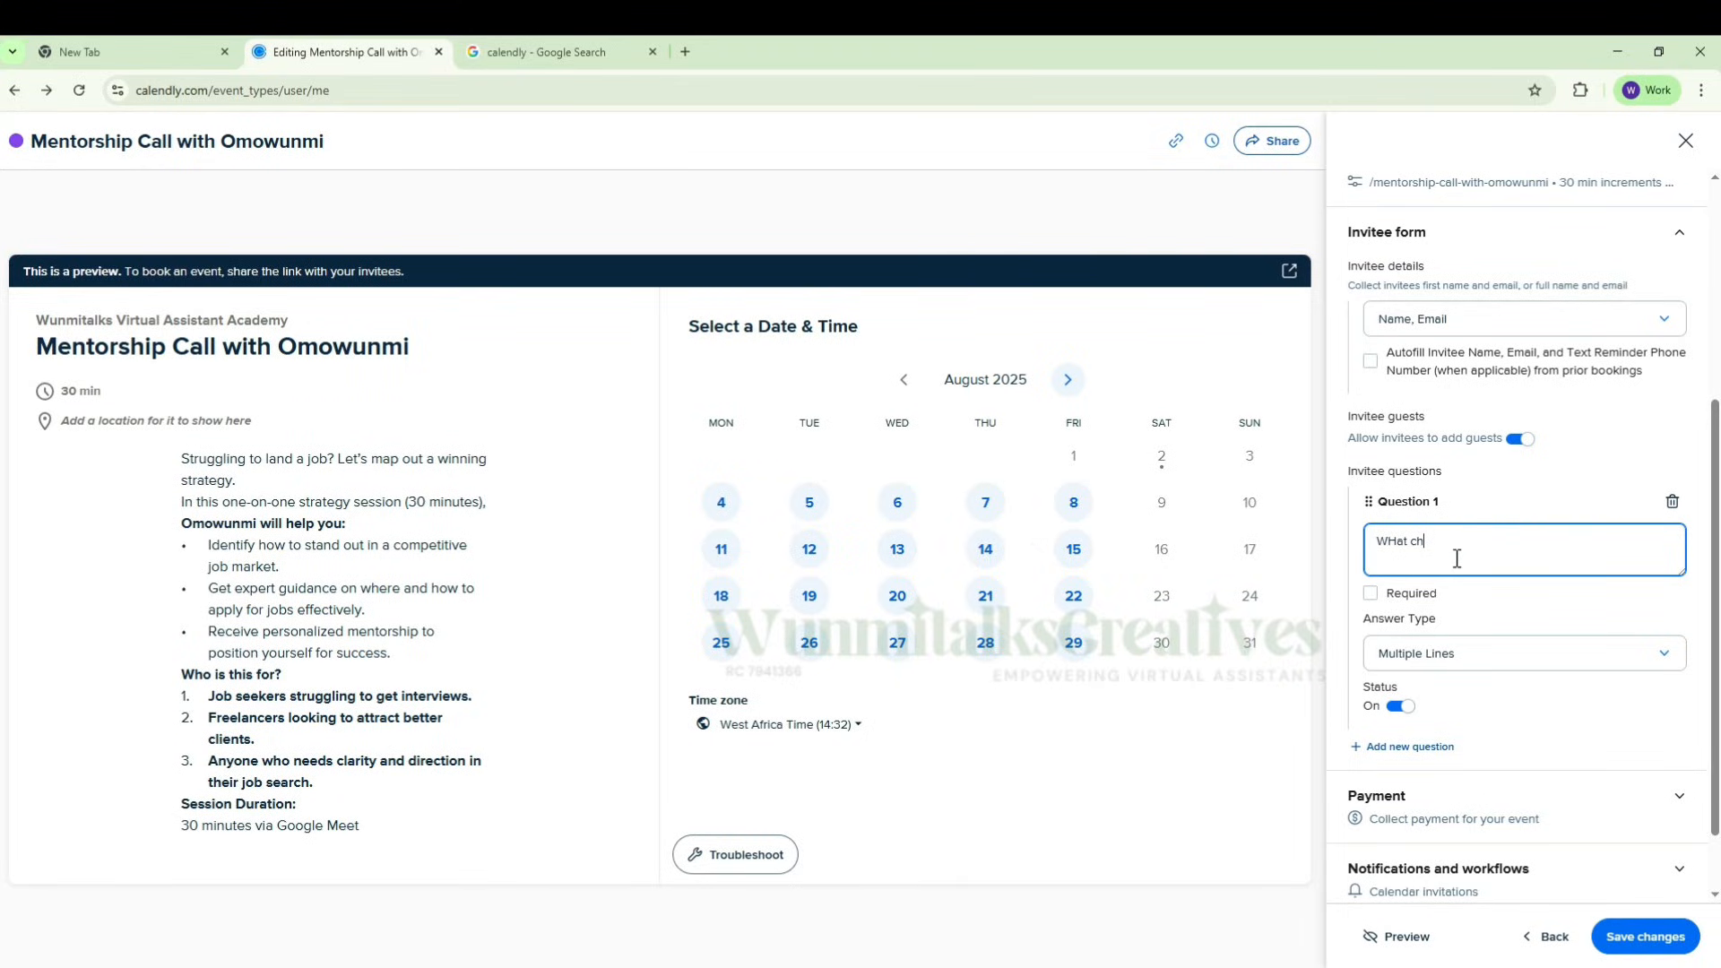
pyautogui.write('at ch')
pyautogui.press('BackSpace')
pyautogui.press('BackSpace')
pyautogui.press('BackSpace')
pyautogui.press('BackSpace')
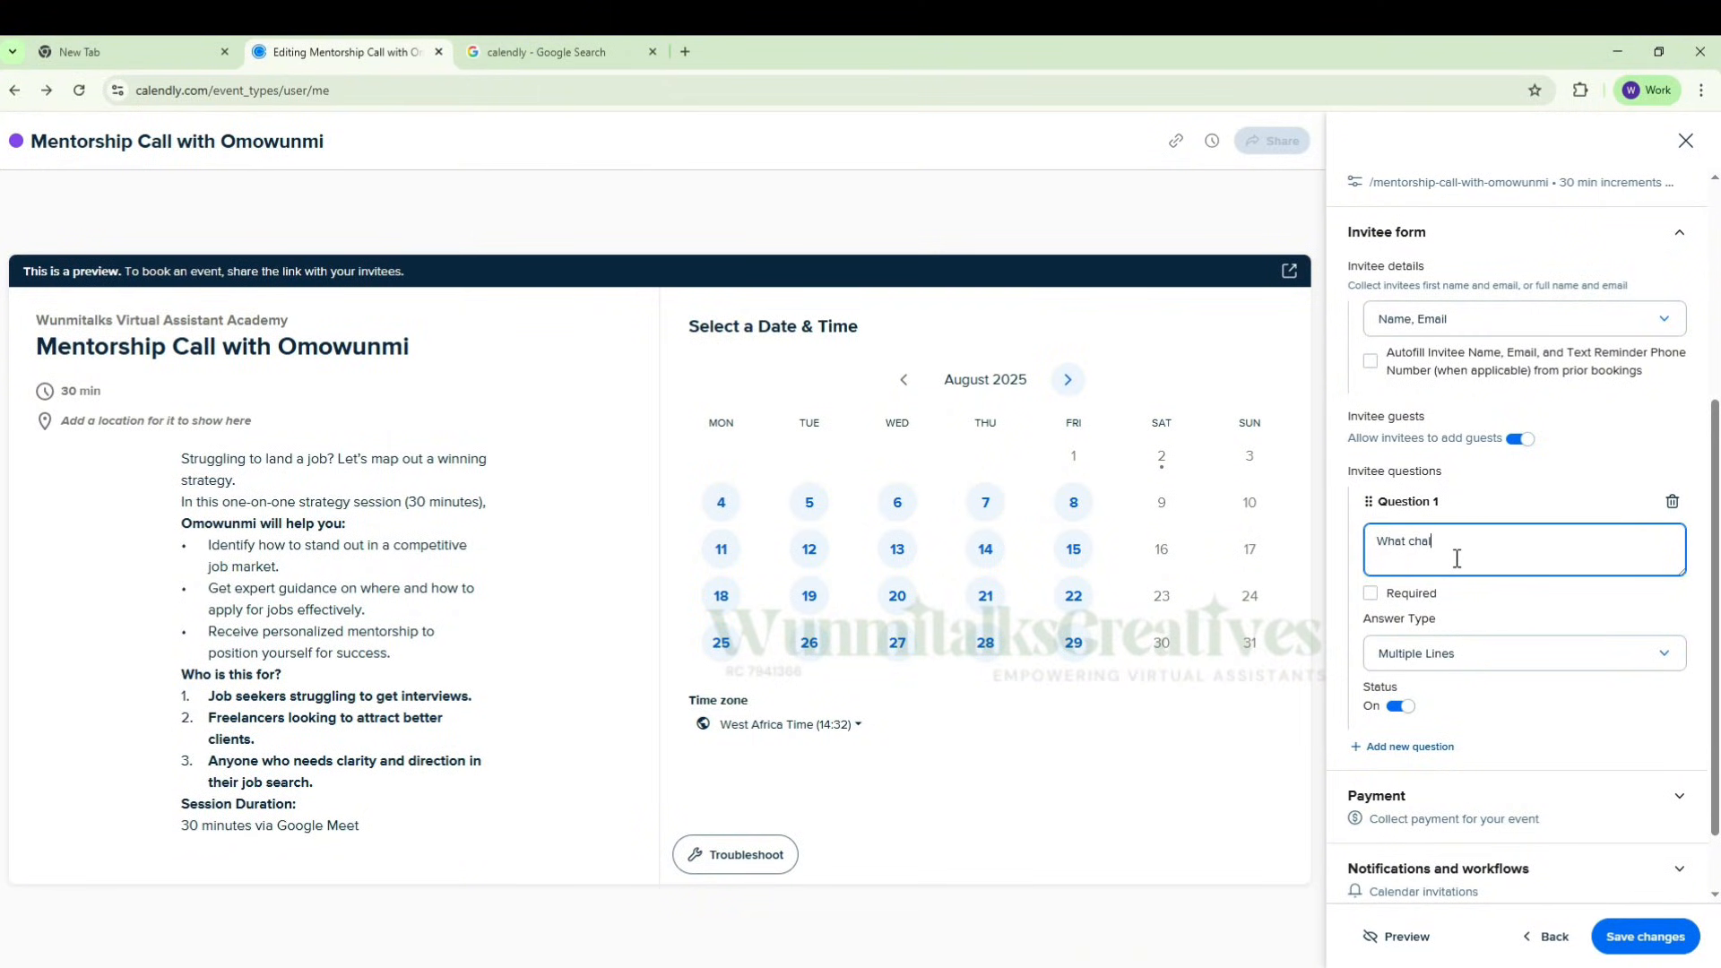
pyautogui.write('t challenges are you facing in your VA Career')
# Step: Add a second invitee question reading "Whats your Niche"
pyautogui.scroll(-1, 1423, 708)
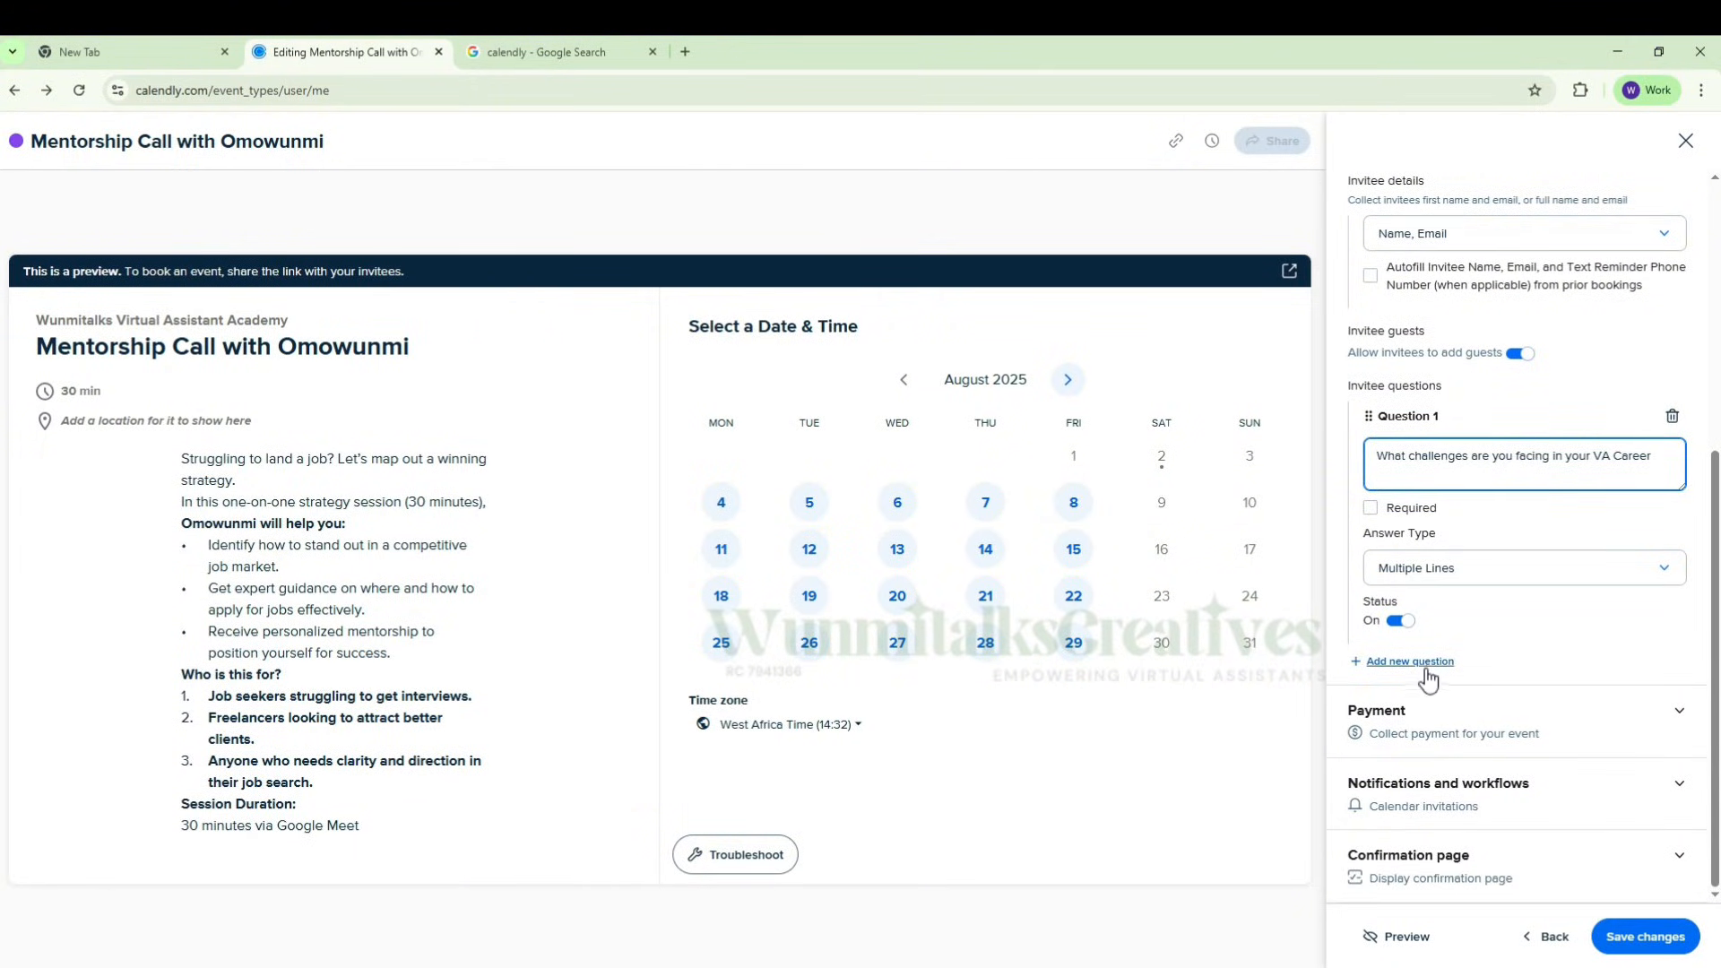
pyautogui.click(1426, 668)
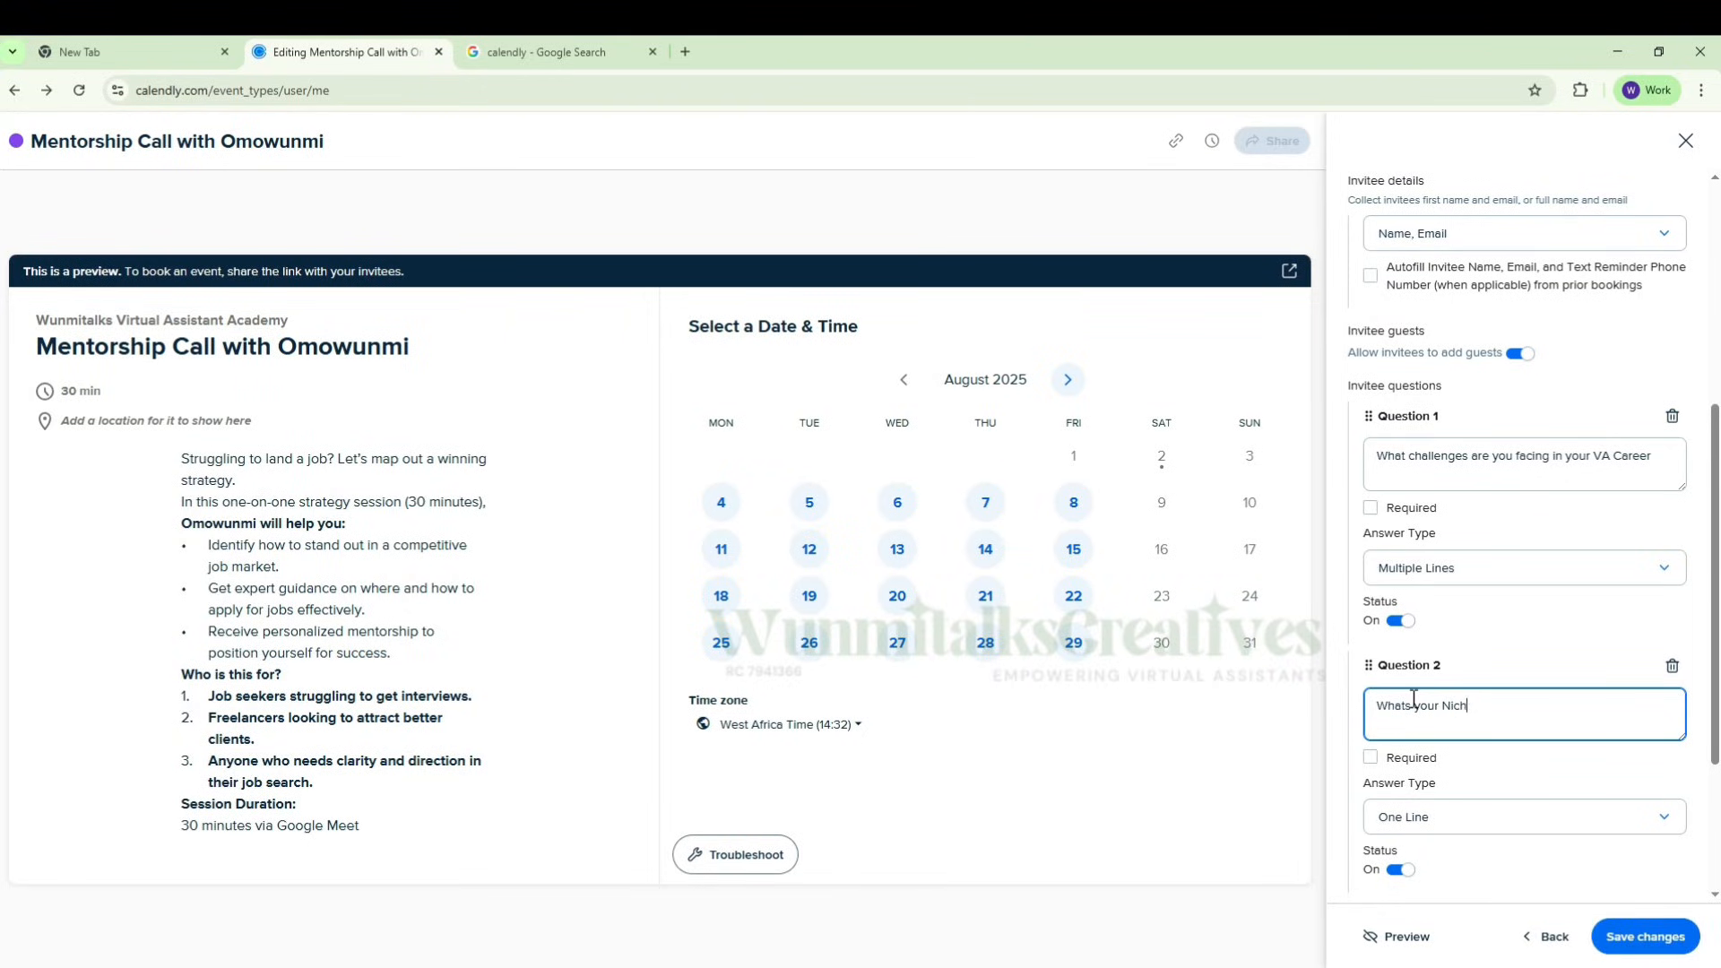
pyautogui.scroll(-1, 1542, 695)
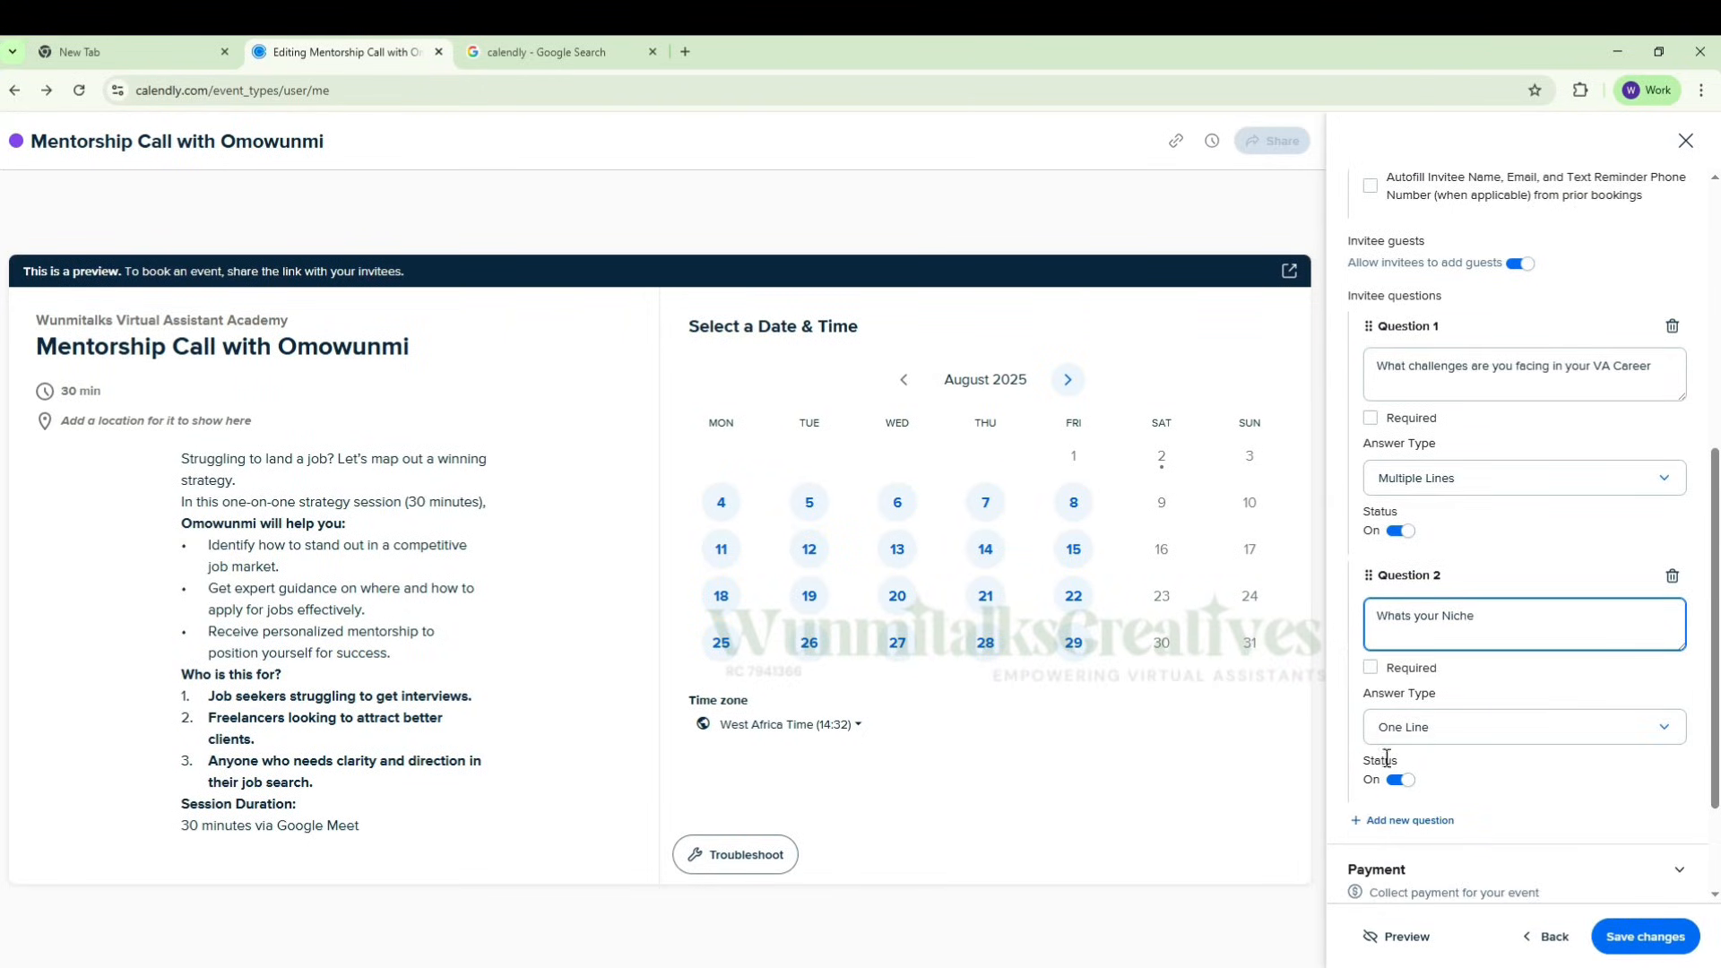
# Step: Add a required third invitee question, "Provide a link to your Upwork Profile, Linkedin profile and Portfolio"
pyautogui.scroll(-2, 1536, 684)
pyautogui.click(1435, 661)
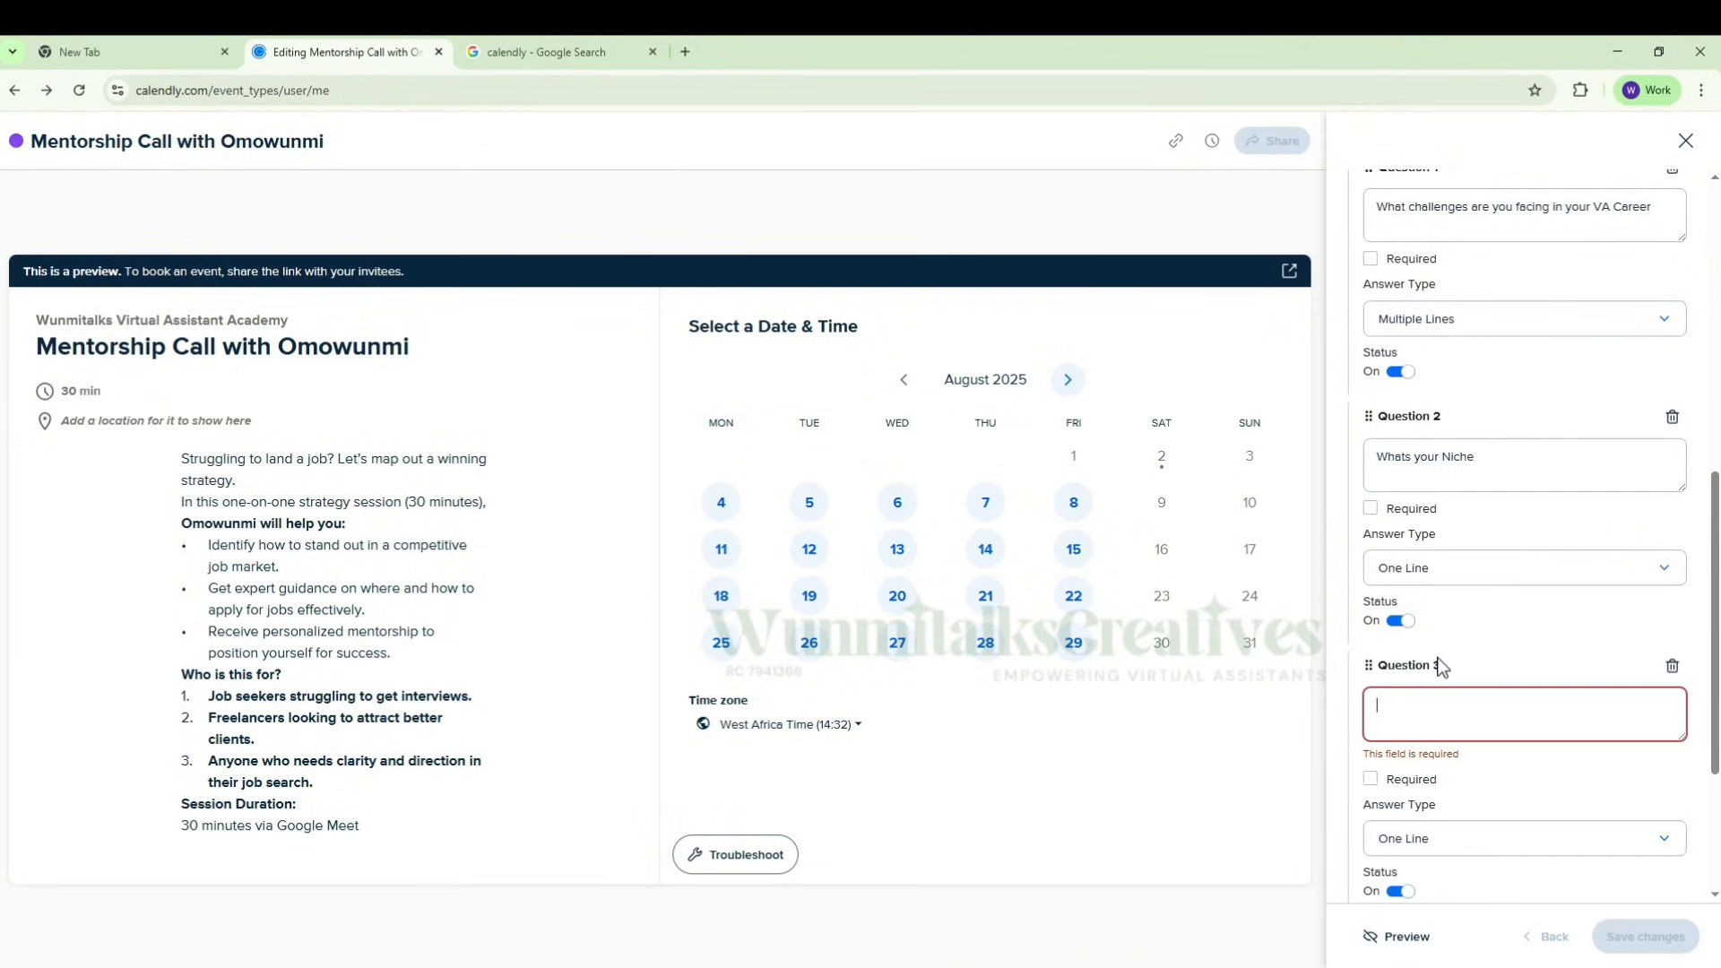
pyautogui.scroll(-1, 1445, 695)
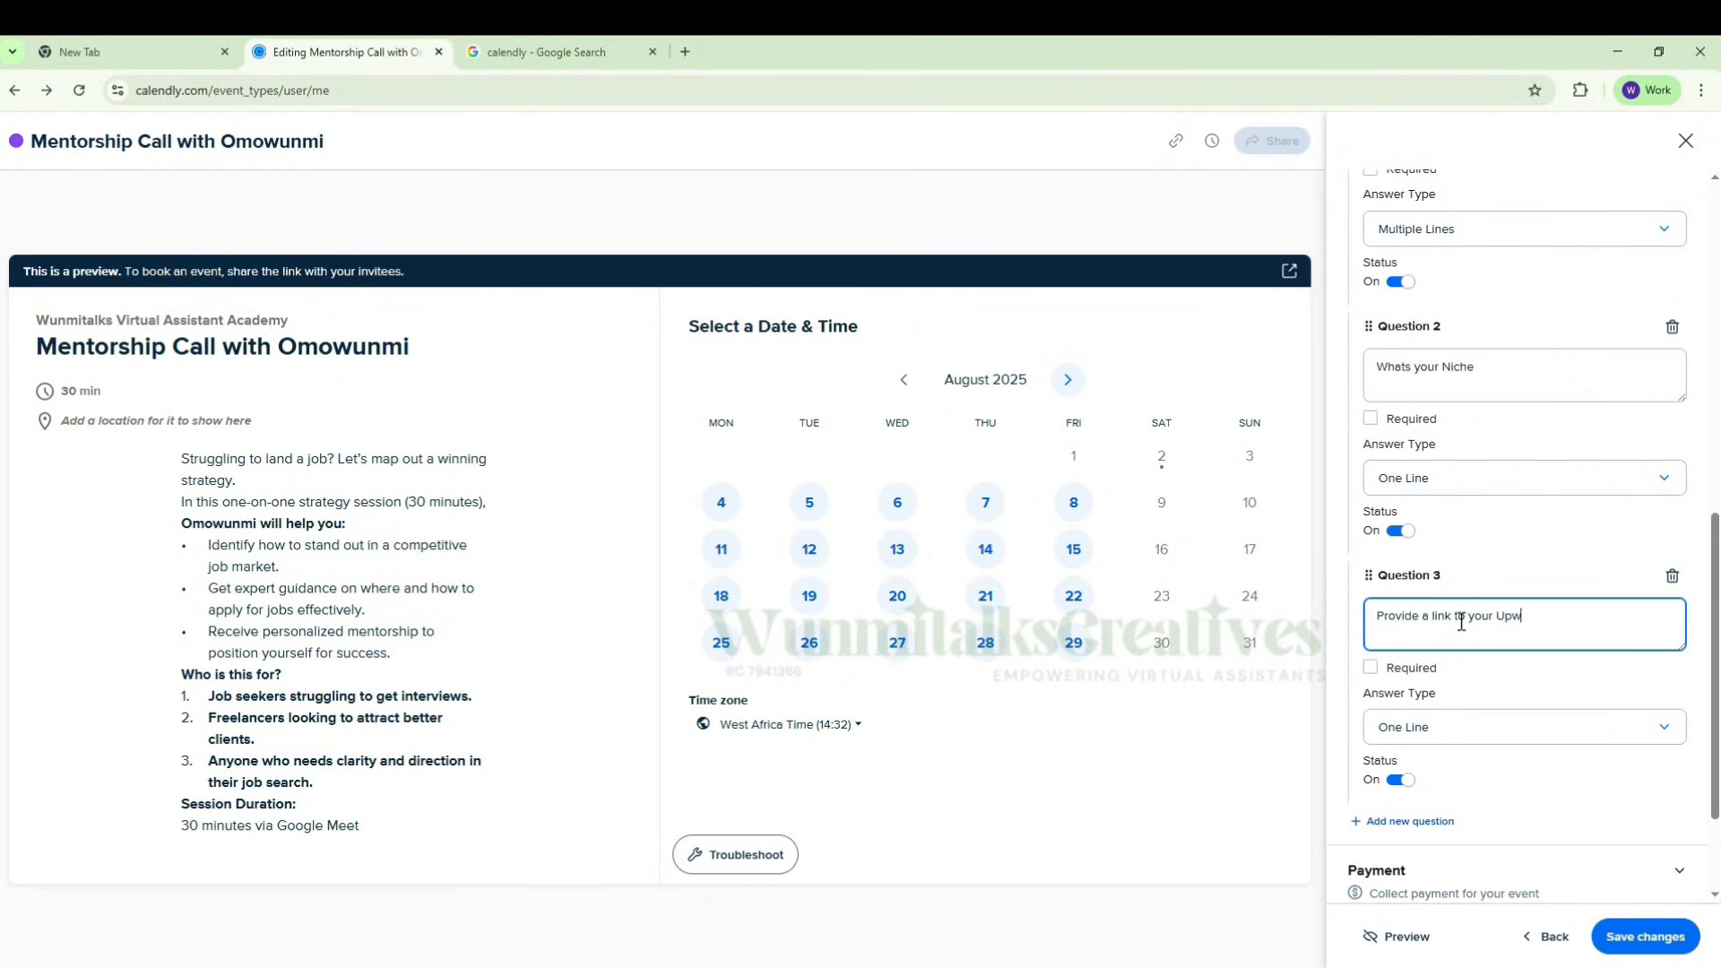
pyautogui.write('ork Profile, Linkedin profile and Portfolio')
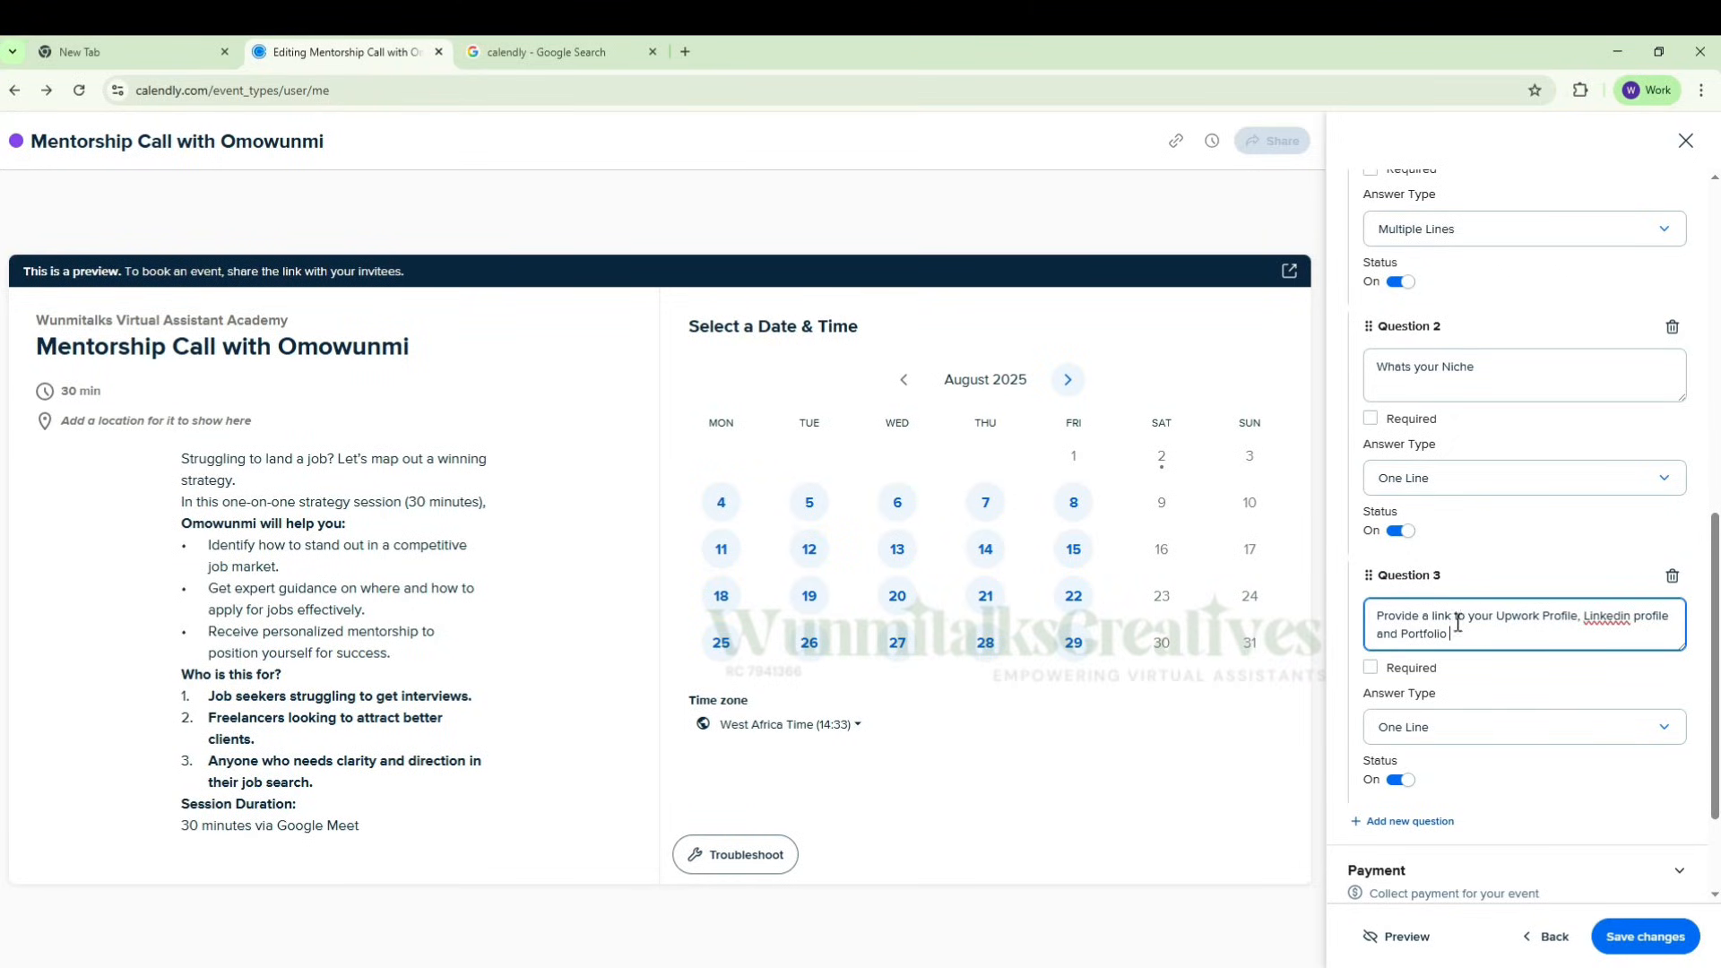
pyautogui.click(1377, 682)
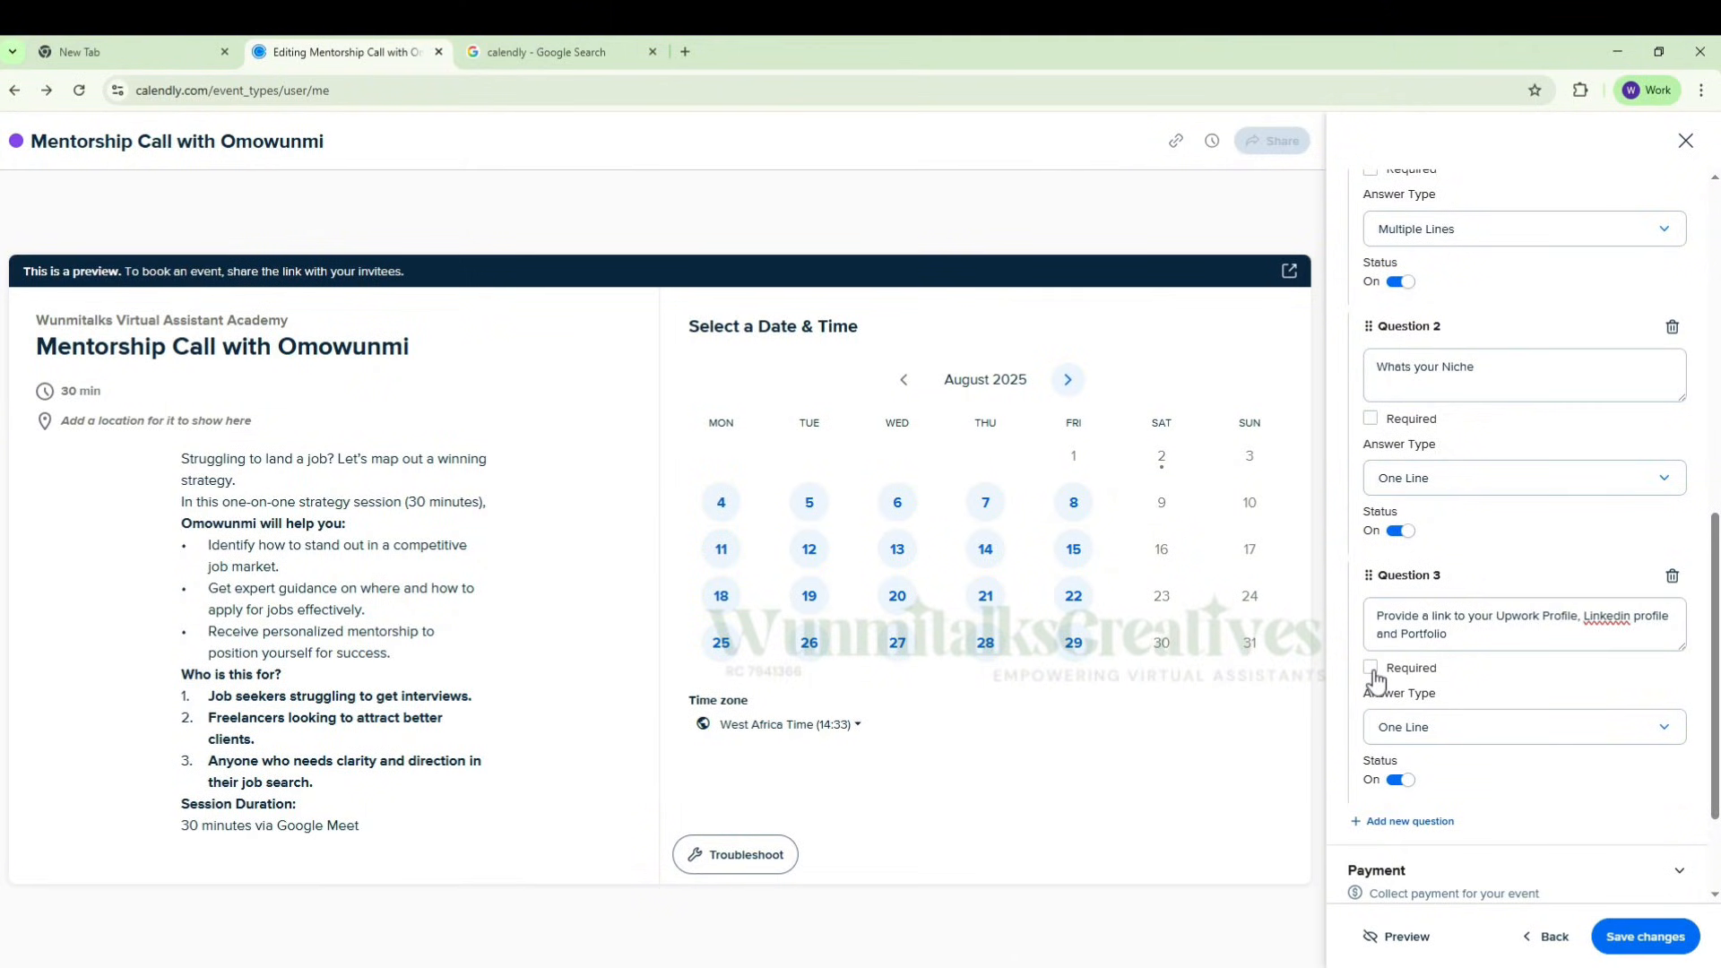
pyautogui.click(1371, 668)
# Step: Correct the third question's spelling to "LinkedIn" and insert ", CV" before "and Portfolio"
pyautogui.rightClick(1623, 625)
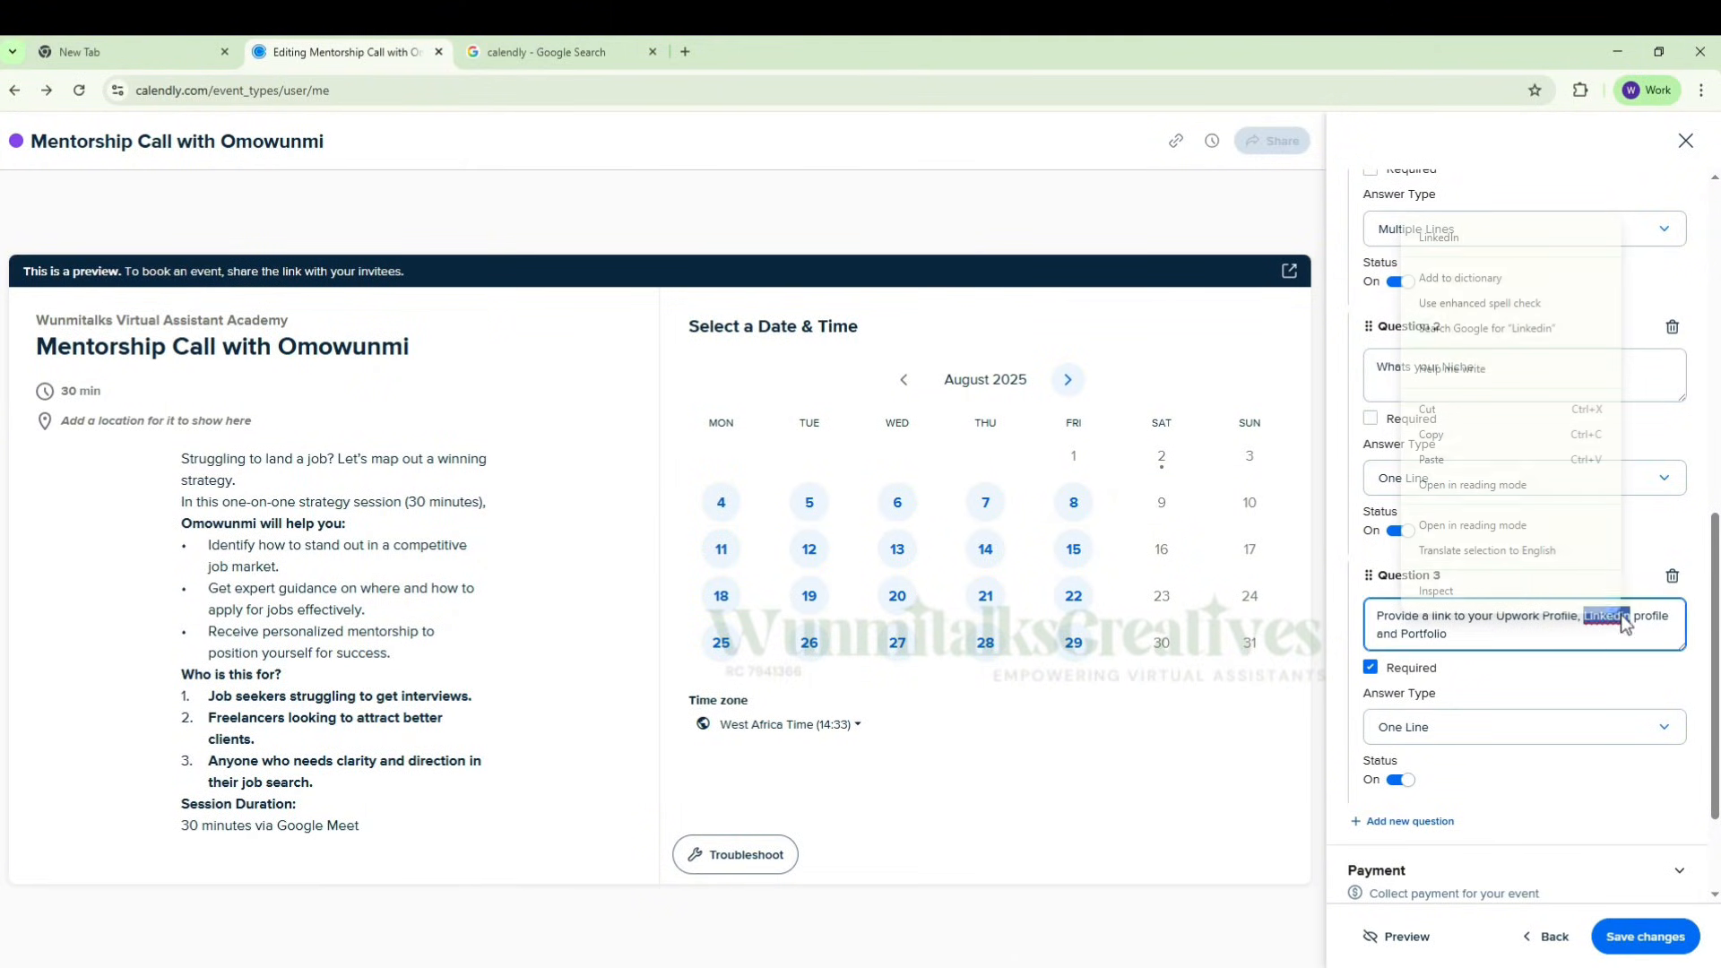
pyautogui.click(1495, 245)
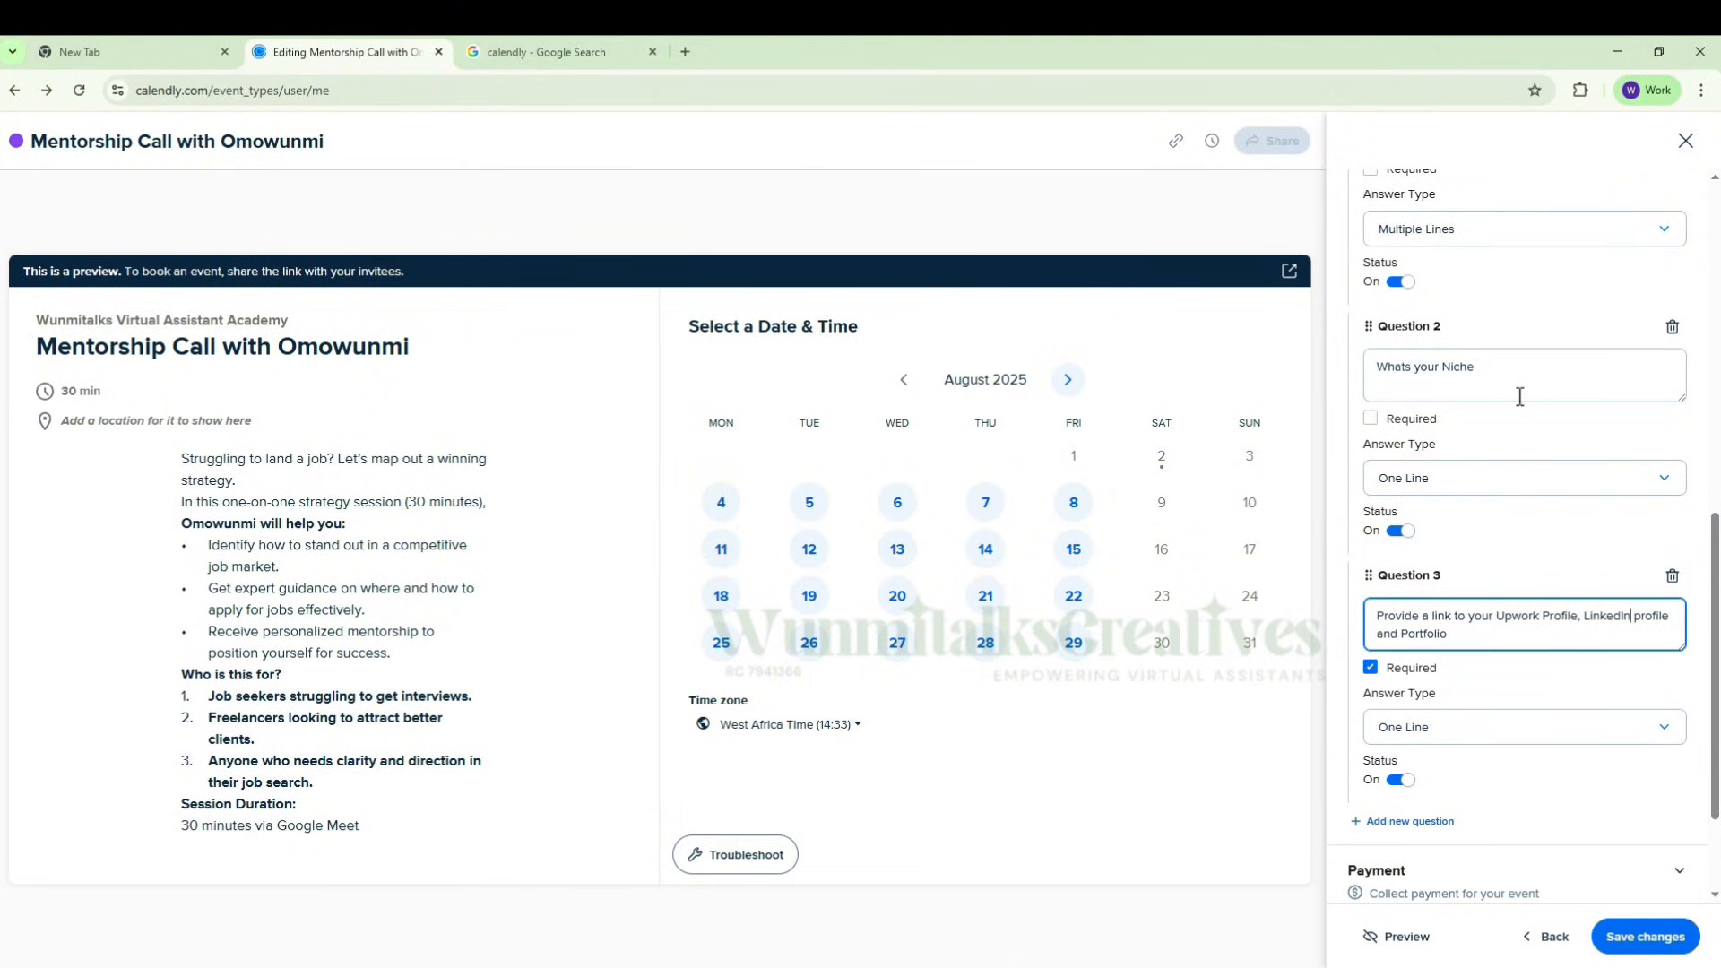
pyautogui.scroll(3, 1521, 397)
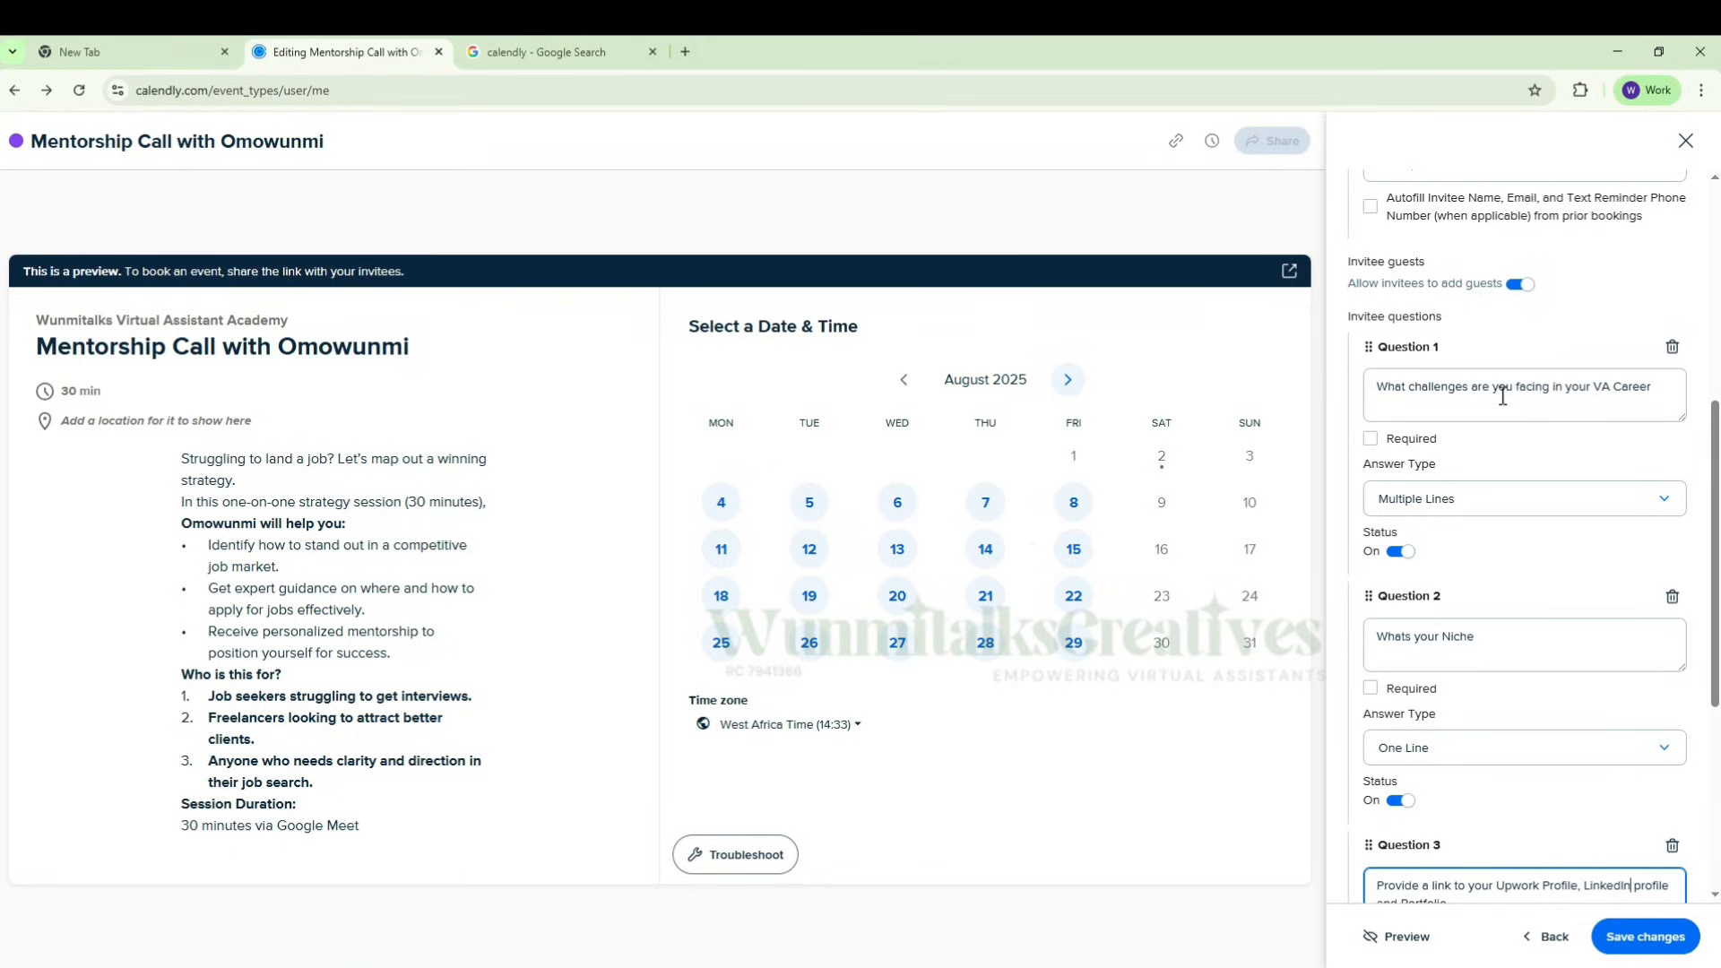
pyautogui.scroll(-4, 1502, 396)
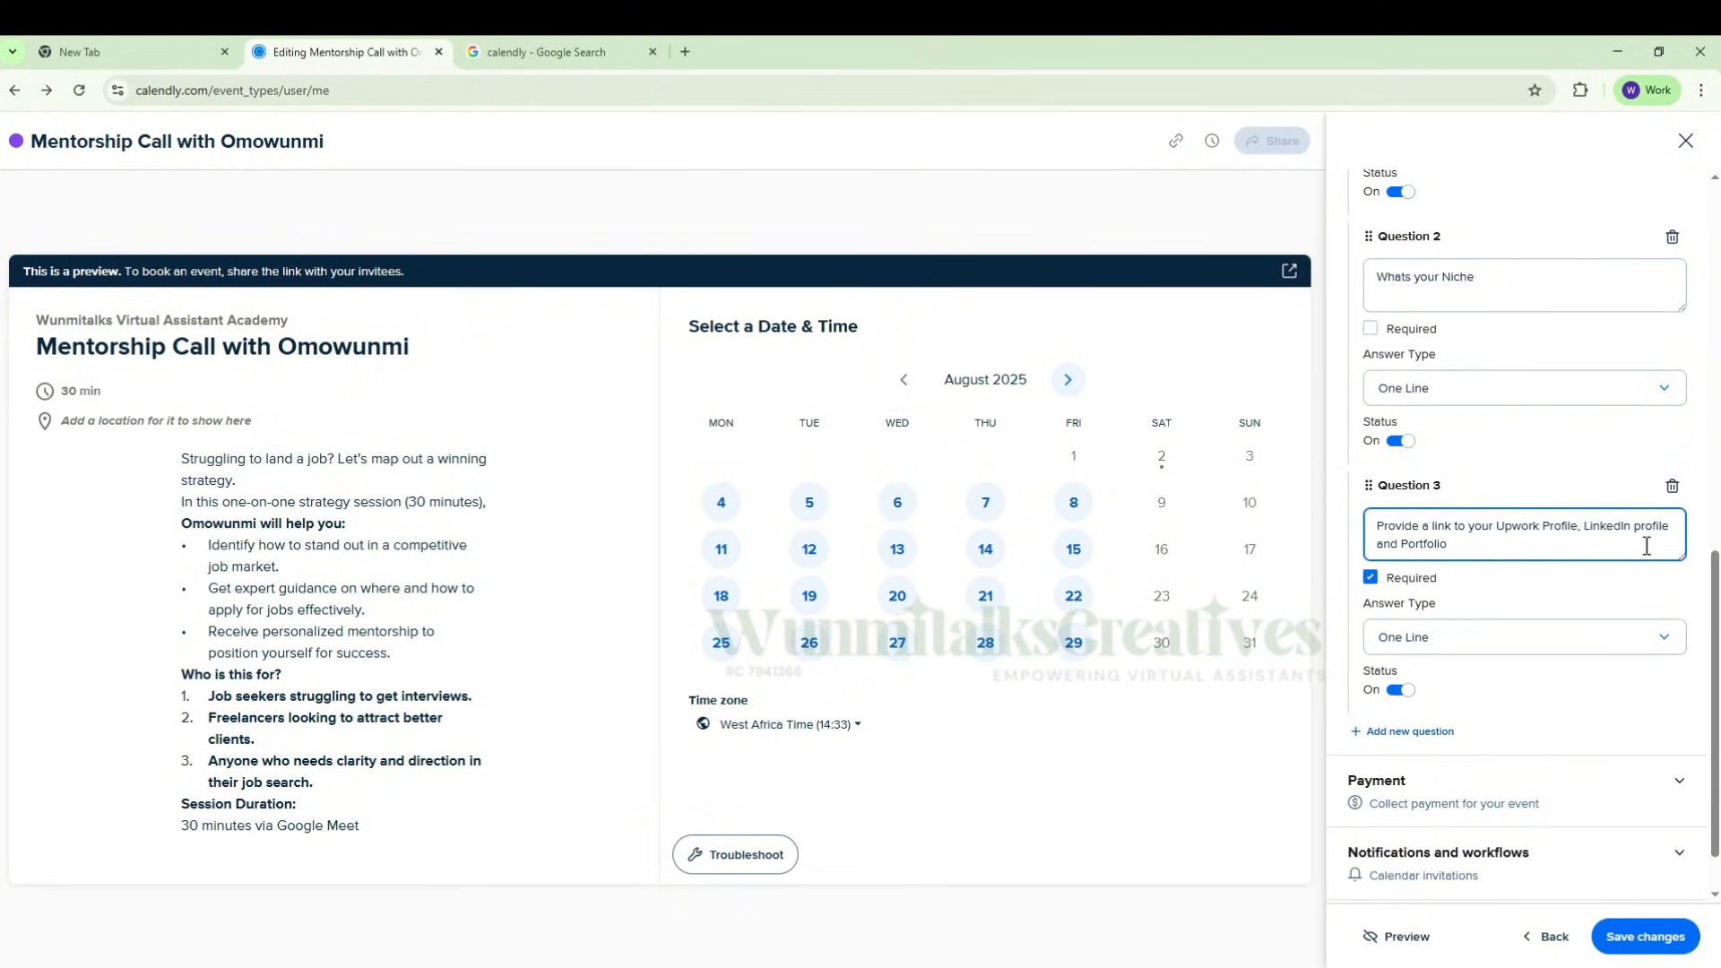
pyautogui.write(', CV')
# Step: Expand the event type's notifications and workflows settings and open the email reminders for editing
pyautogui.scroll(-1, 1525, 604)
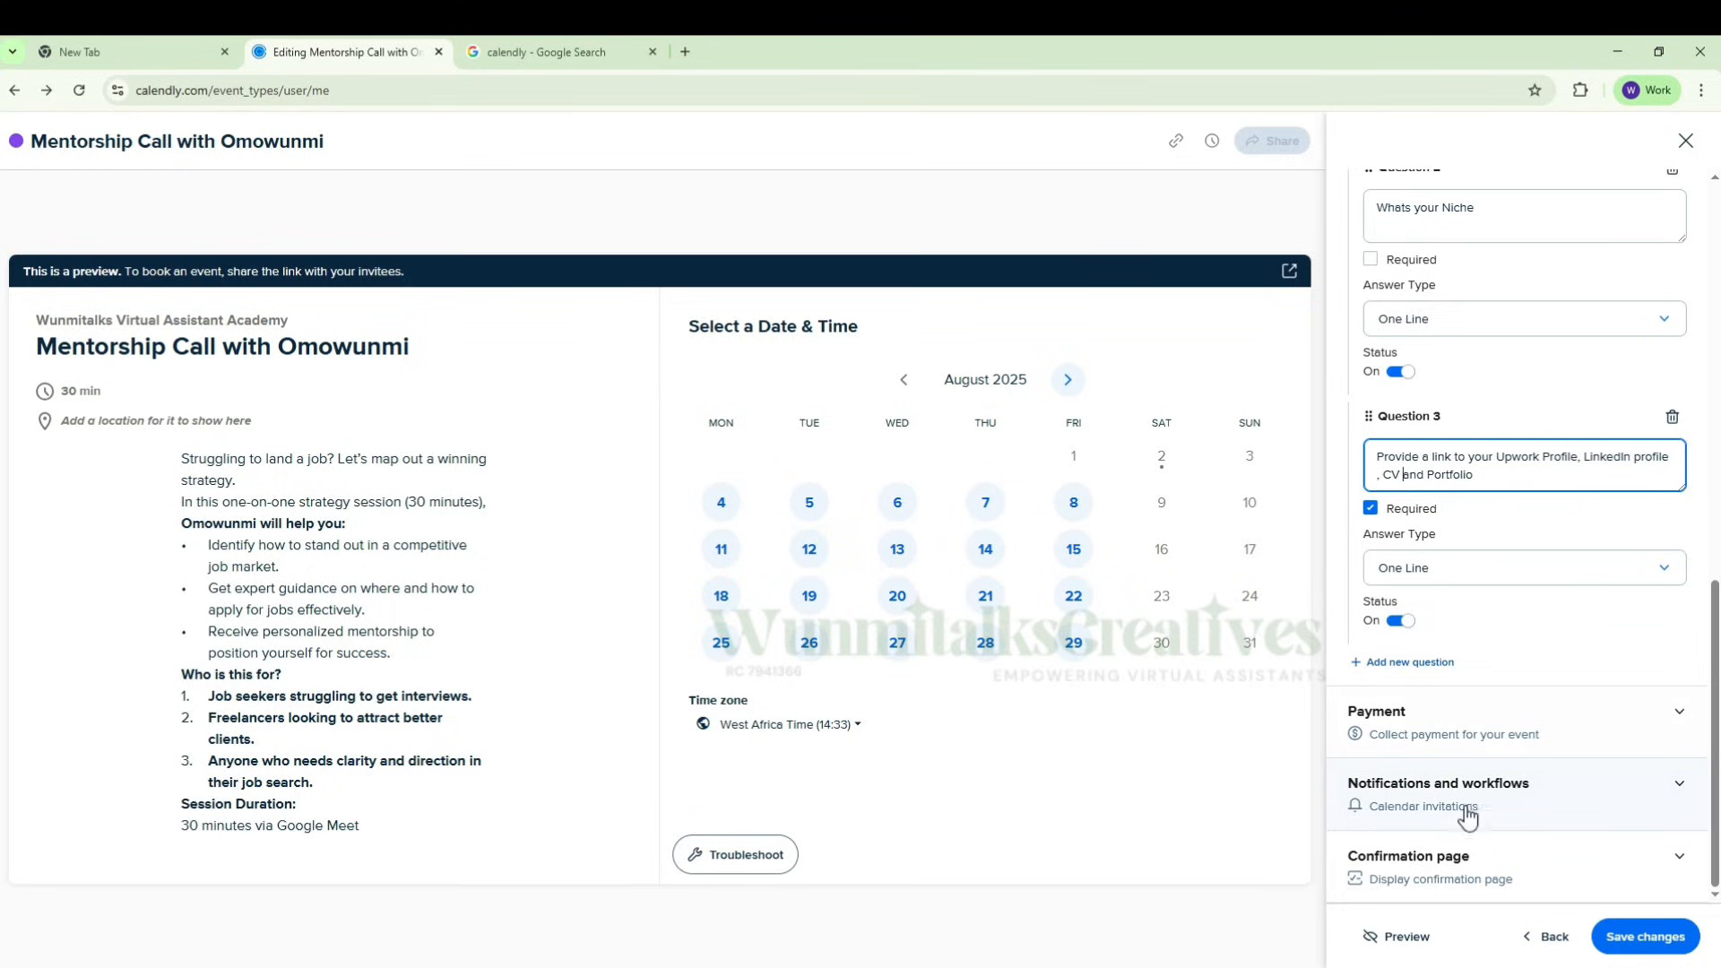
pyautogui.click(1679, 860)
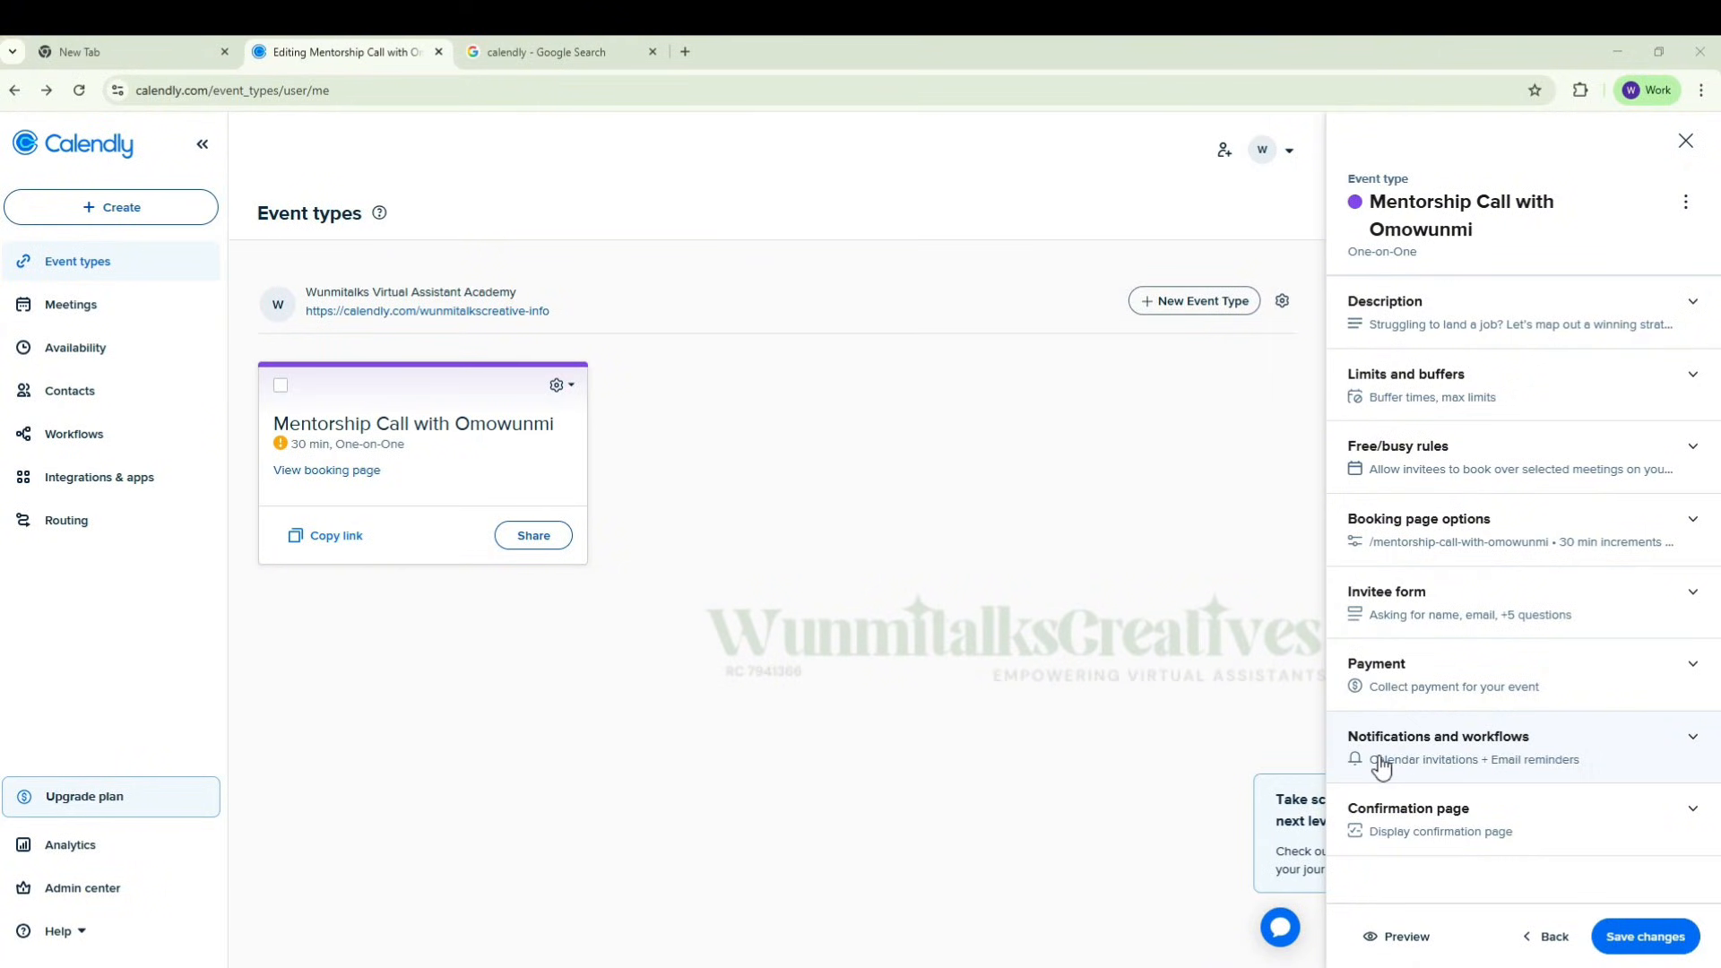
pyautogui.click(1692, 738)
pyautogui.scroll(-3, 1583, 711)
pyautogui.scroll(-2, 1585, 710)
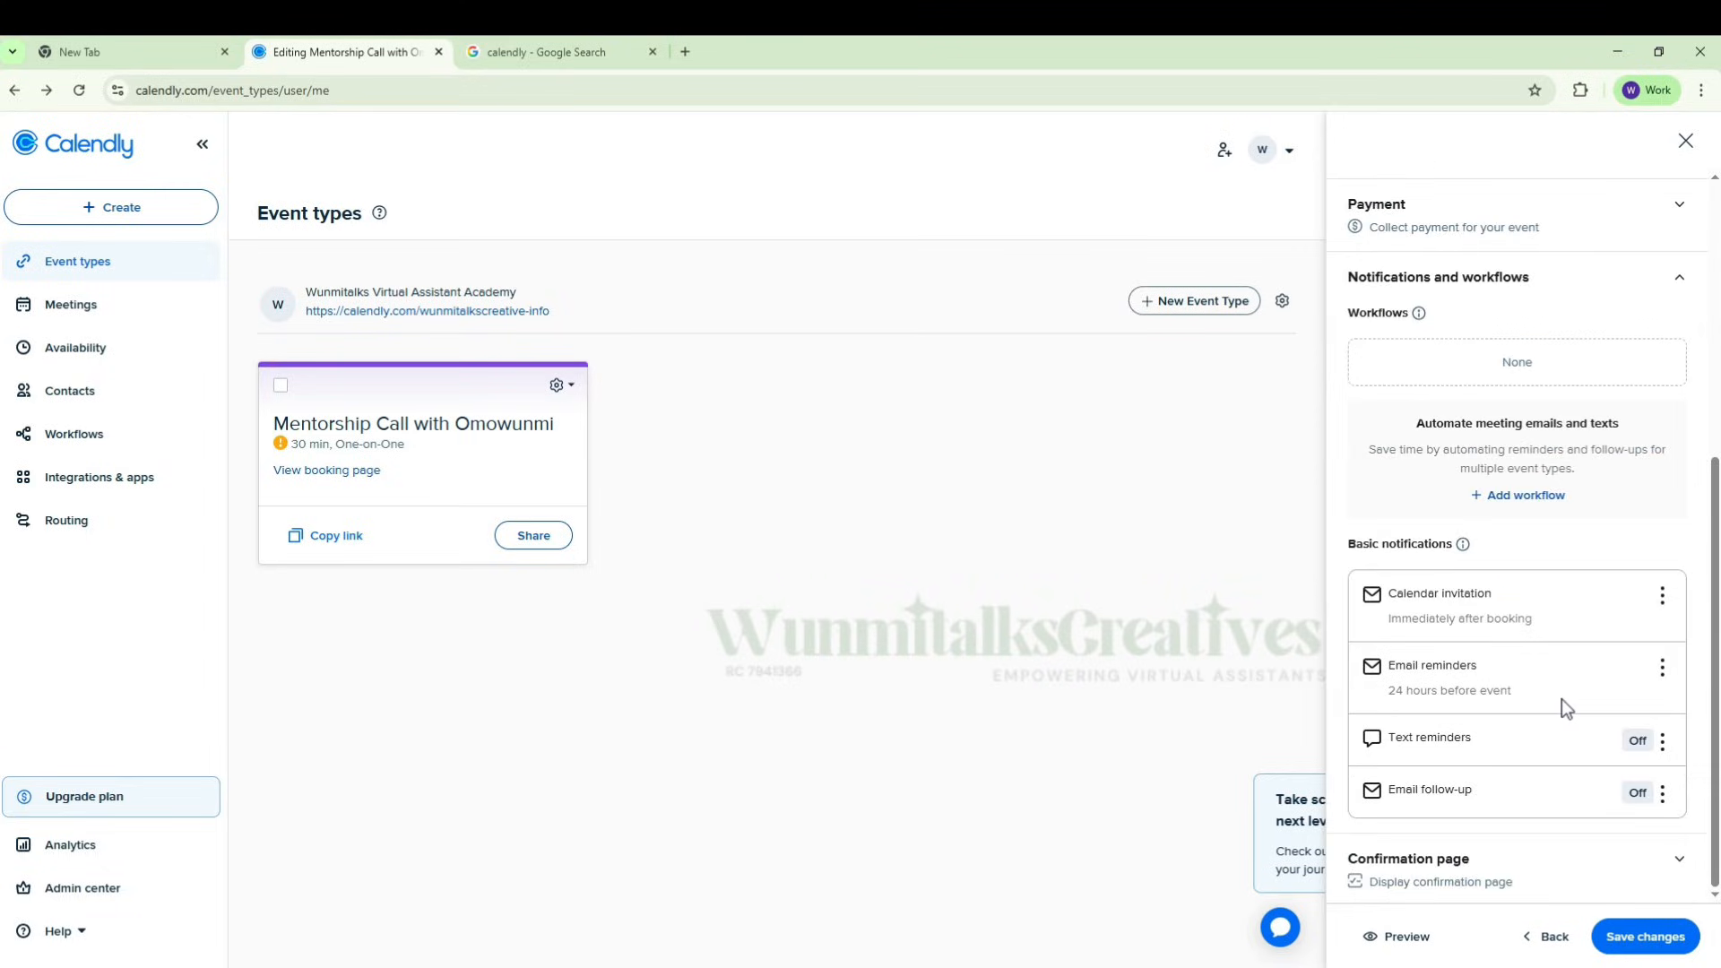
pyautogui.click(1663, 669)
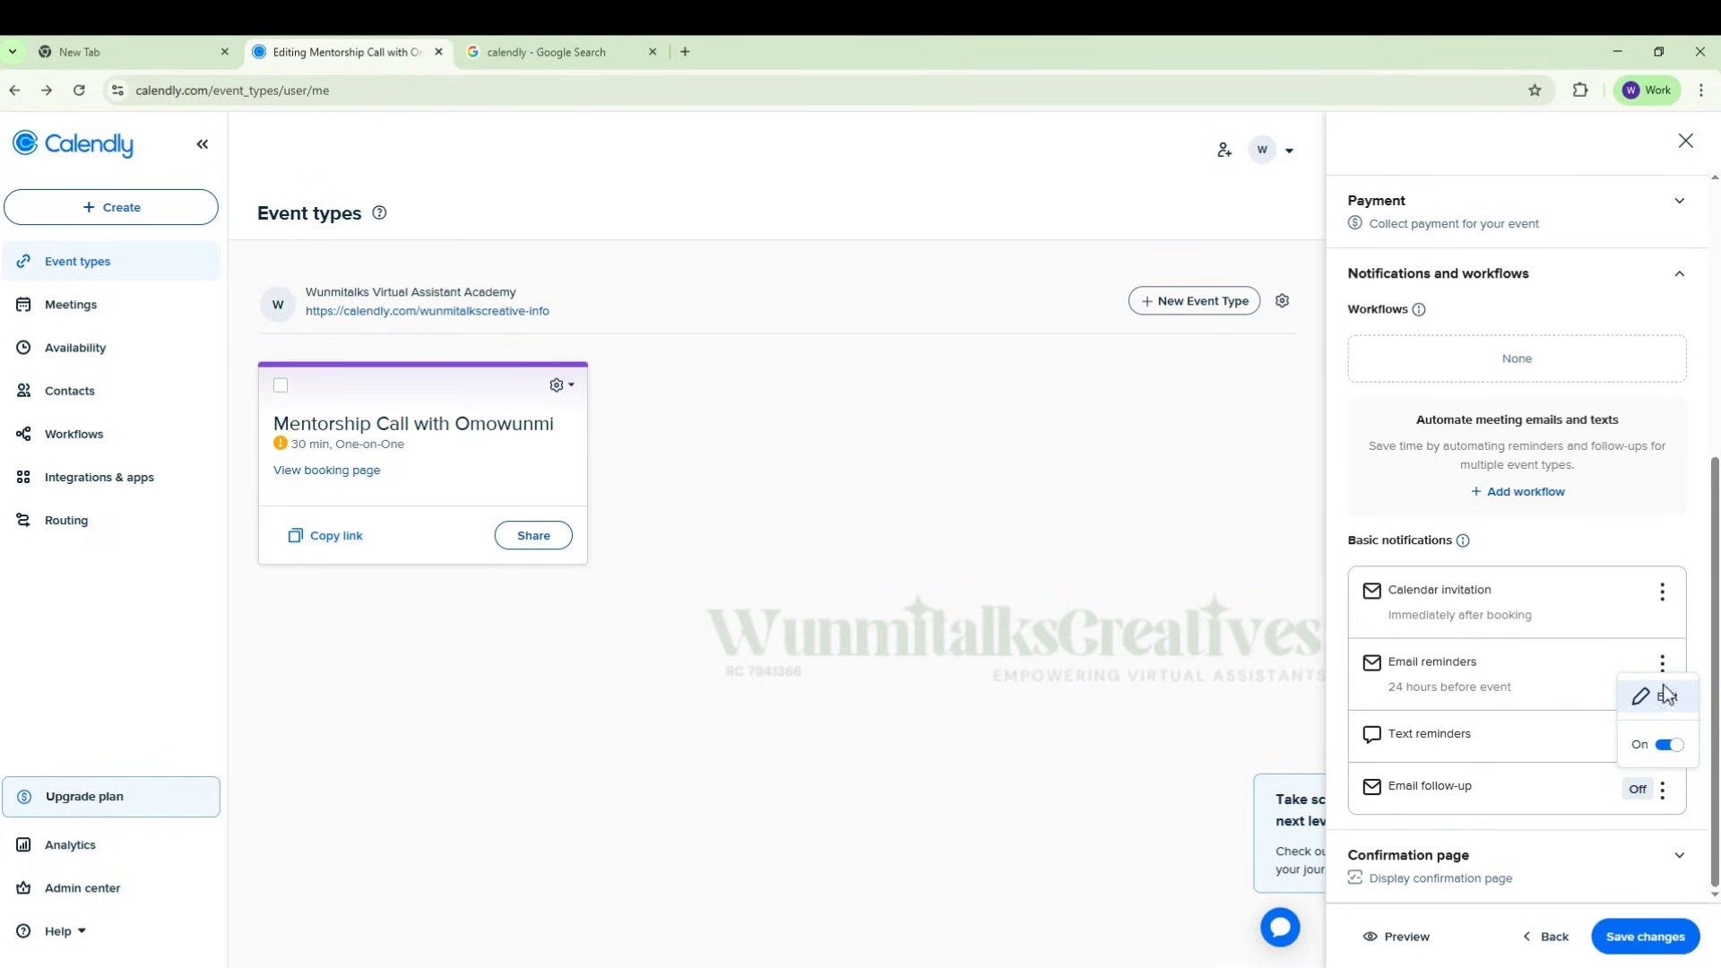
pyautogui.click(1656, 708)
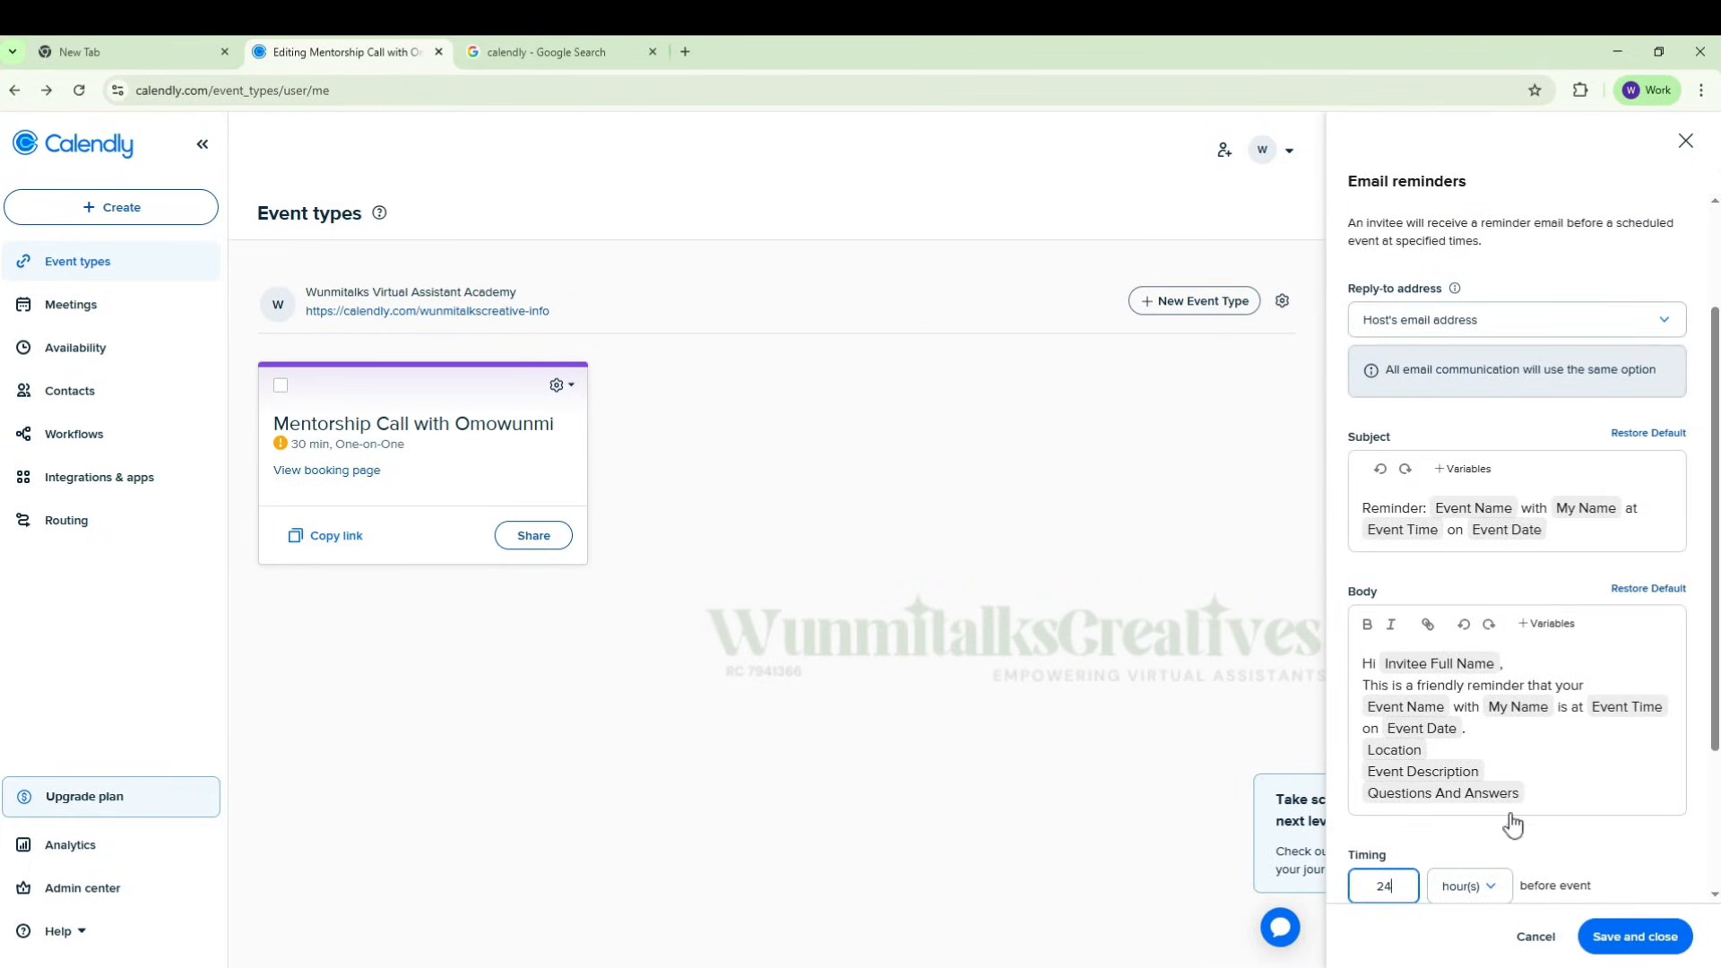
# Step: Add a second email reminder timed 30 minutes before the event
pyautogui.scroll(-4, 1569, 821)
pyautogui.scroll(-1, 1569, 821)
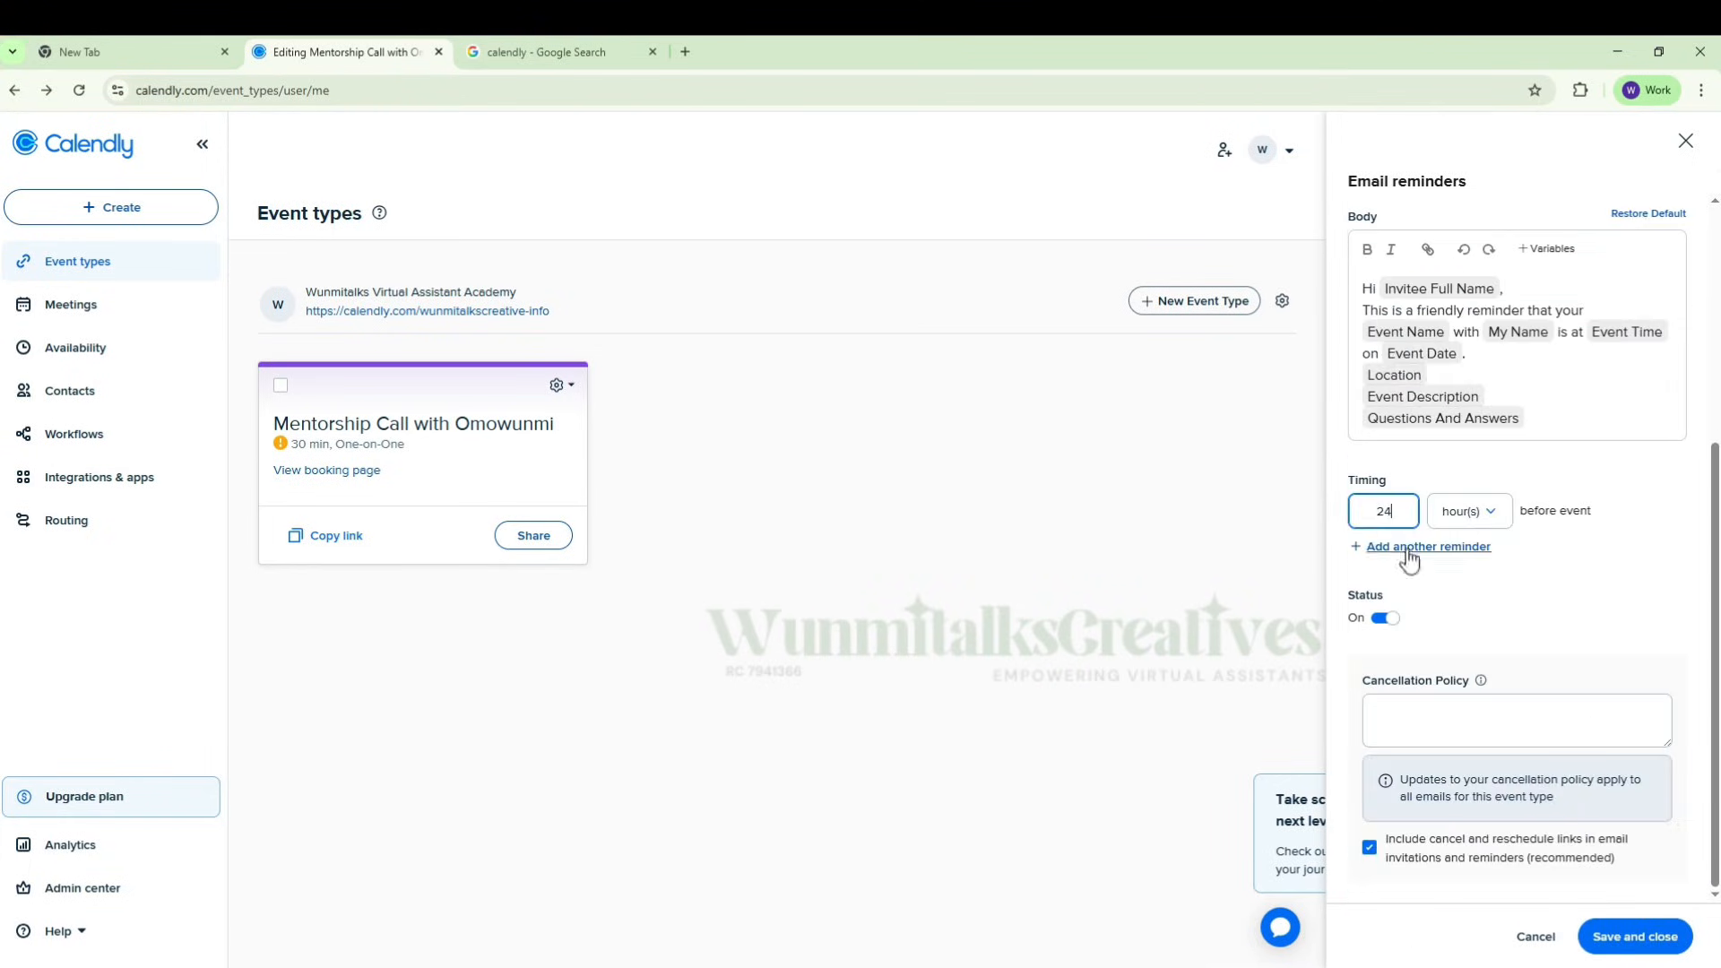
pyautogui.click(1481, 549)
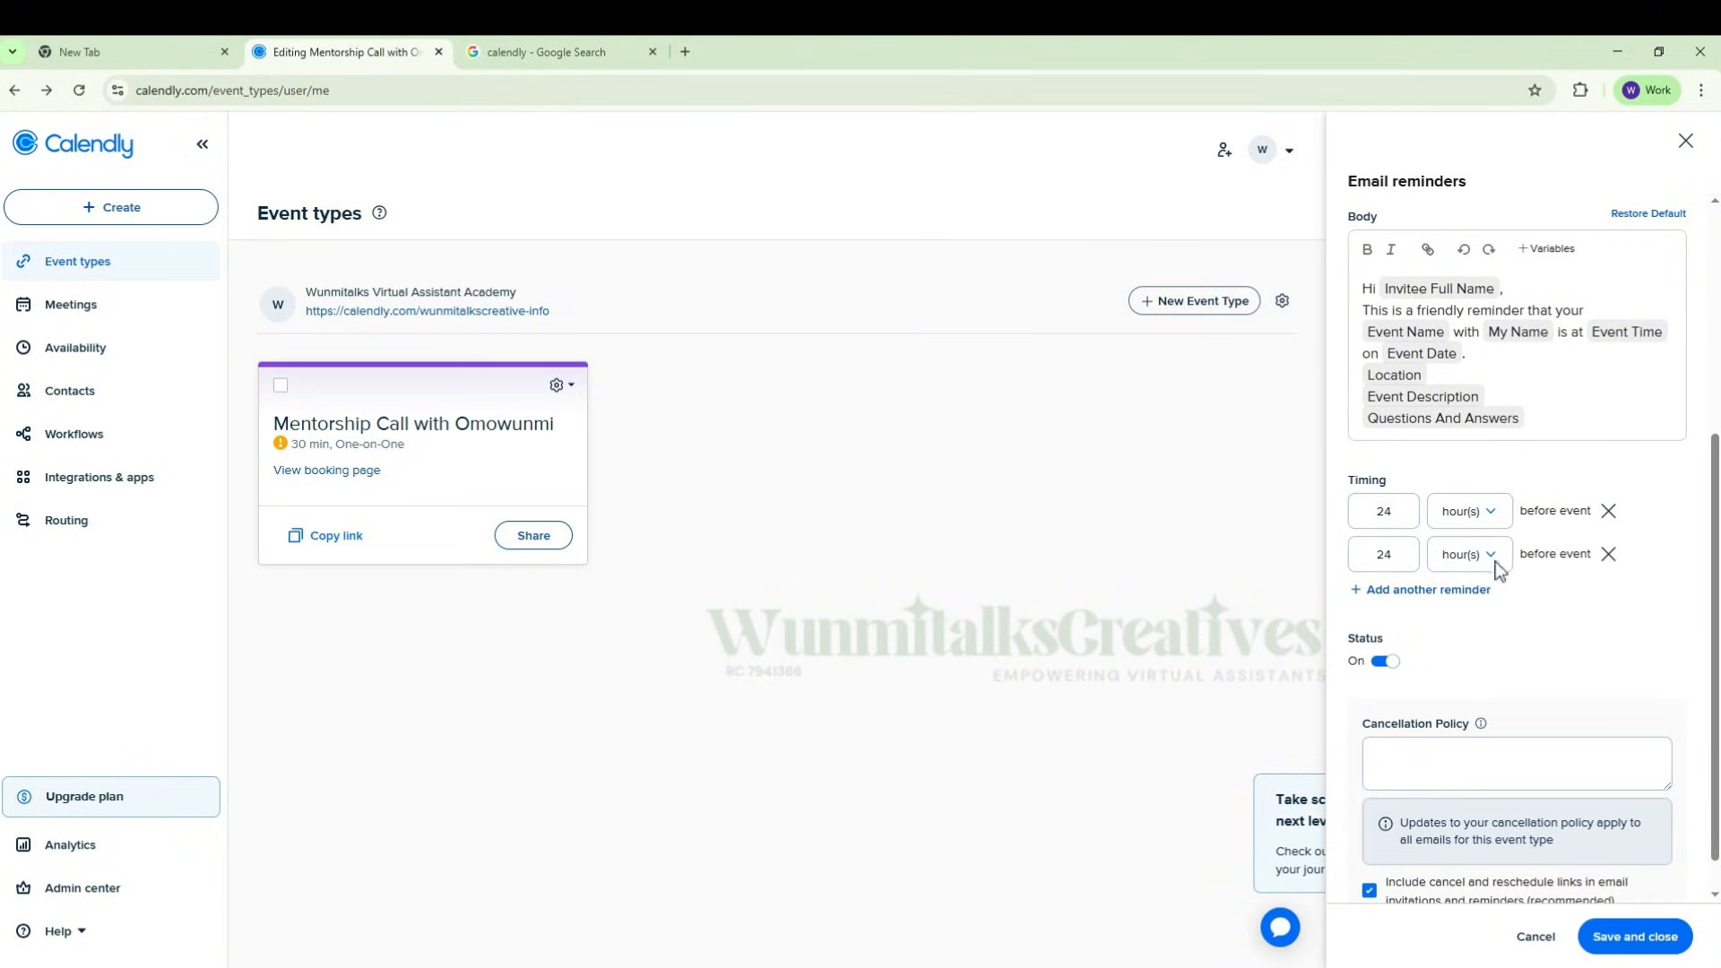
pyautogui.click(1496, 565)
pyautogui.click(1481, 665)
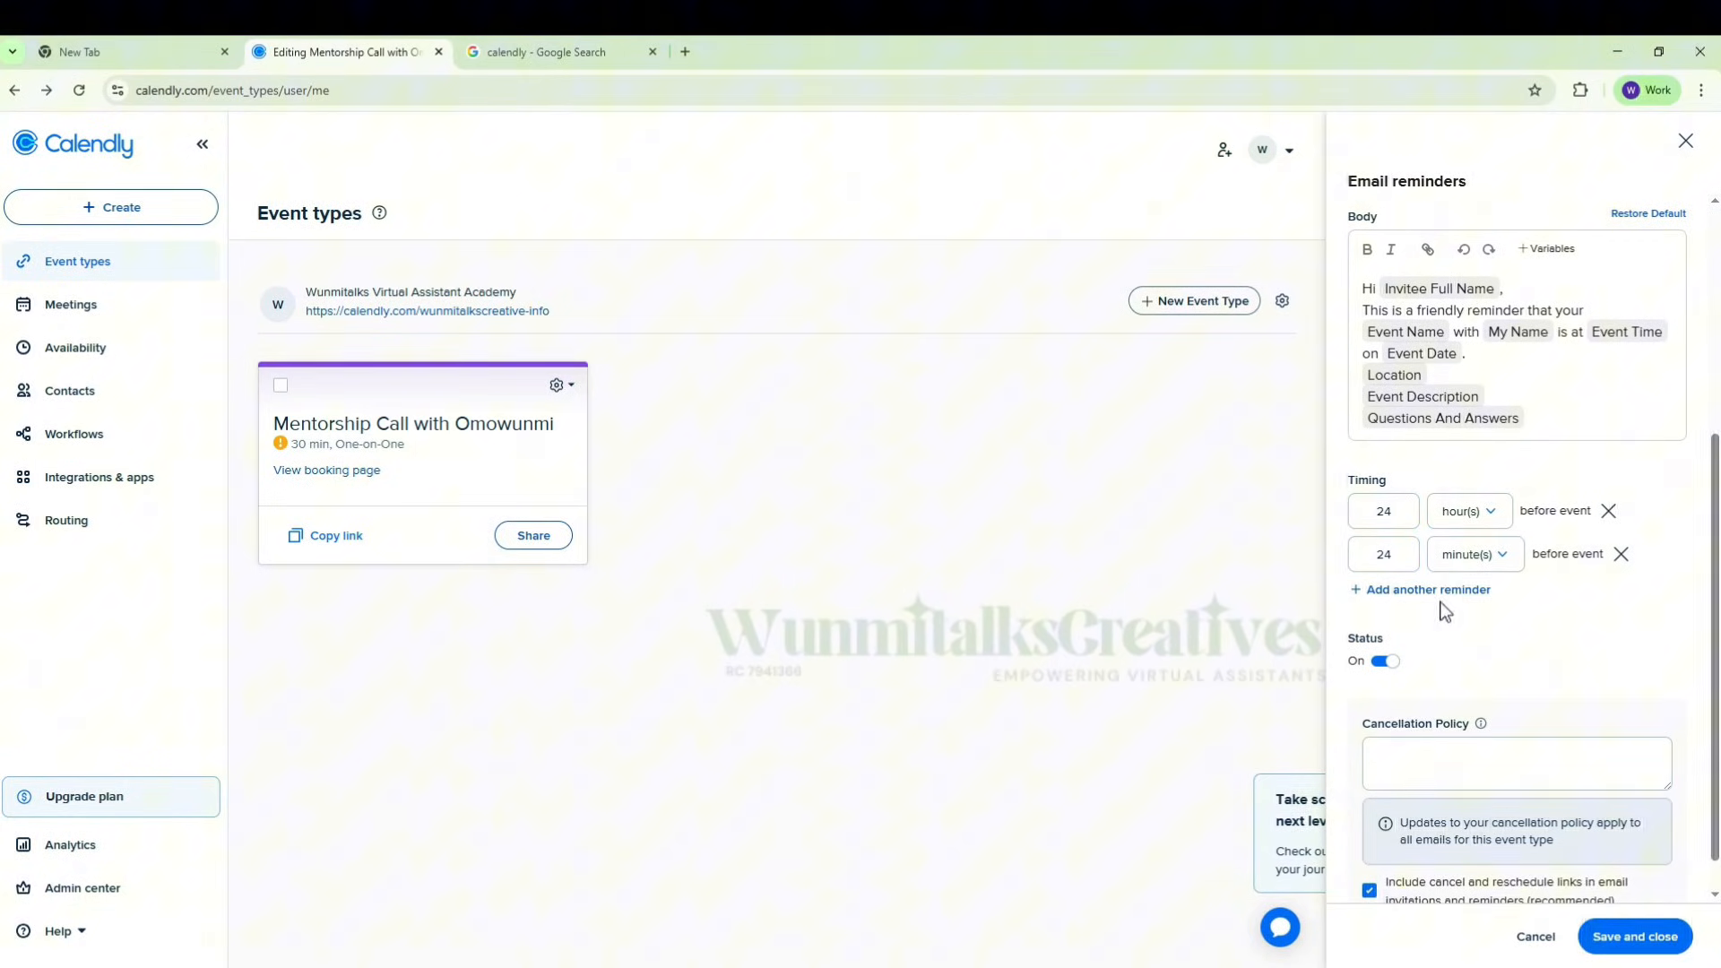
pyautogui.doubleClick(1407, 556)
pyautogui.write('30')
# Step: Check the cancellation policy field, then save the email reminders and the event type's changes
pyautogui.scroll(-1, 1517, 728)
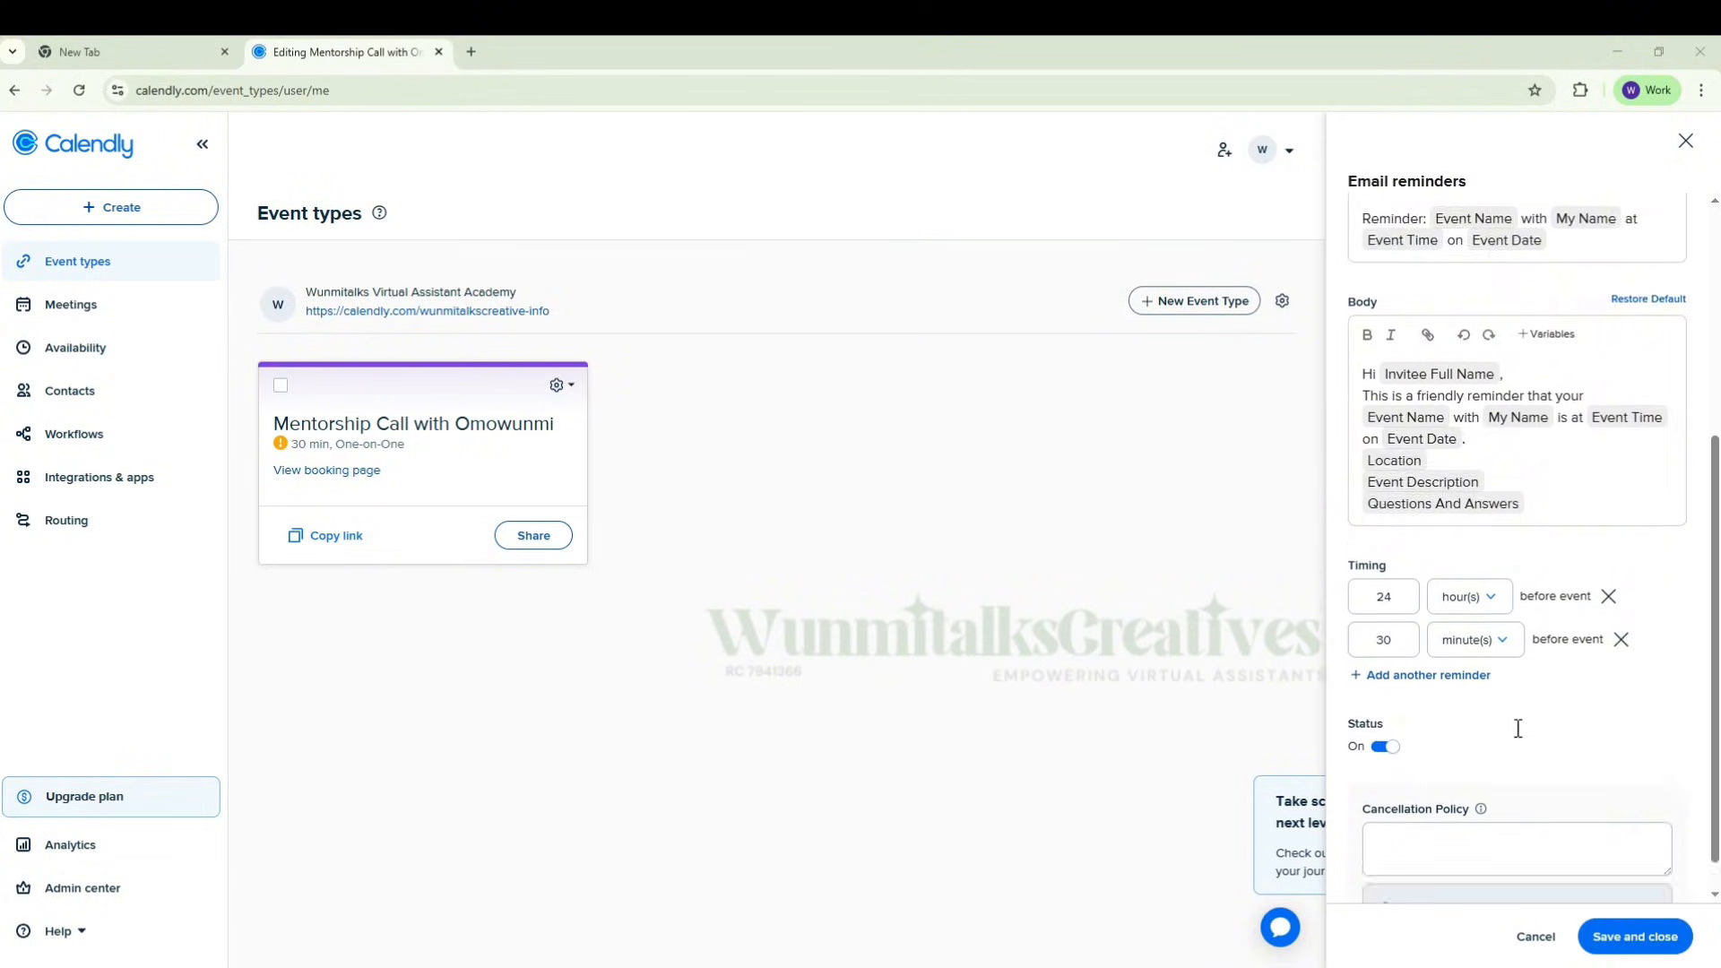
pyautogui.scroll(-1, 1518, 727)
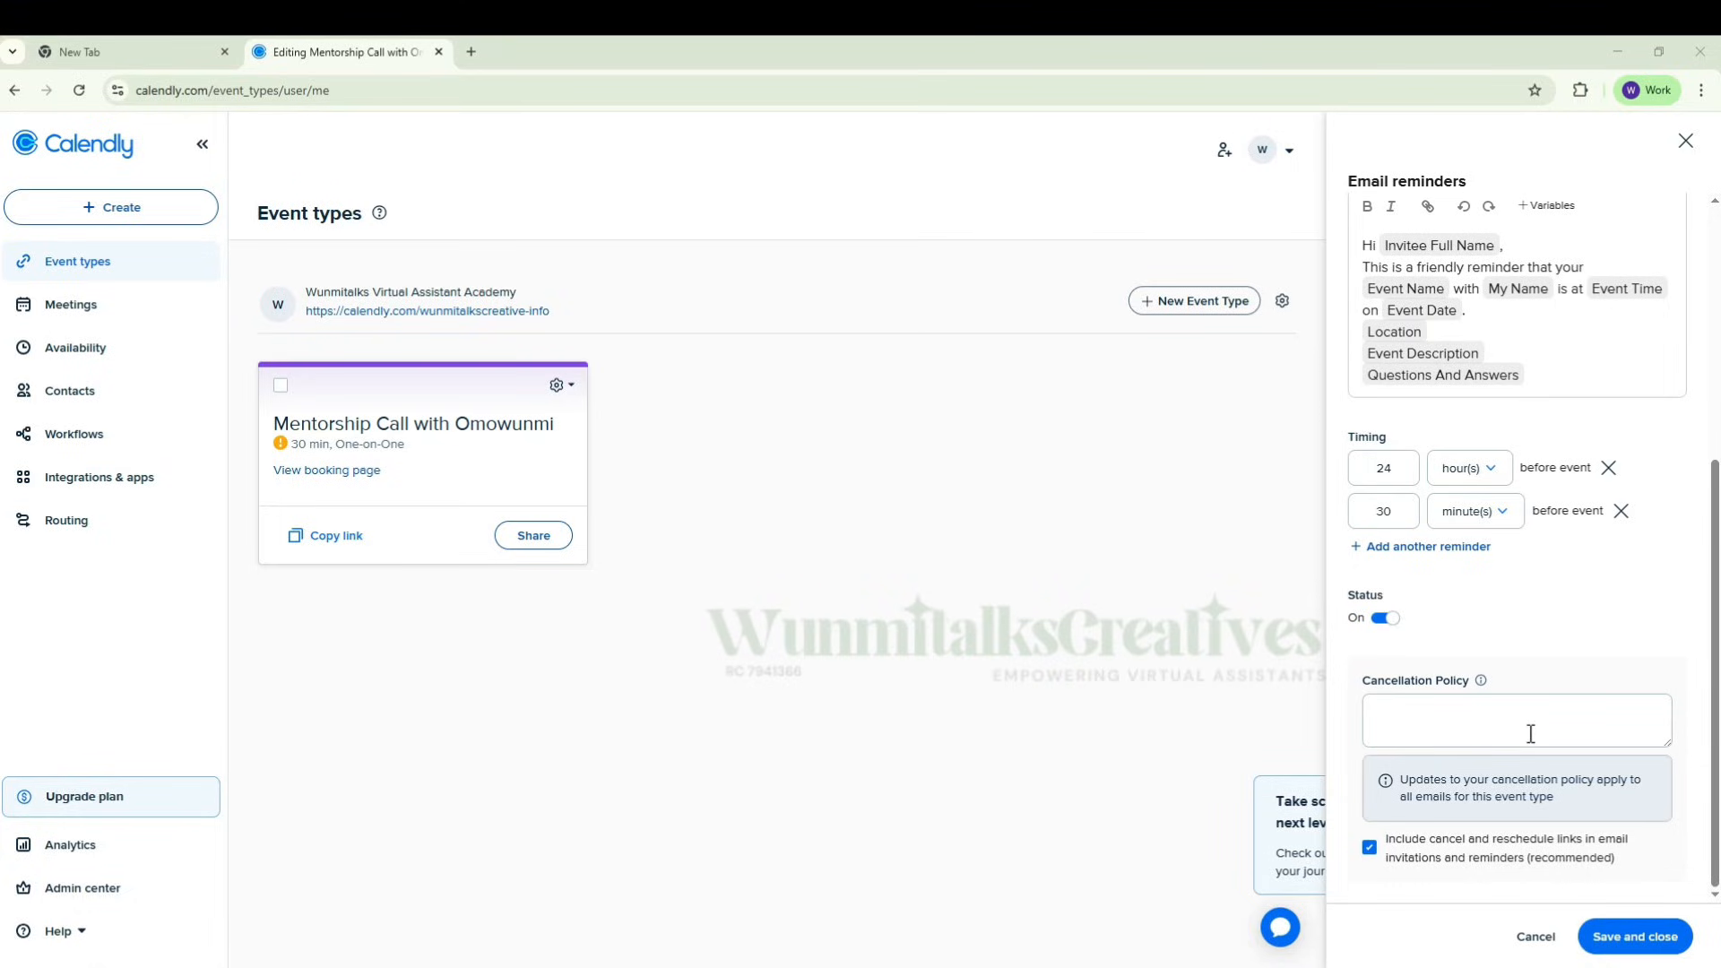
pyautogui.click(1468, 706)
pyautogui.click(1629, 932)
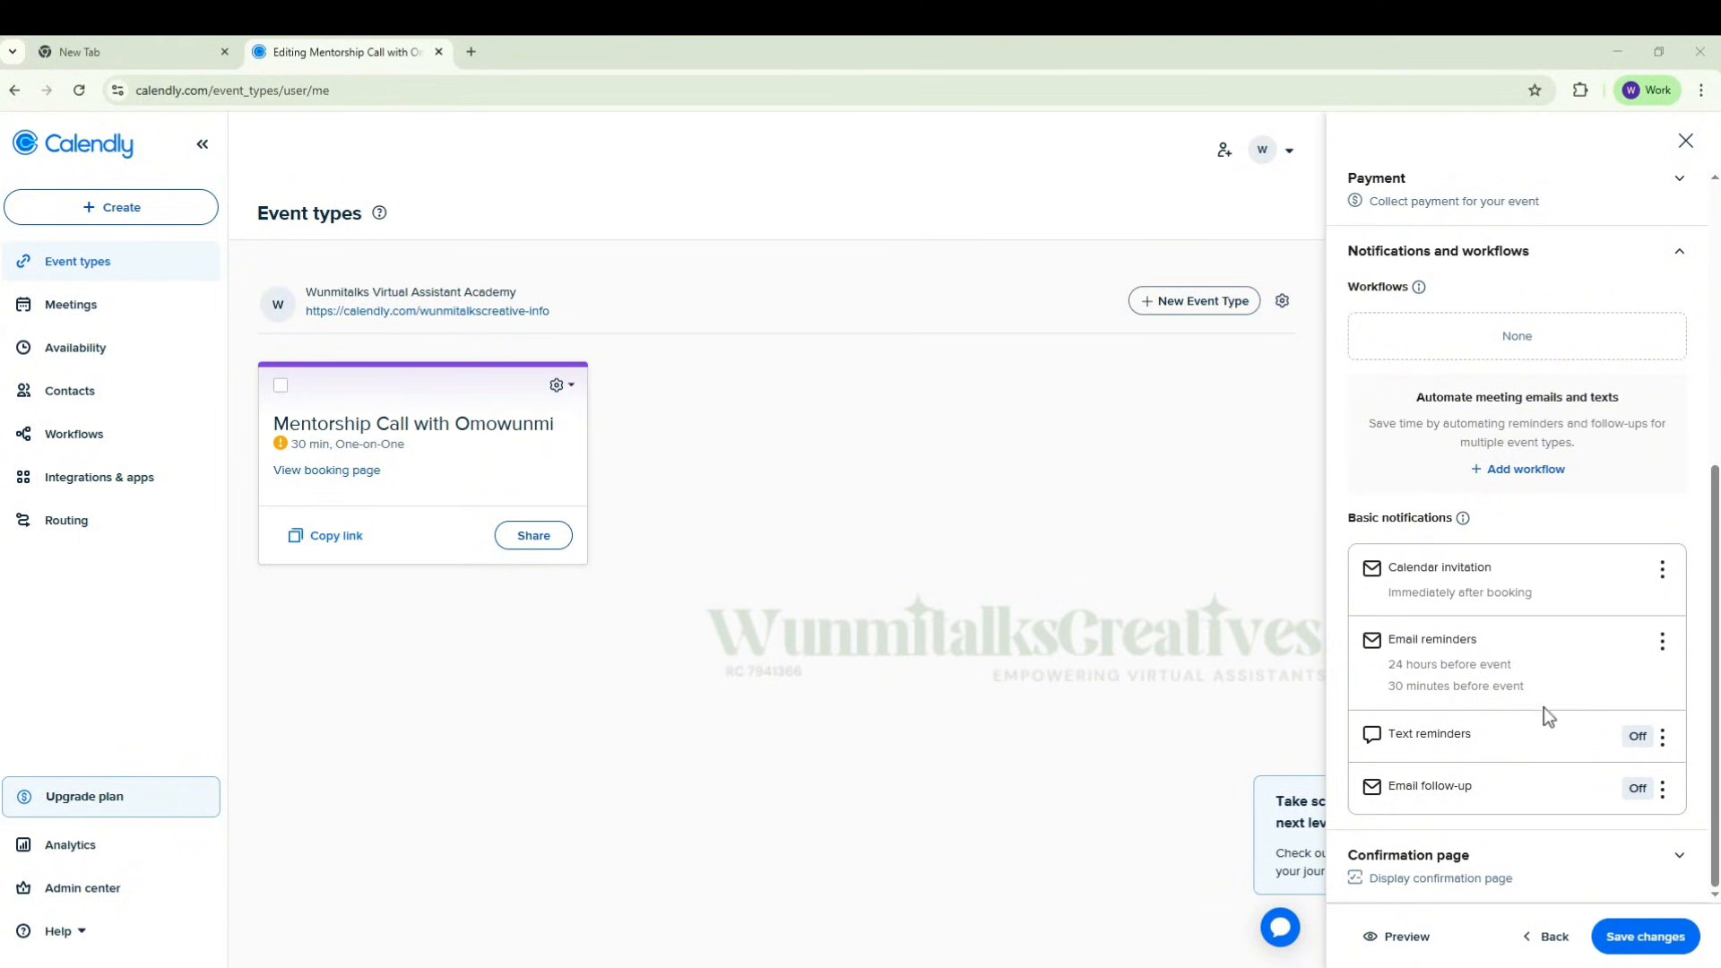
pyautogui.click(1630, 944)
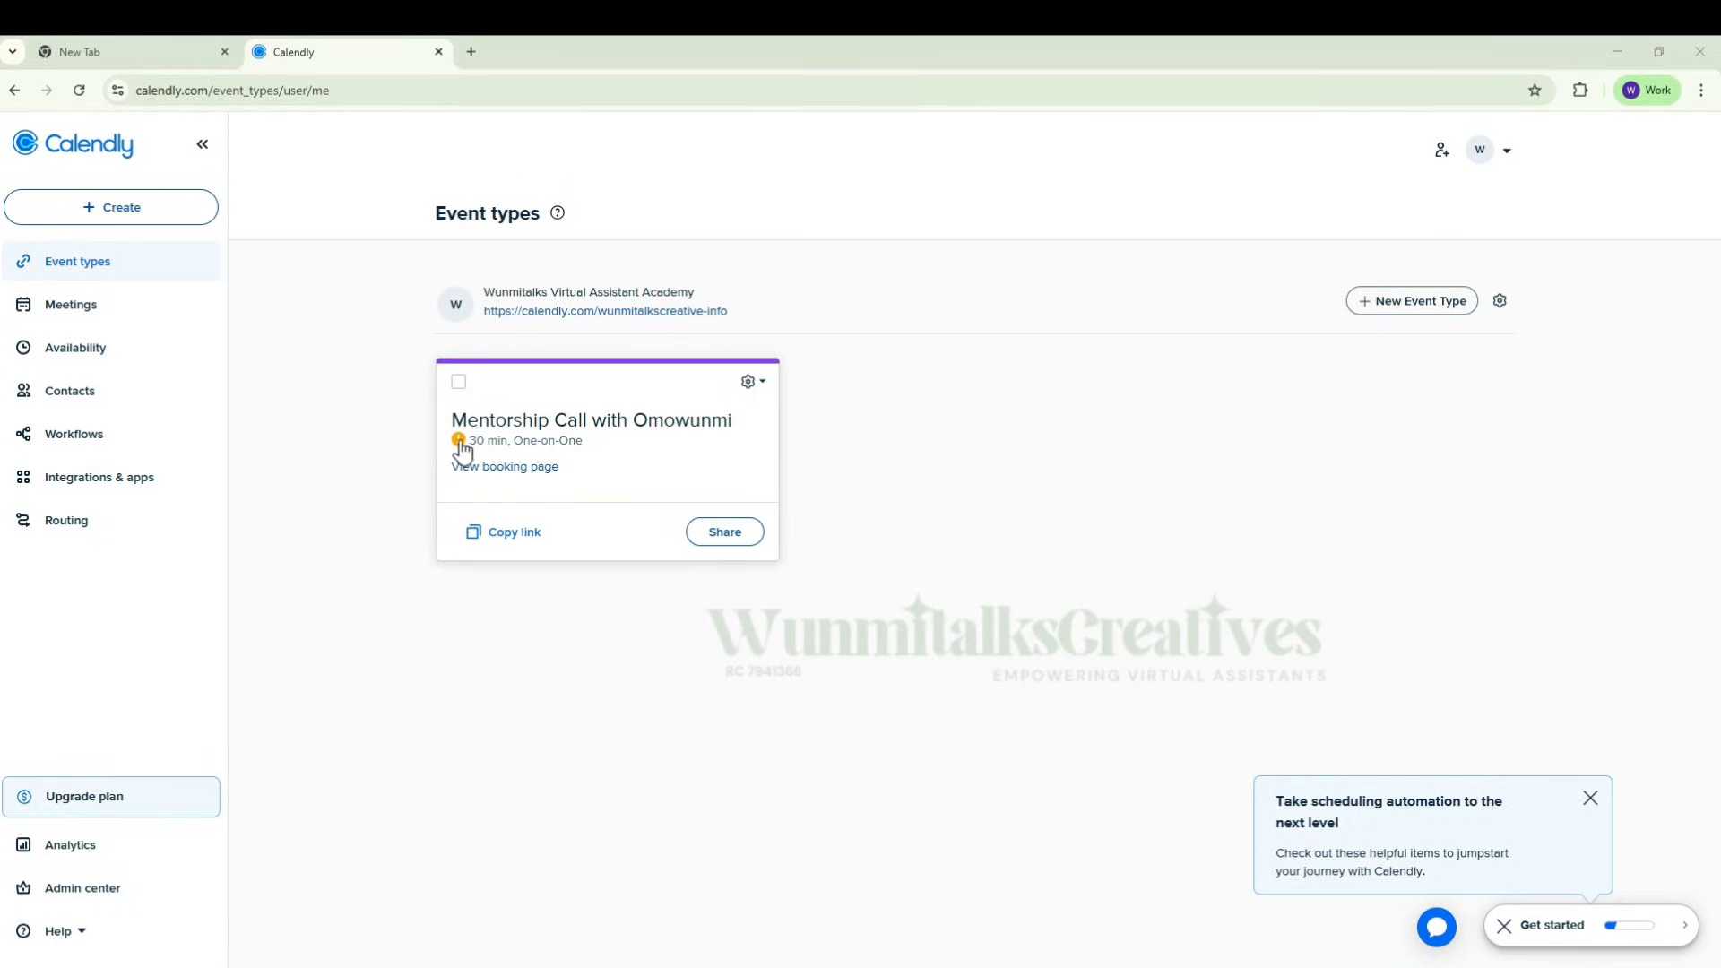
# Step: Set the mentorship call event type's location to Google Meet, save the changes and dismiss the Google account connection prompt
pyautogui.moveTo(459, 449)
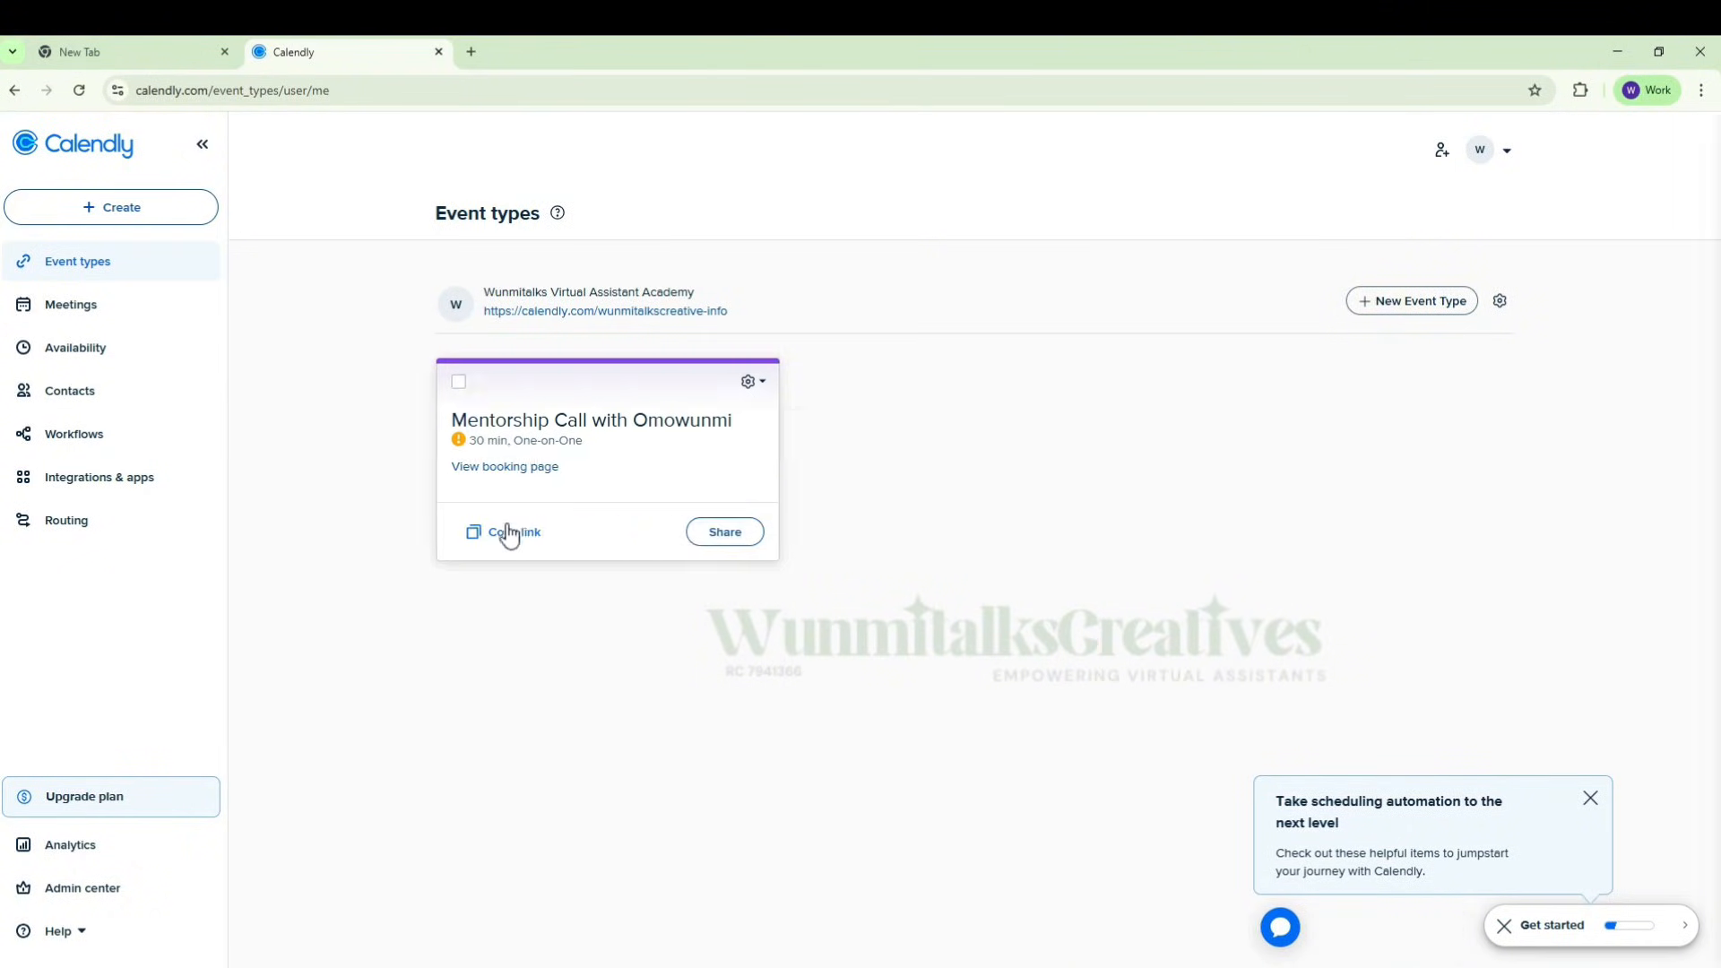
pyautogui.click(505, 536)
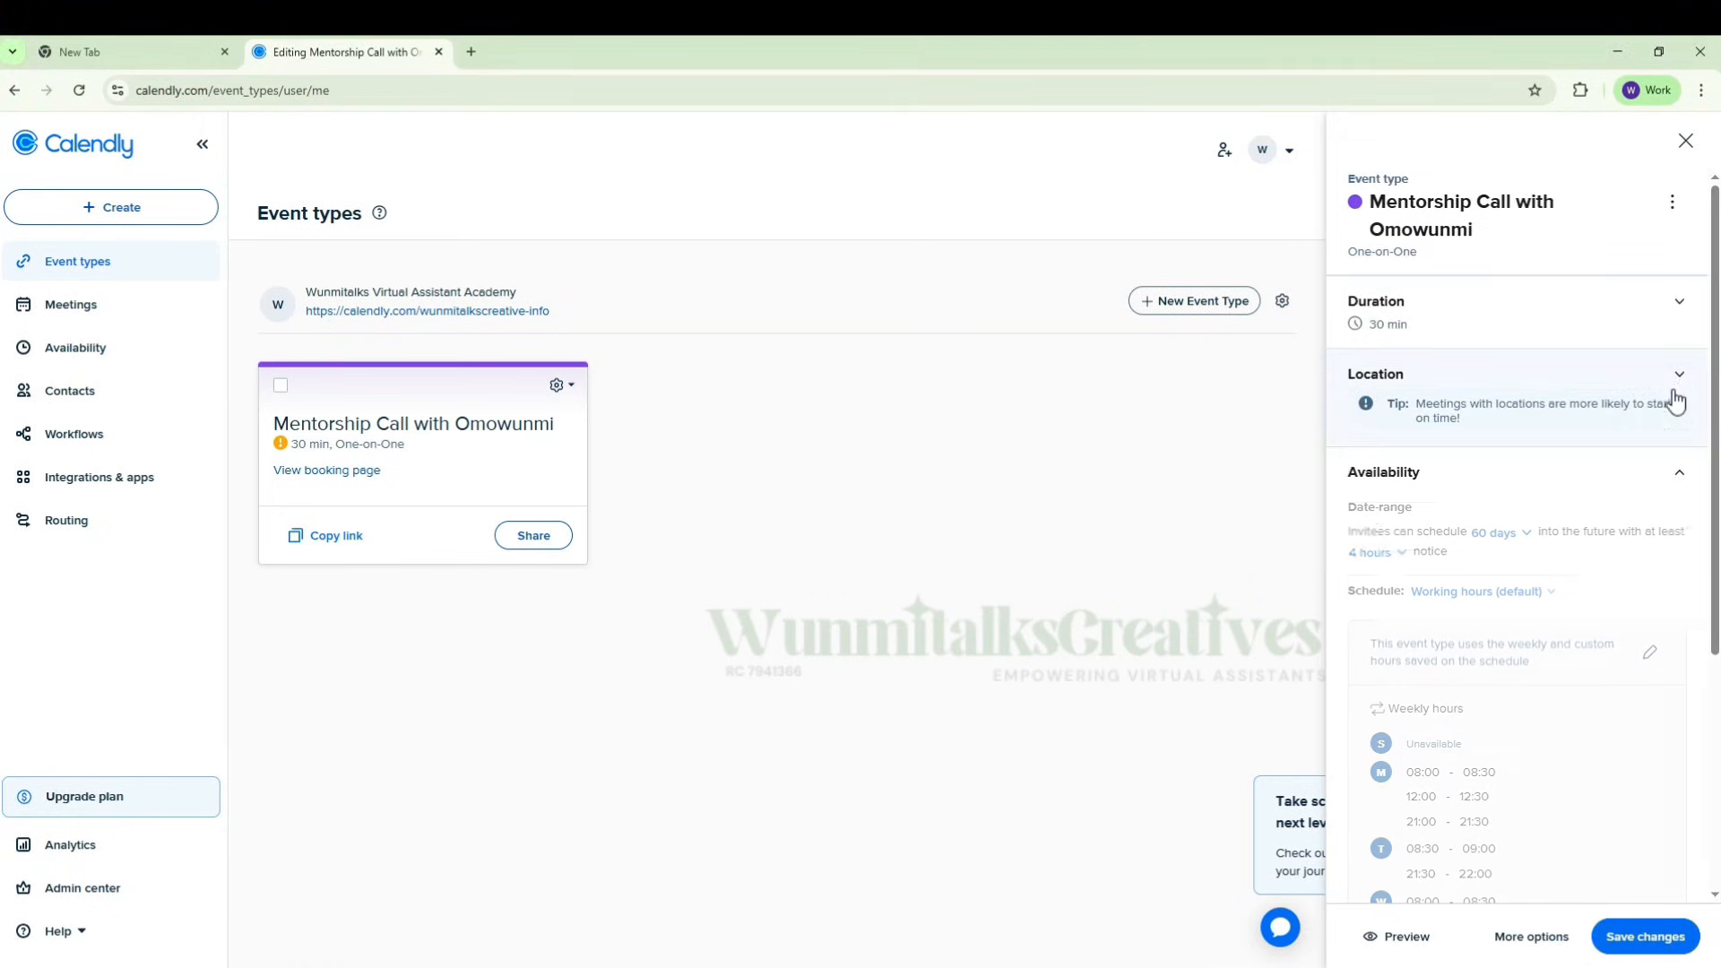
pyautogui.click(1679, 381)
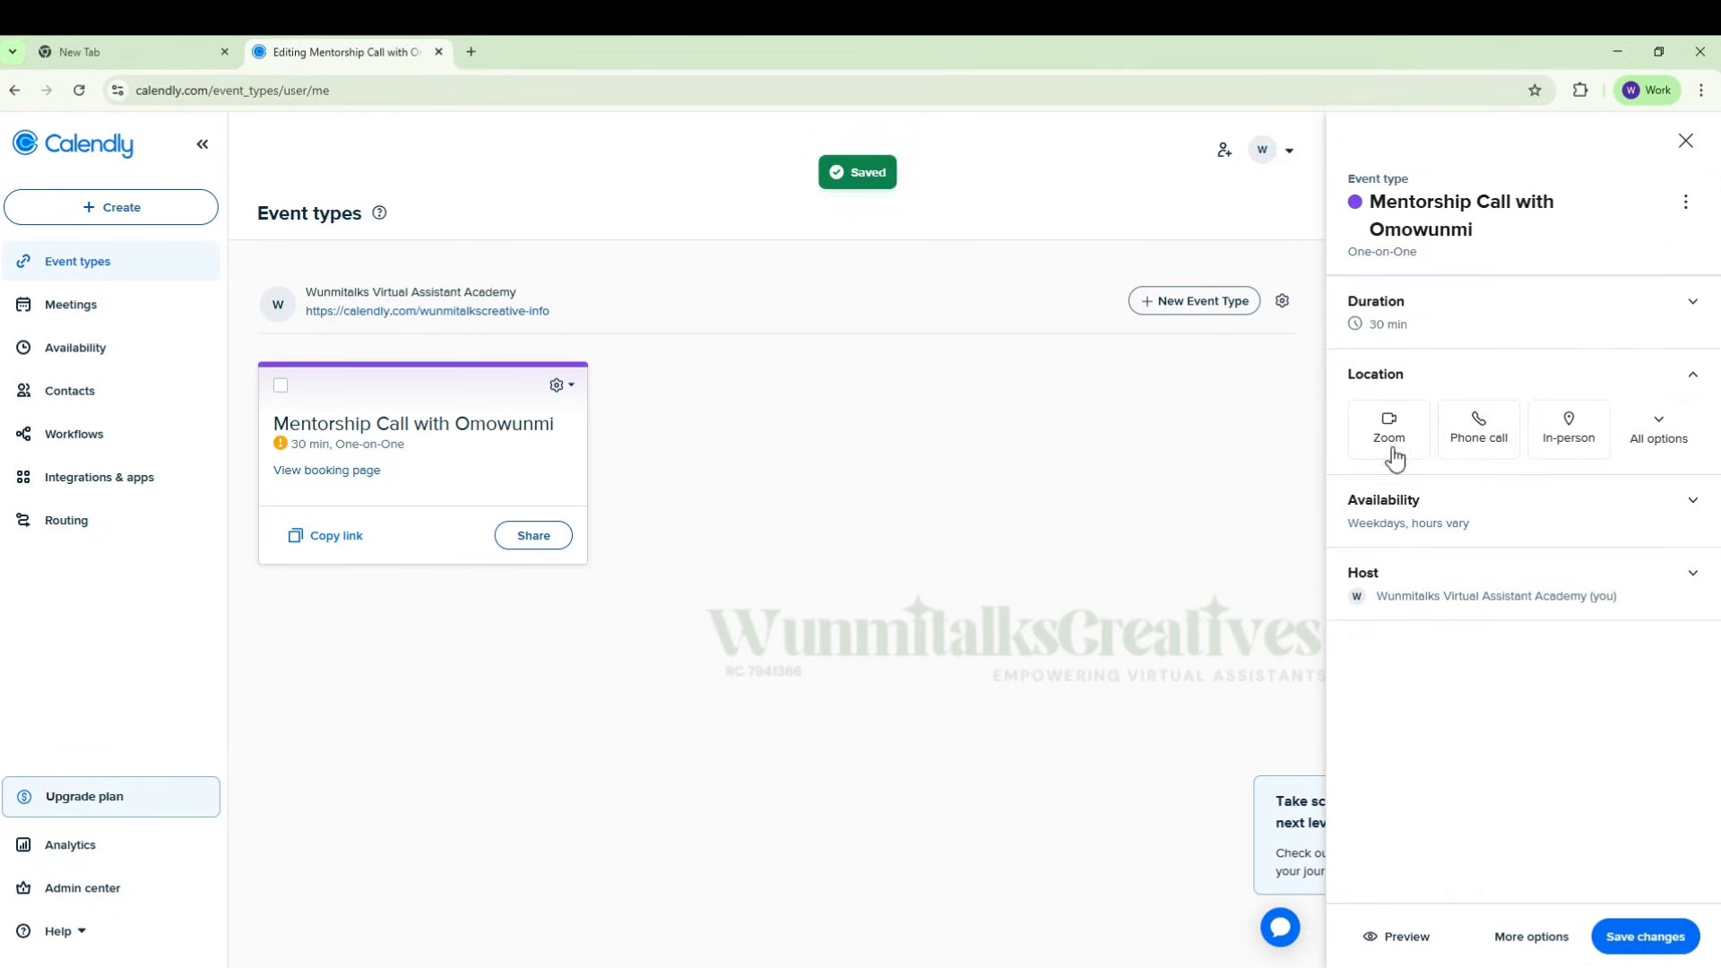
pyautogui.click(1662, 445)
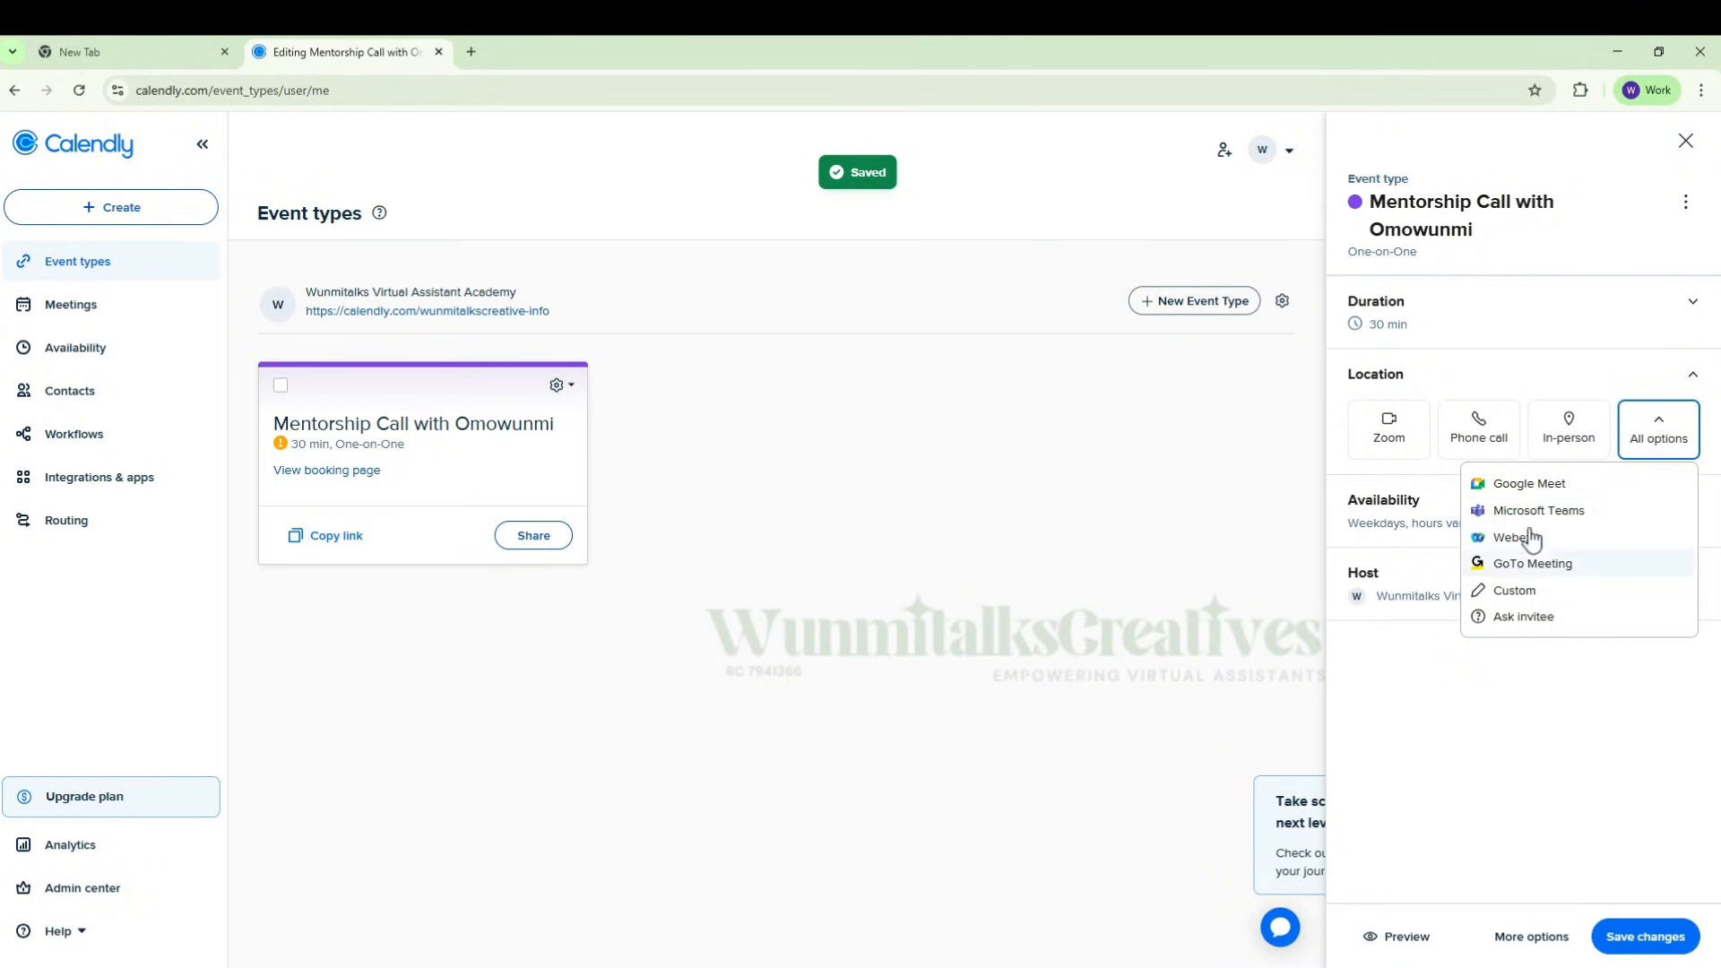
pyautogui.click(1528, 484)
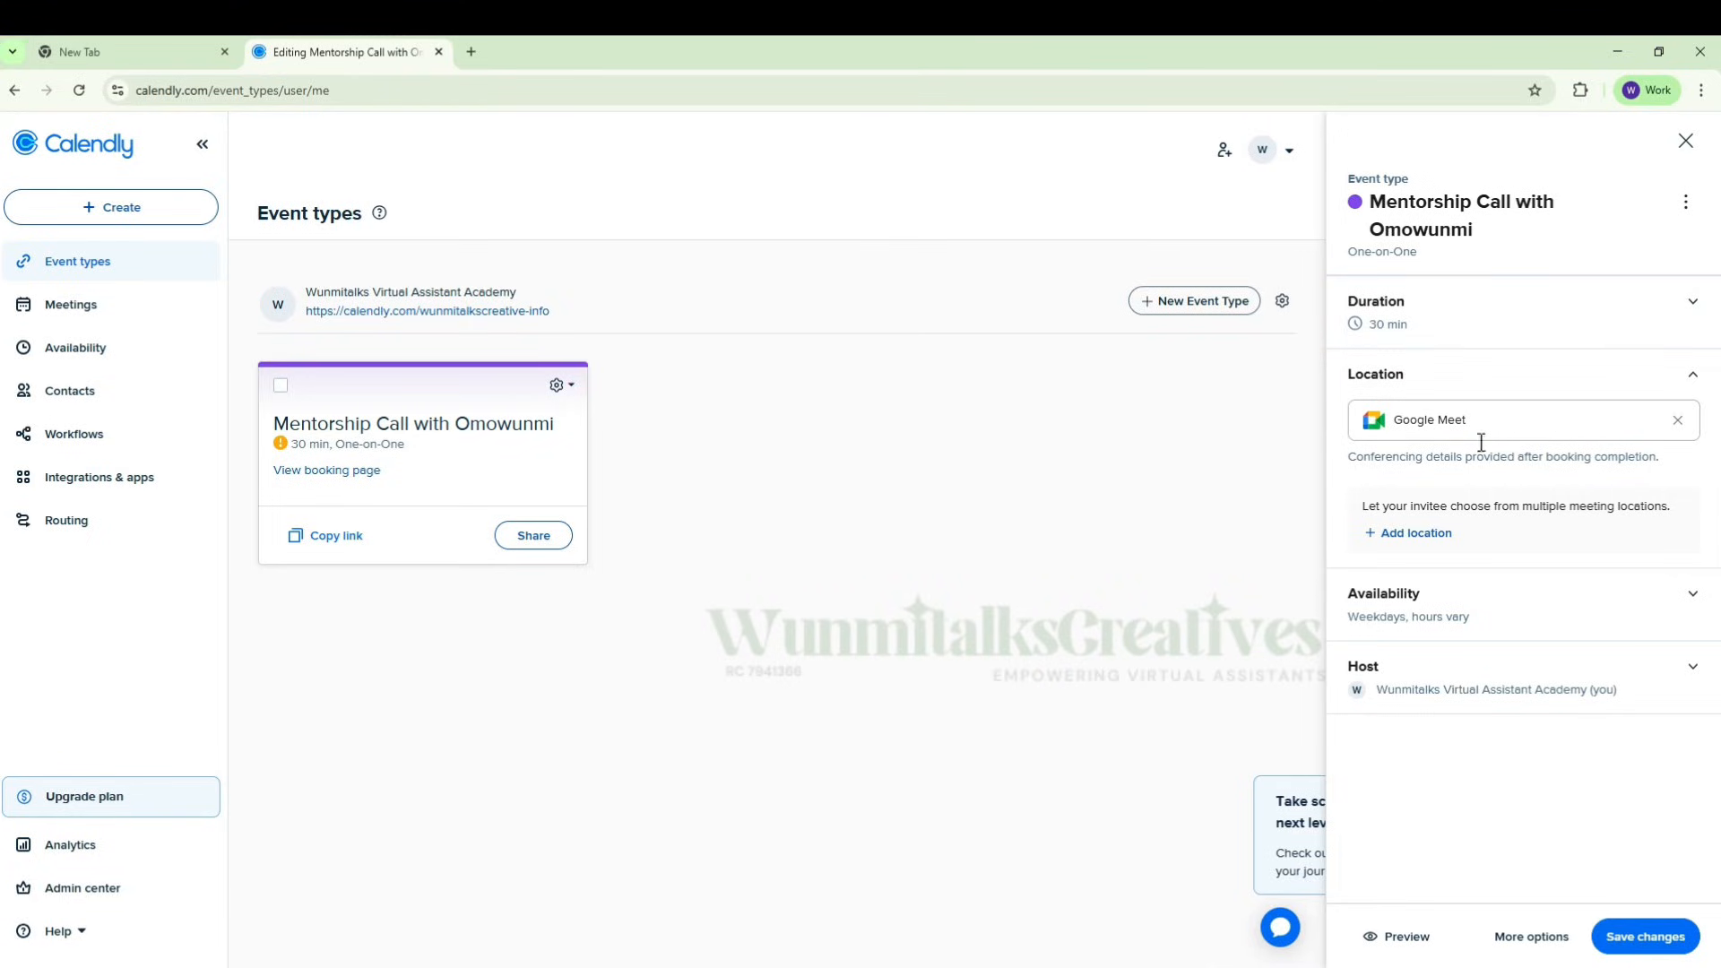
pyautogui.click(1635, 948)
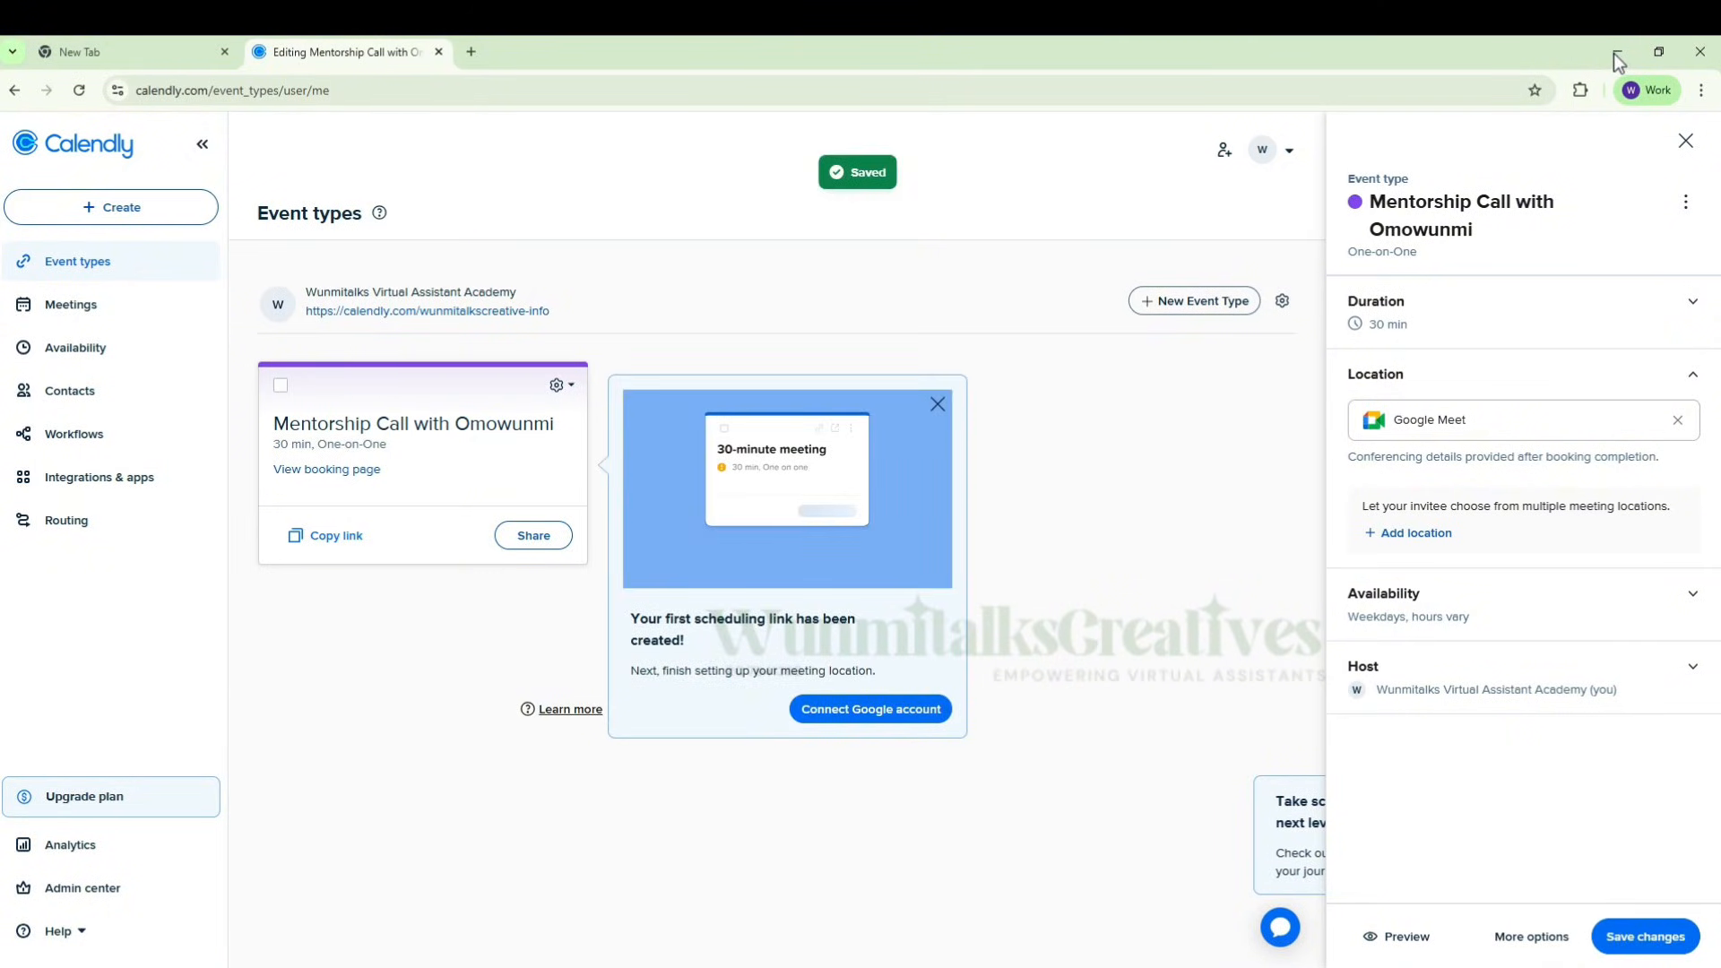
pyautogui.click(936, 403)
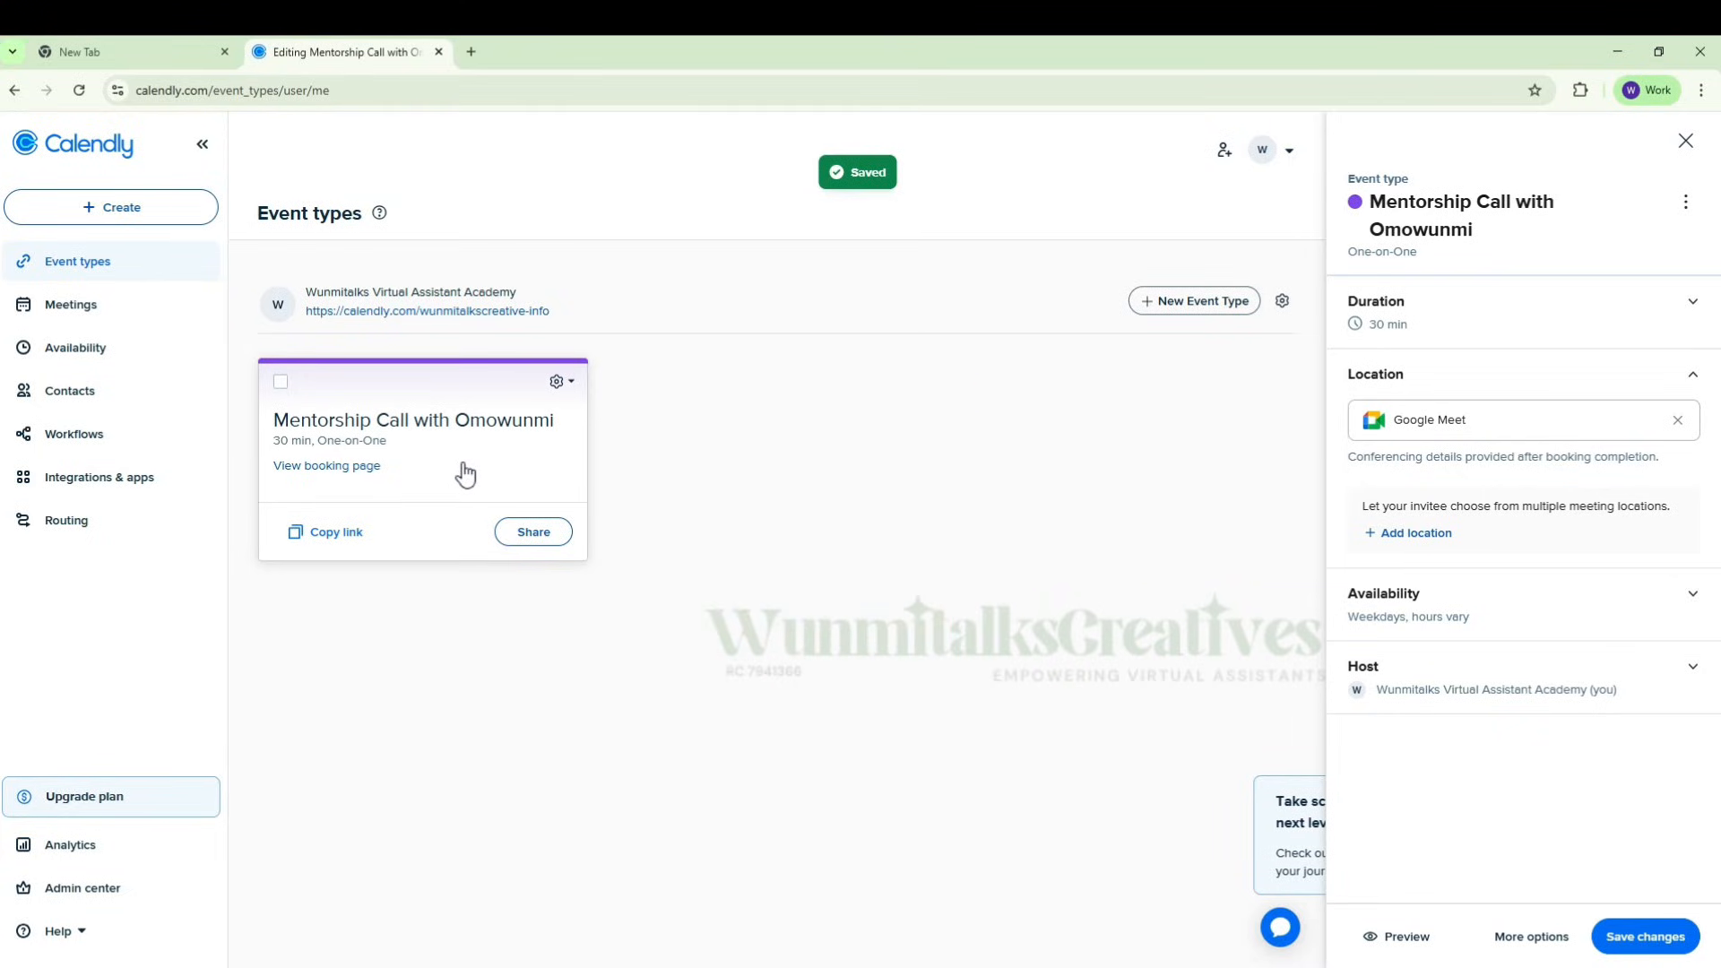
# Step: Copy the mentorship call's booking link, highlight the general scheduling page address and minimize the browser window
pyautogui.click(321, 534)
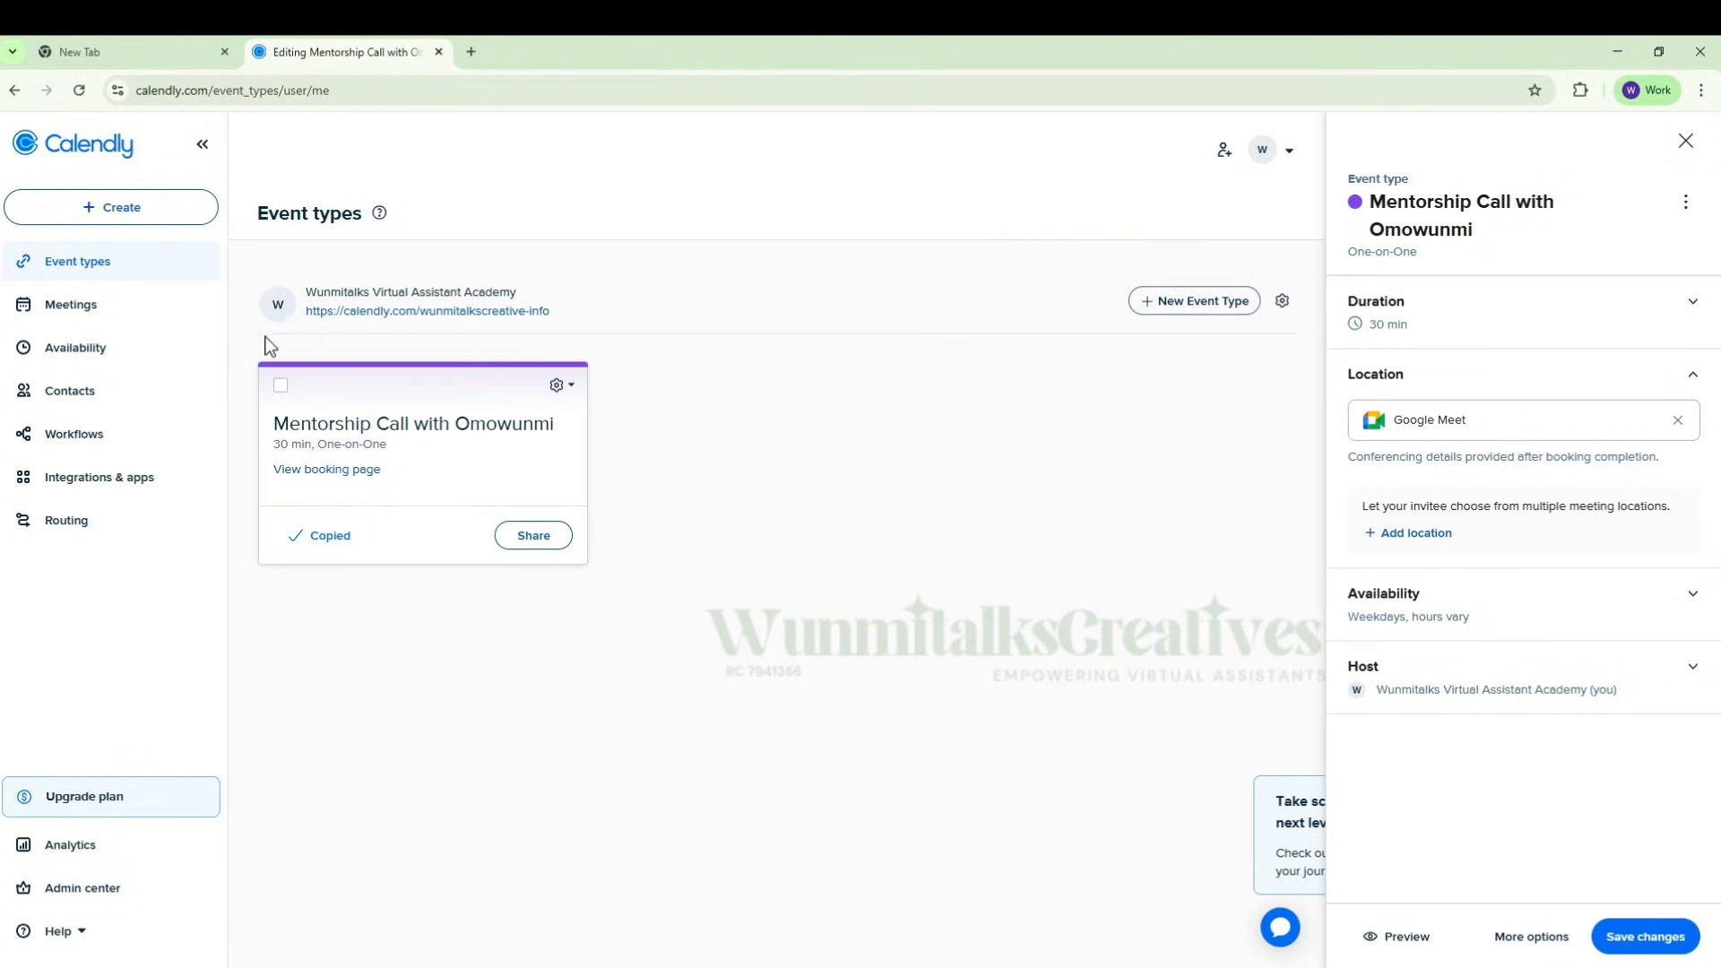
pyautogui.moveTo(306, 311); pyautogui.dragTo(565, 323)
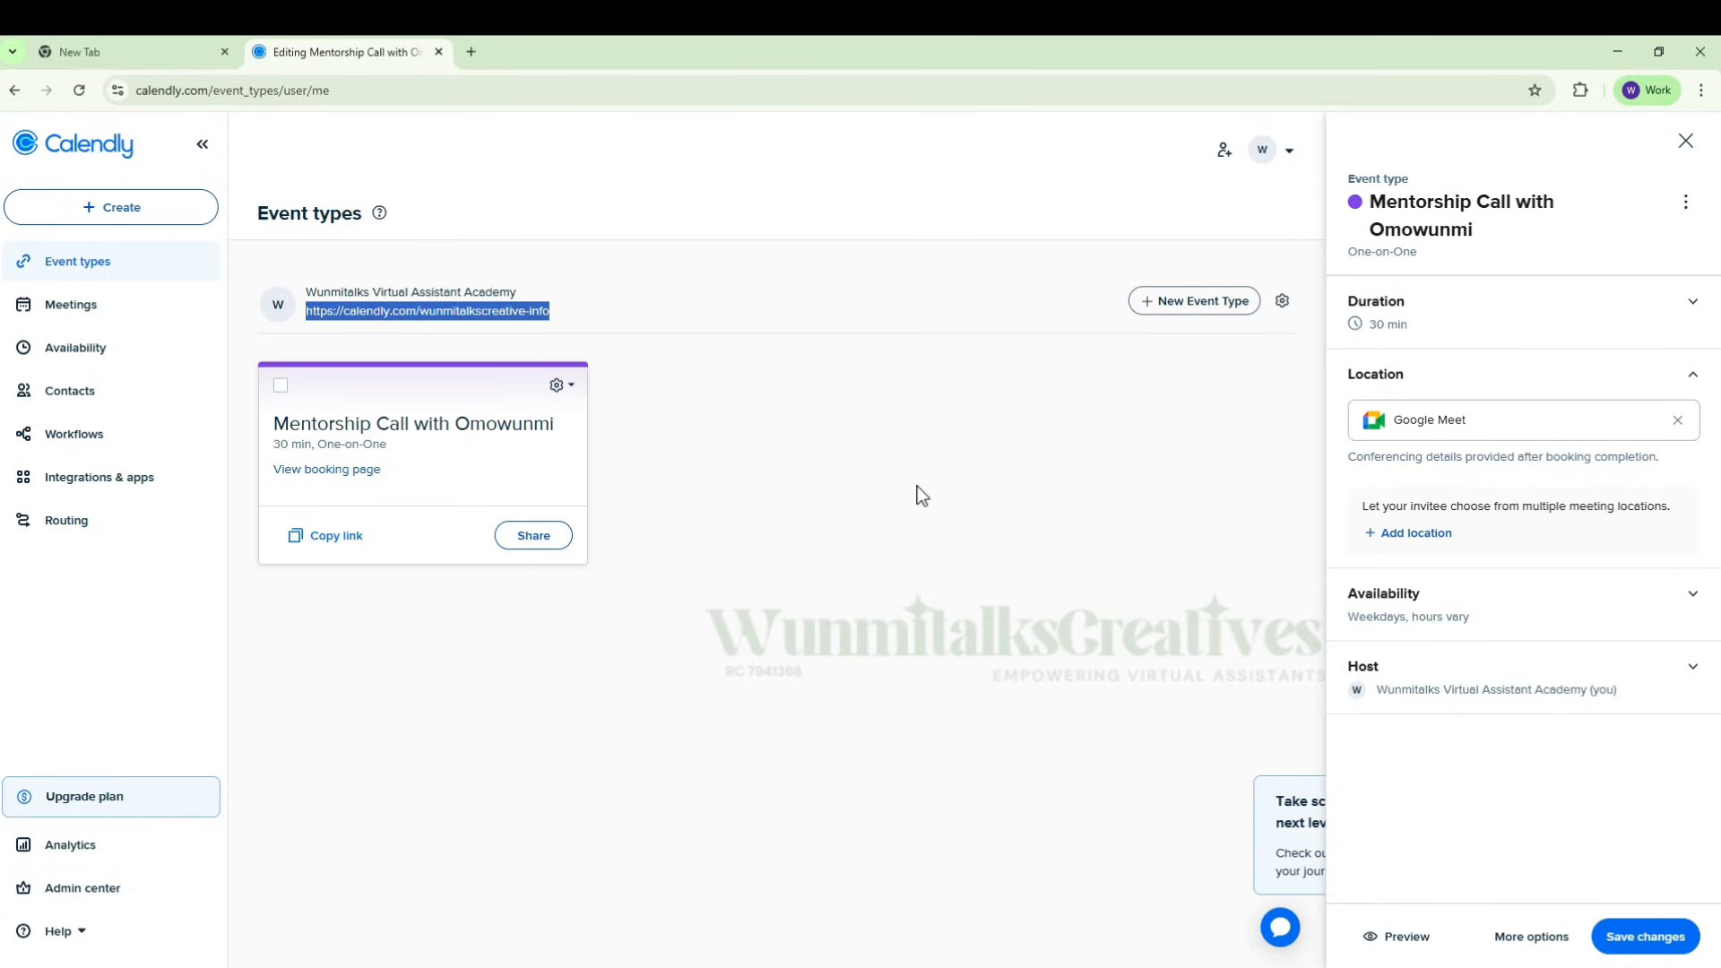
pyautogui.click(1616, 56)
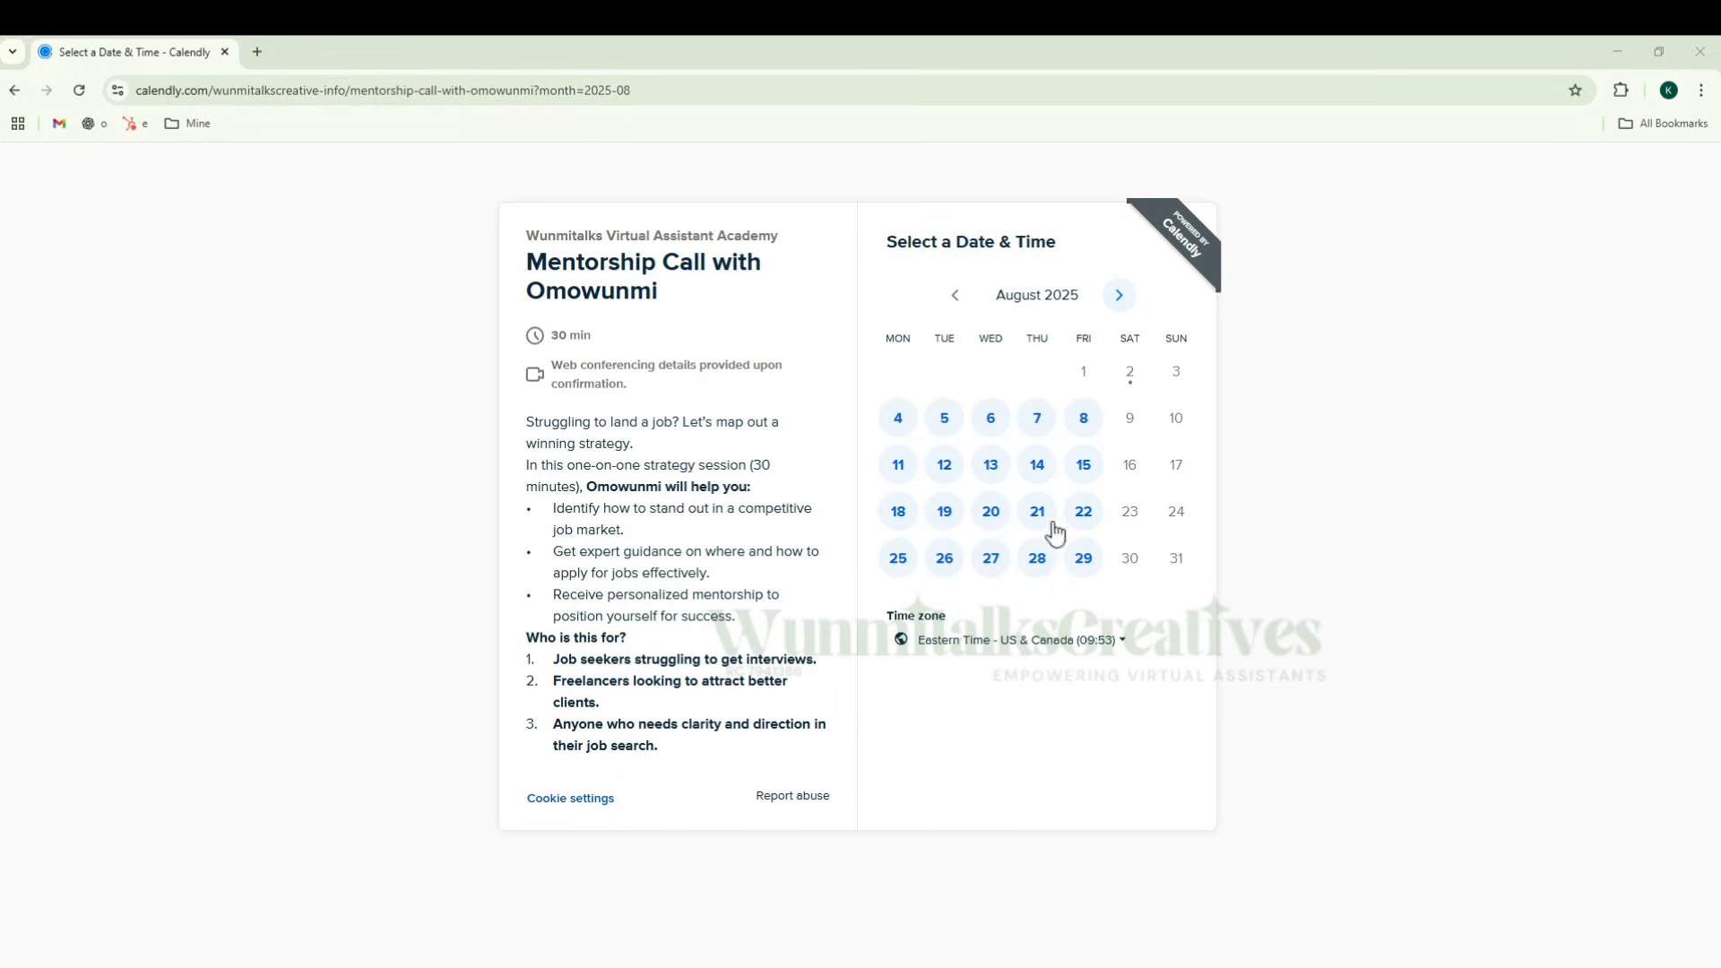
# Step: Show the available times for Monday, August 4 on the booking page and set the time zone to West Africa Time
pyautogui.click(899, 421)
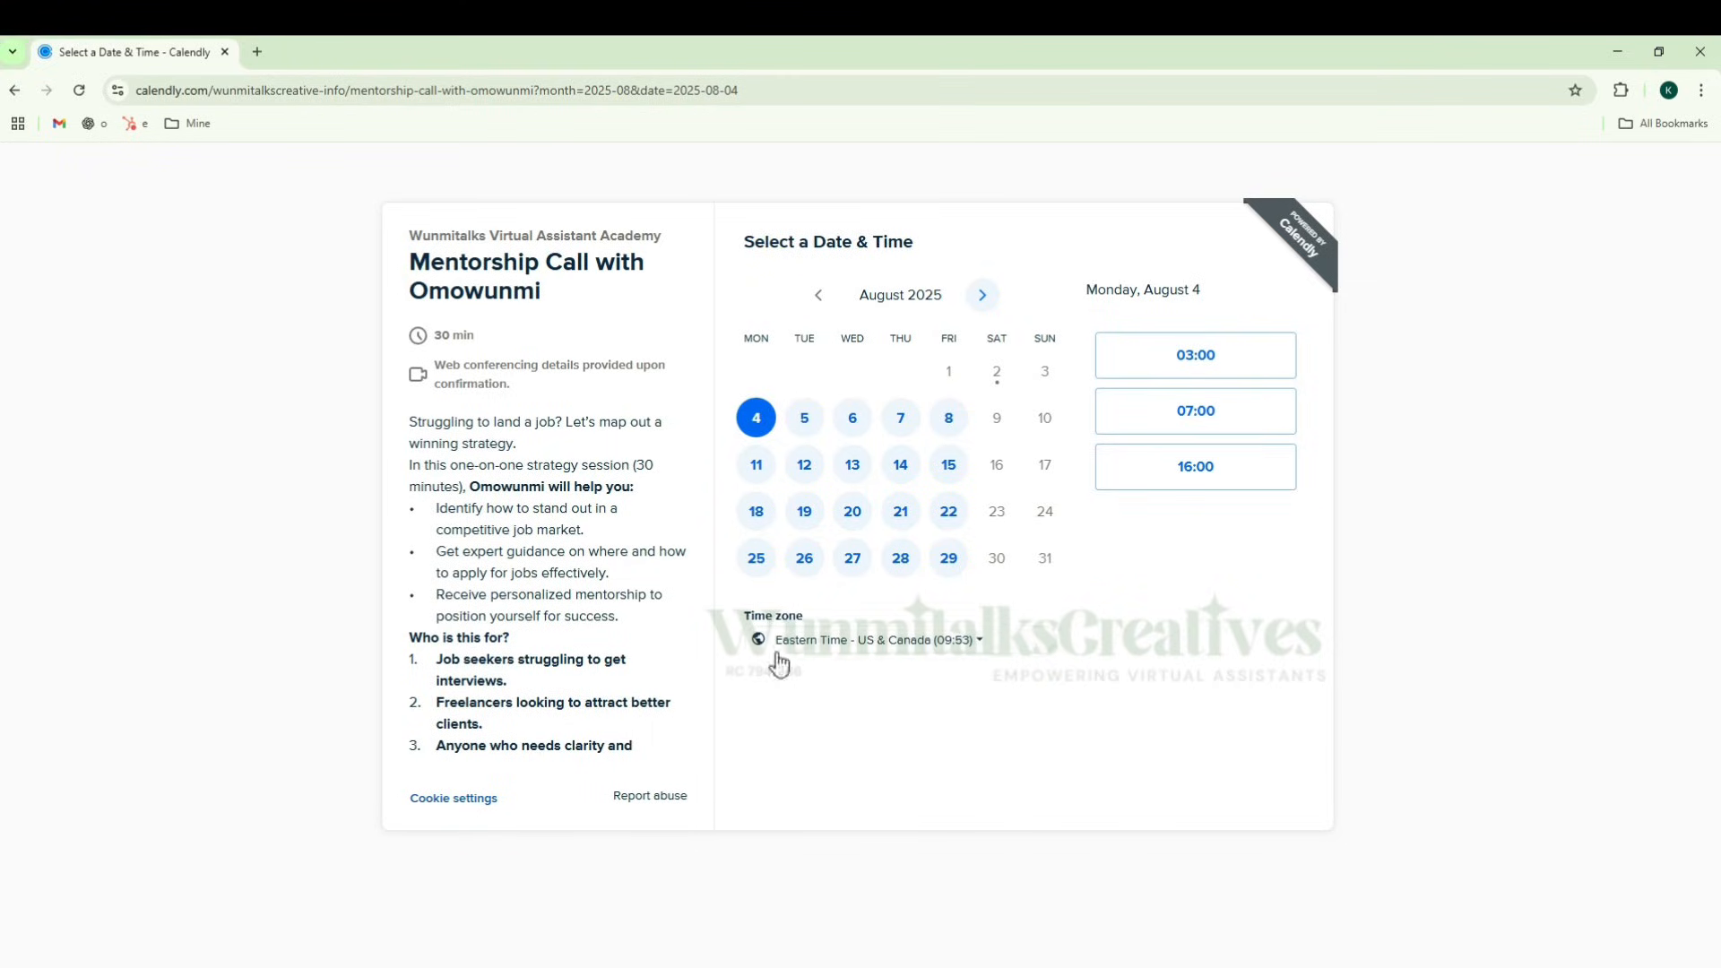
pyautogui.click(981, 642)
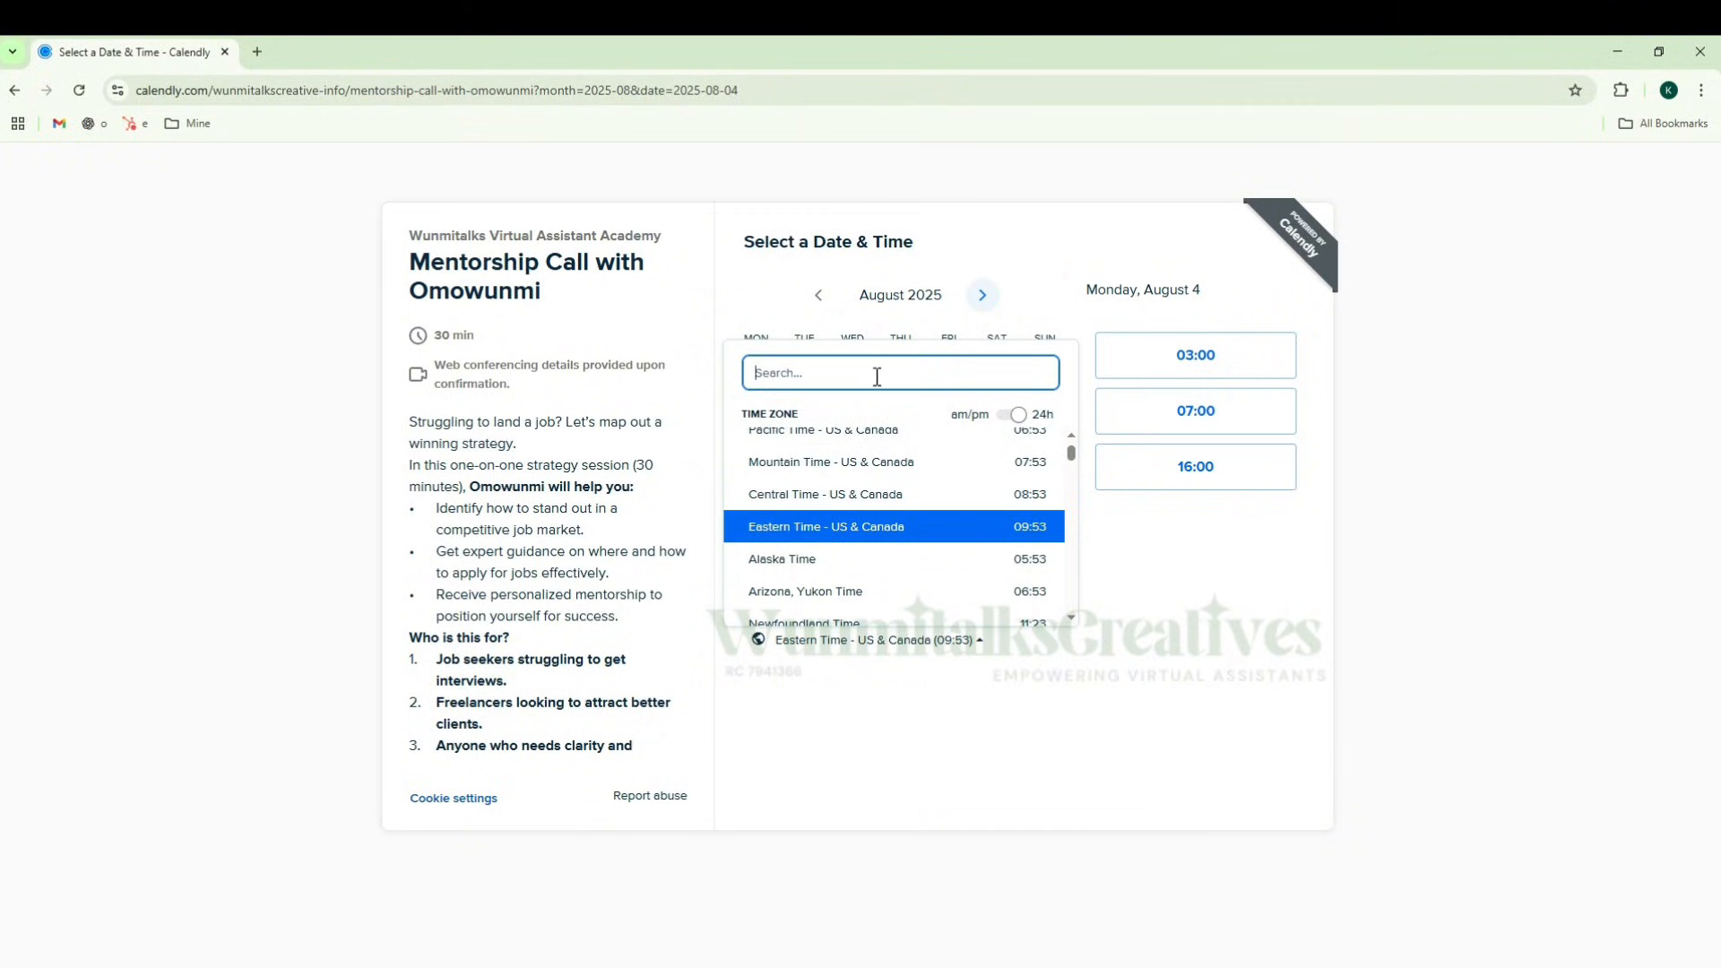
pyautogui.write('africa')
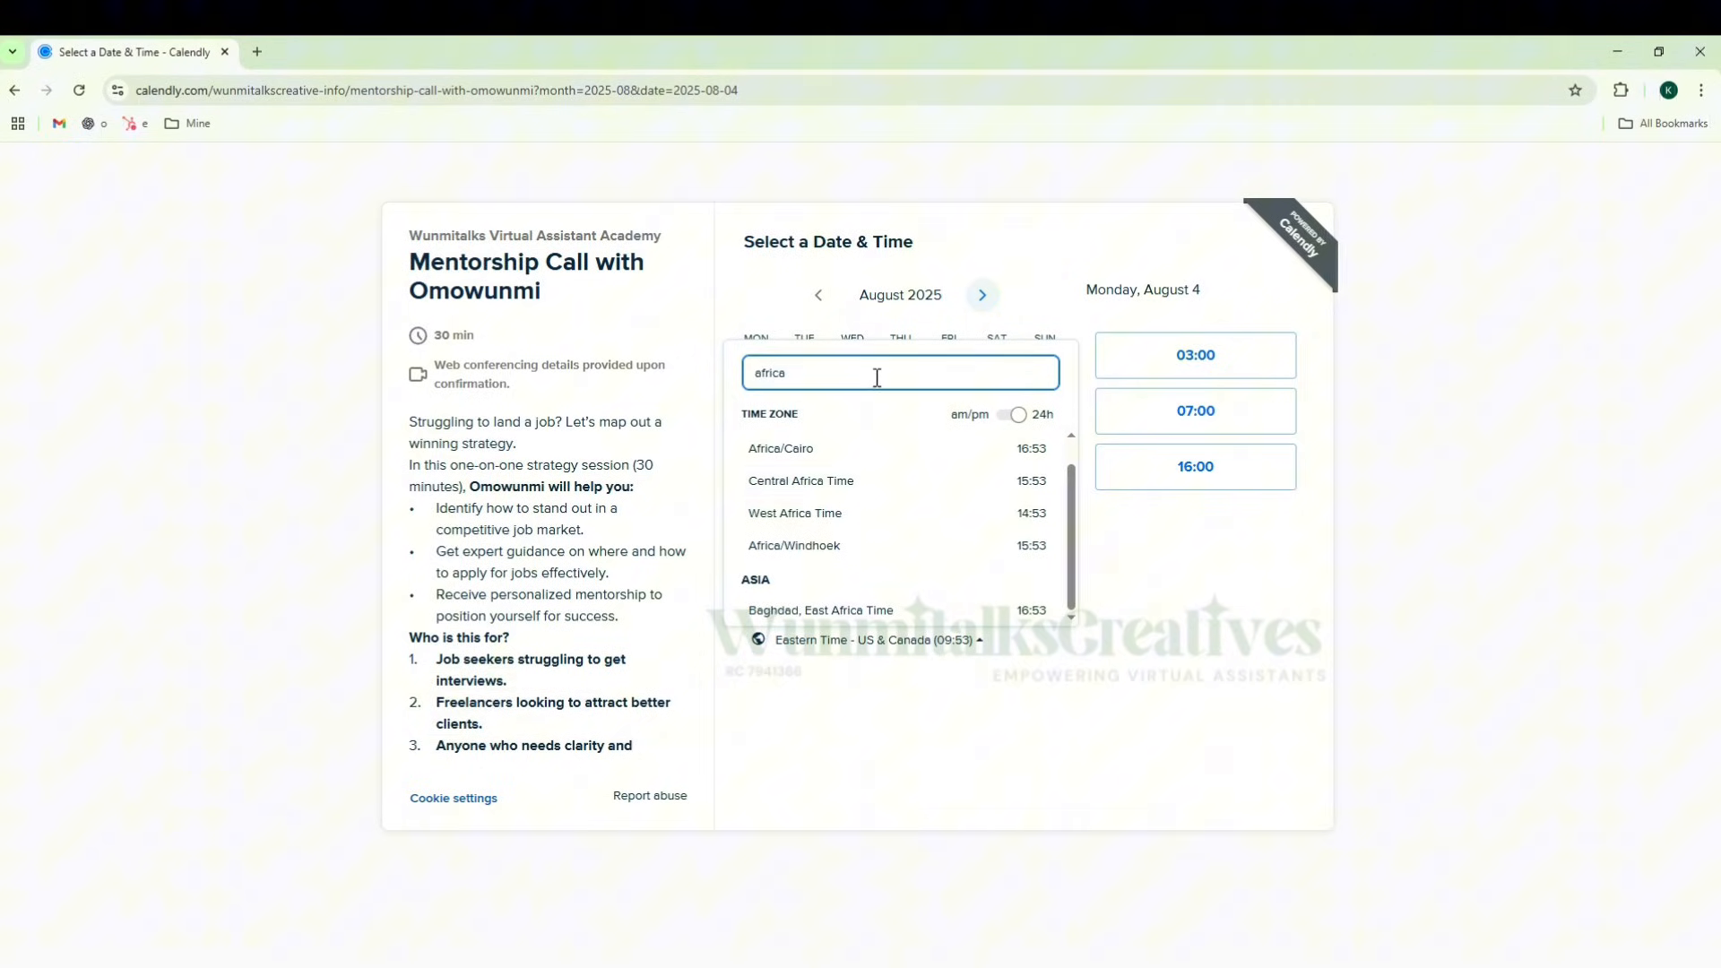
pyautogui.click(852, 514)
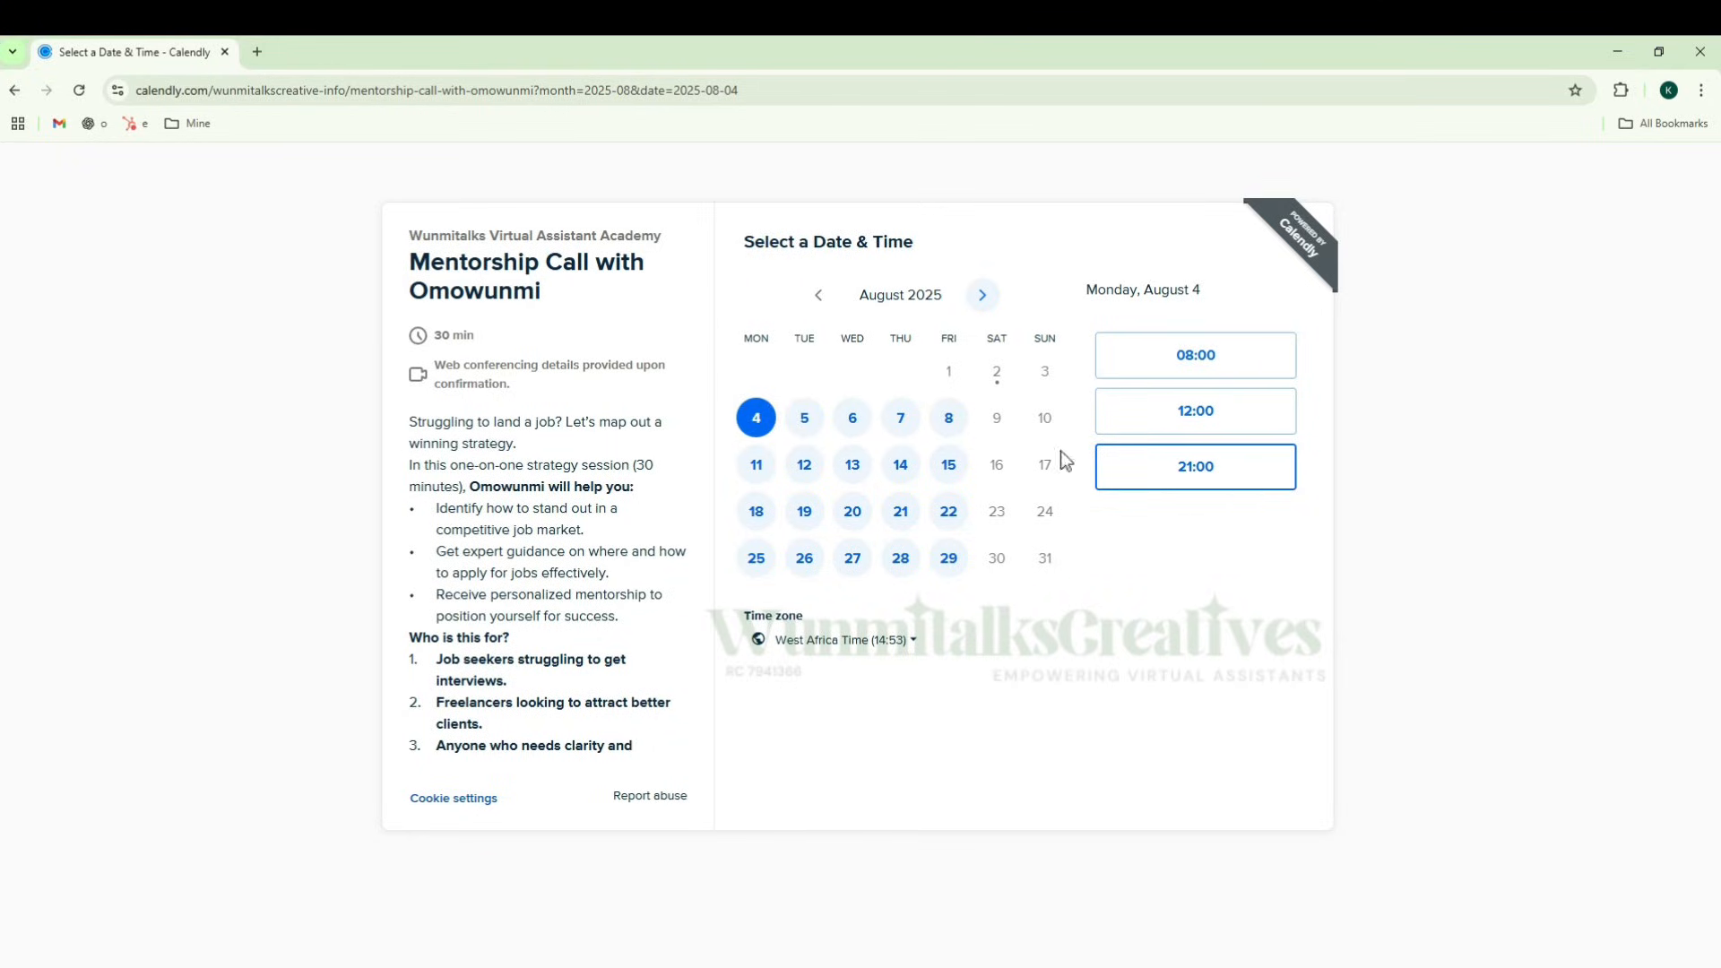
# Step: Select the 08:00 slot on Wednesday, August 6 and continue to the booking details
pyautogui.click(856, 428)
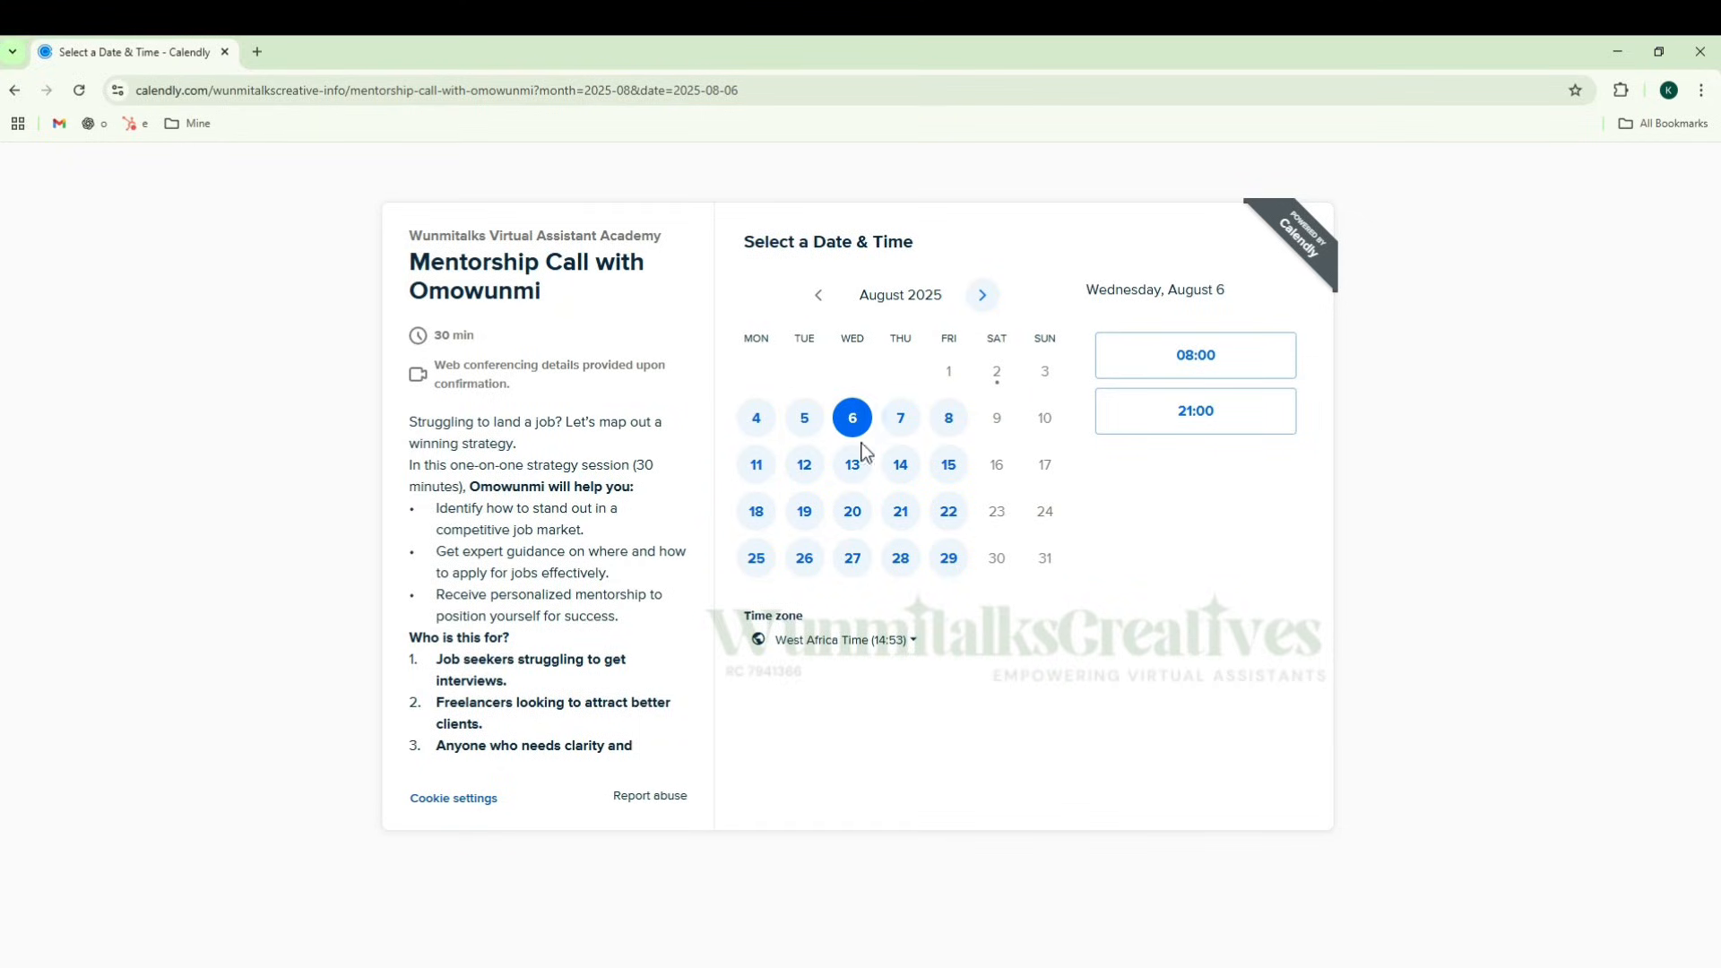
pyautogui.click(1223, 372)
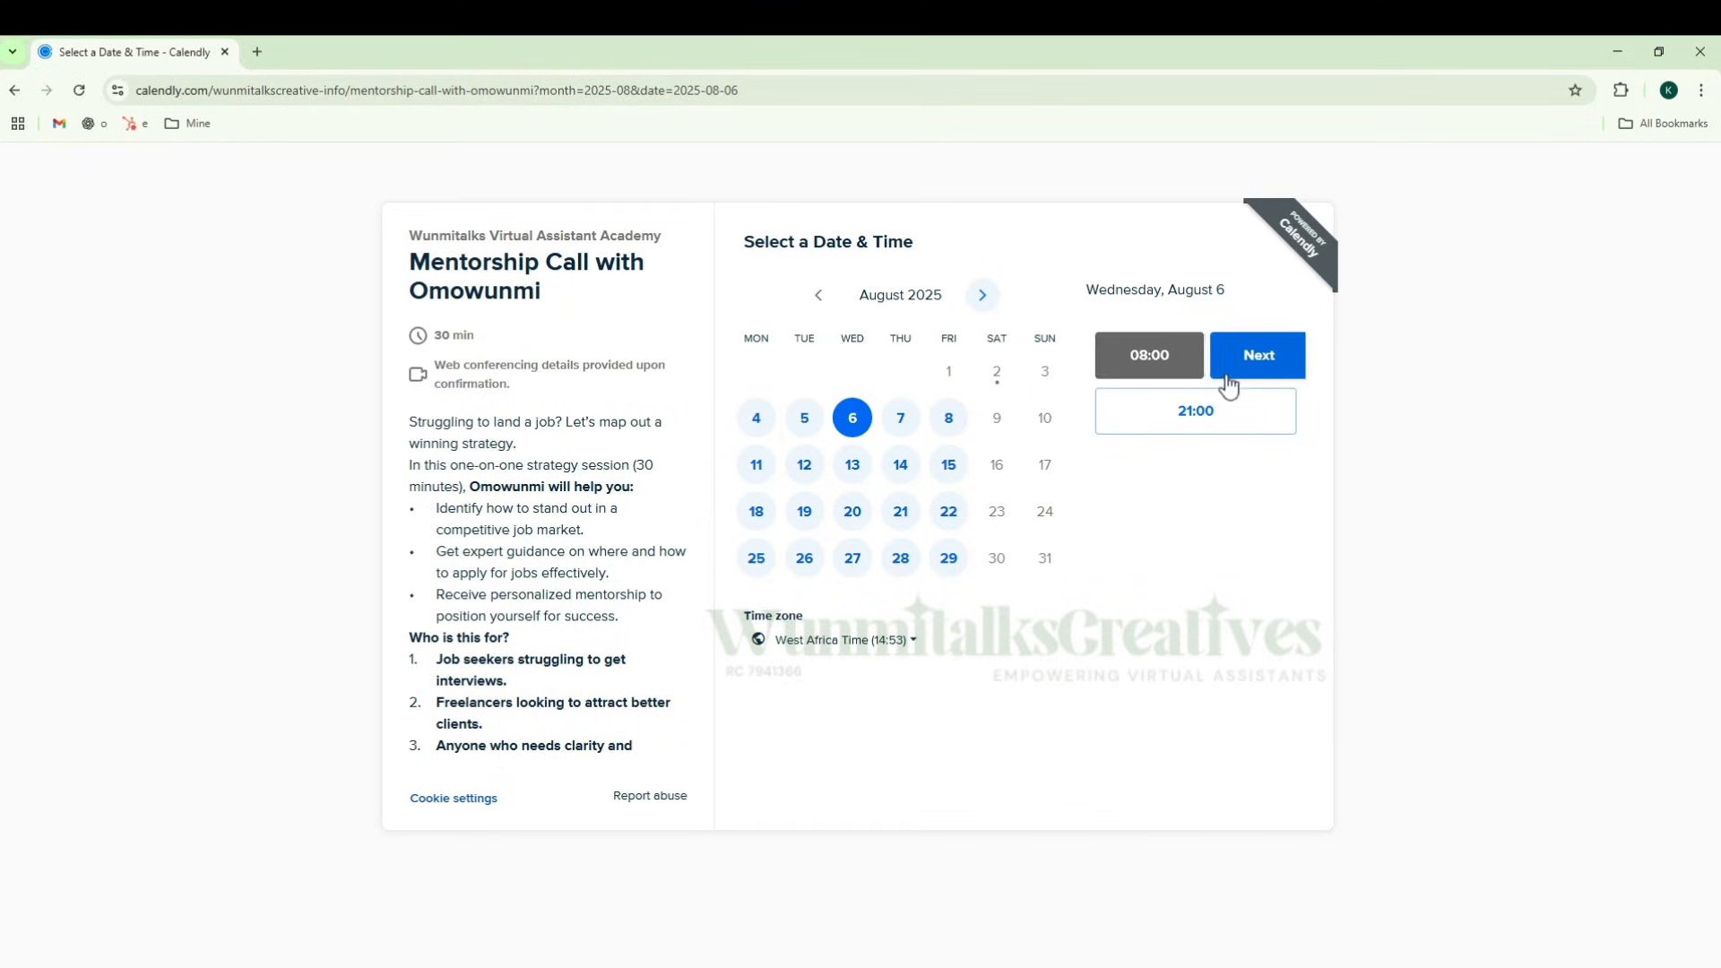
pyautogui.click(1241, 358)
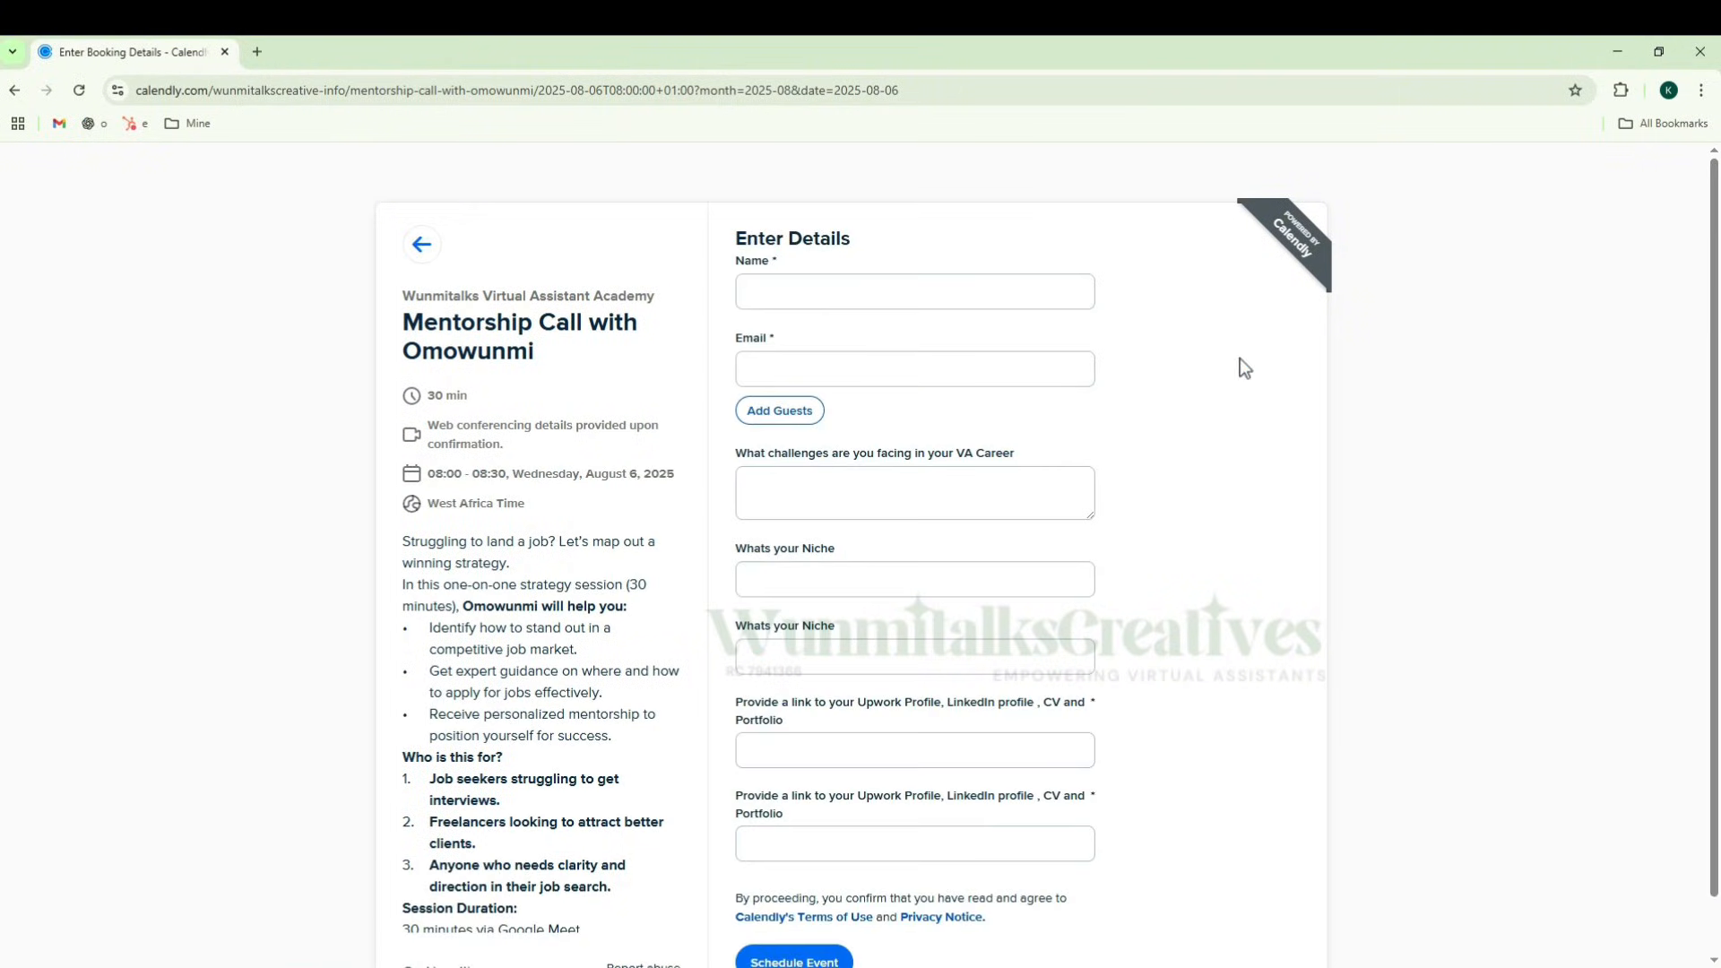
# Step: Fill in the invitee's name and enter the placeholder text "Emai" as the email
pyautogui.click(874, 292)
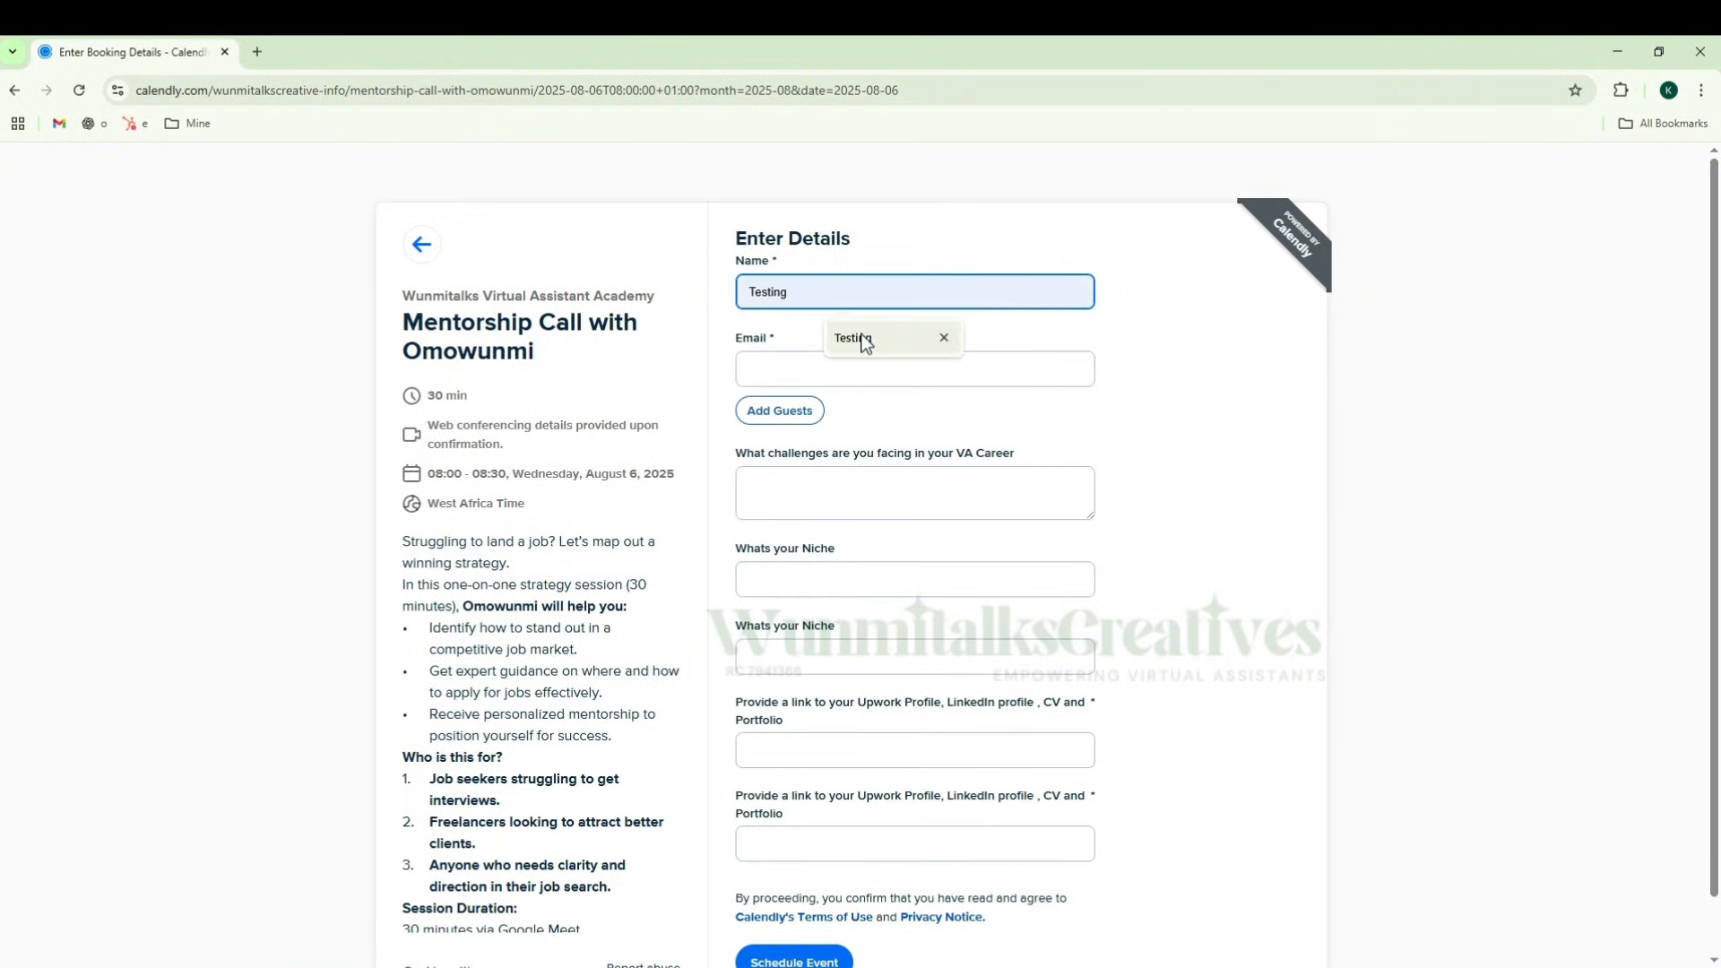
pyautogui.click(864, 338)
pyautogui.doubleClick(871, 284)
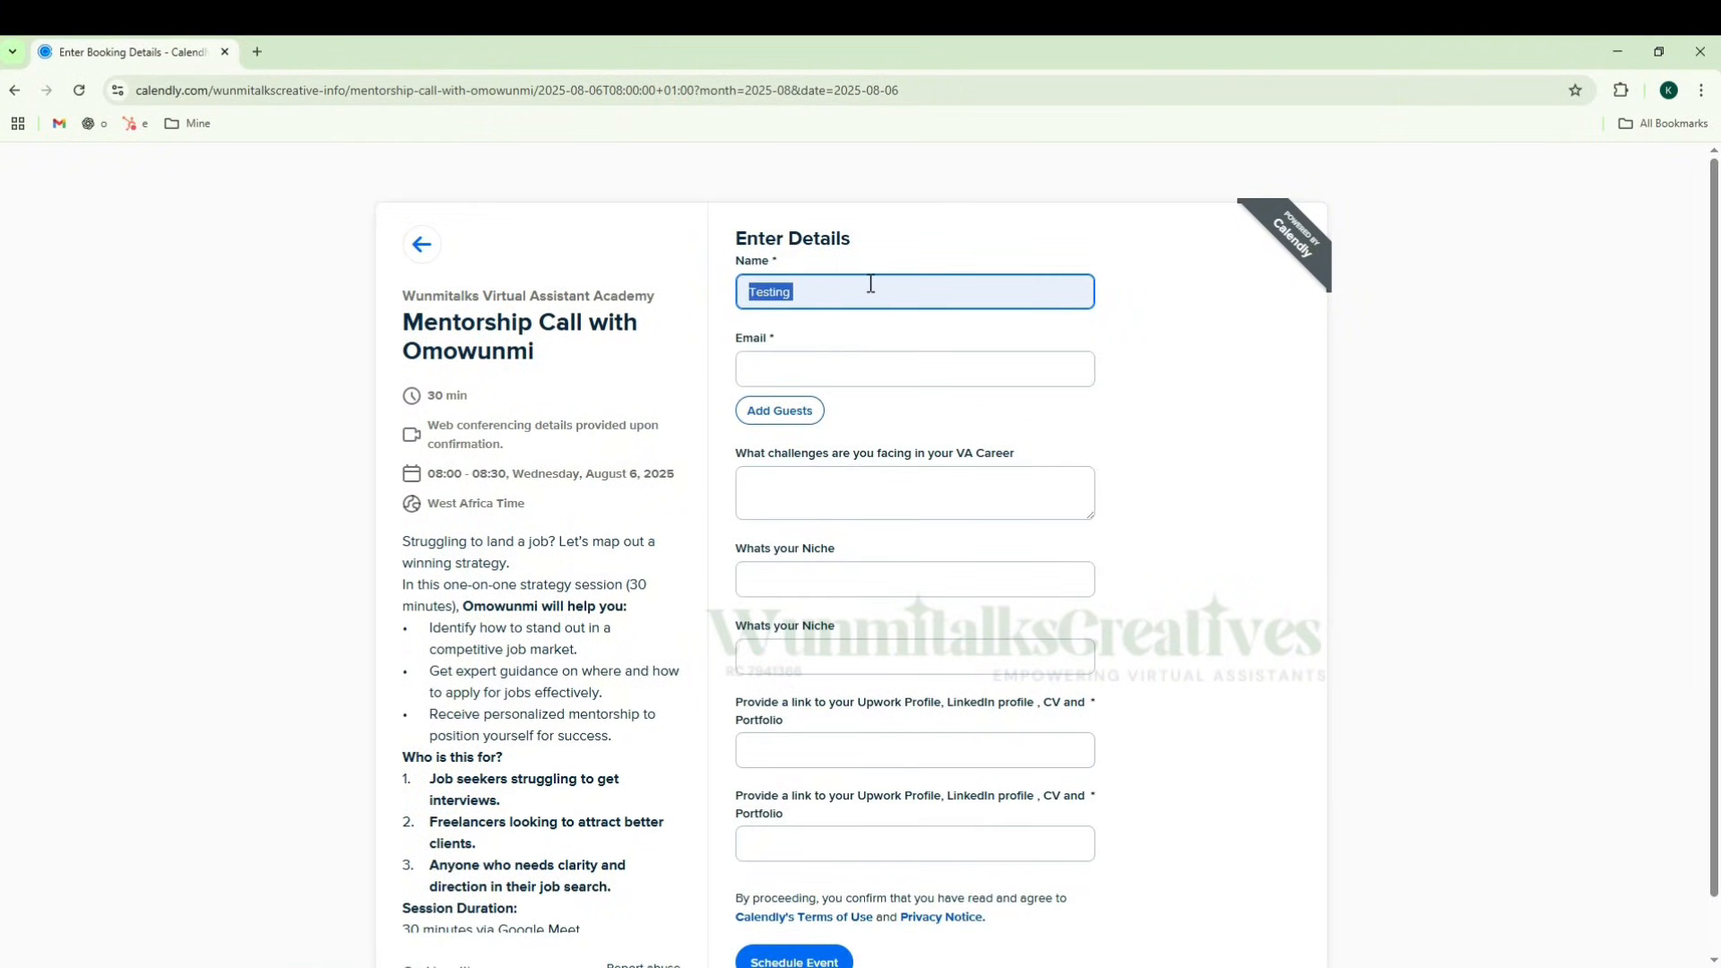
pyautogui.write('Omowuni')
pyautogui.press('Tab')
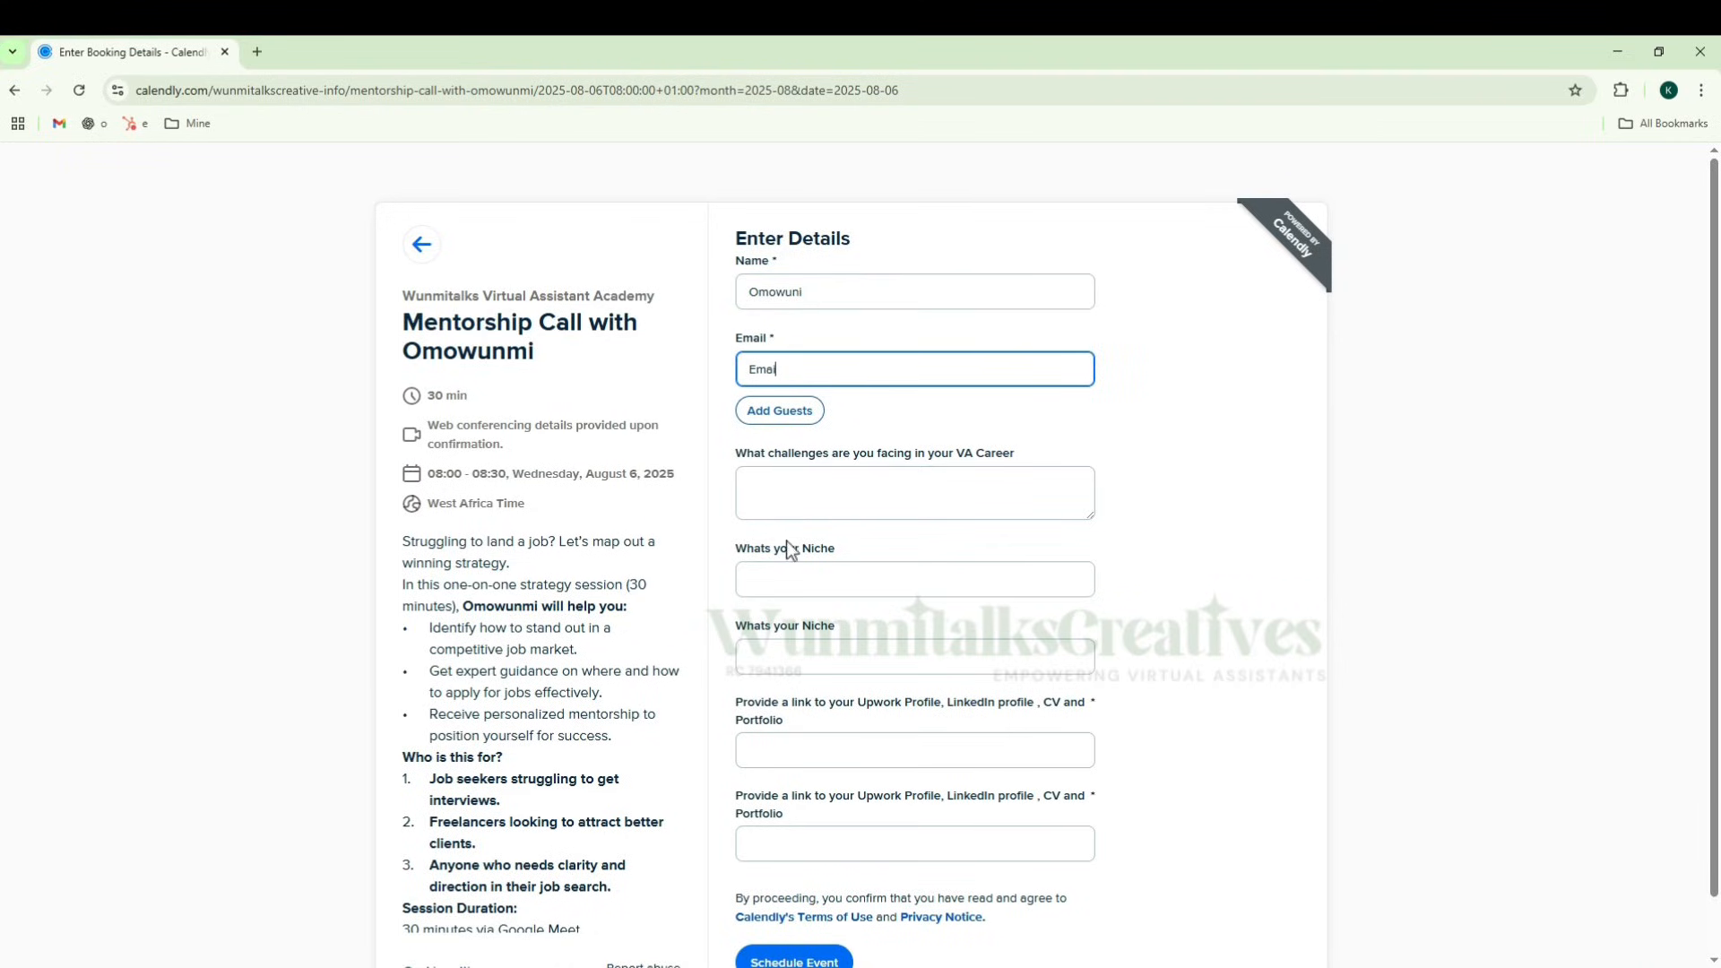
# Step: Answer the VA career challenges question with "Challnges" and the first niche question with "Social Media Management"
pyautogui.scroll(-1, 787, 541)
pyautogui.click(832, 439)
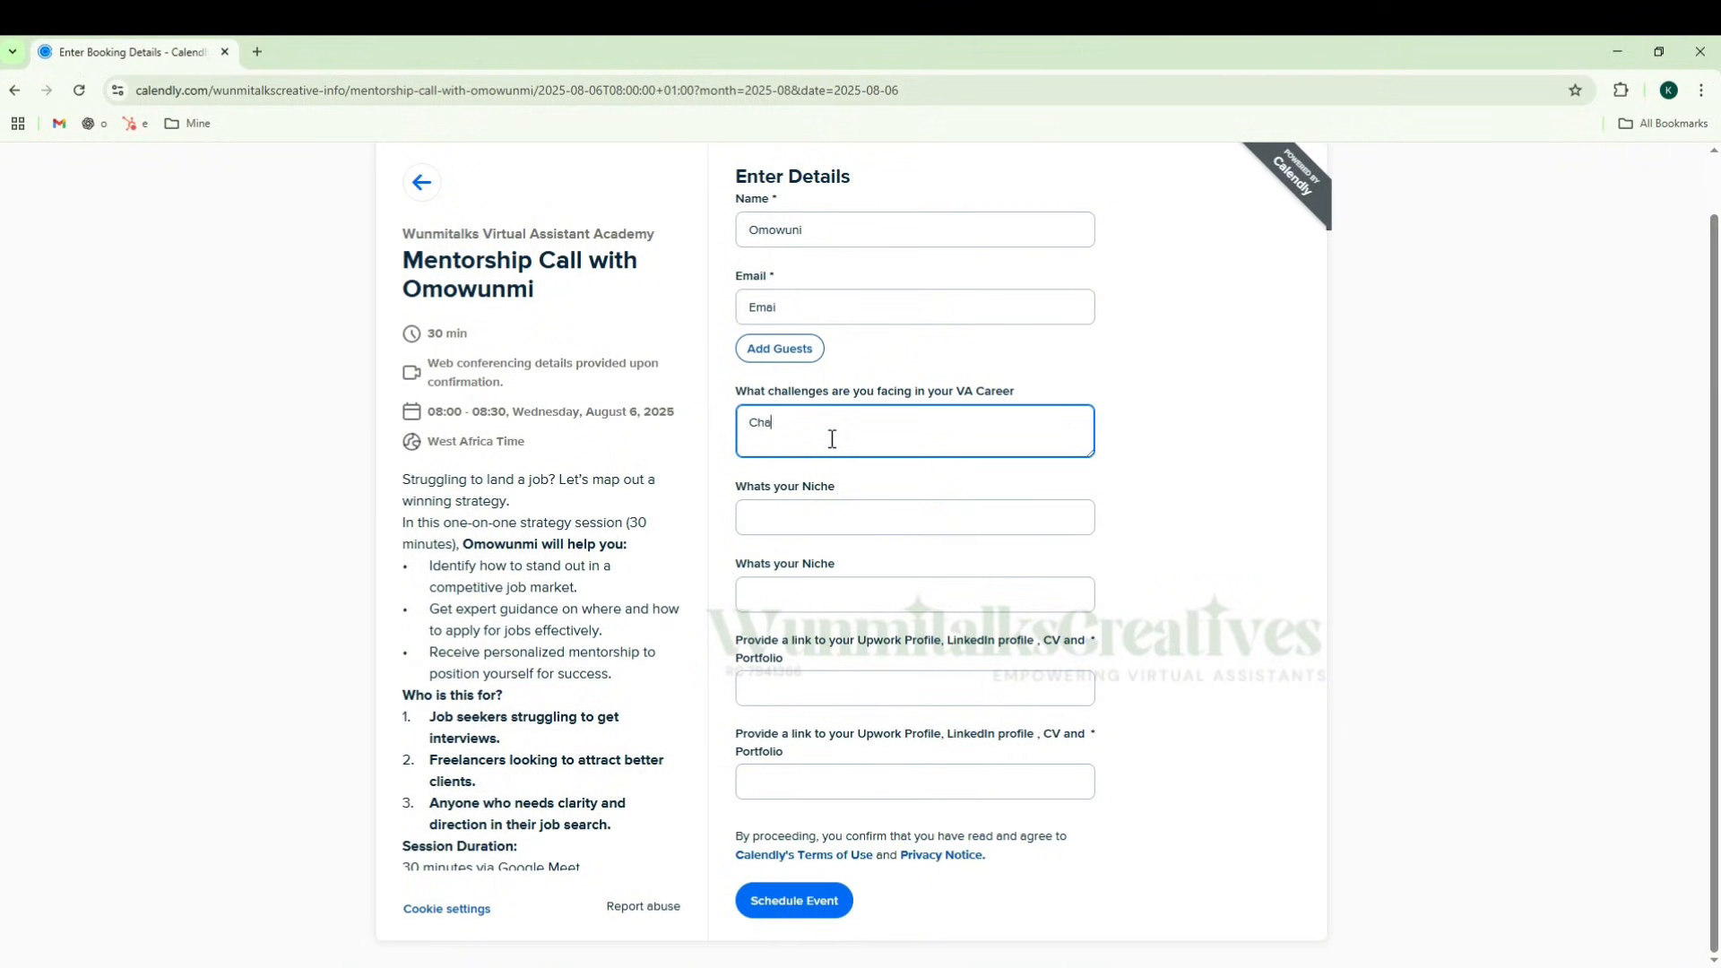
pyautogui.press('Tab')
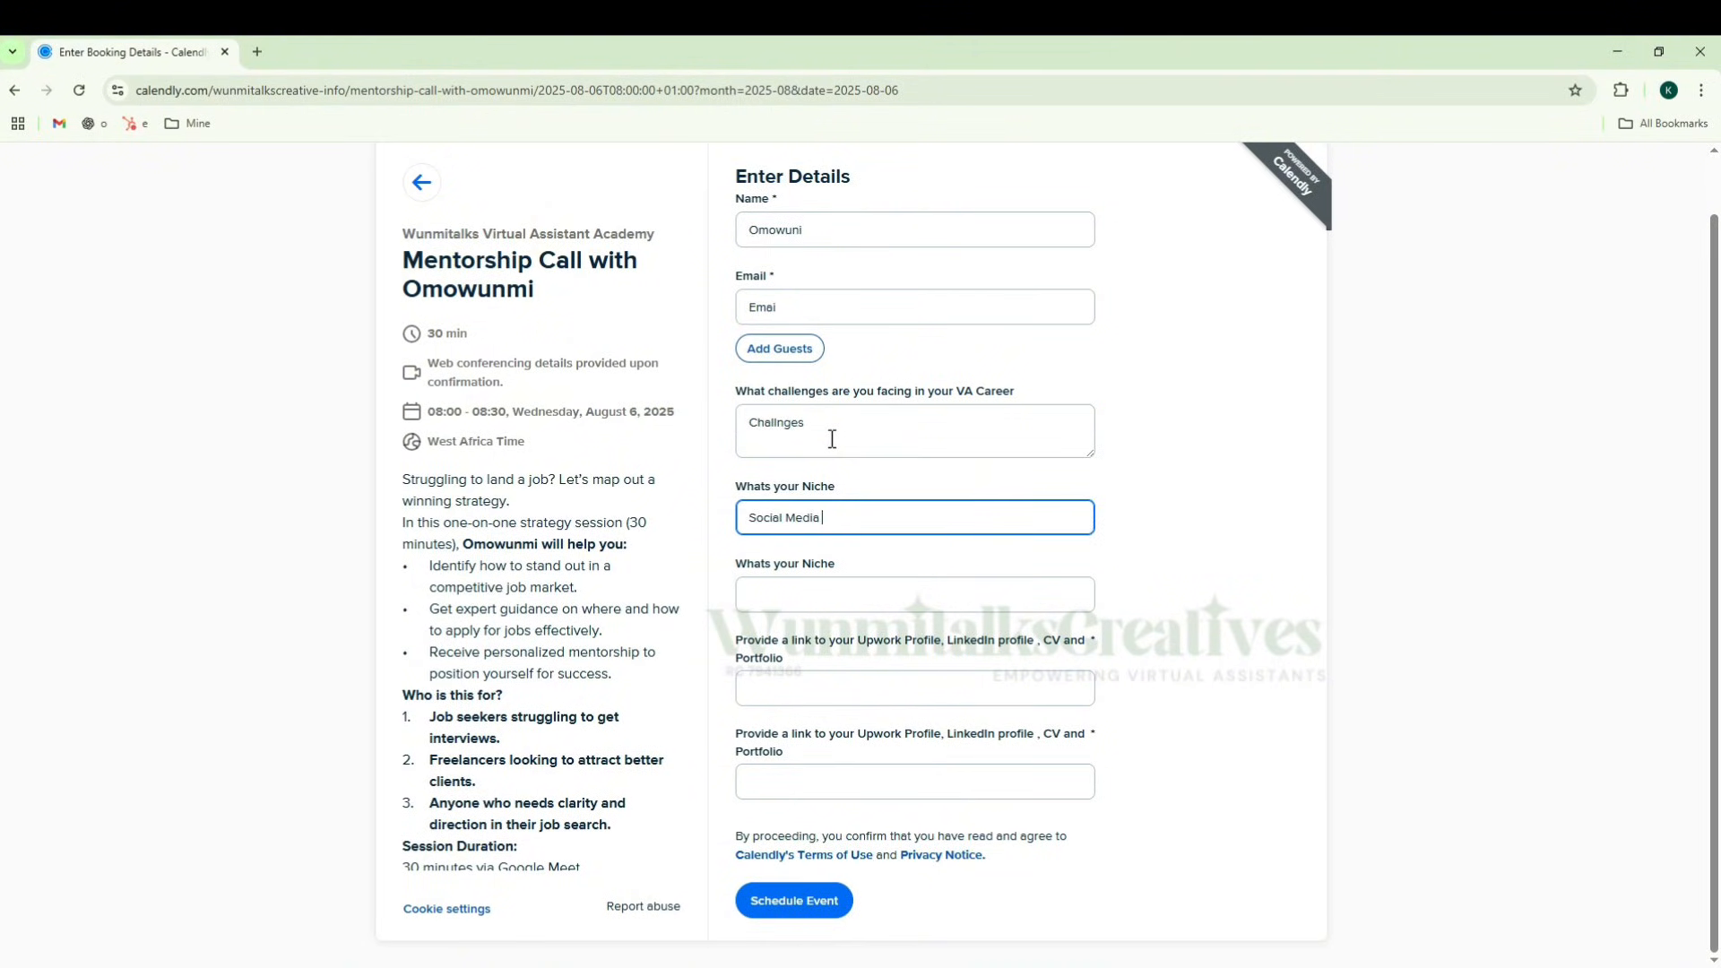
pyautogui.write('Social Media Management')
pyautogui.press('Tab')
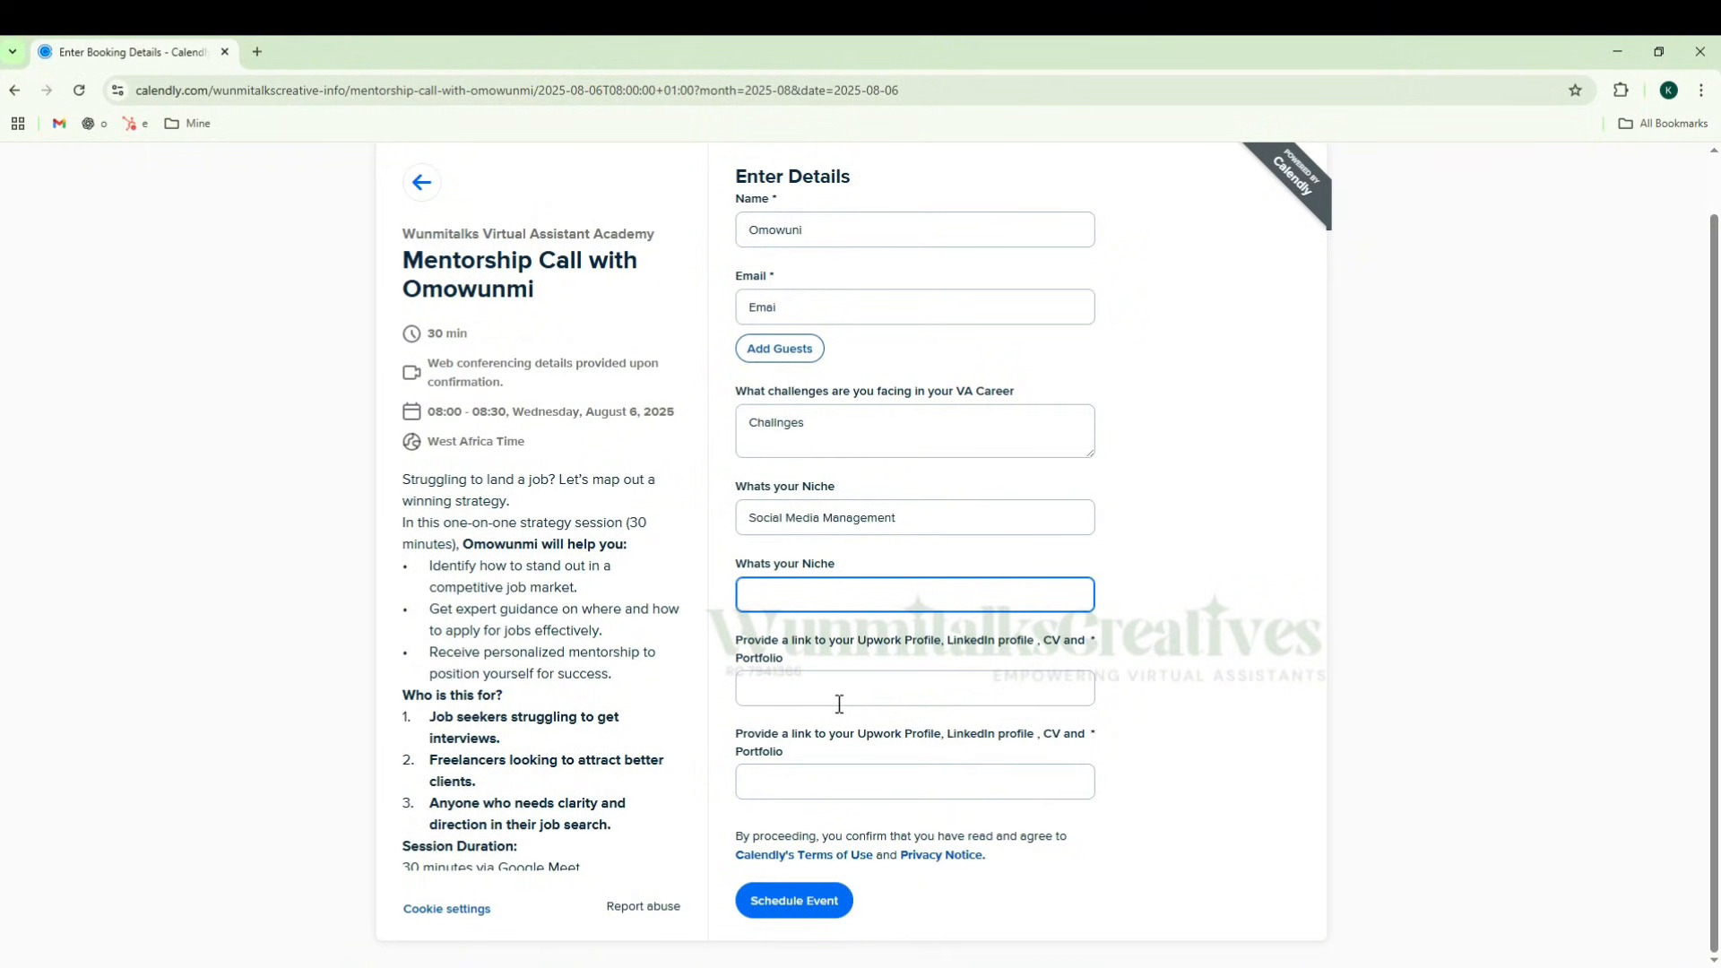
# Step: Try to schedule the event with the second niche question and both profile link questions left blank
pyautogui.click(881, 691)
pyautogui.click(847, 773)
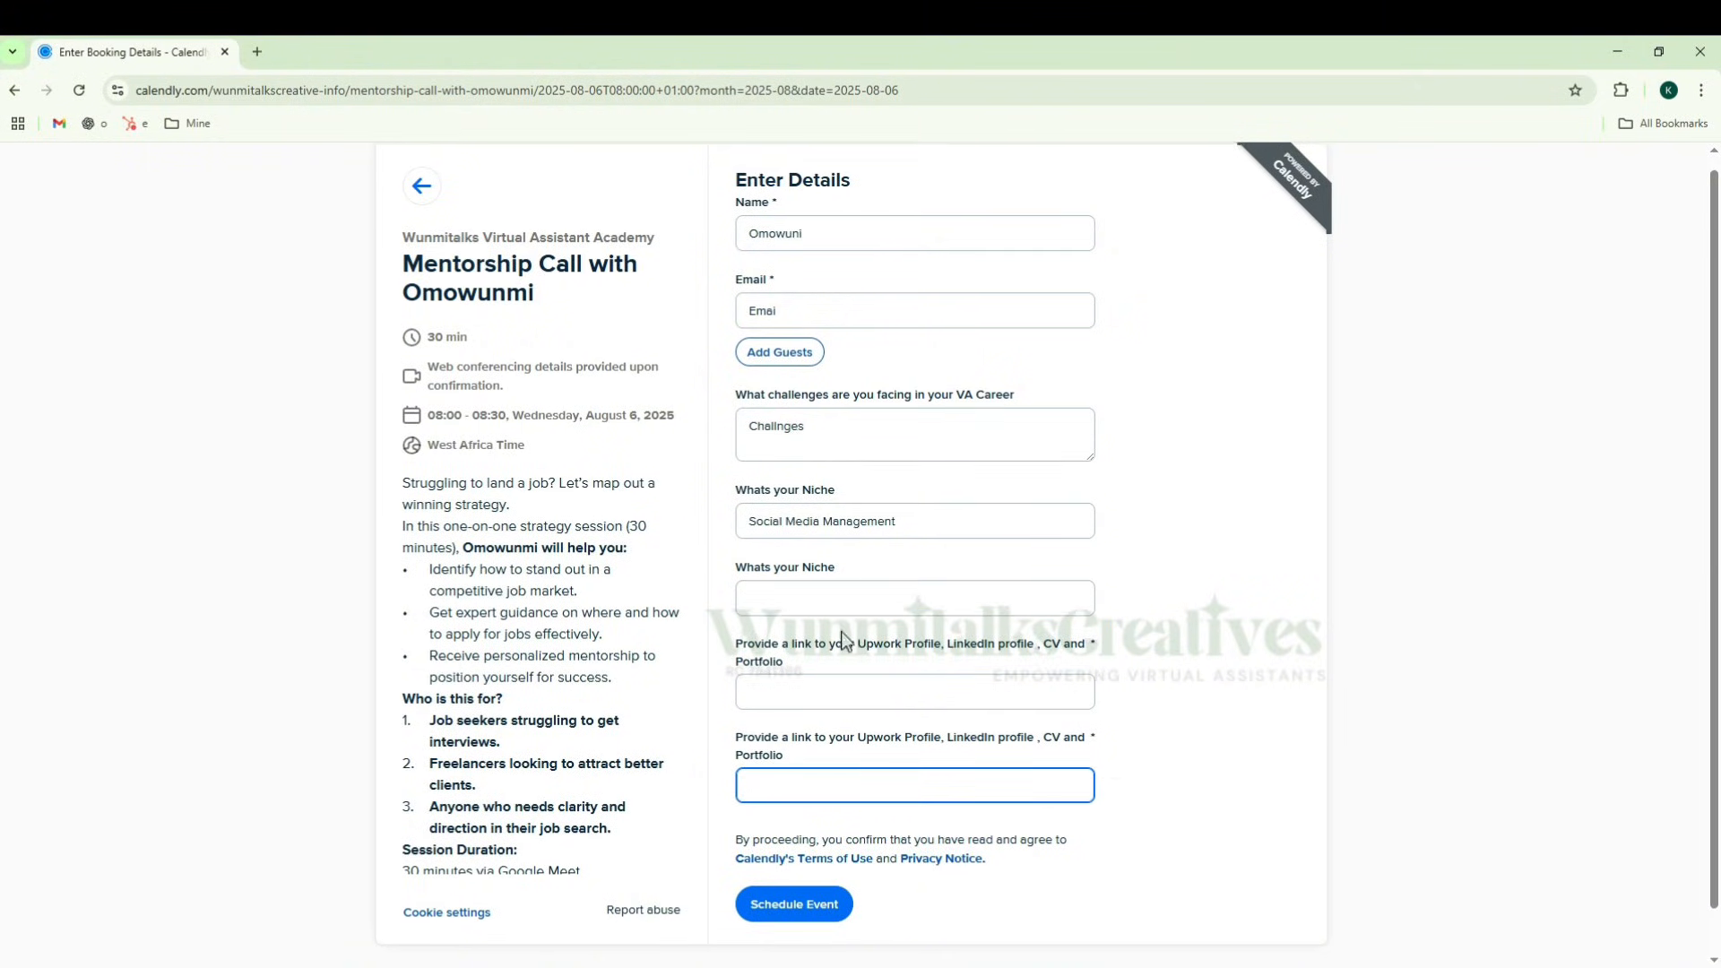
pyautogui.scroll(1, 849, 638)
pyautogui.scroll(-1, 850, 632)
pyautogui.click(795, 891)
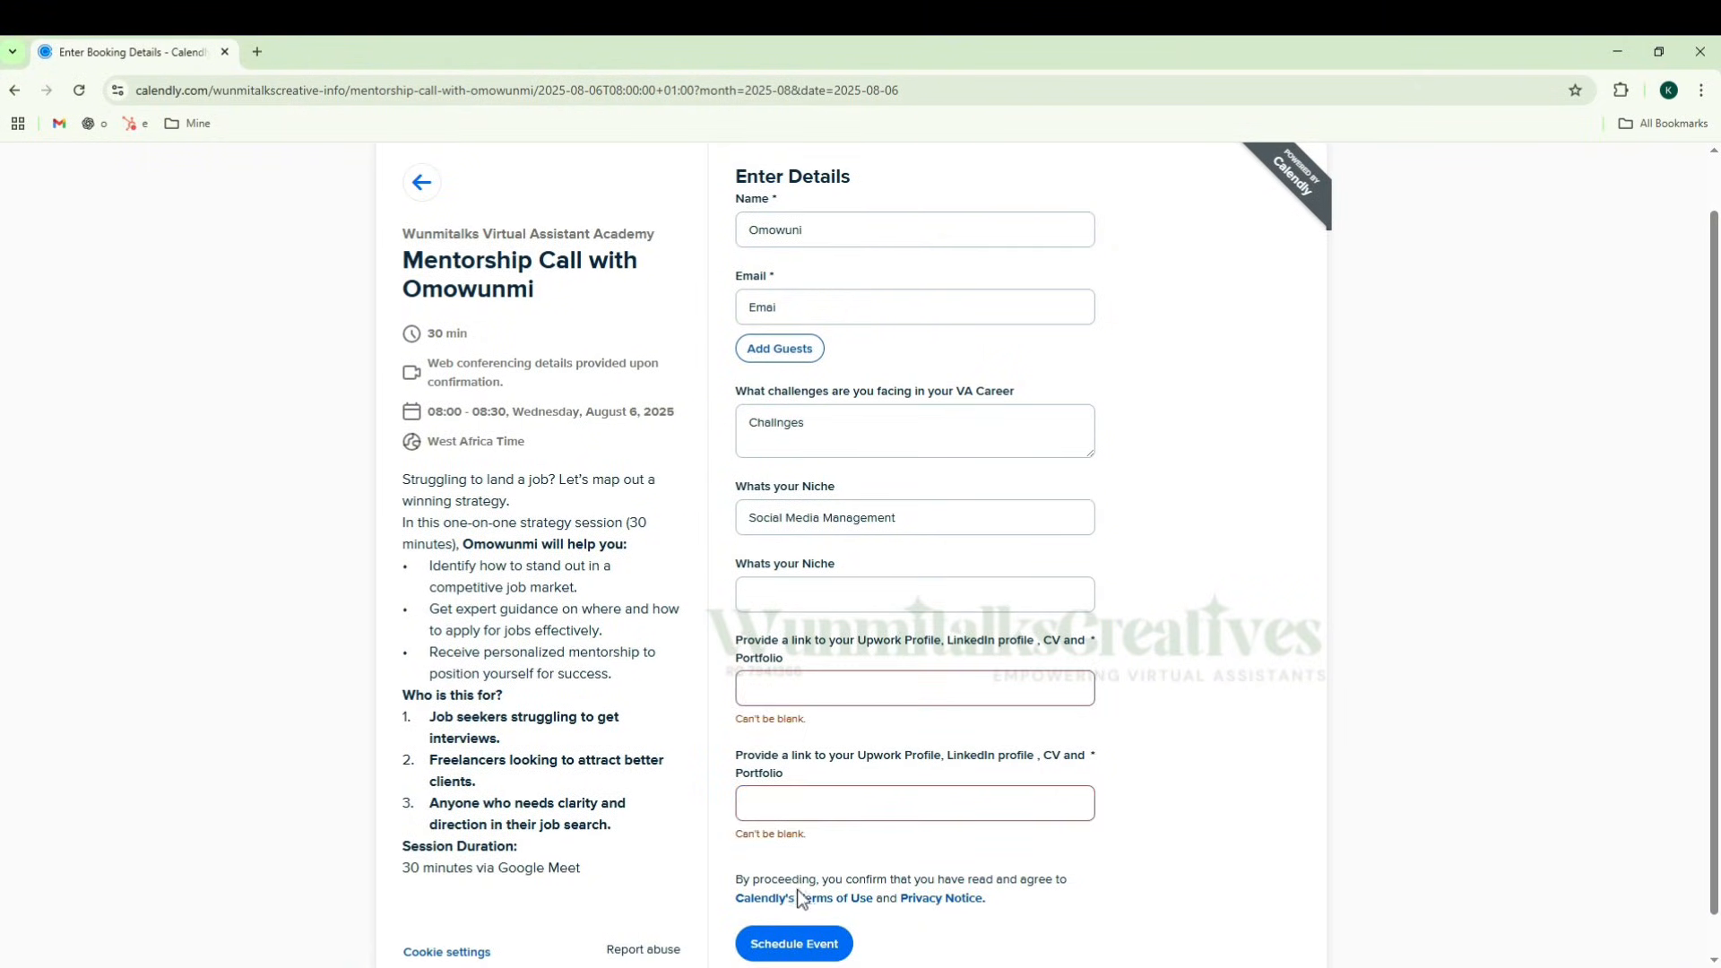
# Step: Answer the profile link questions with "N/a" and "N/A" and the second niche question with "N/A", and submit the booking
pyautogui.click(847, 693)
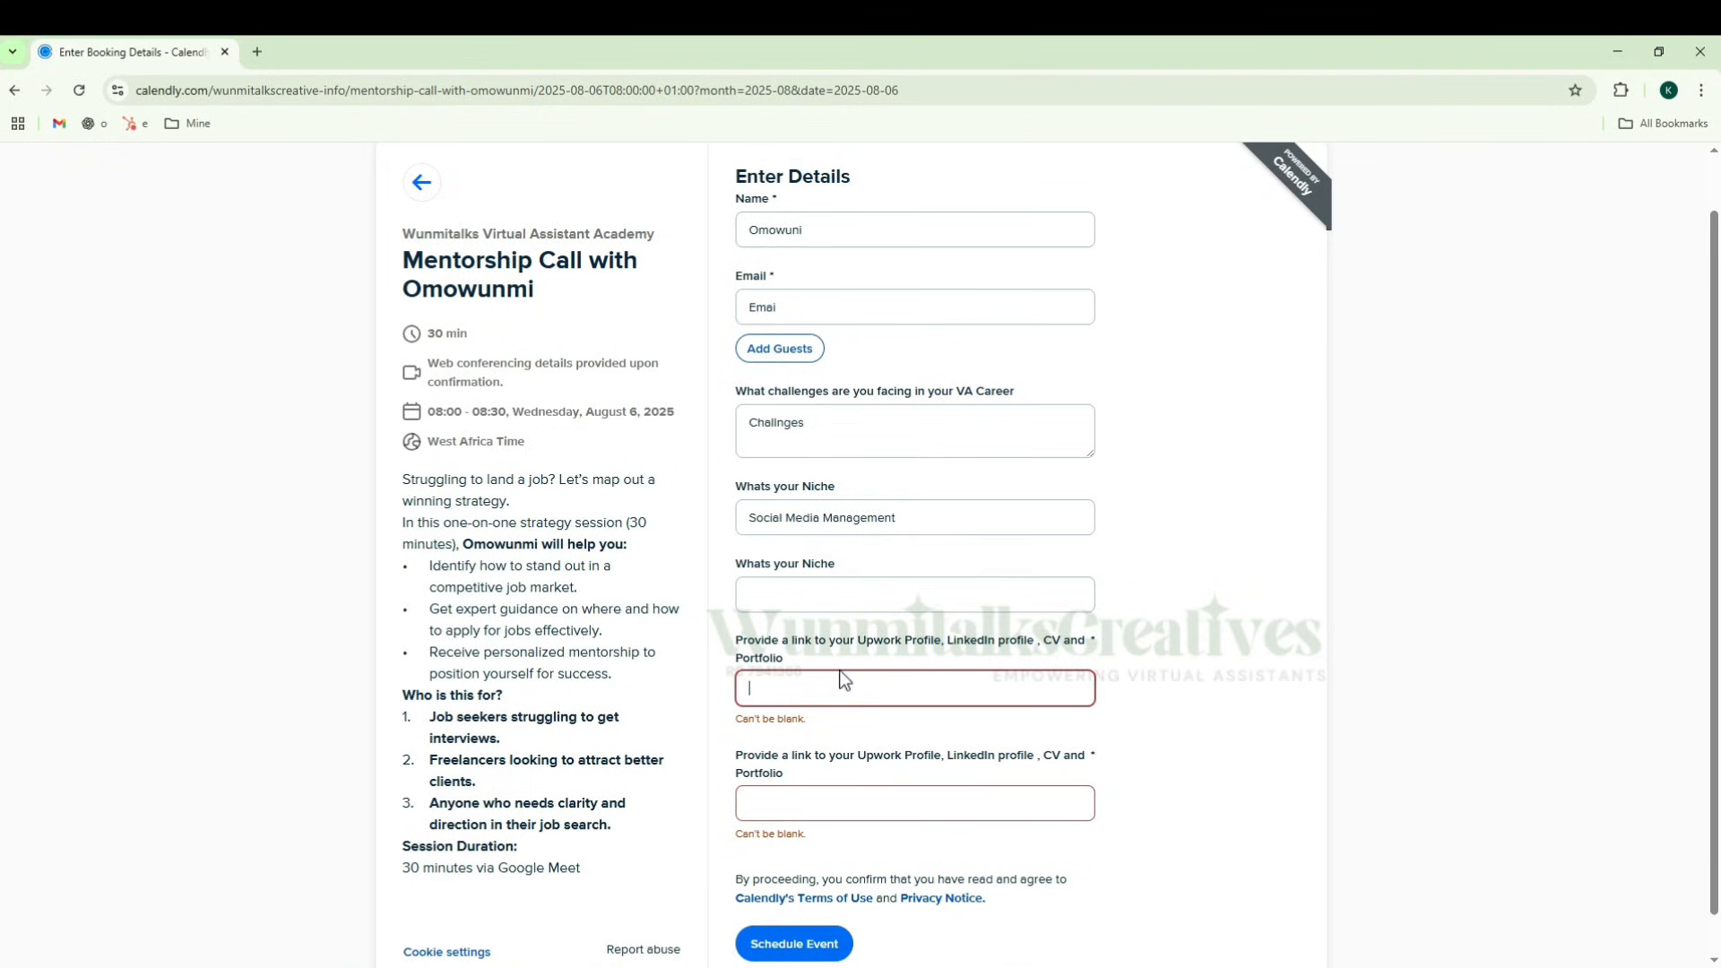
pyautogui.write('N/a')
pyautogui.click(844, 779)
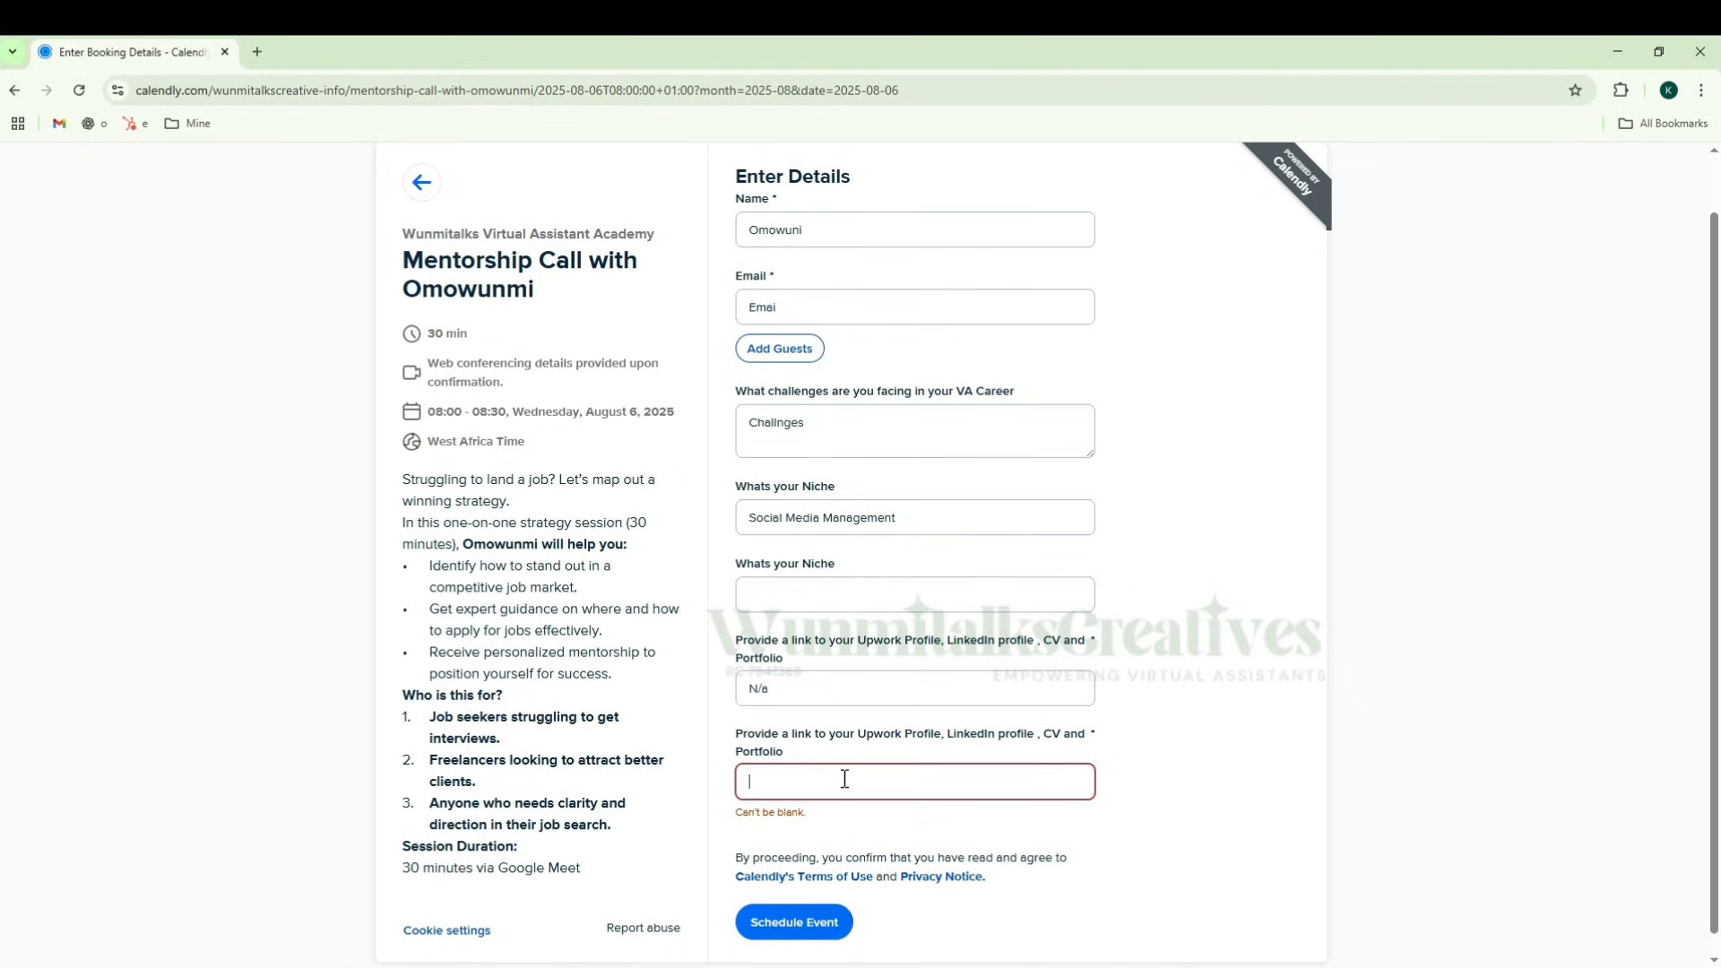
pyautogui.write('N/A')
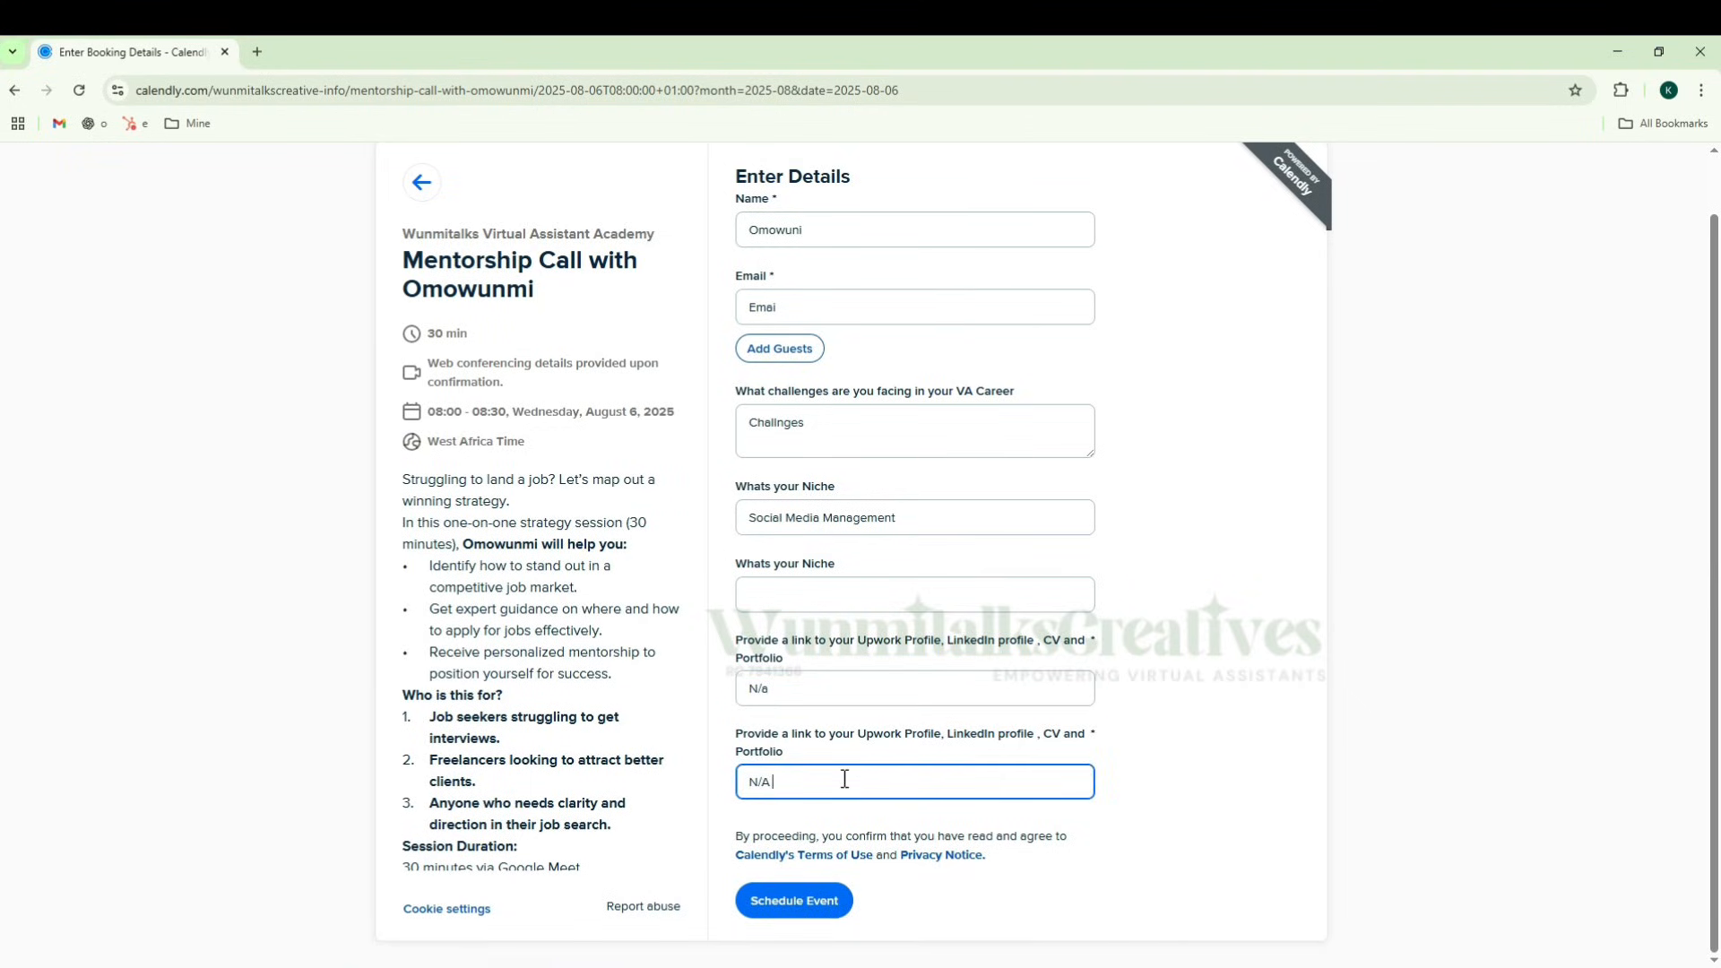
pyautogui.click(798, 587)
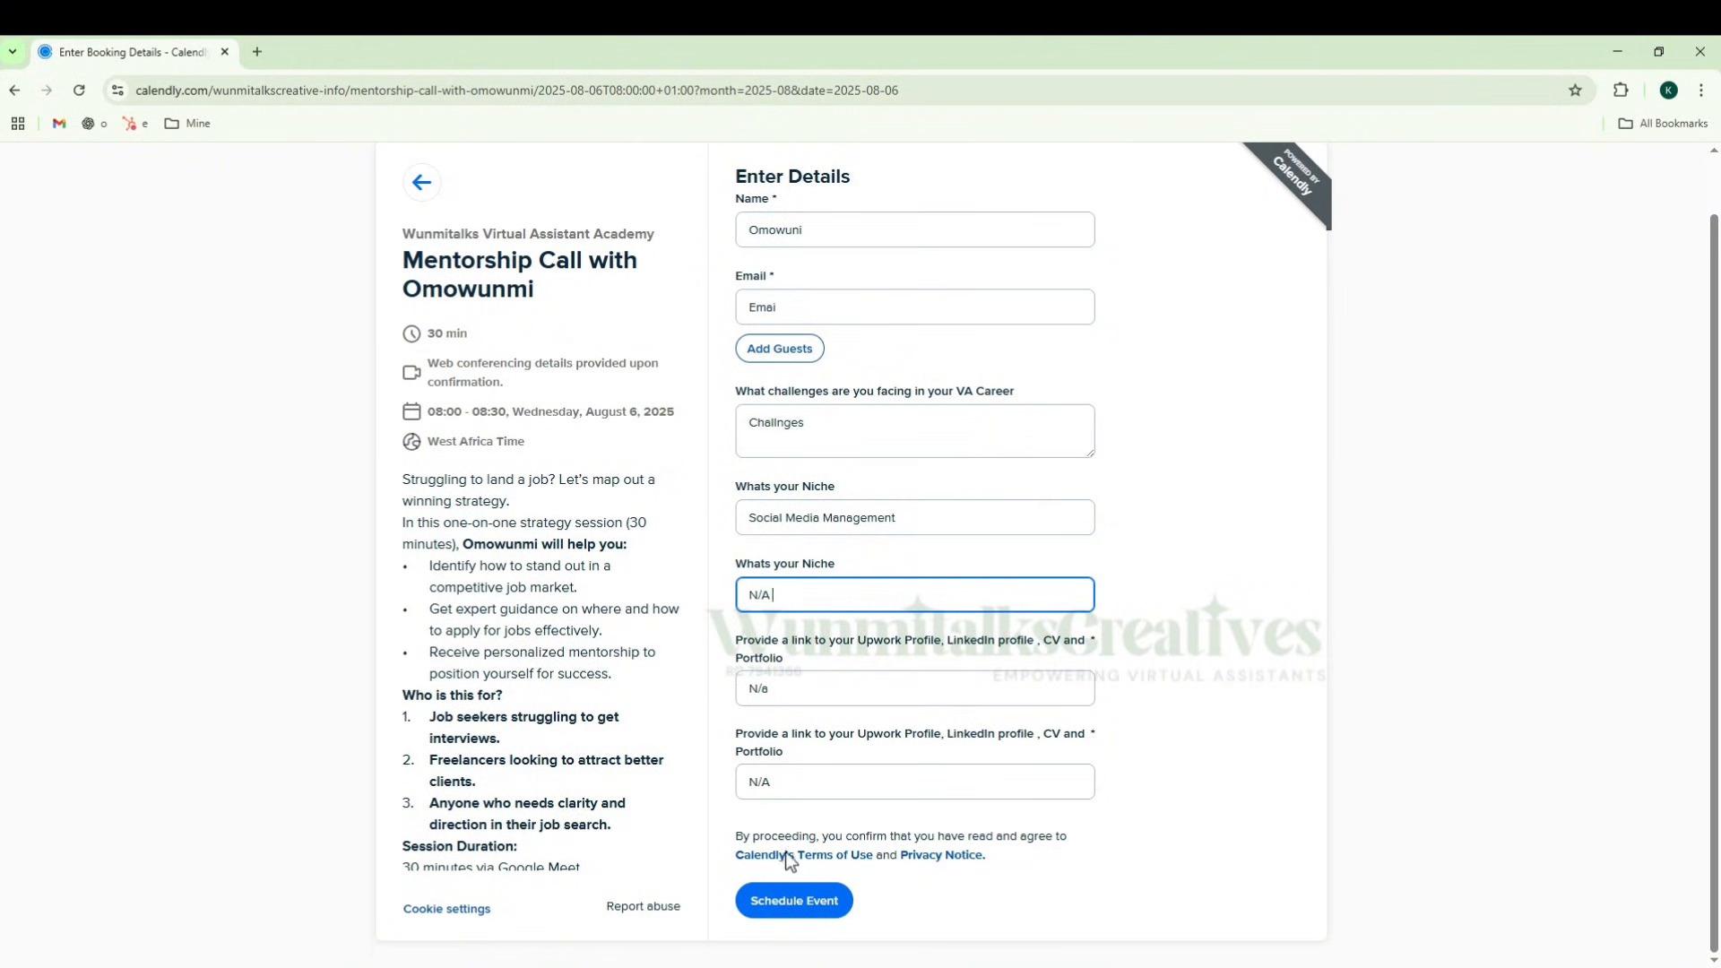
pyautogui.click(789, 902)
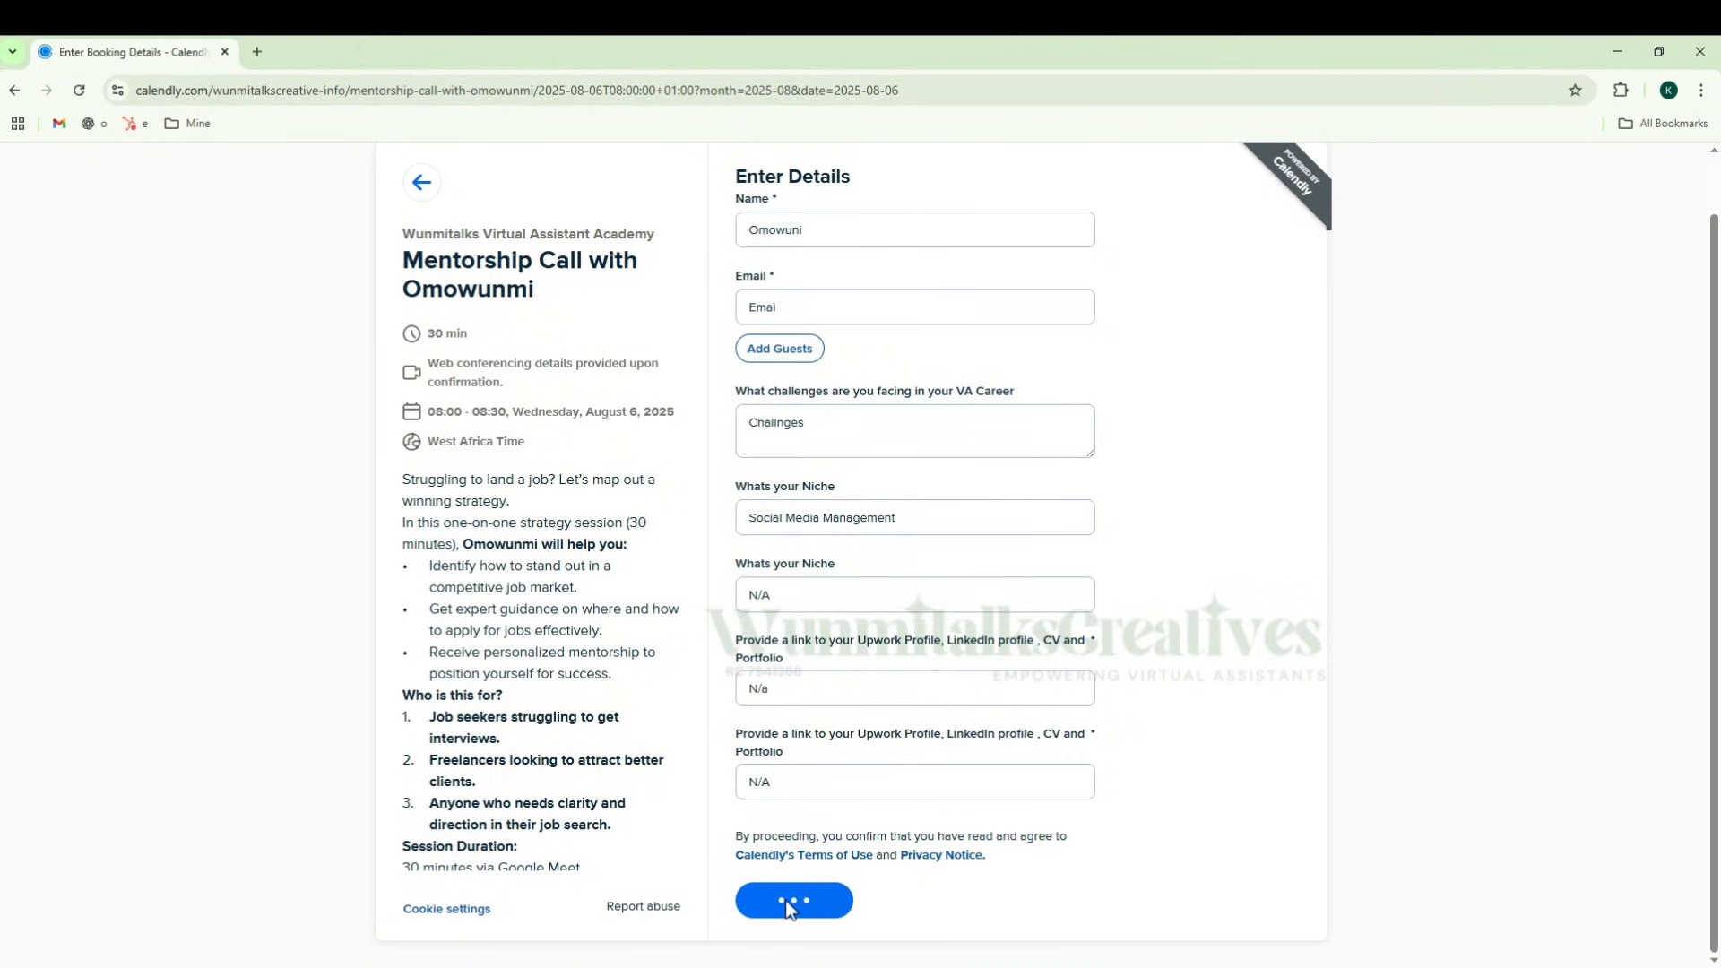
# Step: Replace the placeholder email with the invitee's full email address and schedule the event
pyautogui.click(849, 300)
pyautogui.doubleClick(851, 302)
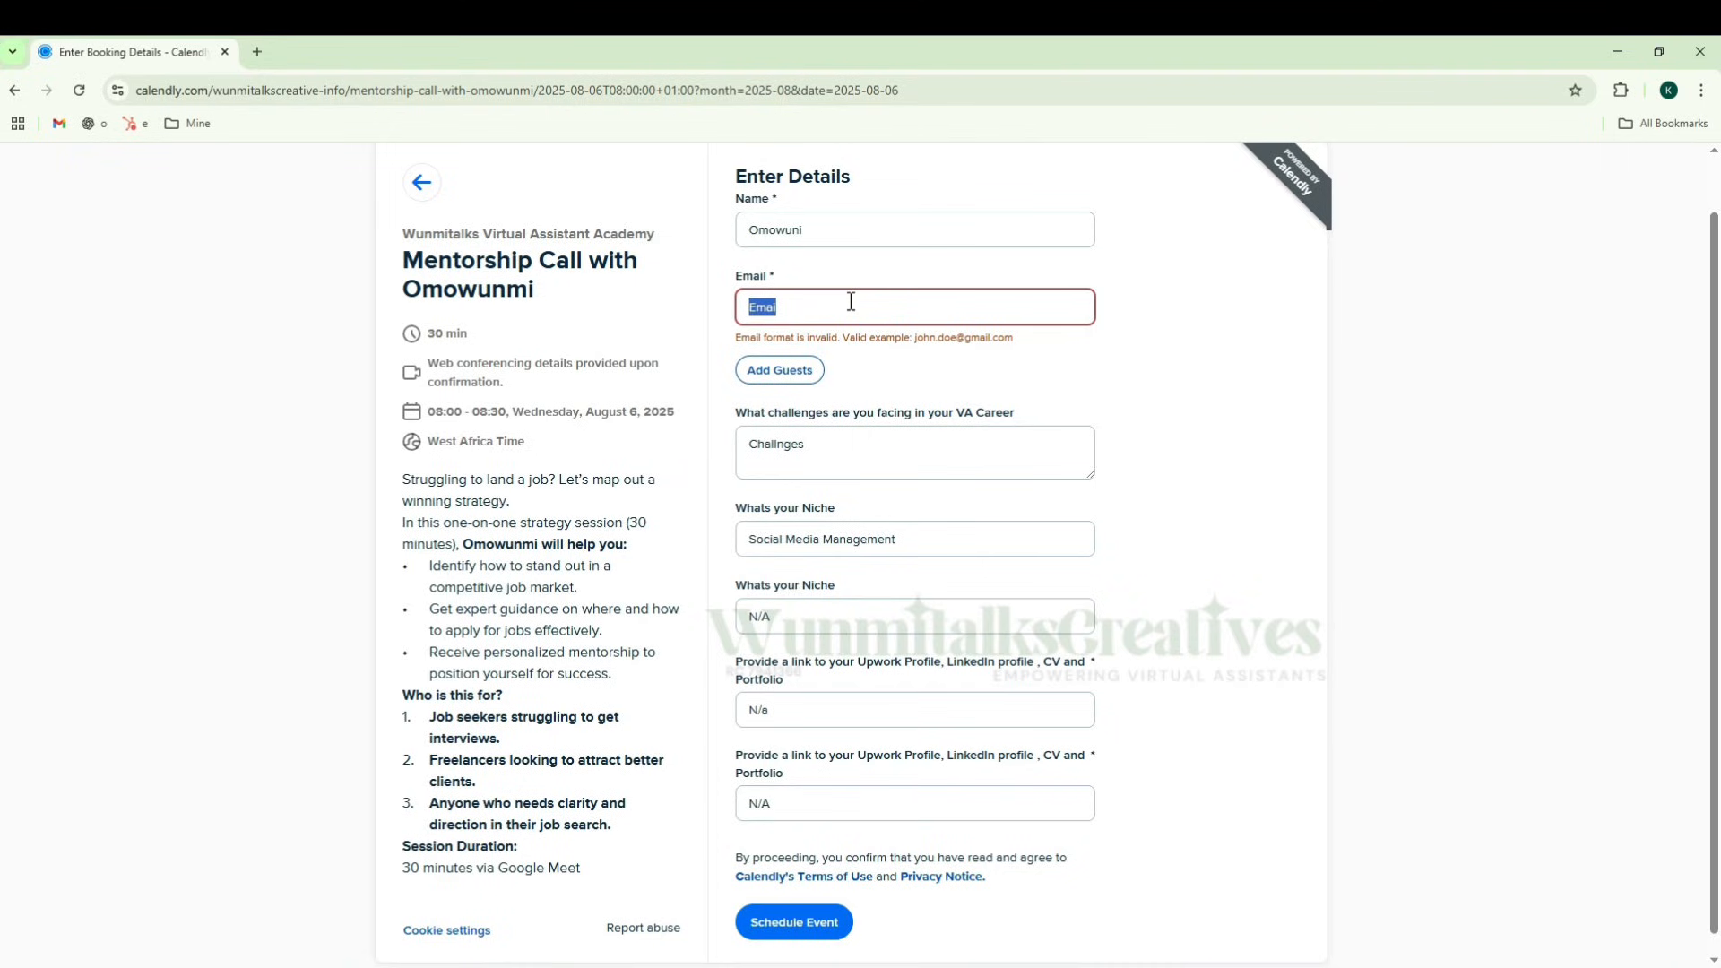
pyautogui.write('wub')
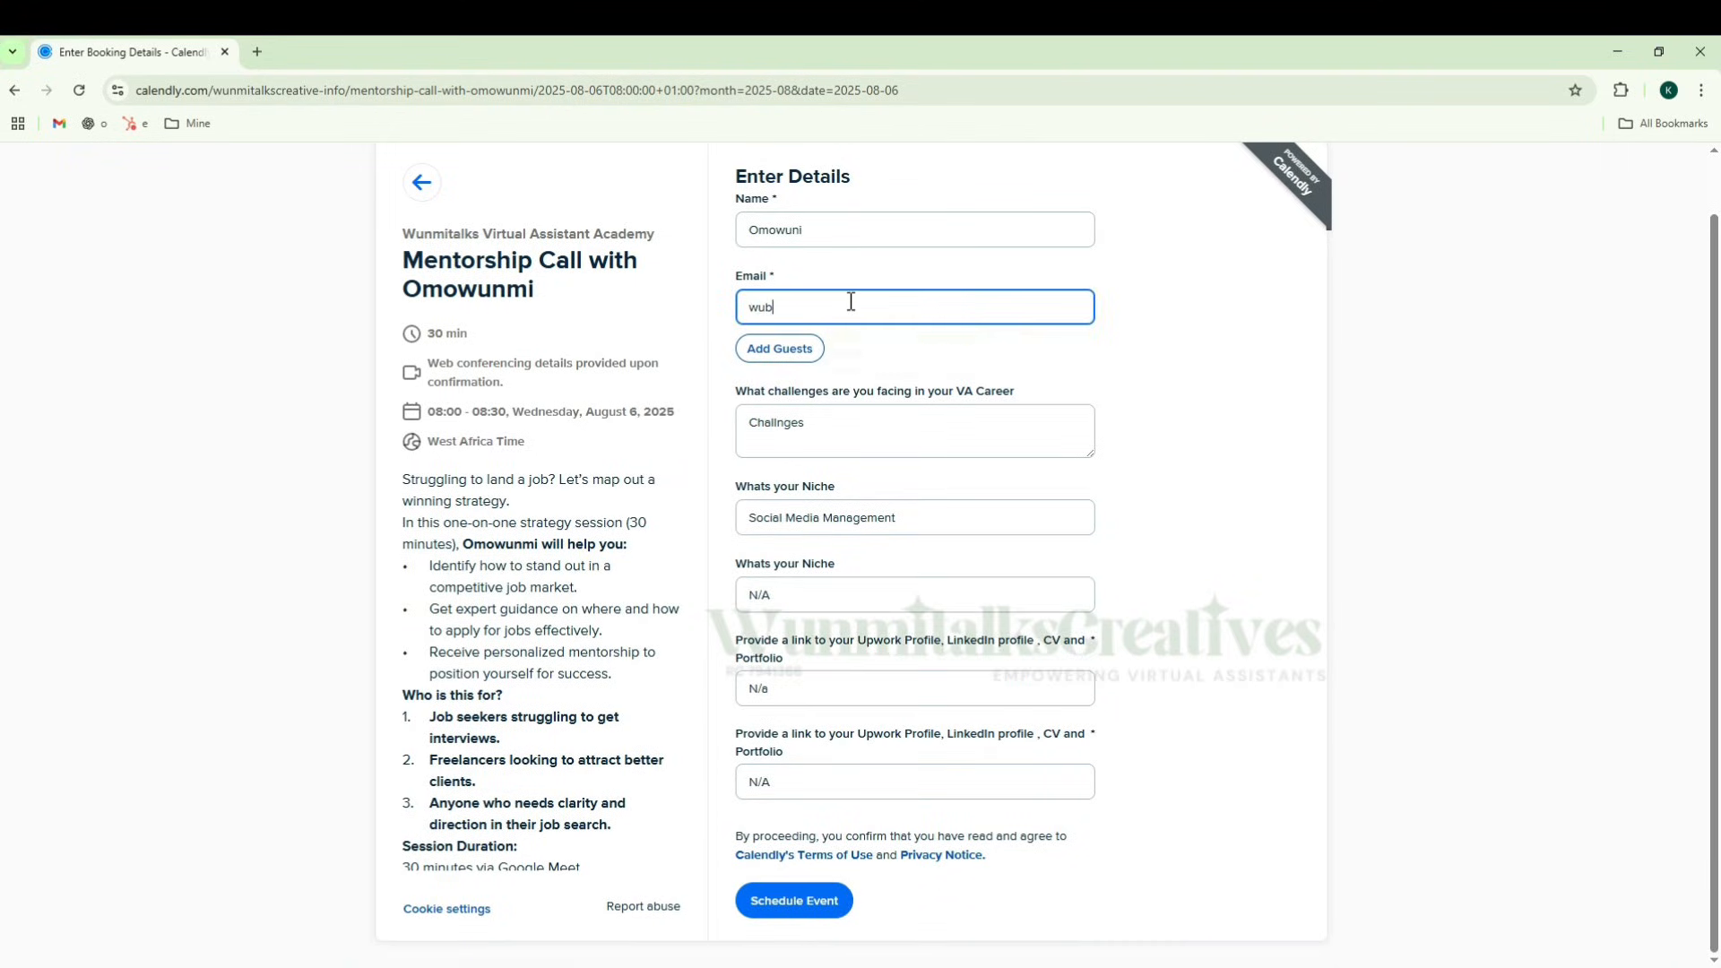
pyautogui.press('BackSpace')
pyautogui.click(881, 355)
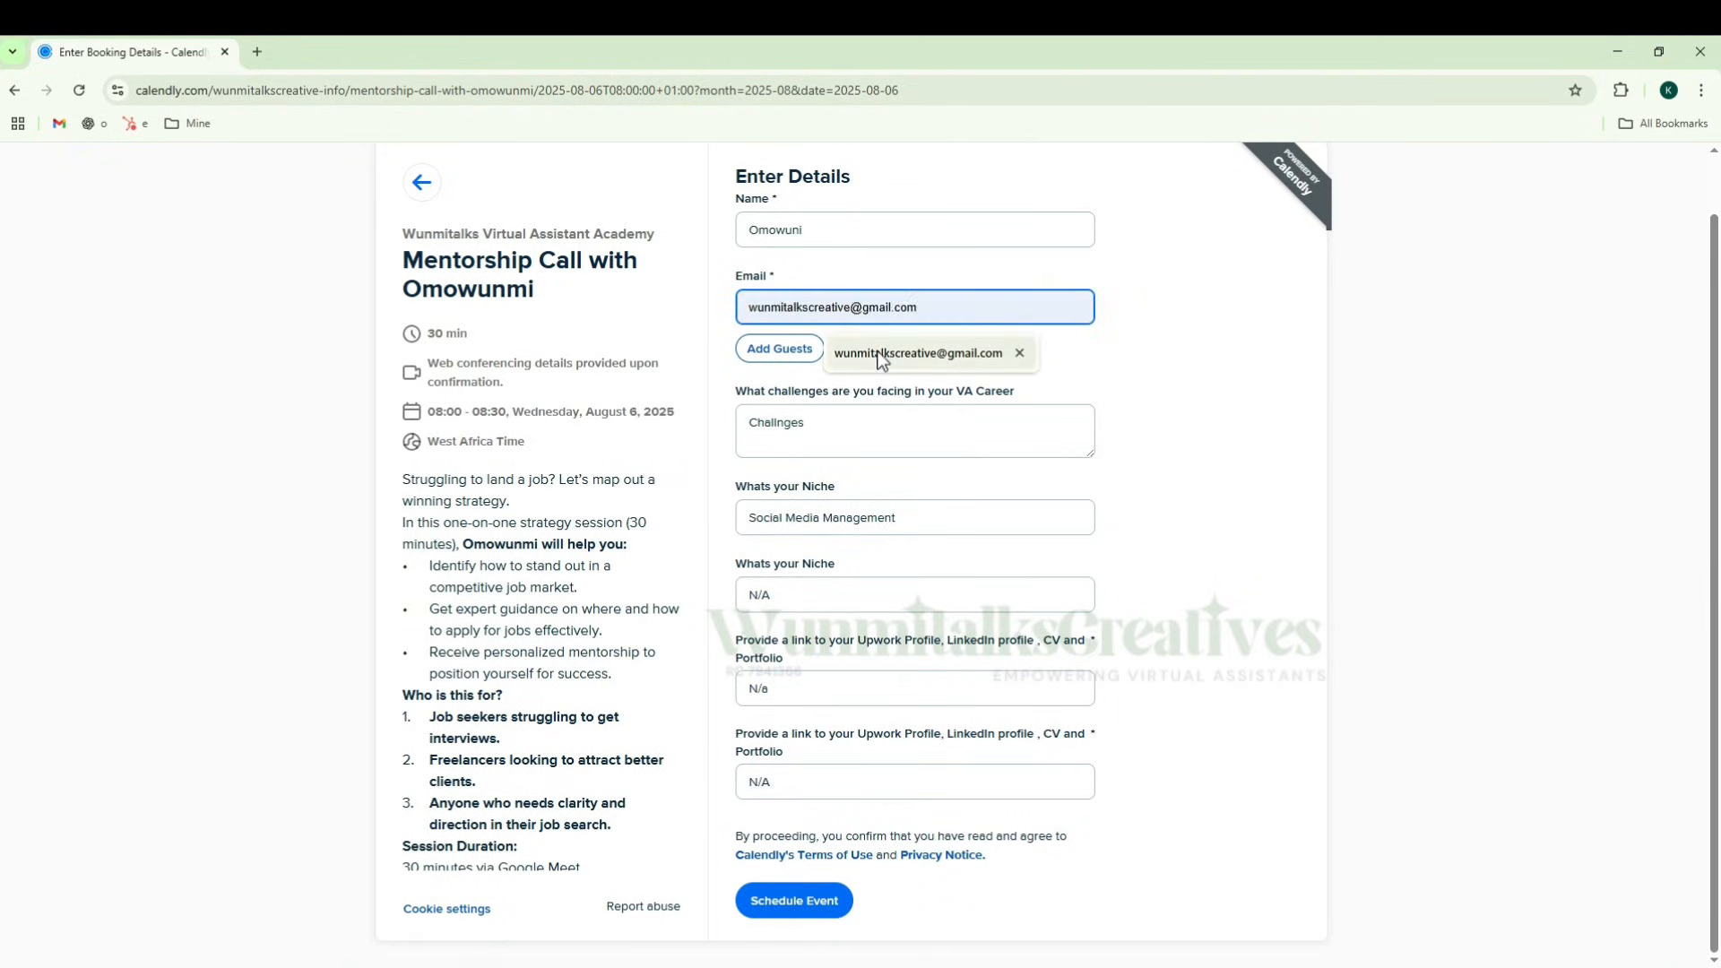
pyautogui.click(801, 905)
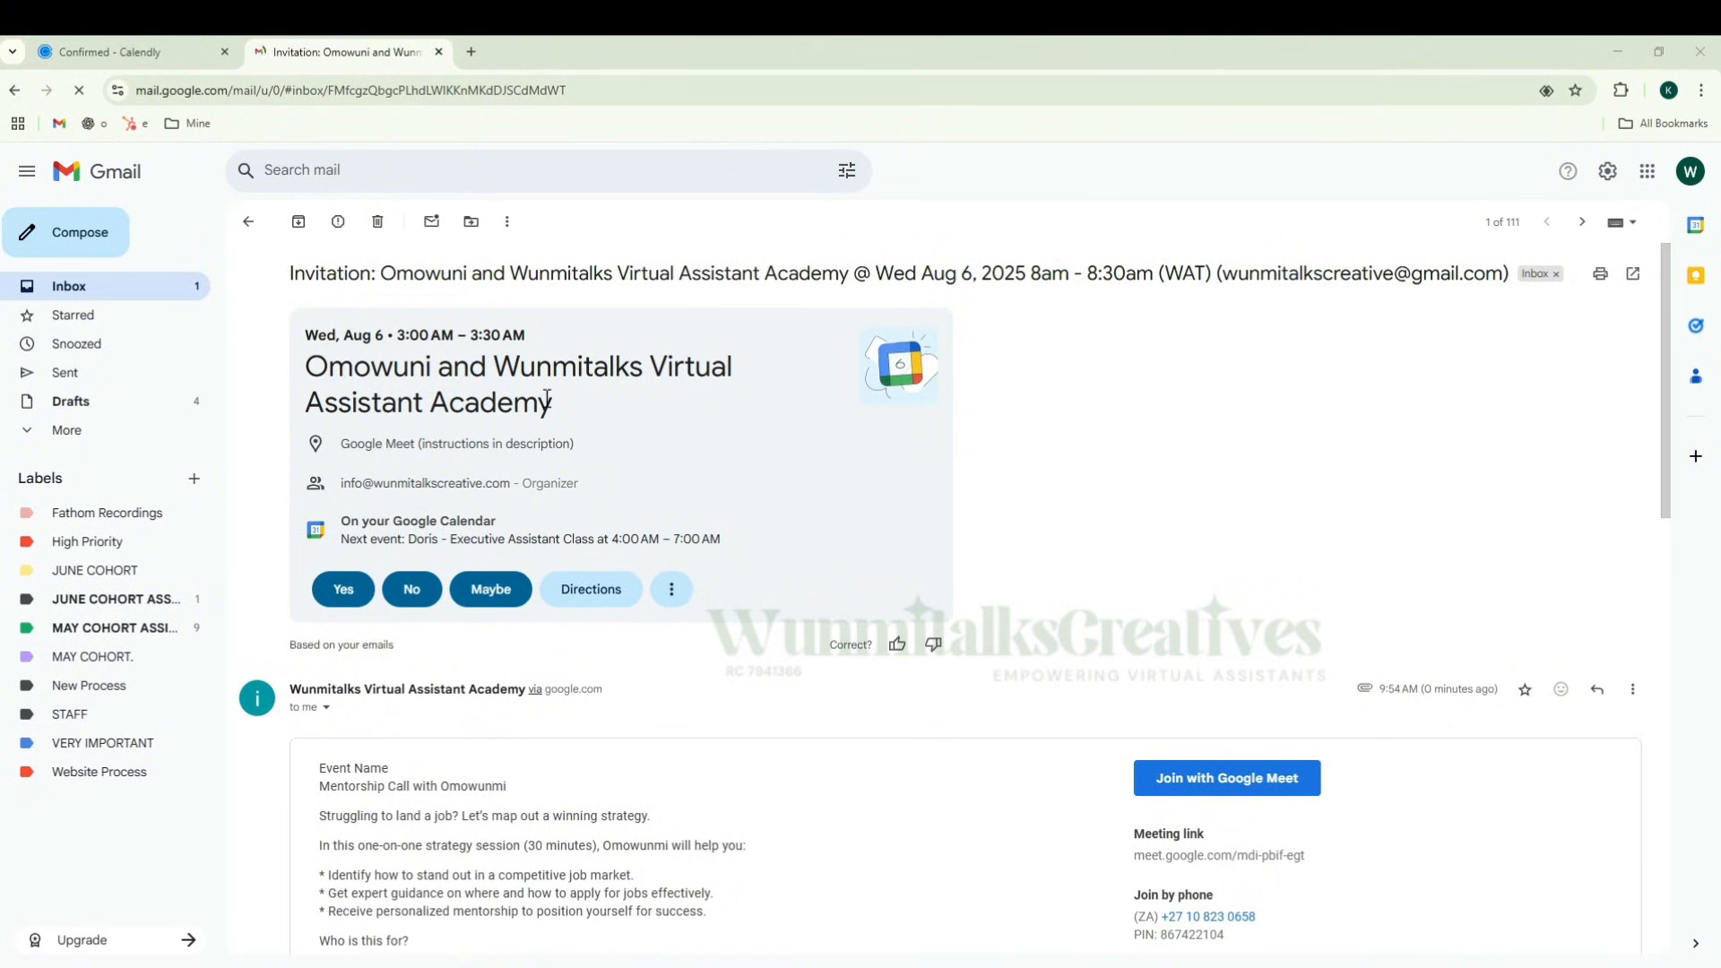
# Step: Review the invitation email's event description, Google Meet details, invitee answers, cancel and reschedule links, and guest information
pyautogui.scroll(-3, 612, 418)
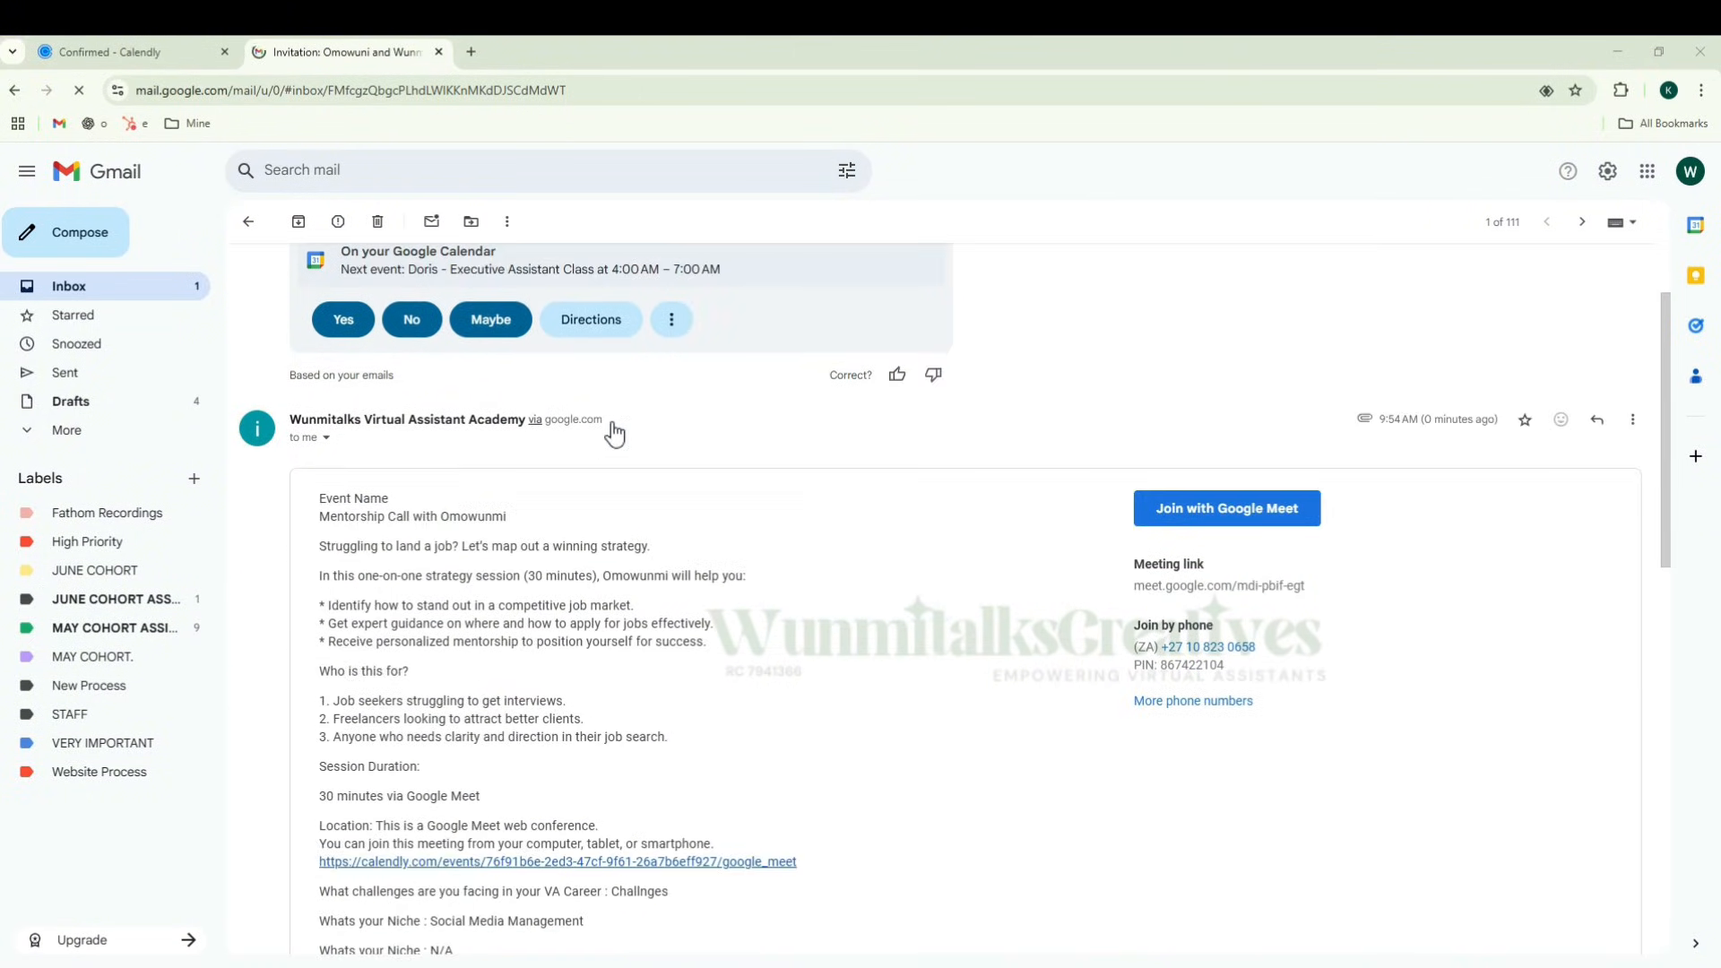
pyautogui.scroll(-1, 489, 511)
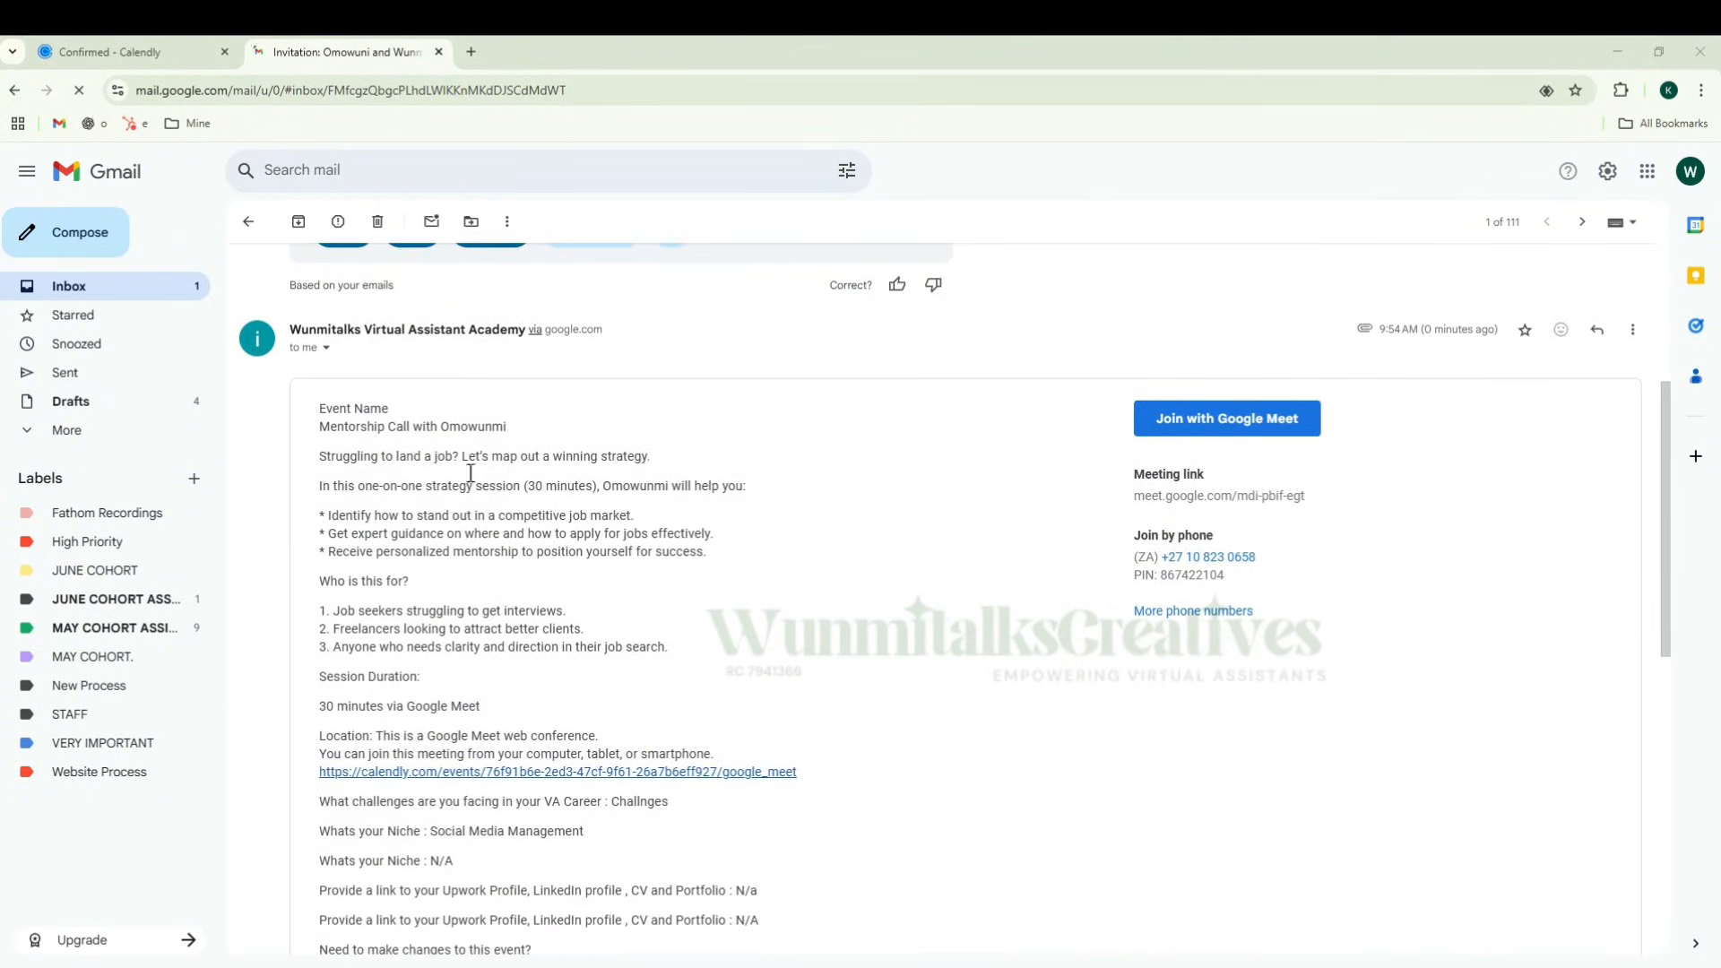
pyautogui.scroll(-1, 470, 472)
pyautogui.moveTo(319, 338); pyautogui.dragTo(420, 583)
pyautogui.scroll(-1, 530, 629)
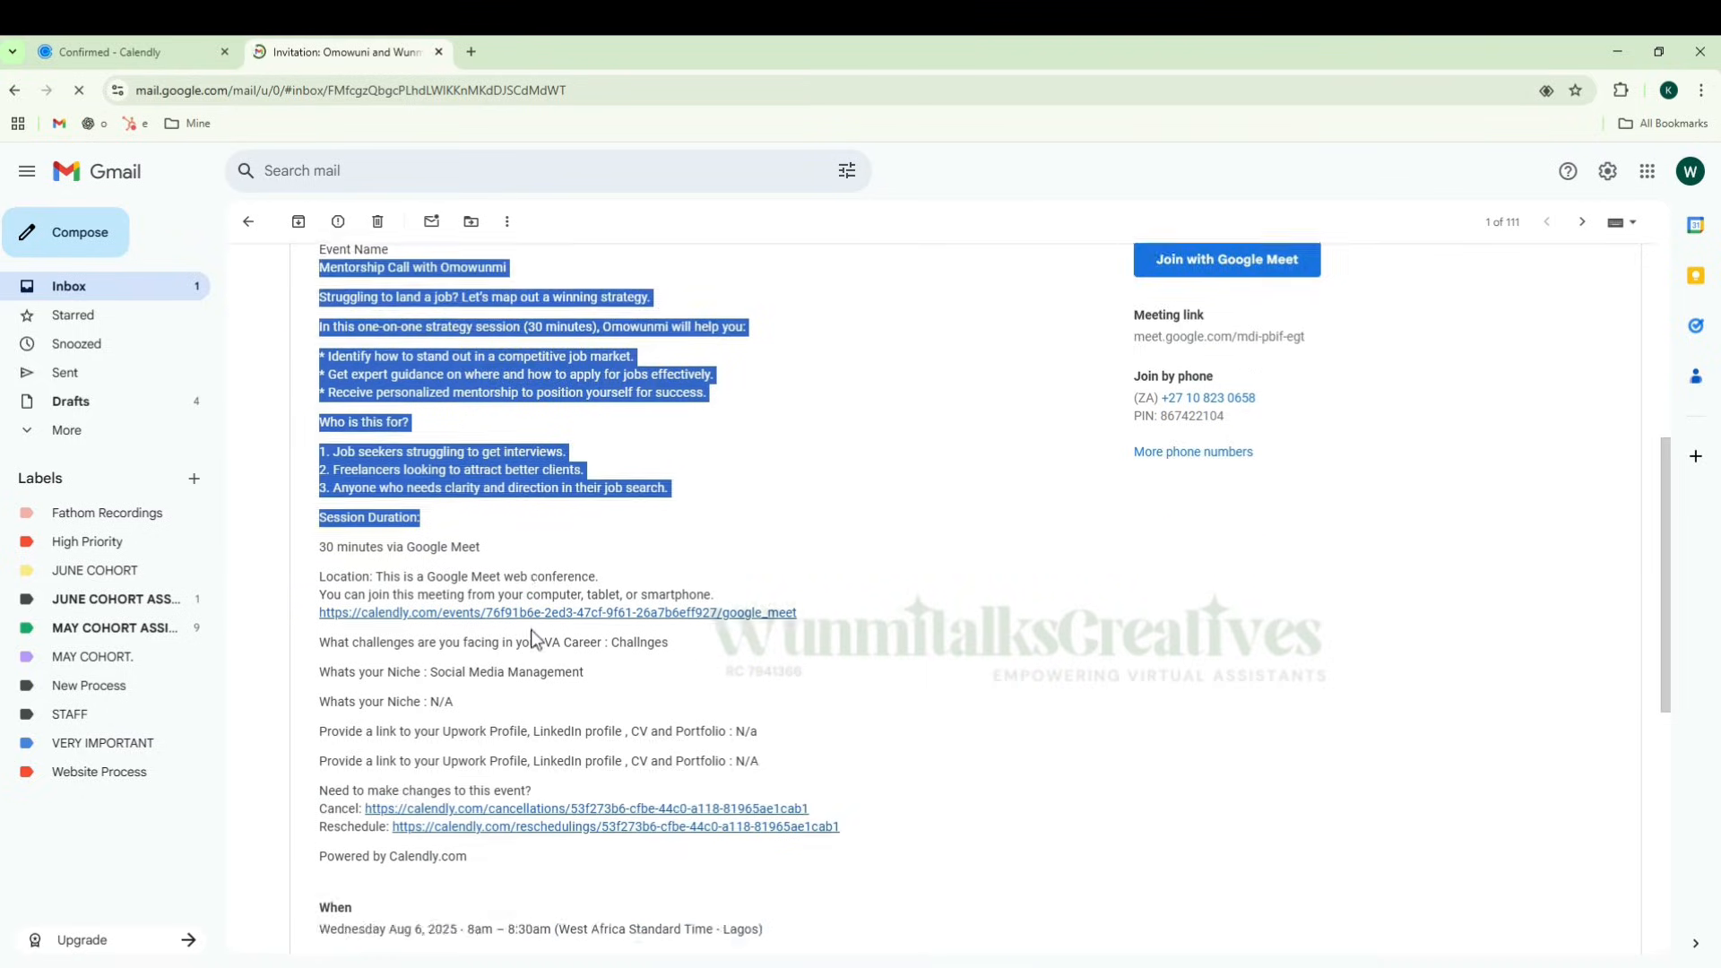
pyautogui.scroll(-1, 531, 630)
pyautogui.click(675, 469)
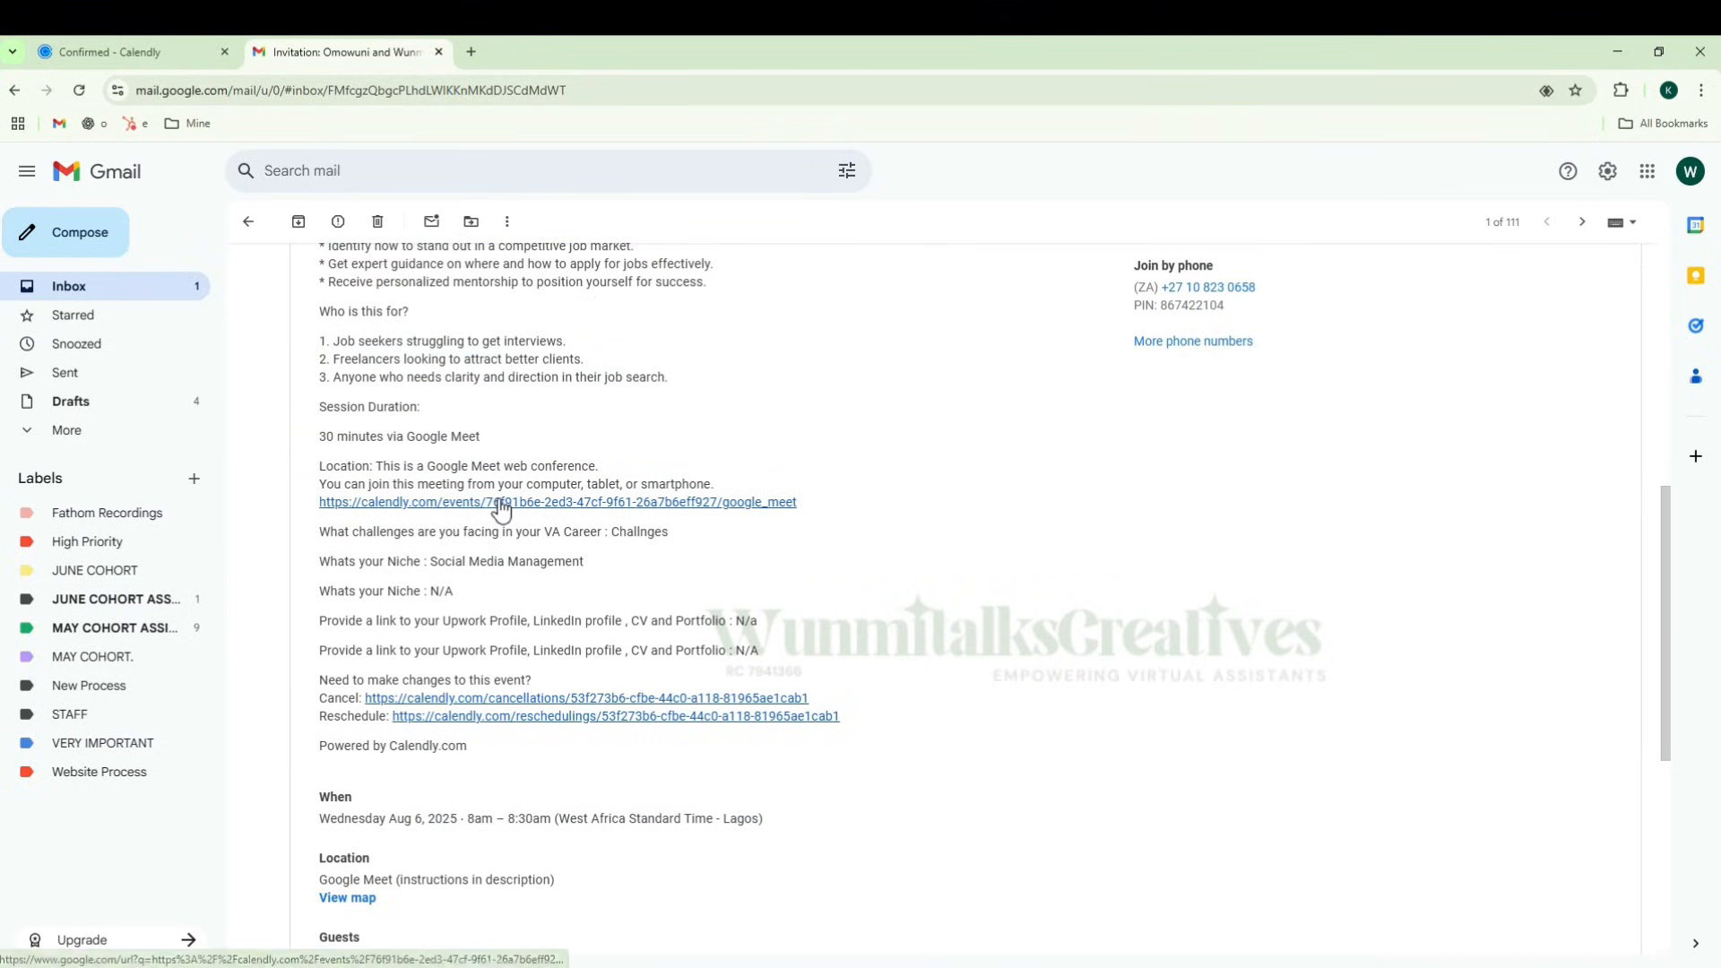
pyautogui.scroll(-3, 523, 580)
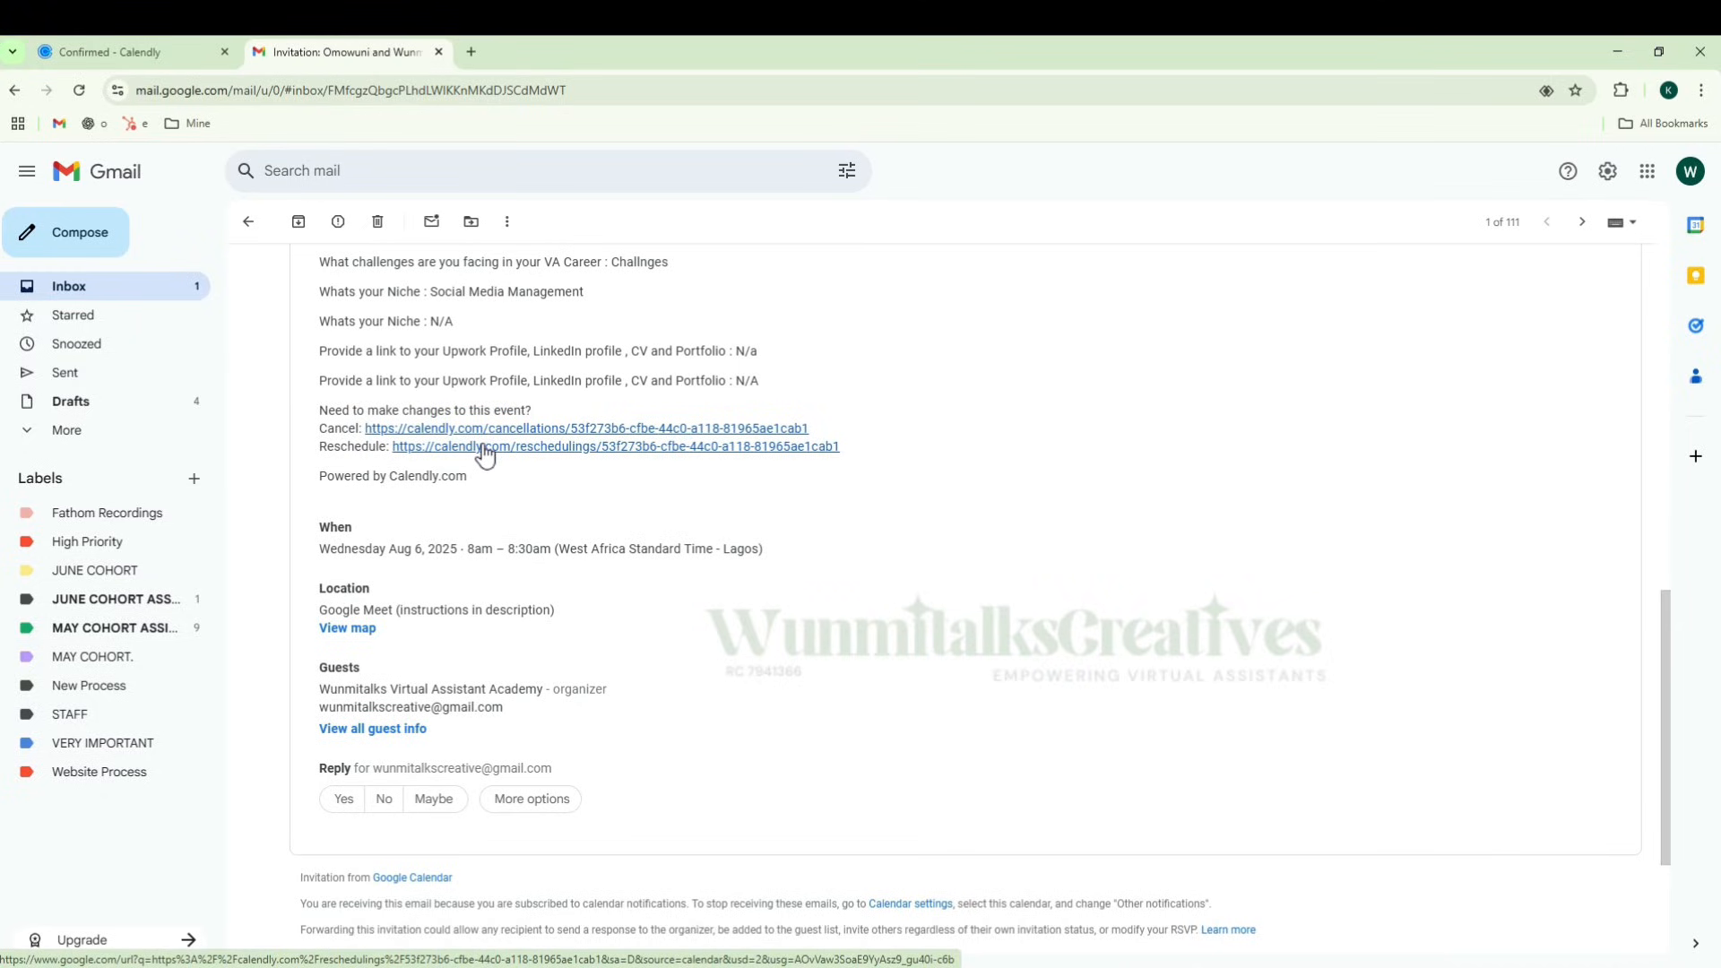
pyautogui.scroll(-3, 507, 465)
pyautogui.scroll(10, 741, 670)
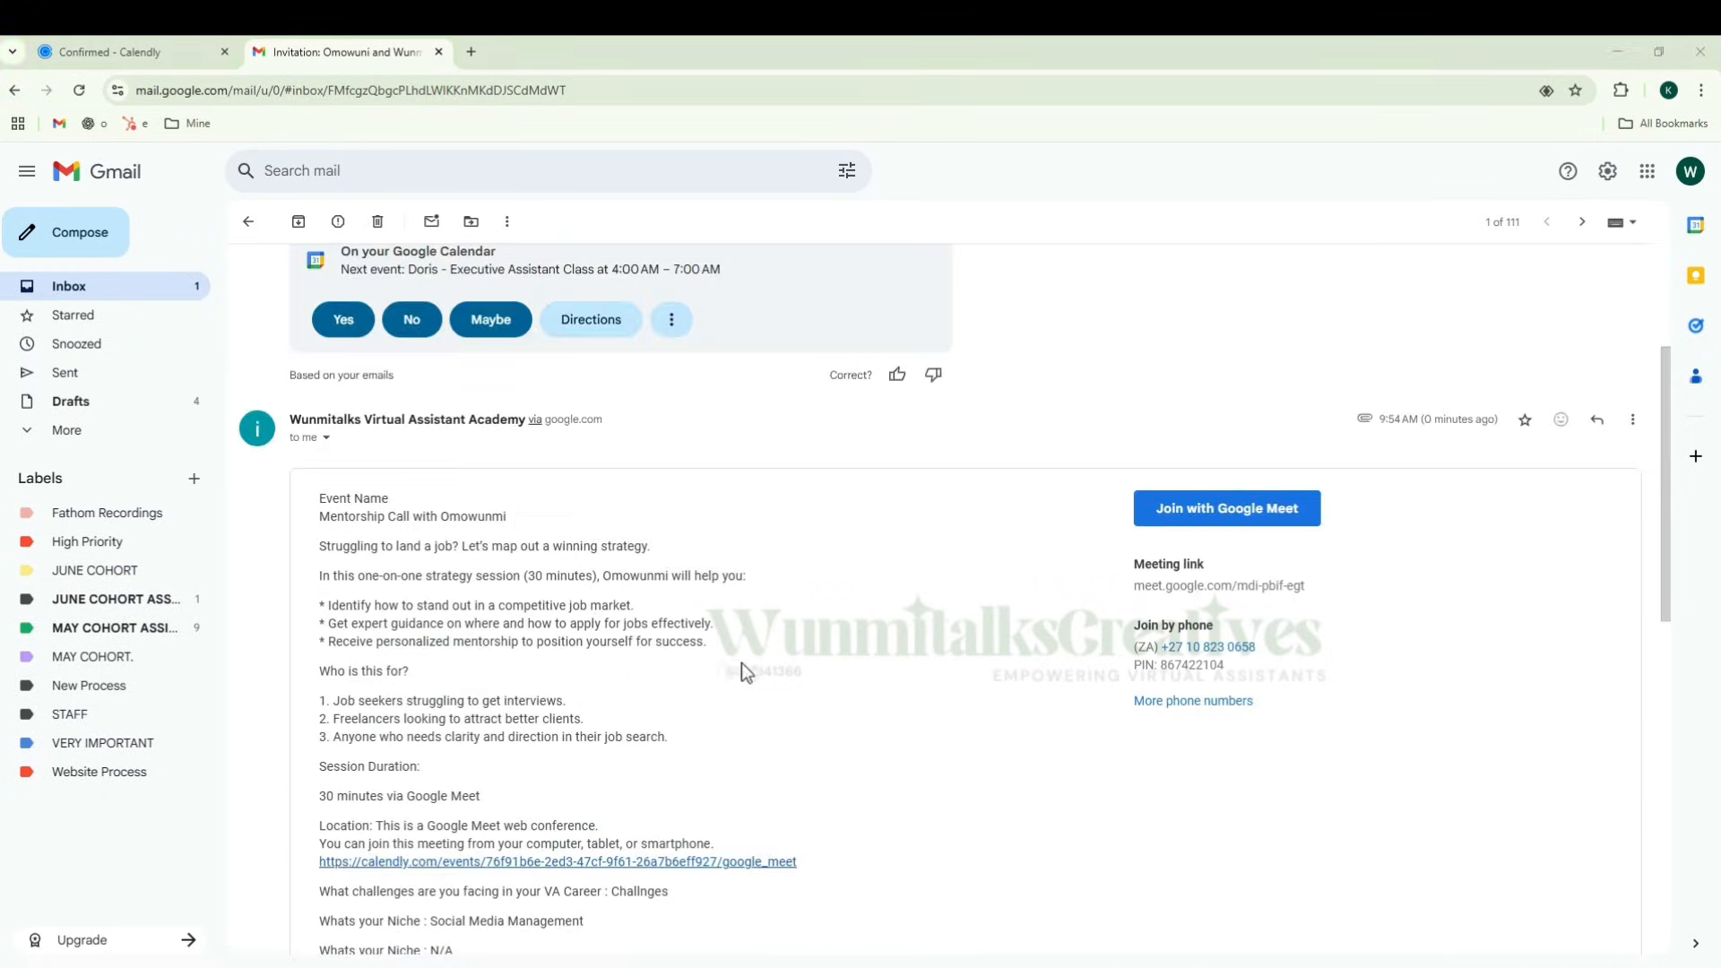